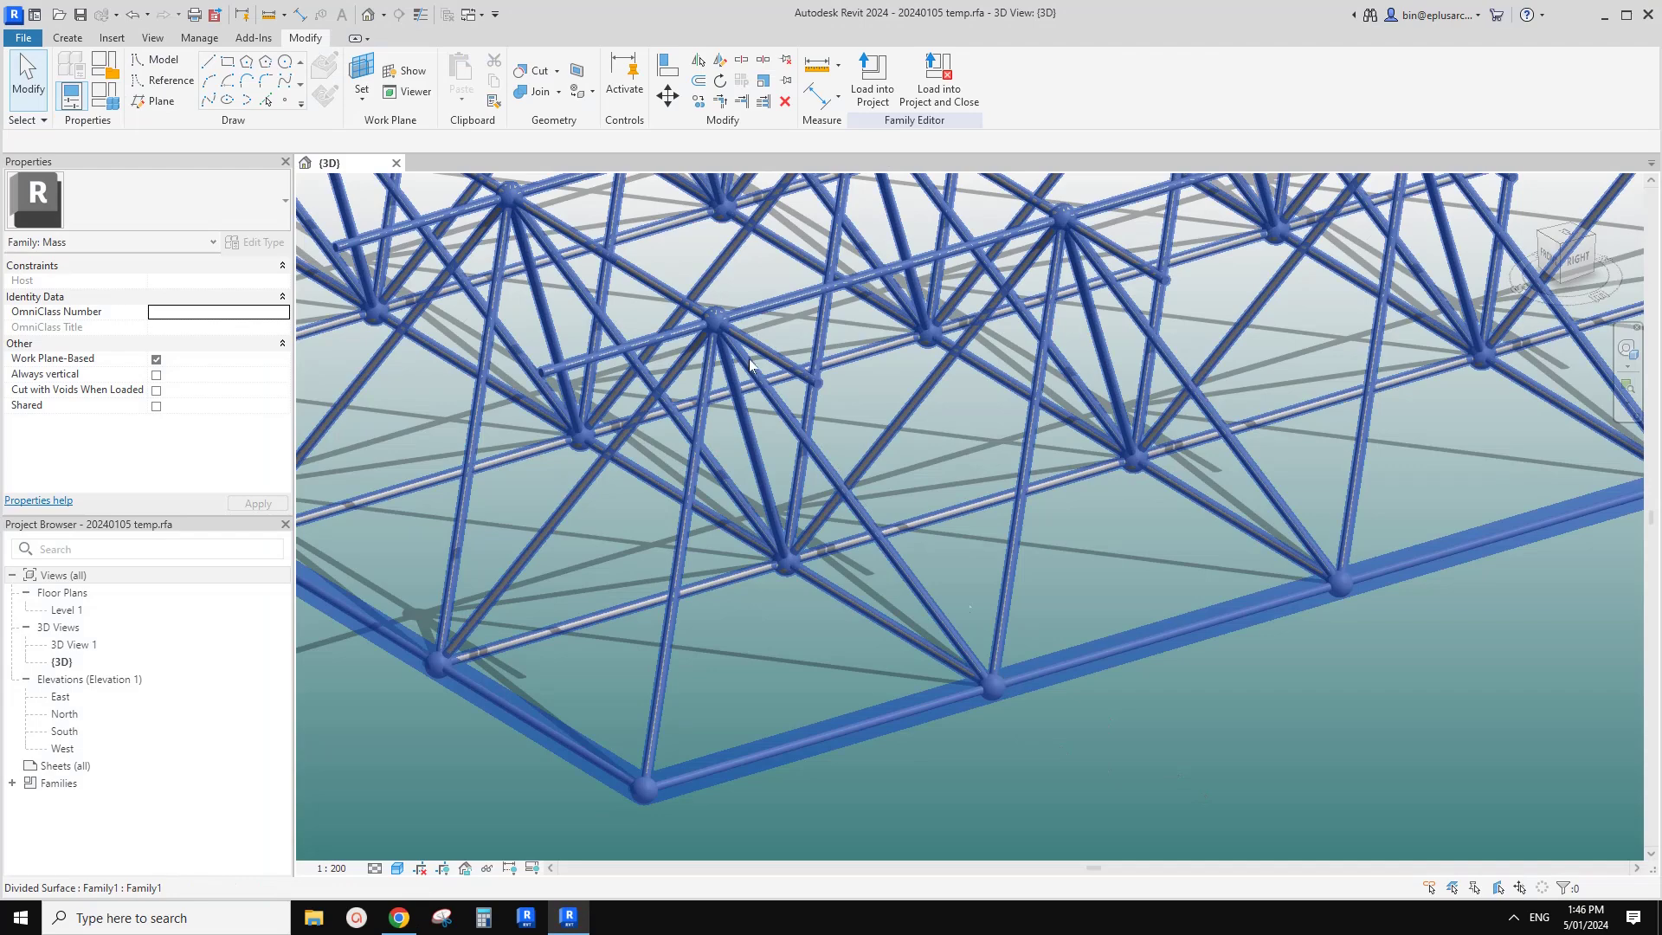
# Look over the finished space truss model and close its 3D view
pyautogui.click(939, 605)
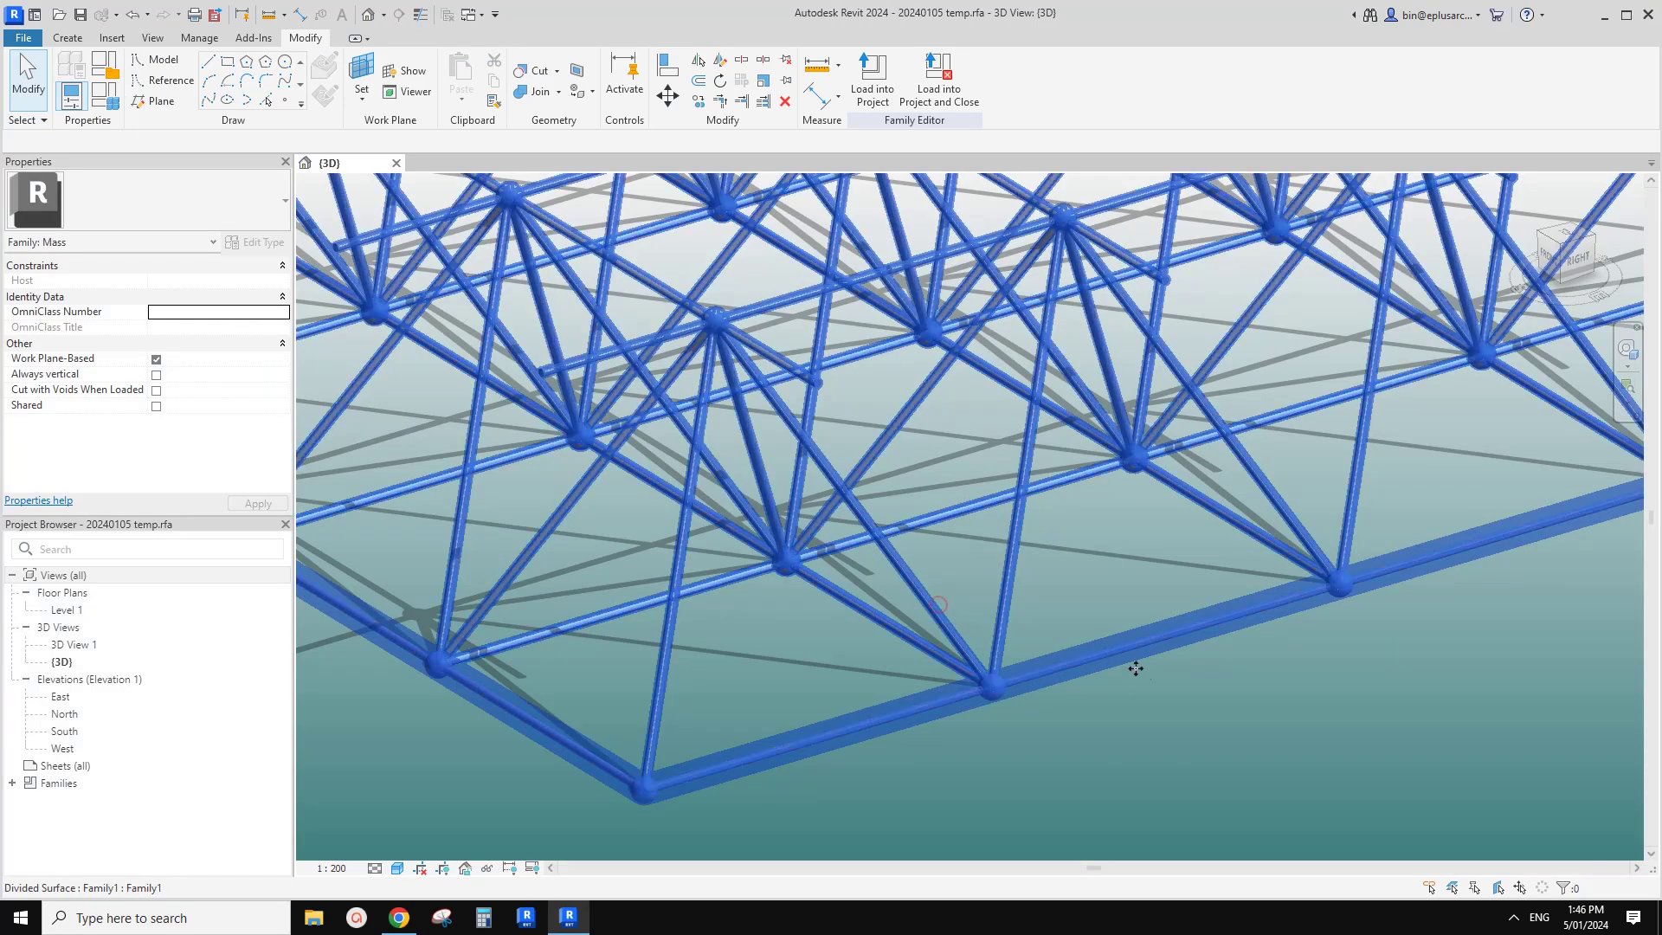
pyautogui.scroll(-2, 1132, 666)
pyautogui.click(1224, 729)
pyautogui.scroll(-1, 1224, 728)
pyautogui.moveTo(1224, 729); pyautogui.dragTo(1202, 779, button='middle')
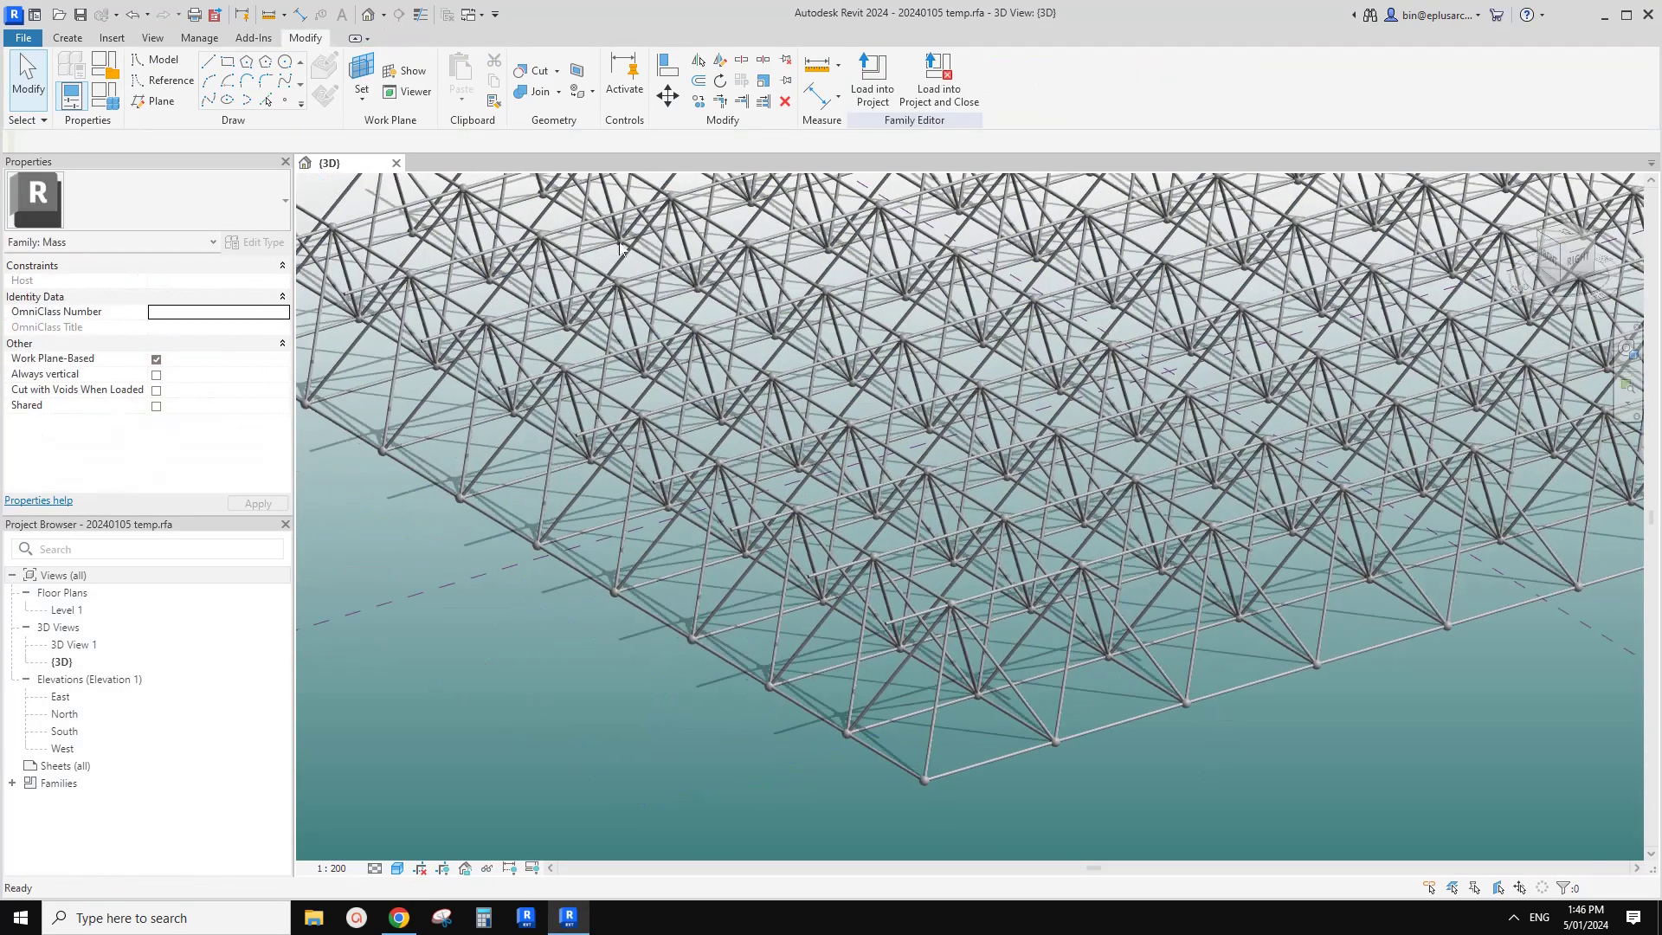
pyautogui.click(395, 163)
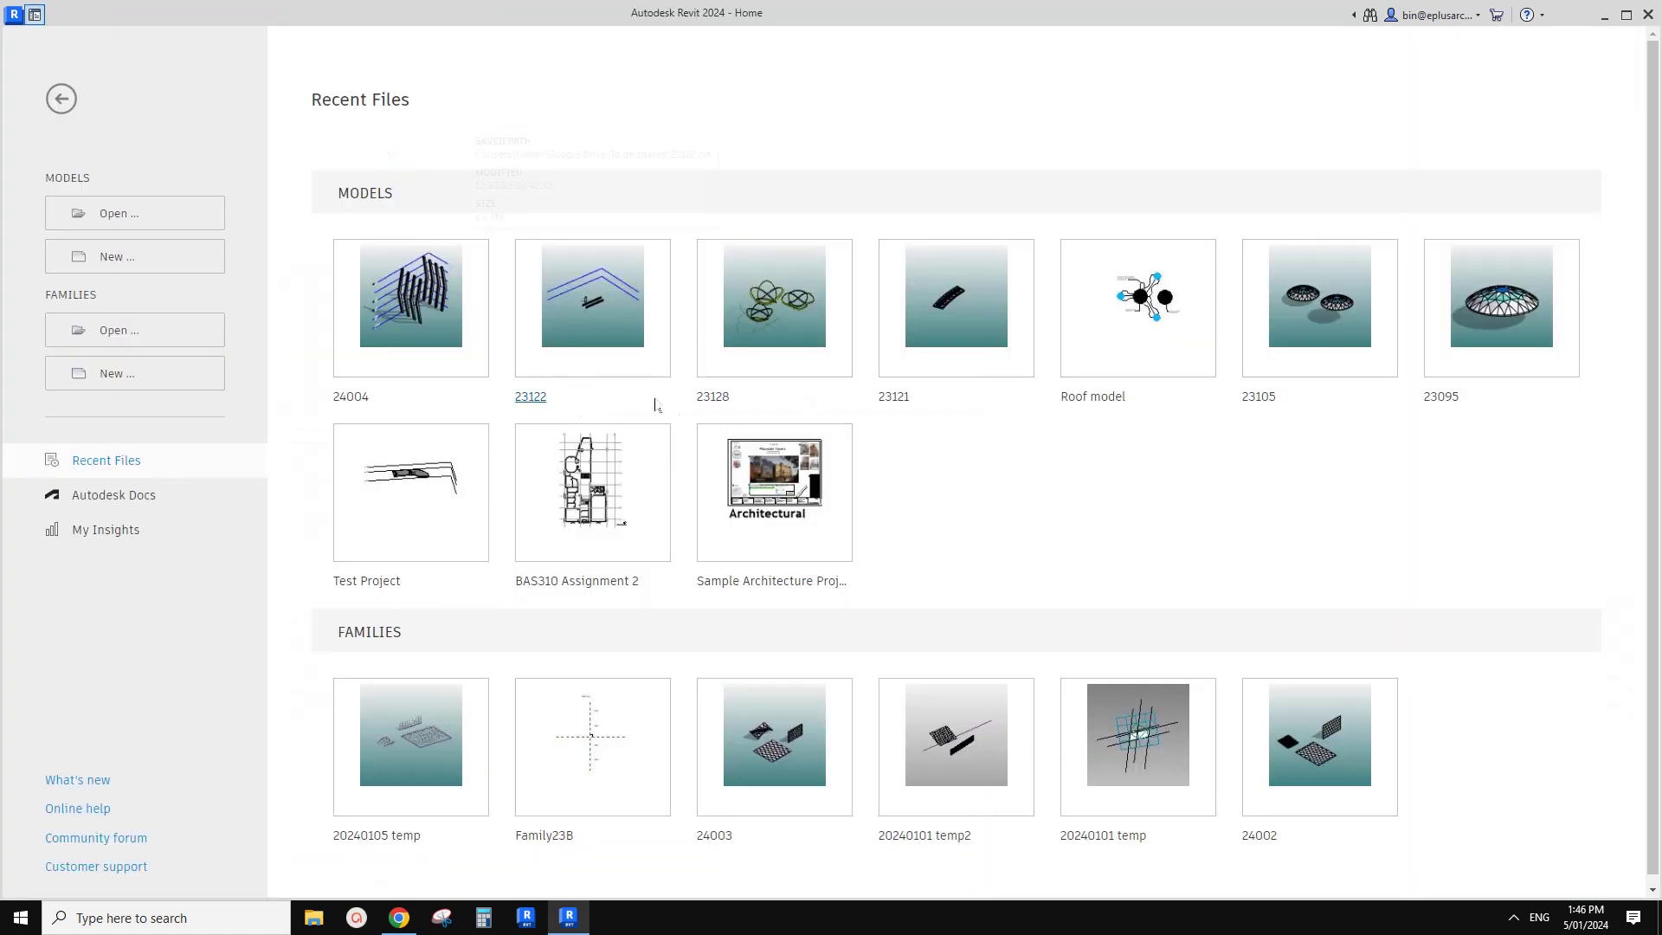
# Create a new family from the Metric Curtain Panel Pattern Based template
pyautogui.click(118, 373)
pyautogui.click(768, 365)
pyautogui.click(768, 364)
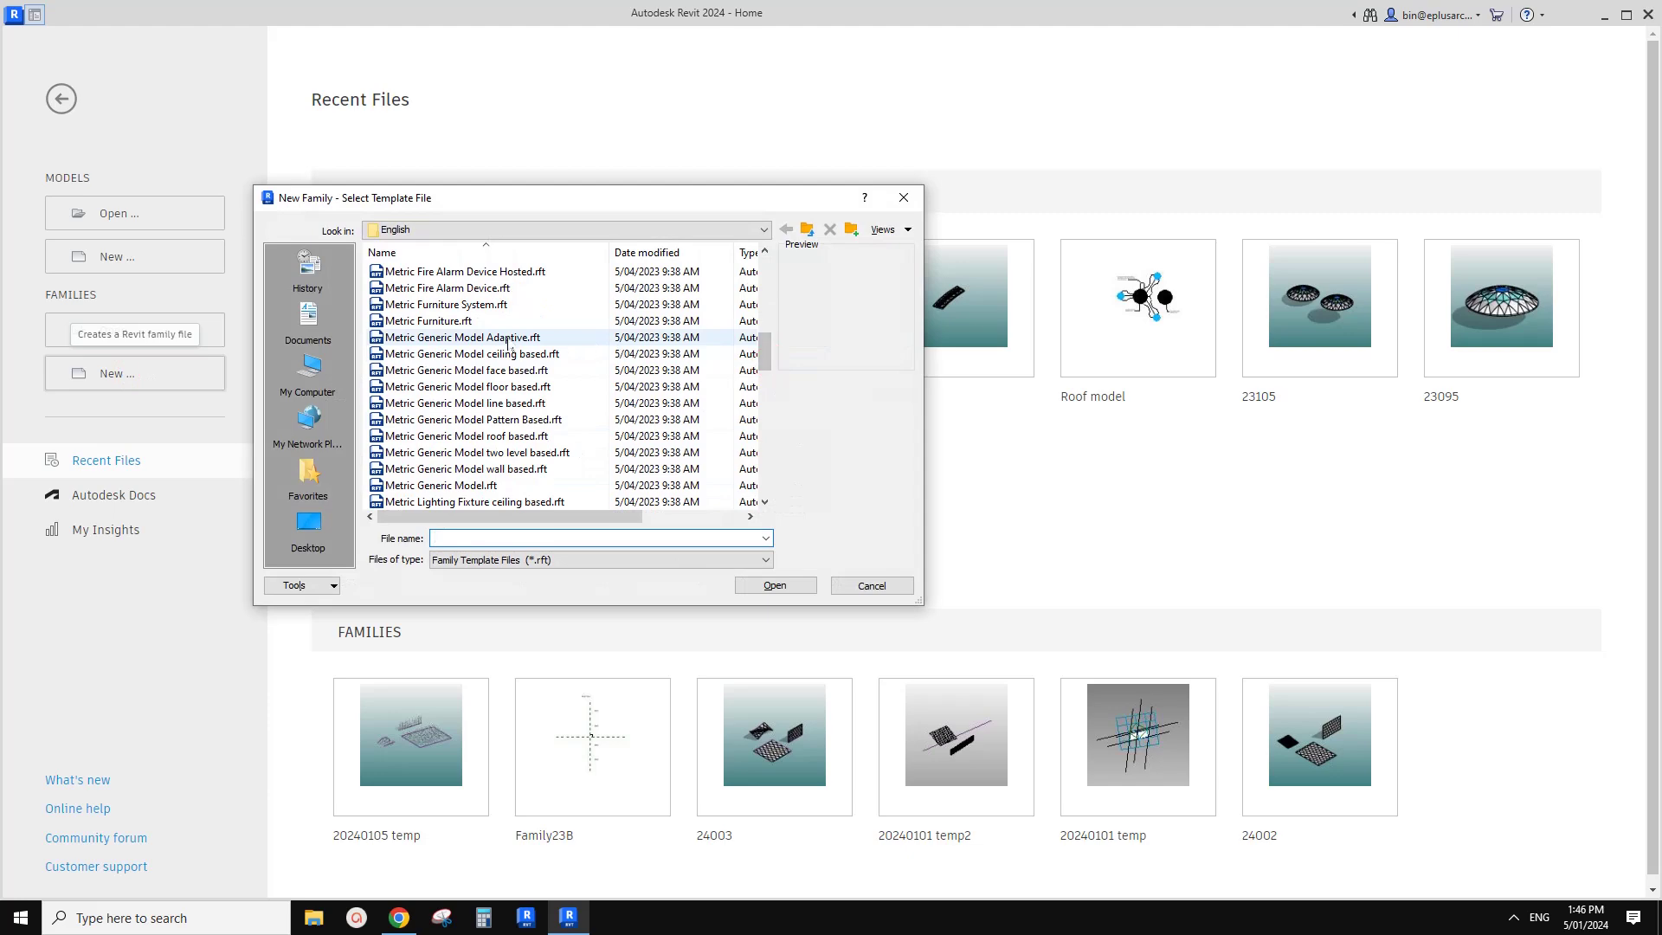
pyautogui.scroll(7, 567, 355)
pyautogui.click(422, 371)
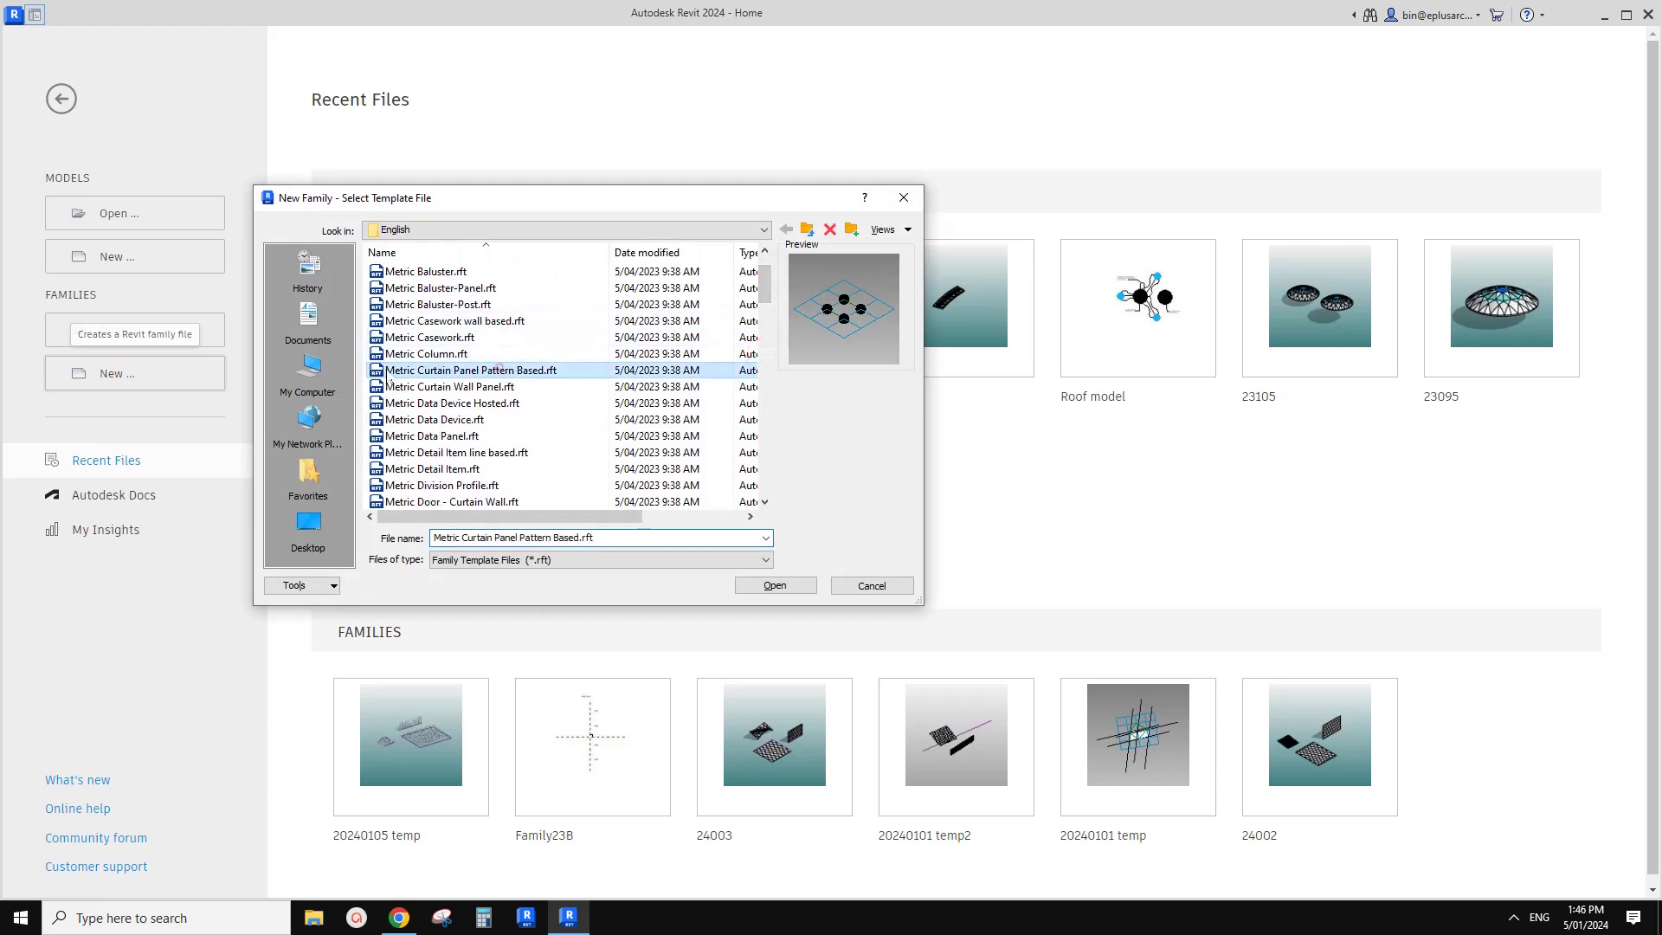
pyautogui.click(749, 588)
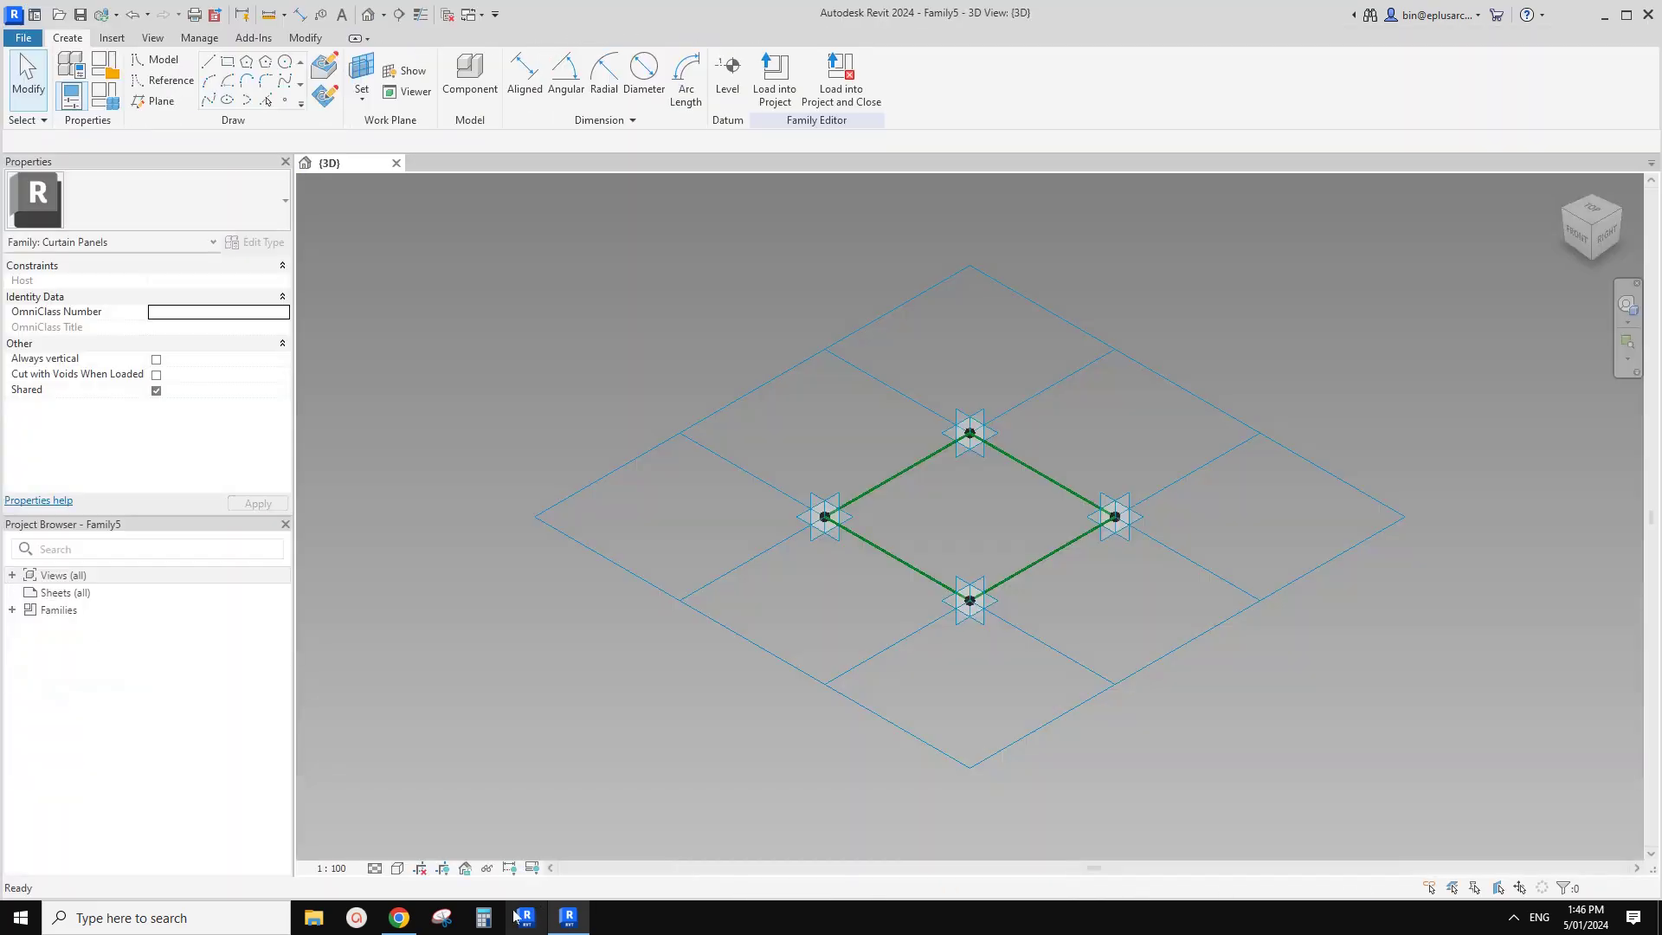
# Switch to the Google Docs page in Chrome to compare the ball-jointed truss reference image with the new panel grid in Revit
pyautogui.click(399, 918)
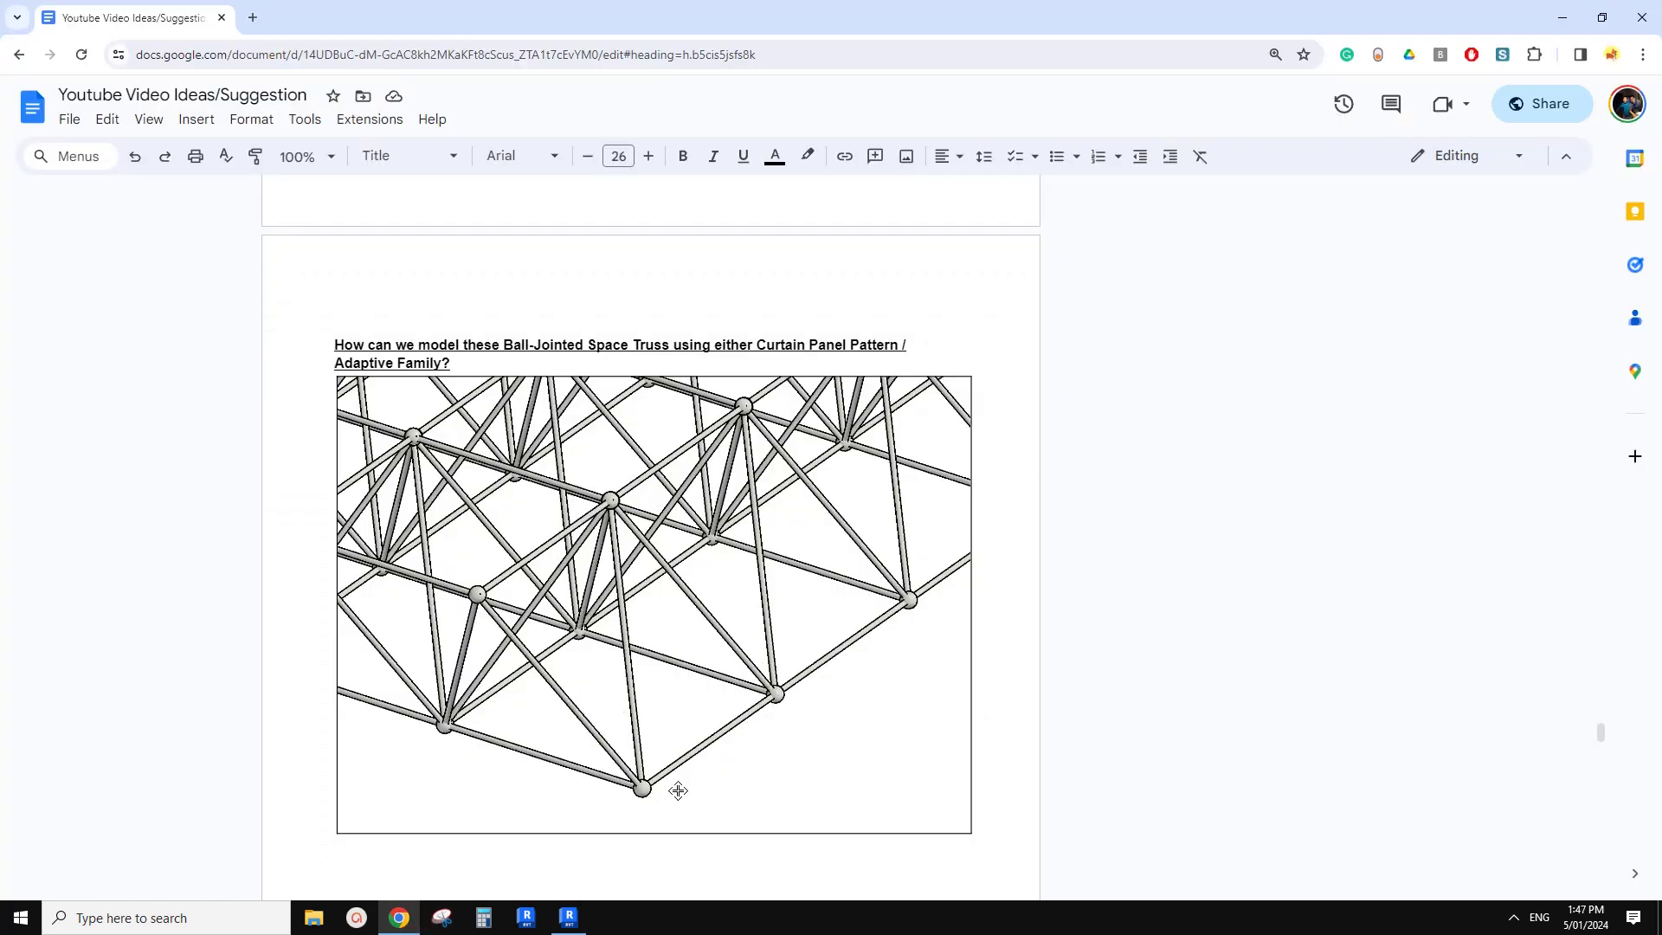
pyautogui.click(569, 918)
pyautogui.scroll(5, 801, 587)
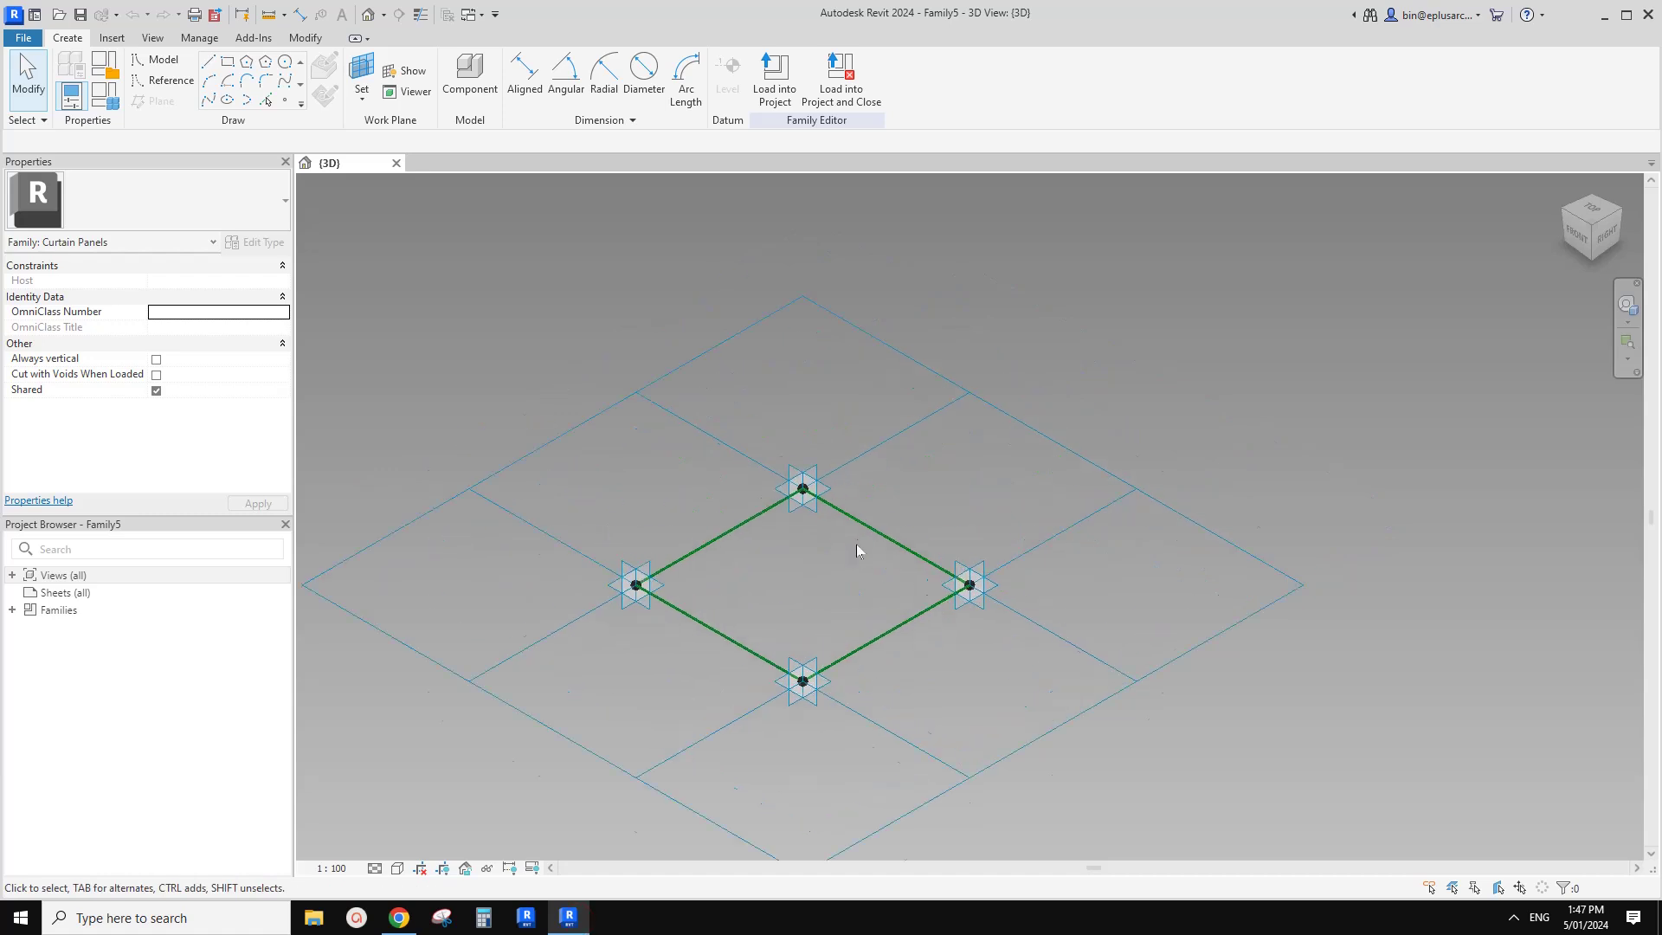
pyautogui.keyDown('shift'); pyautogui.moveTo(800, 589); pyautogui.dragTo(827, 558, button='middle'); pyautogui.keyUp('shift')
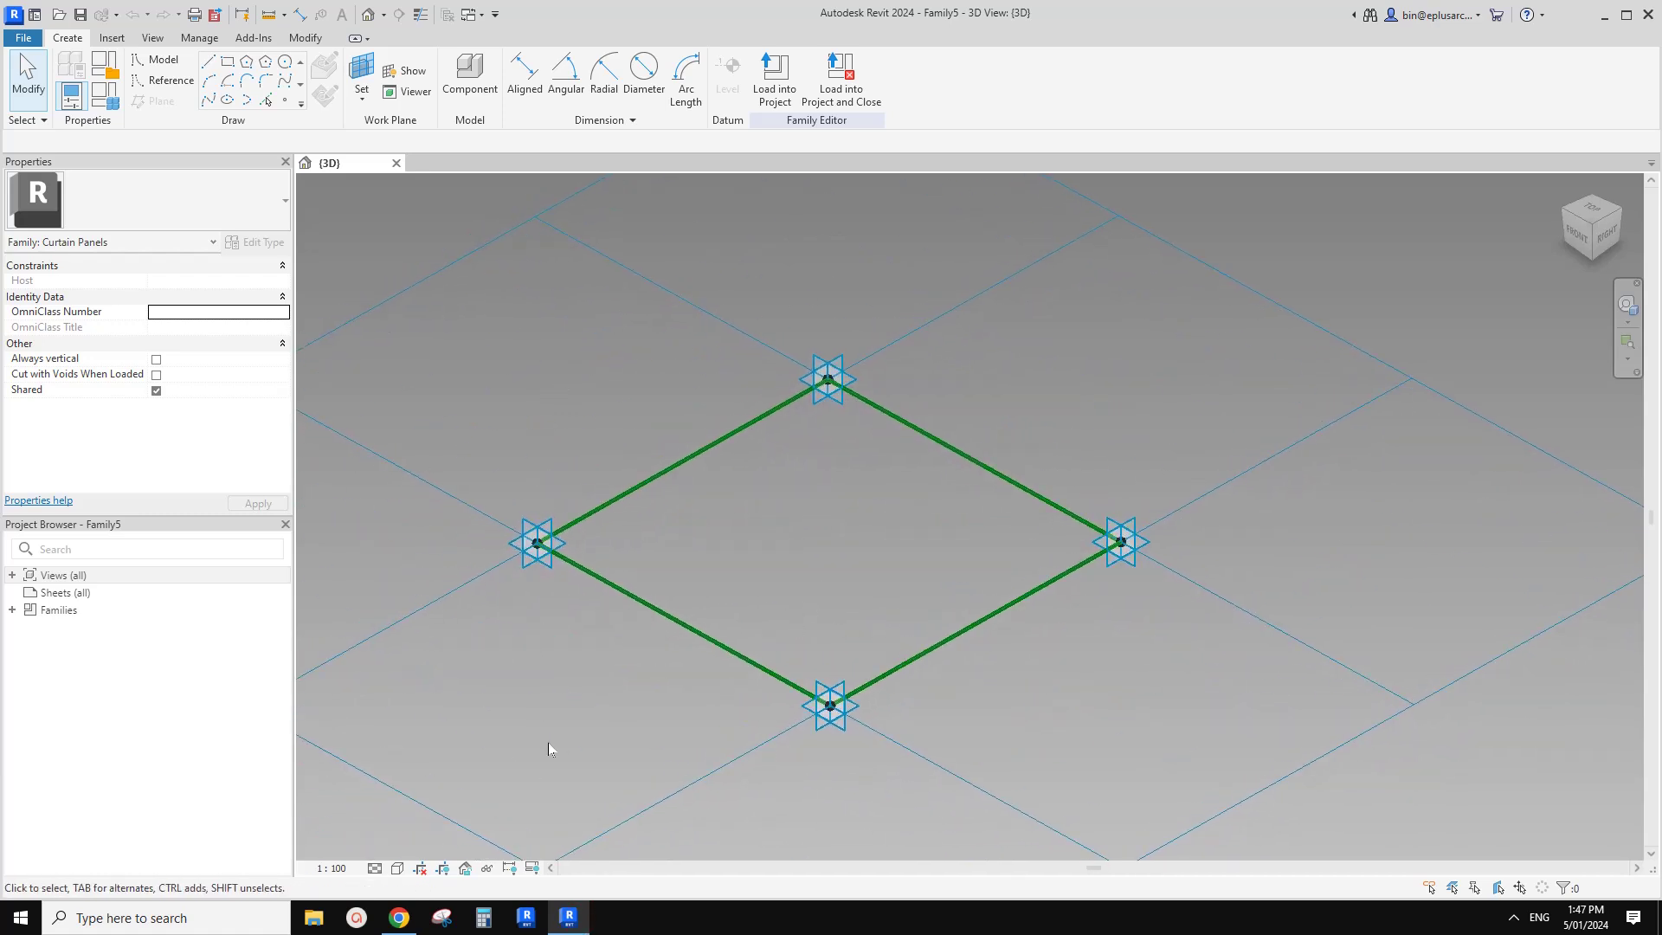
pyautogui.click(399, 918)
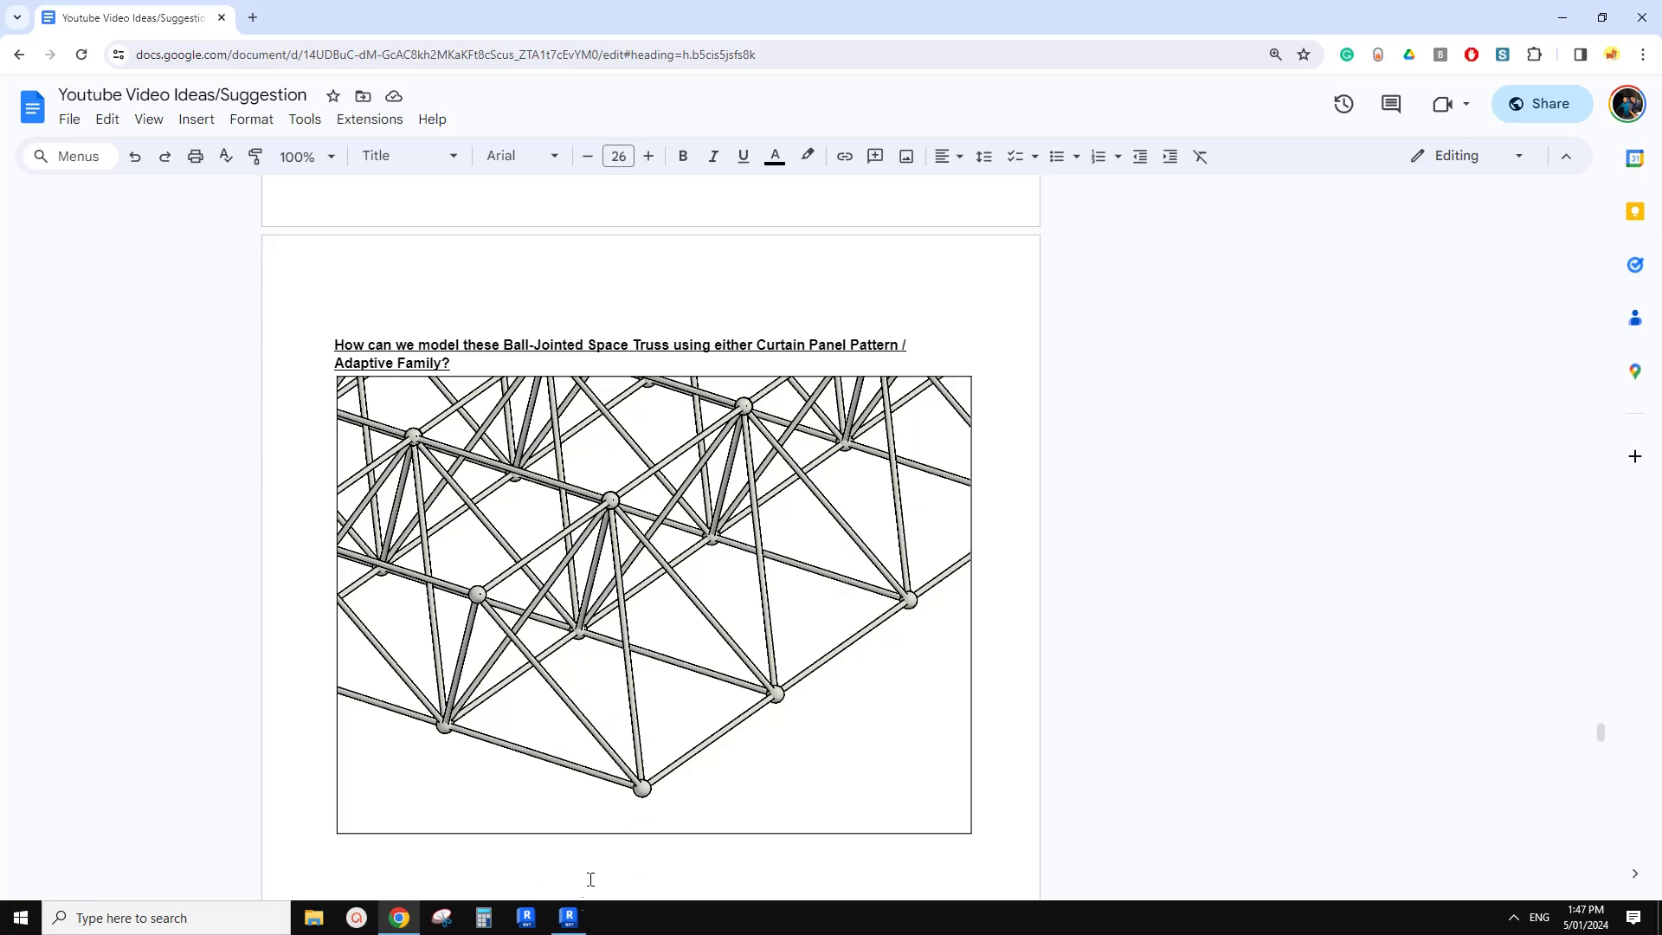
pyautogui.click(568, 918)
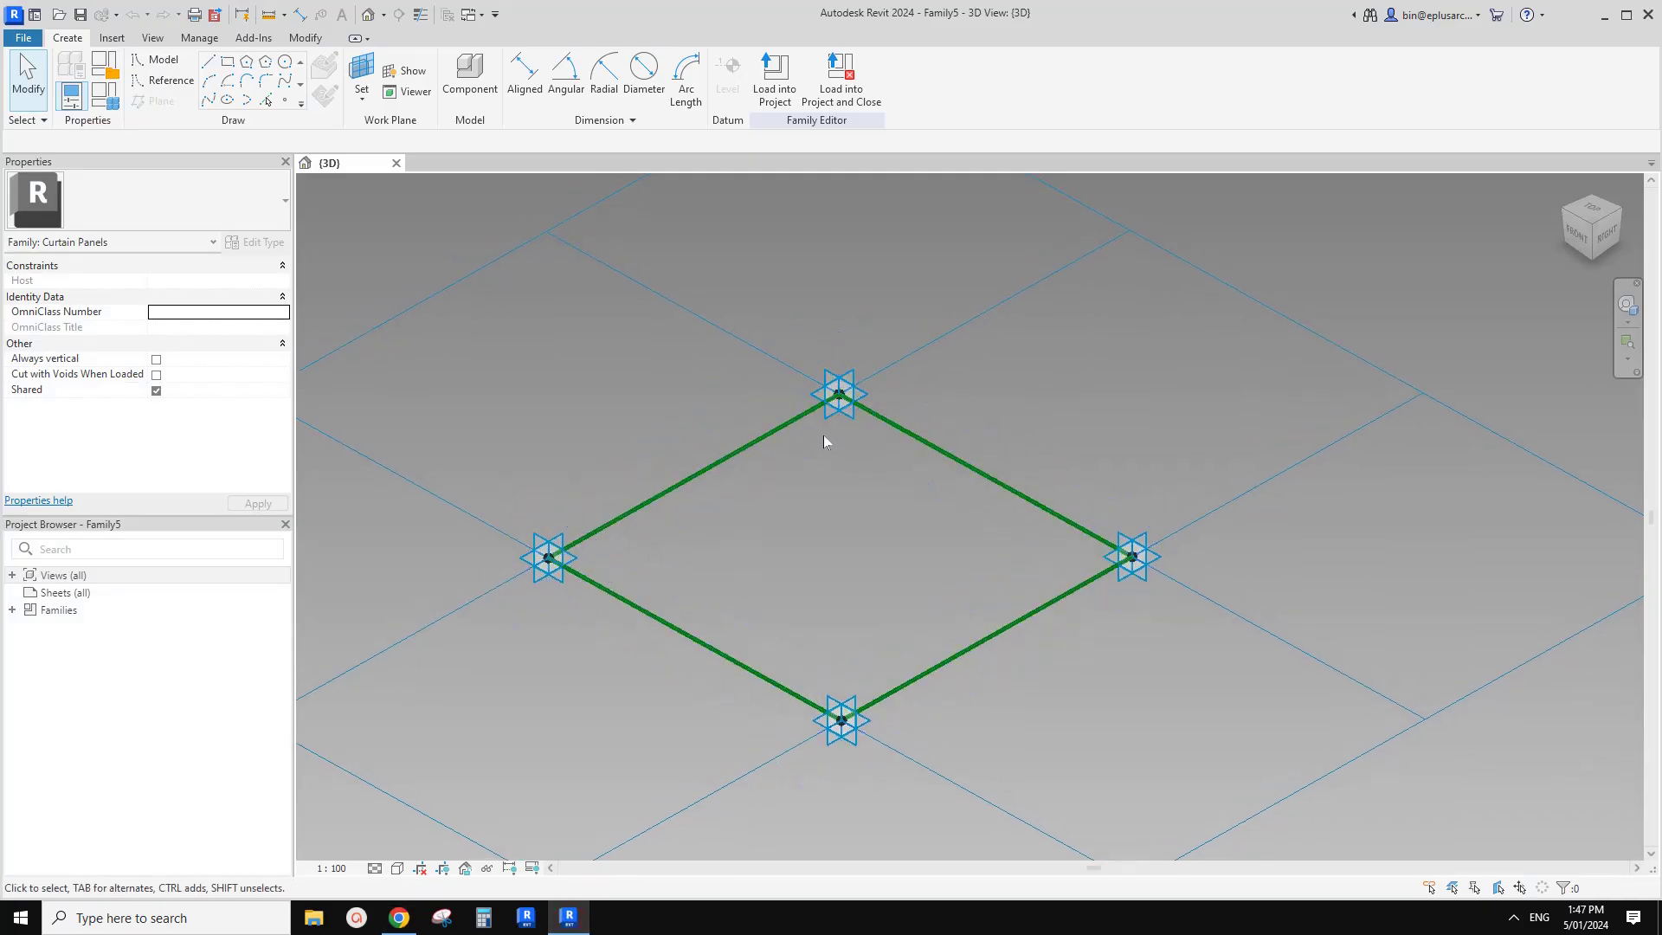
pyautogui.moveTo(809, 464); pyautogui.dragTo(804, 474, button='middle')
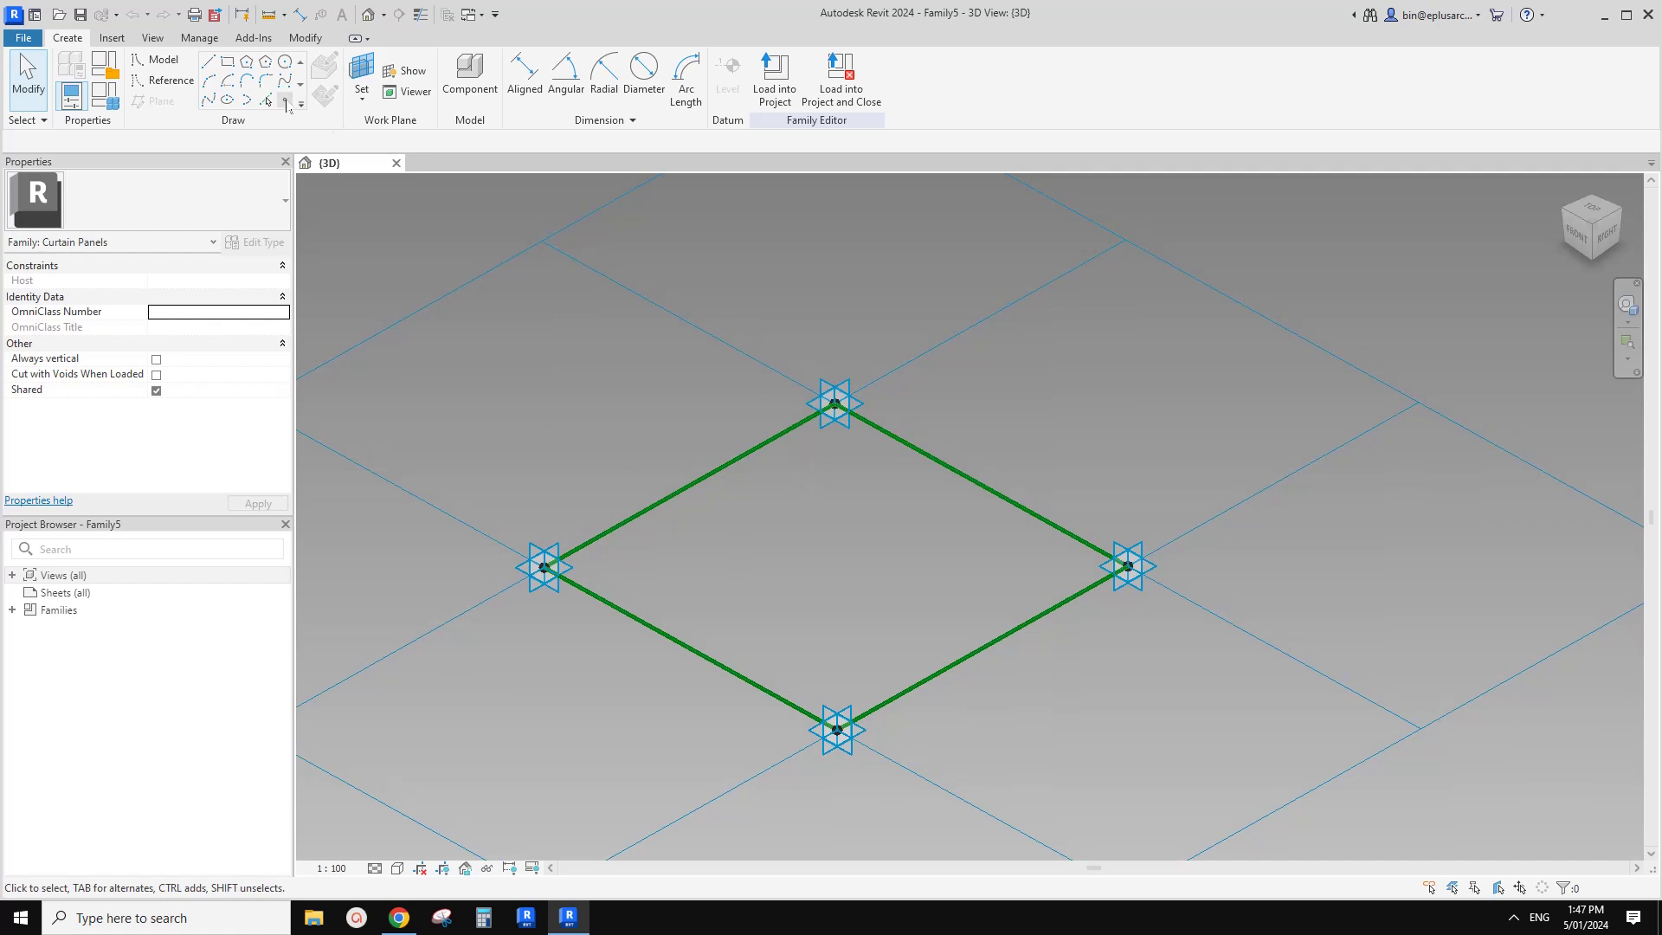
# Place a reference point on each of the panel's four adaptive points, setting that point's plane as the work plane each time
pyautogui.click(286, 103)
pyautogui.click(362, 78)
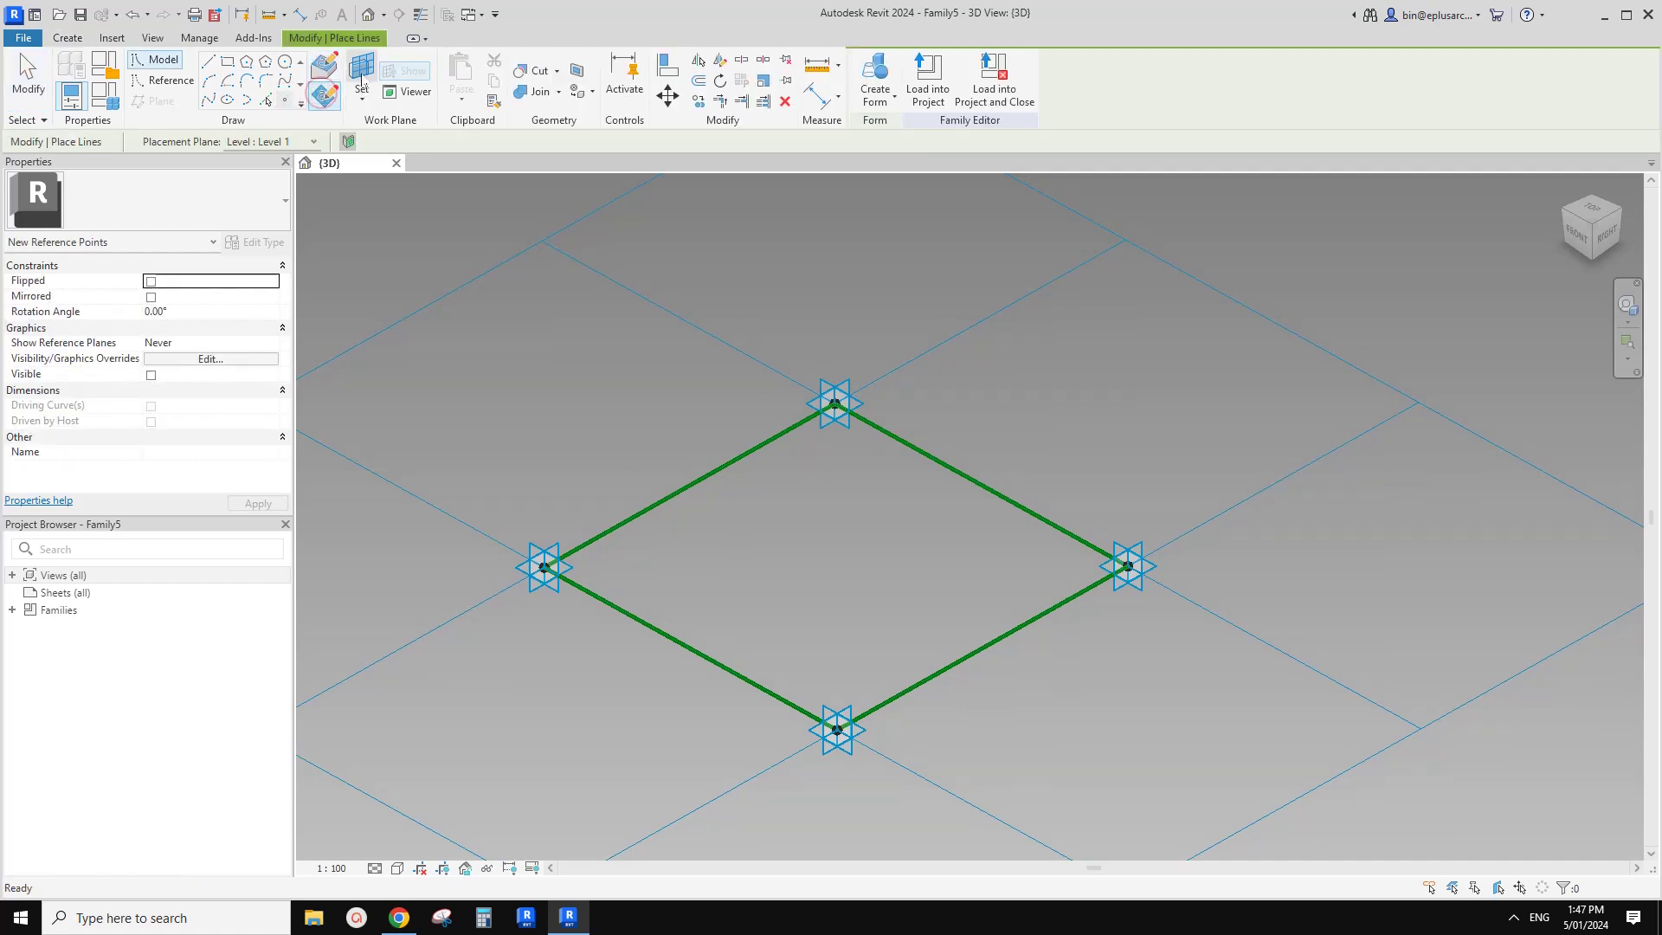
pyautogui.click(570, 561)
pyautogui.click(543, 568)
pyautogui.click(362, 74)
pyautogui.click(863, 733)
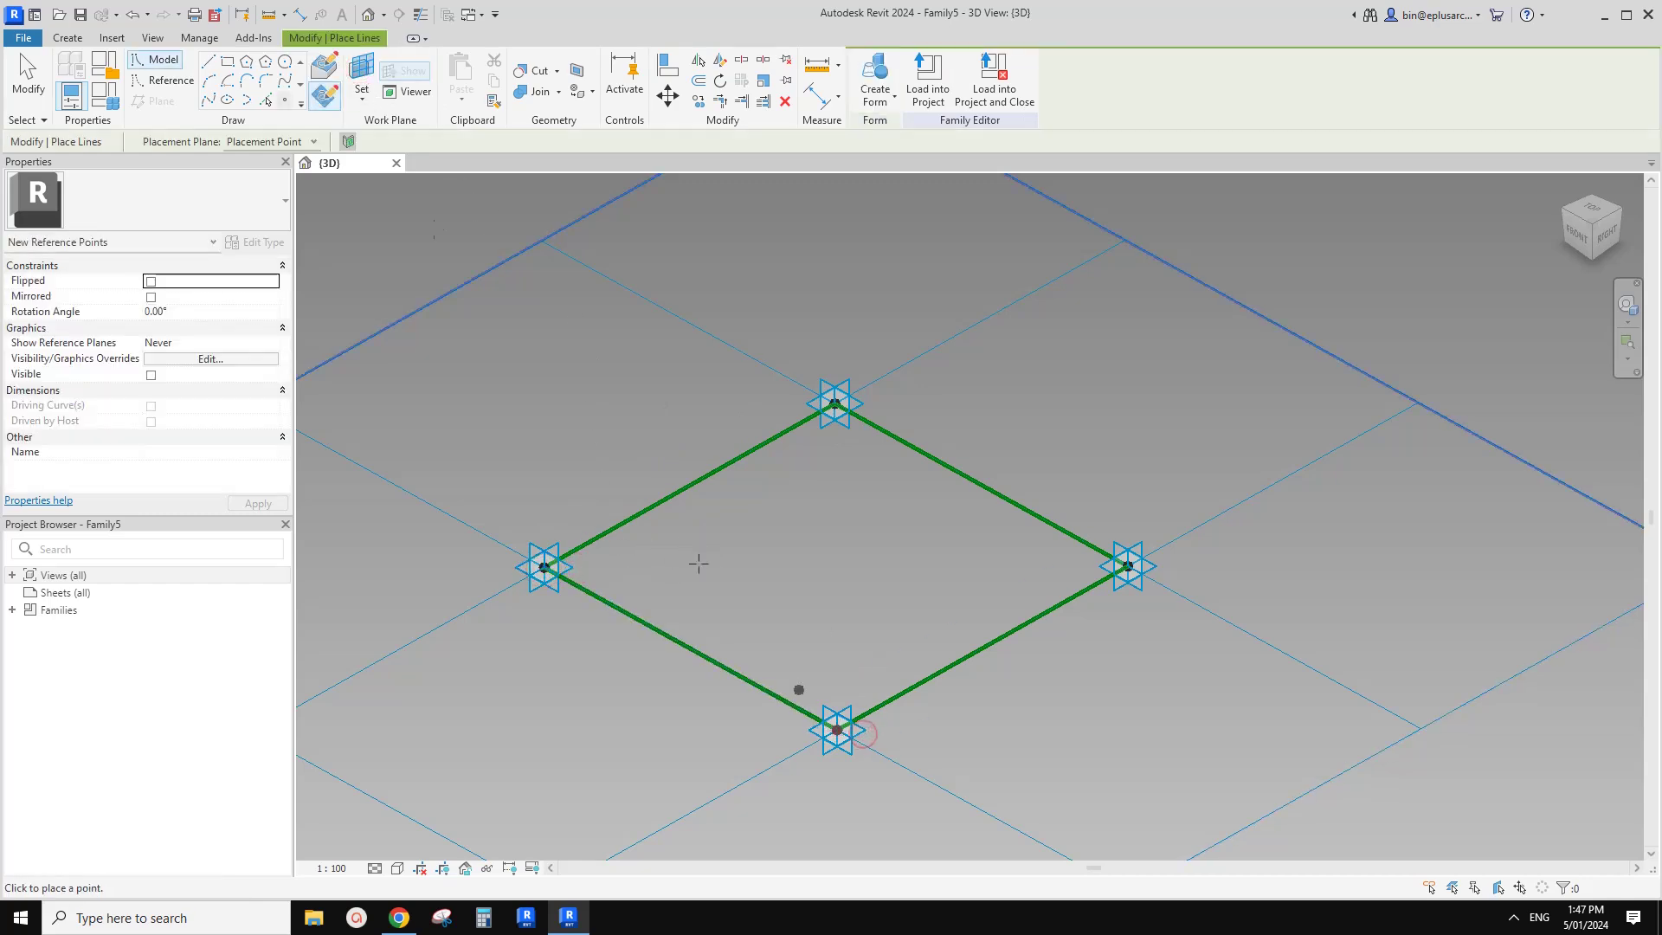
pyautogui.click(362, 78)
pyautogui.click(1152, 567)
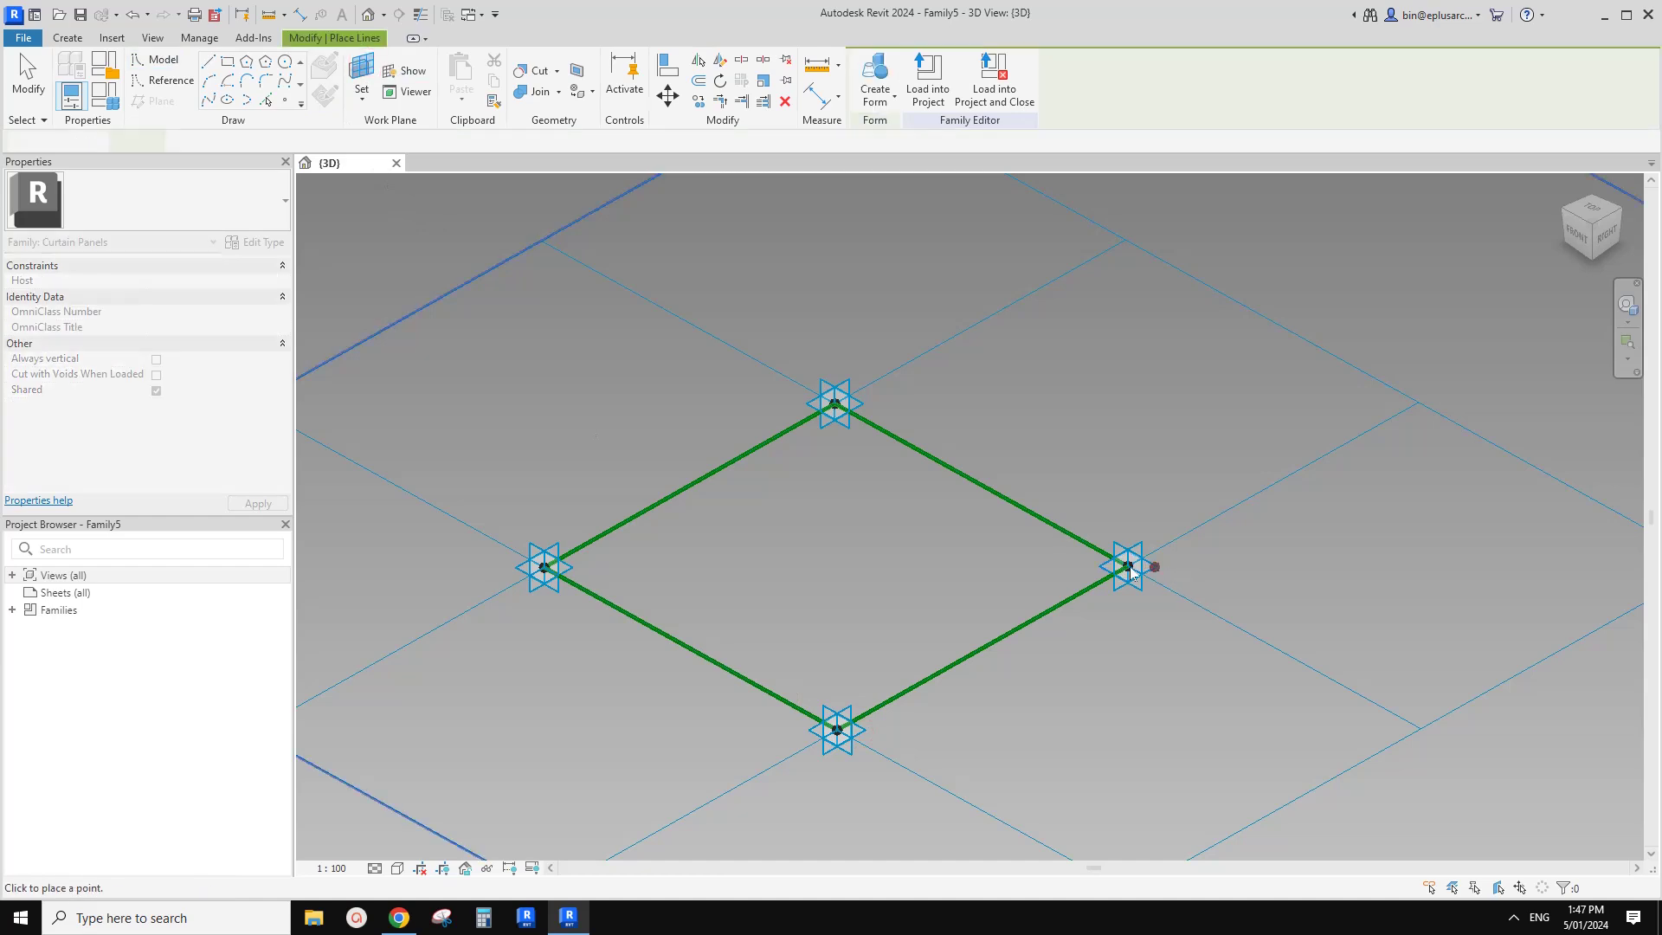
pyautogui.click(836, 400)
pyautogui.click(834, 403)
pyautogui.press('Escape')
pyautogui.moveTo(524, 511); pyautogui.dragTo(558, 582)
pyautogui.press('Escape')
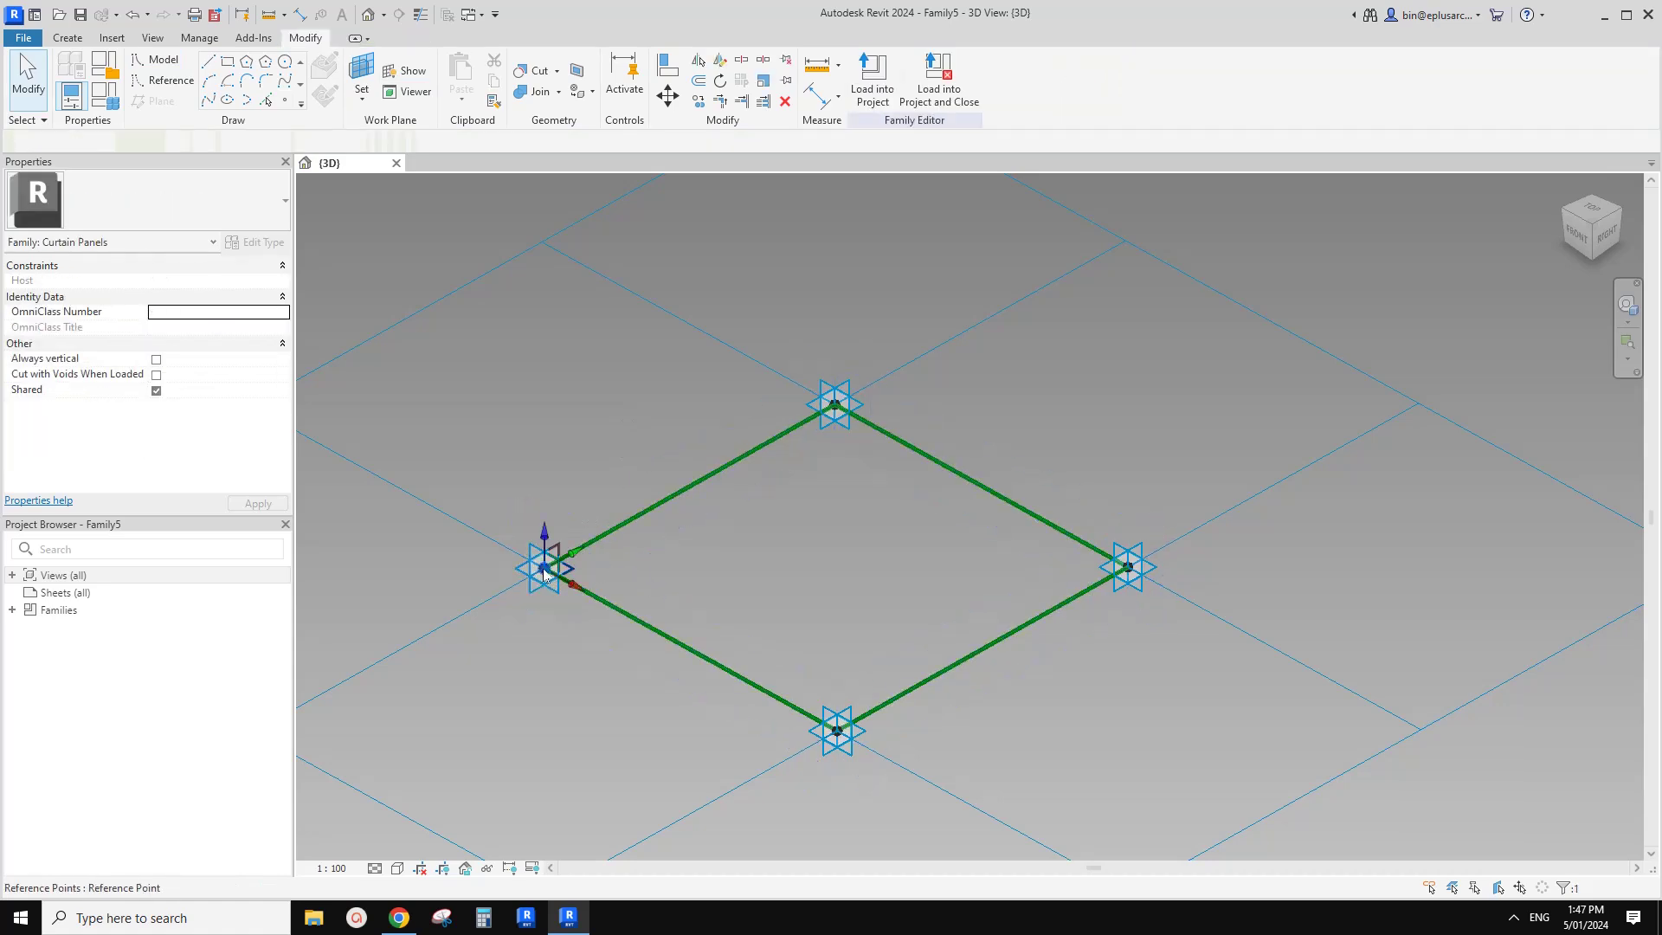
pyautogui.click(545, 571)
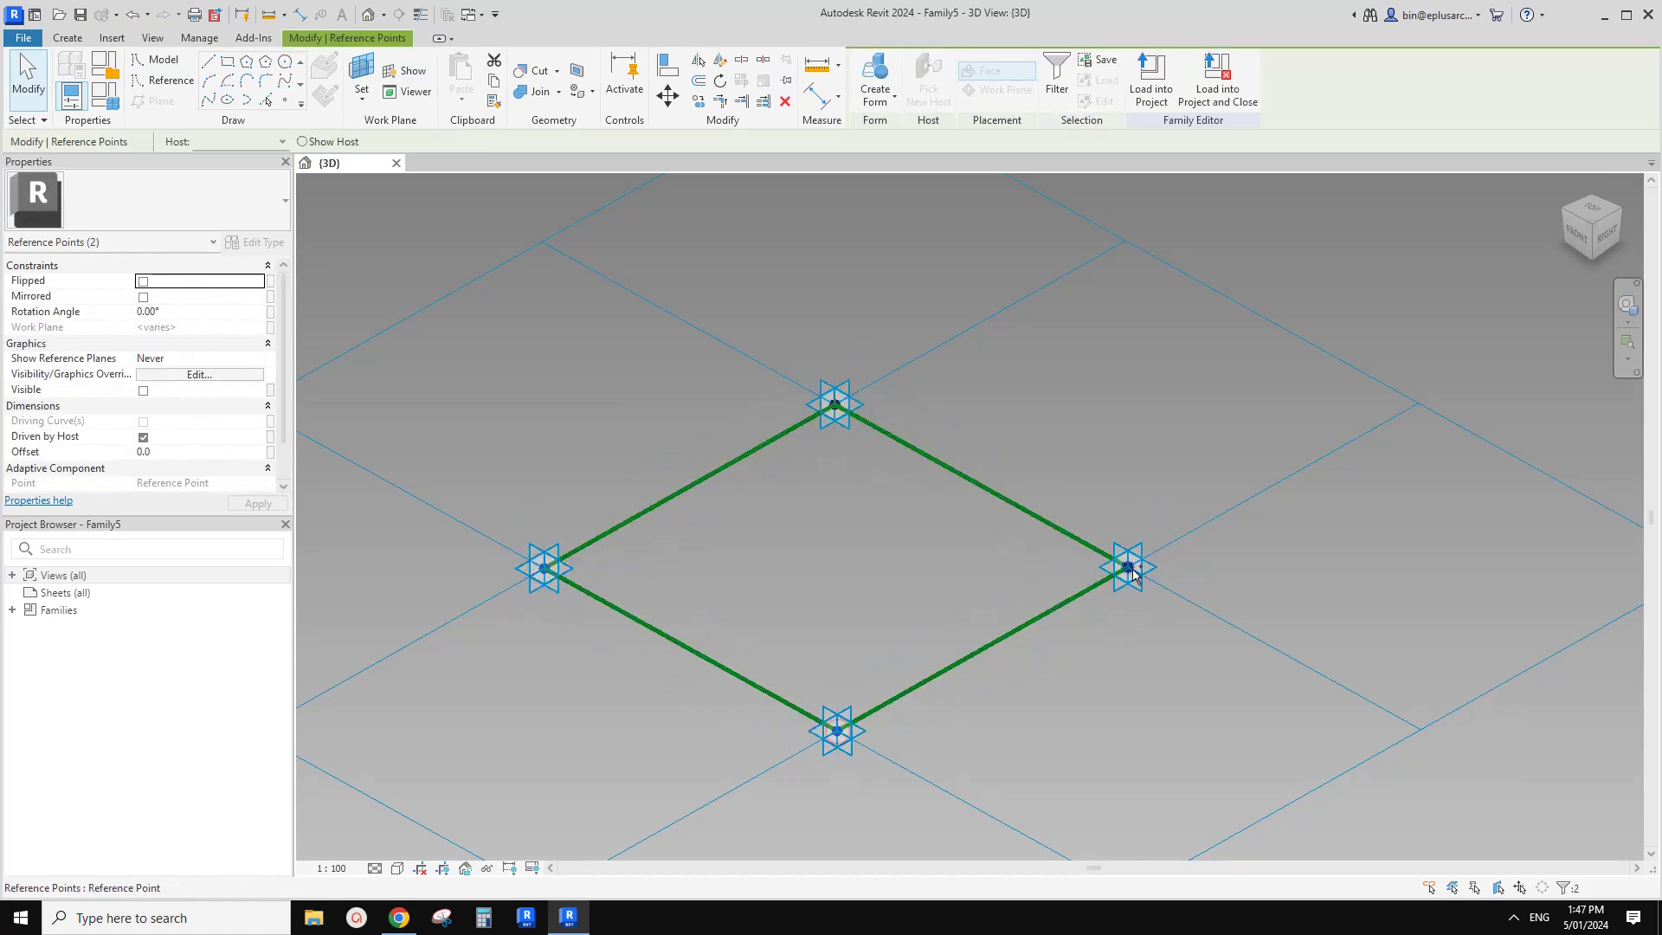
pyautogui.press('Tab')
pyautogui.click(835, 407)
pyautogui.keyDown('ctrl'); pyautogui.click(836, 406); pyautogui.keyUp('ctrl')
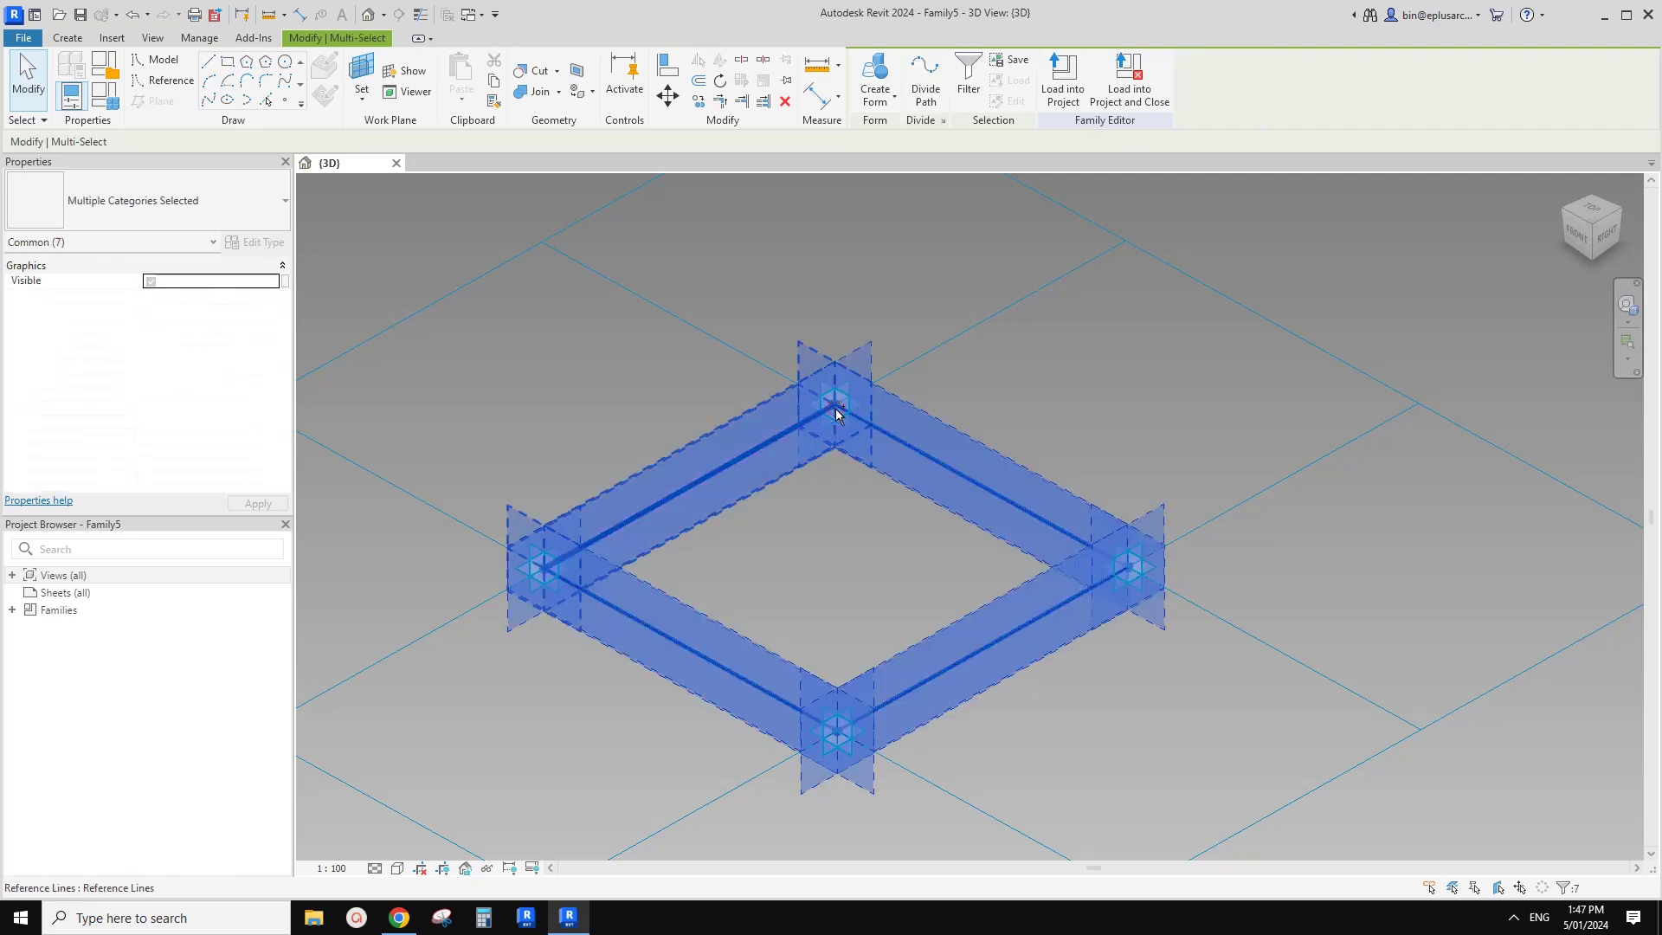
pyautogui.keyDown('shift'); pyautogui.click(902, 442); pyautogui.keyUp('shift')
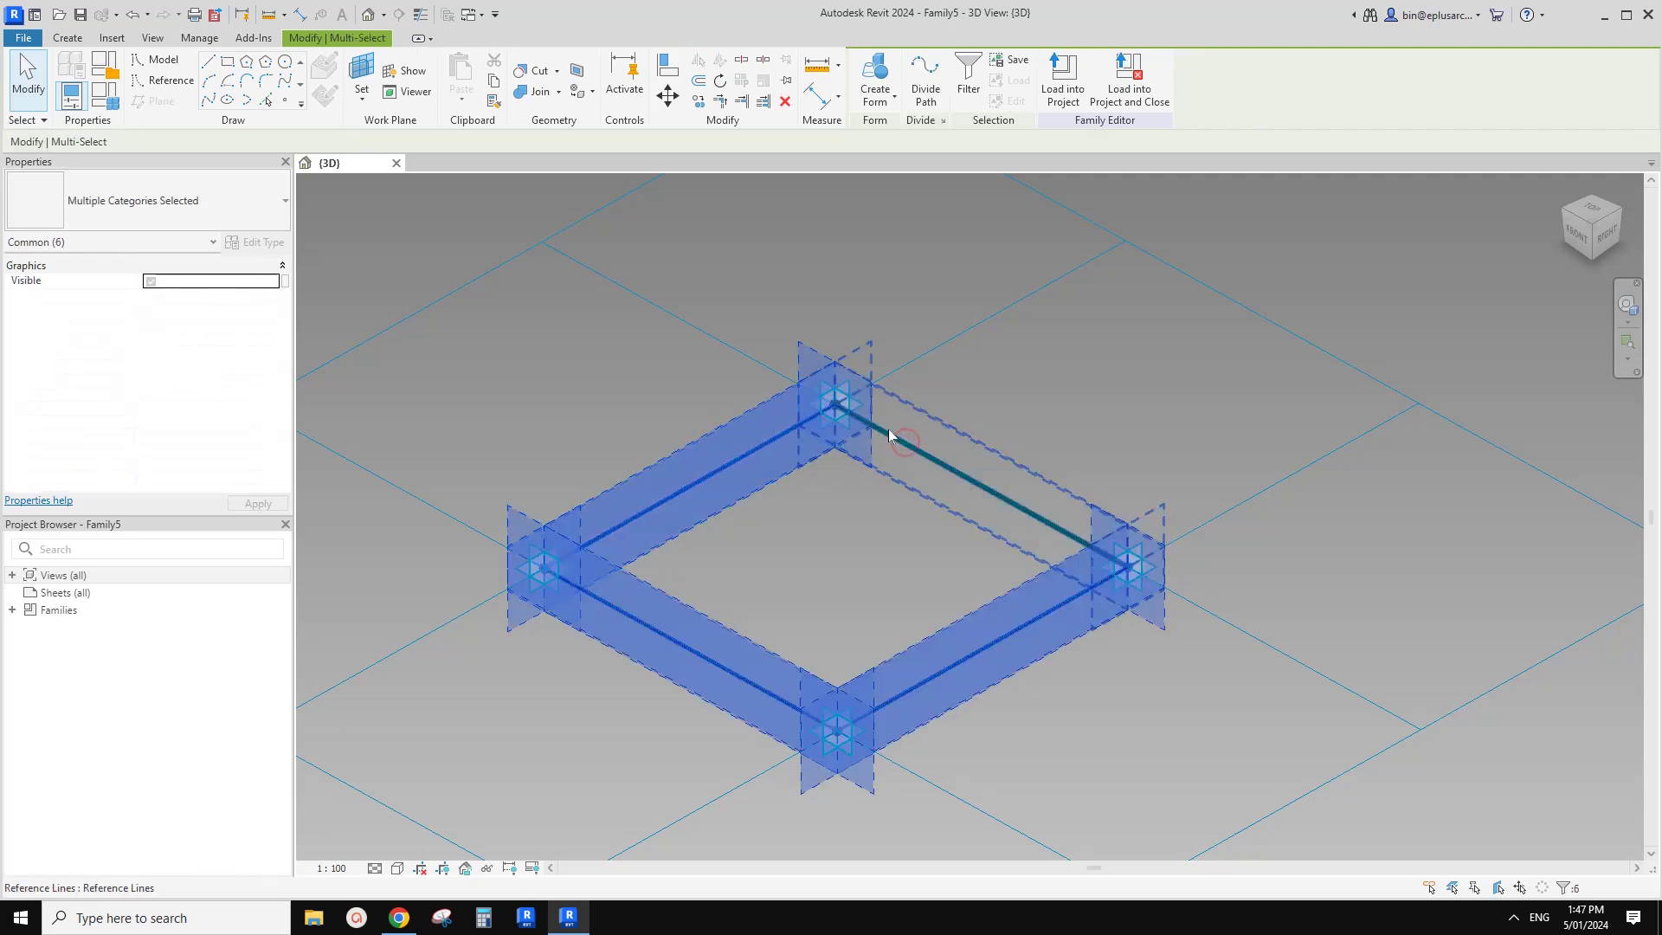
pyautogui.press('Escape')
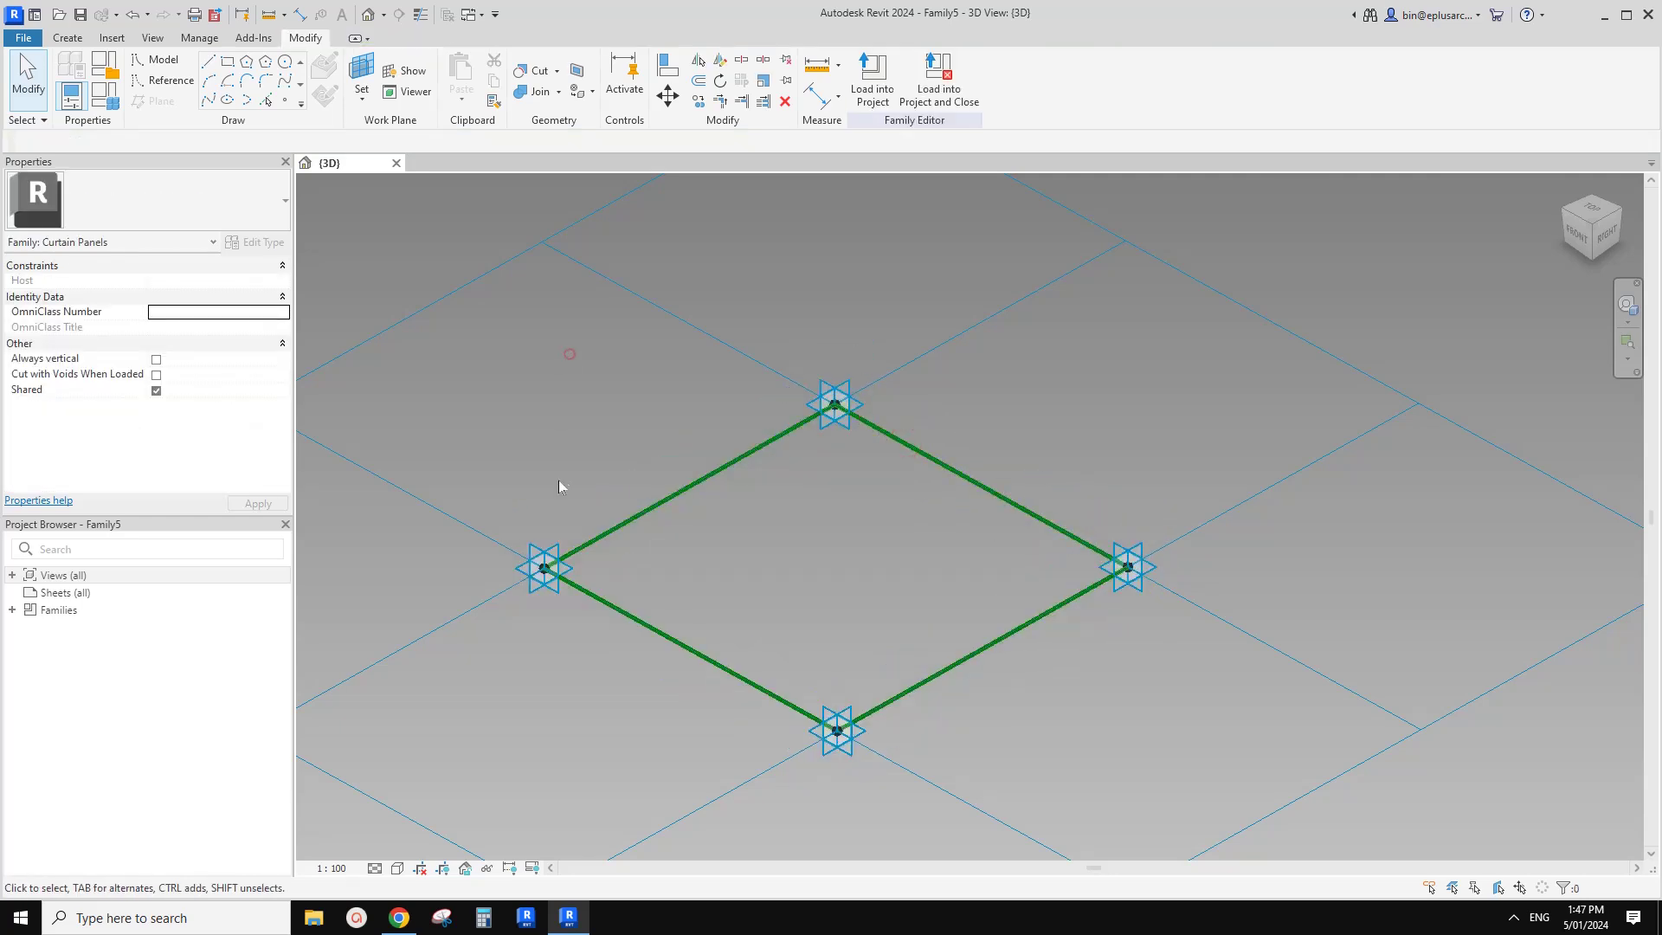
# Associate the offset of all four hosted reference points with a new instance parameter named ofs
pyautogui.click(546, 571)
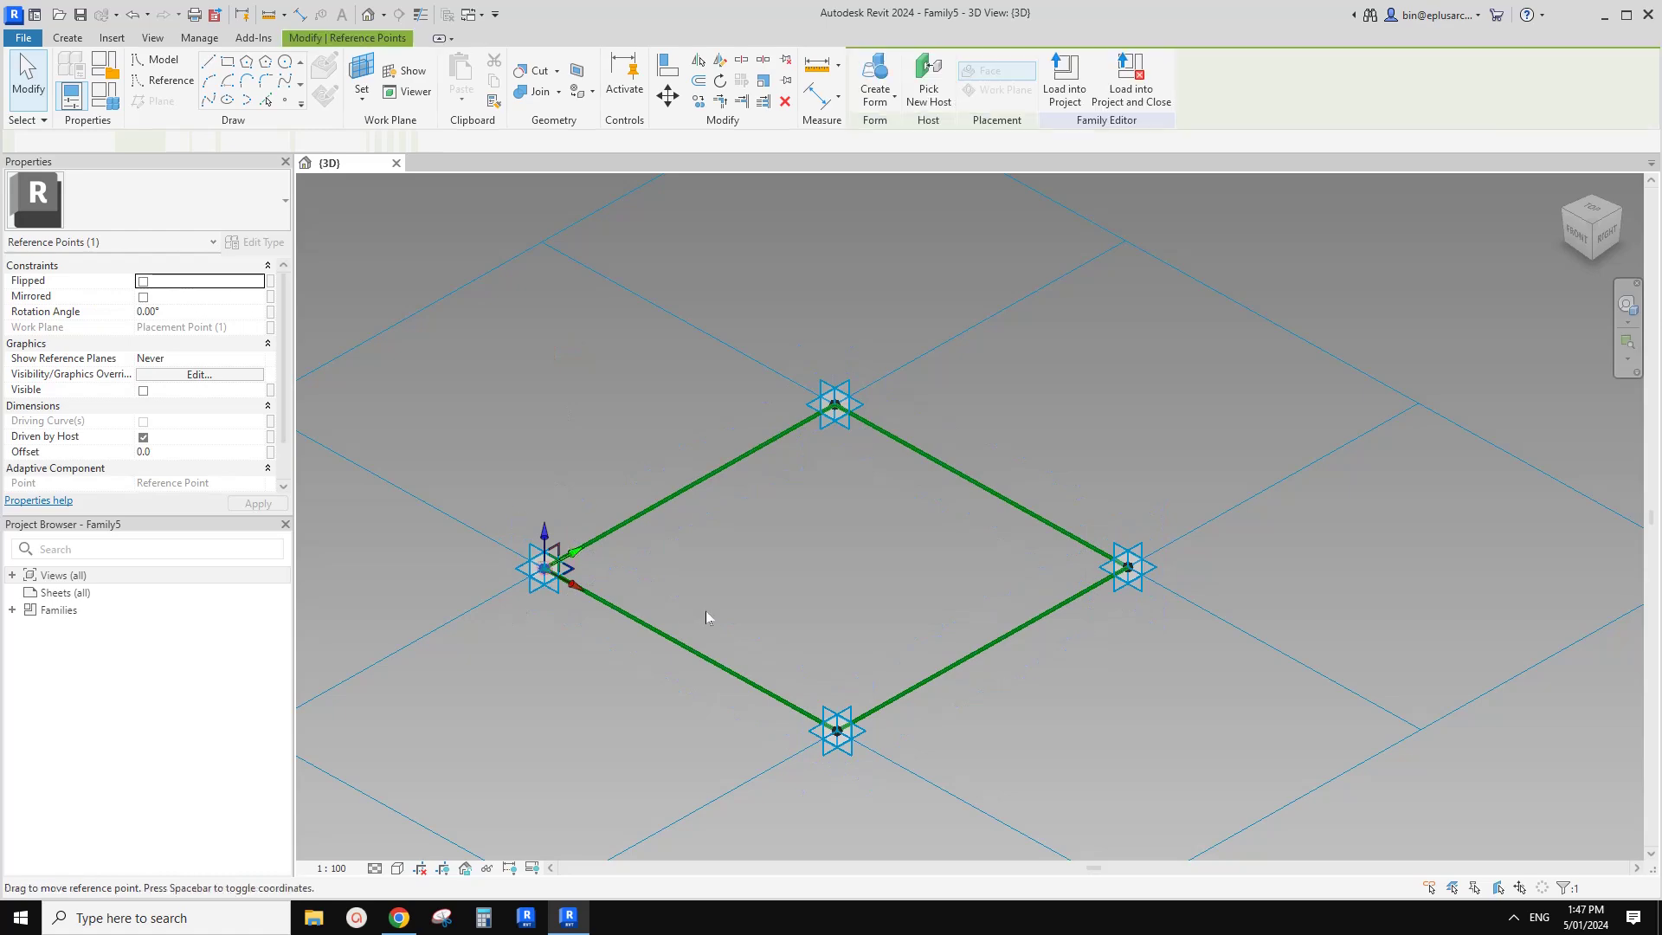
pyautogui.keyDown('ctrl'); pyautogui.click(836, 732); pyautogui.keyUp('ctrl')
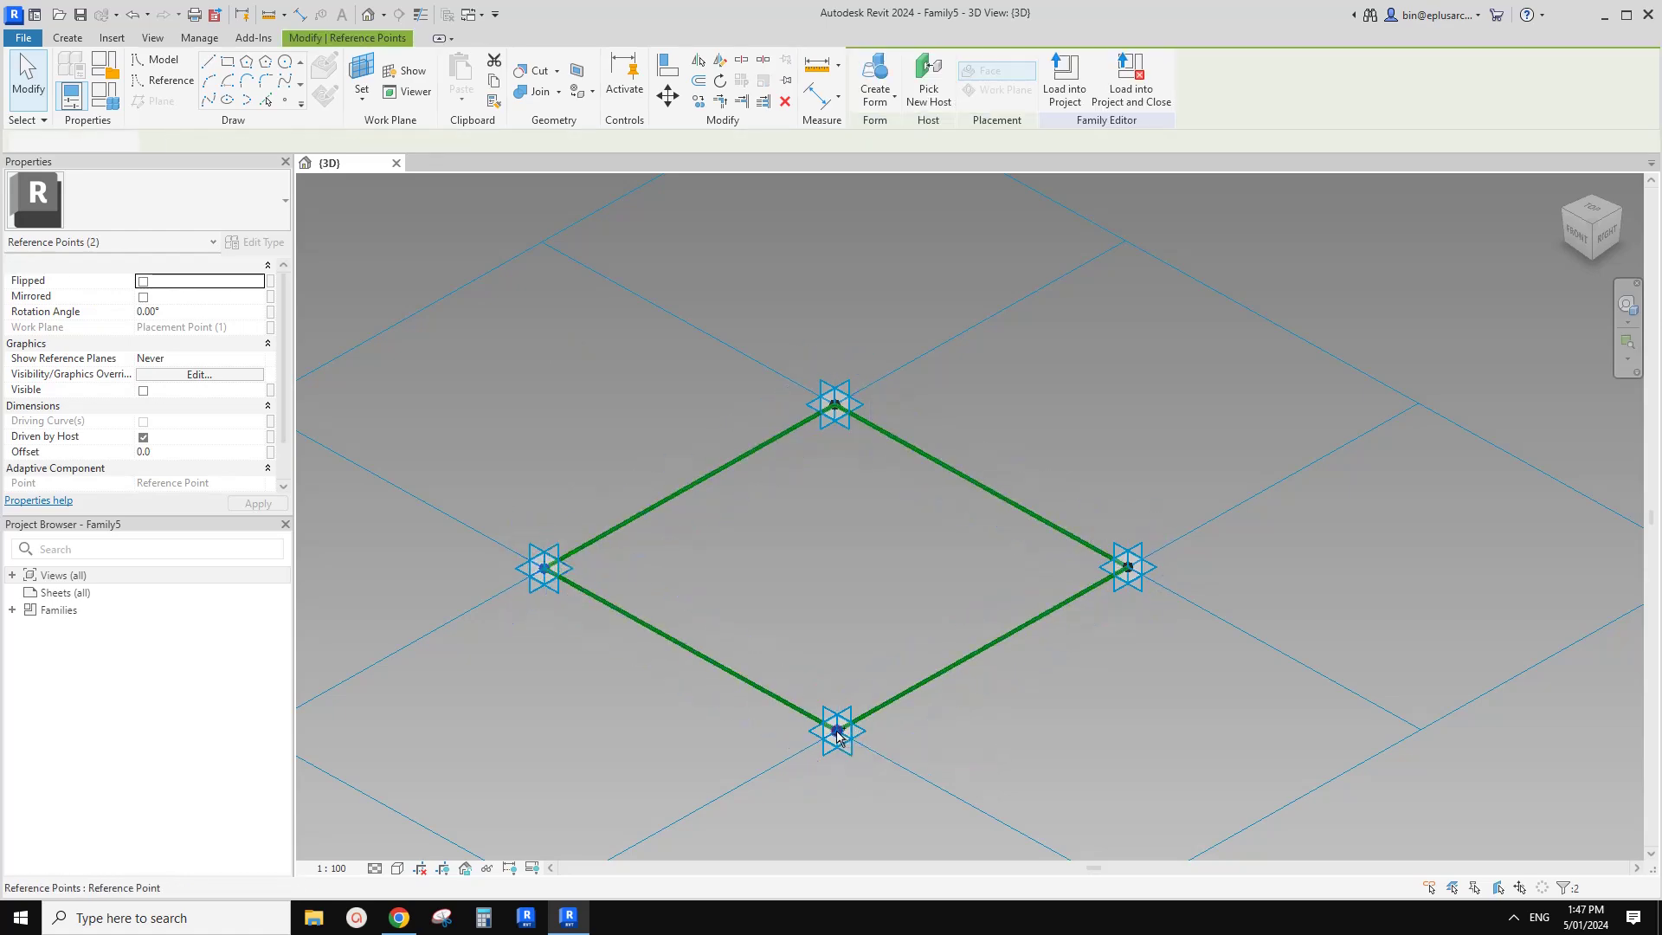
pyautogui.keyDown('ctrl'); pyautogui.click(1129, 567); pyautogui.keyUp('ctrl')
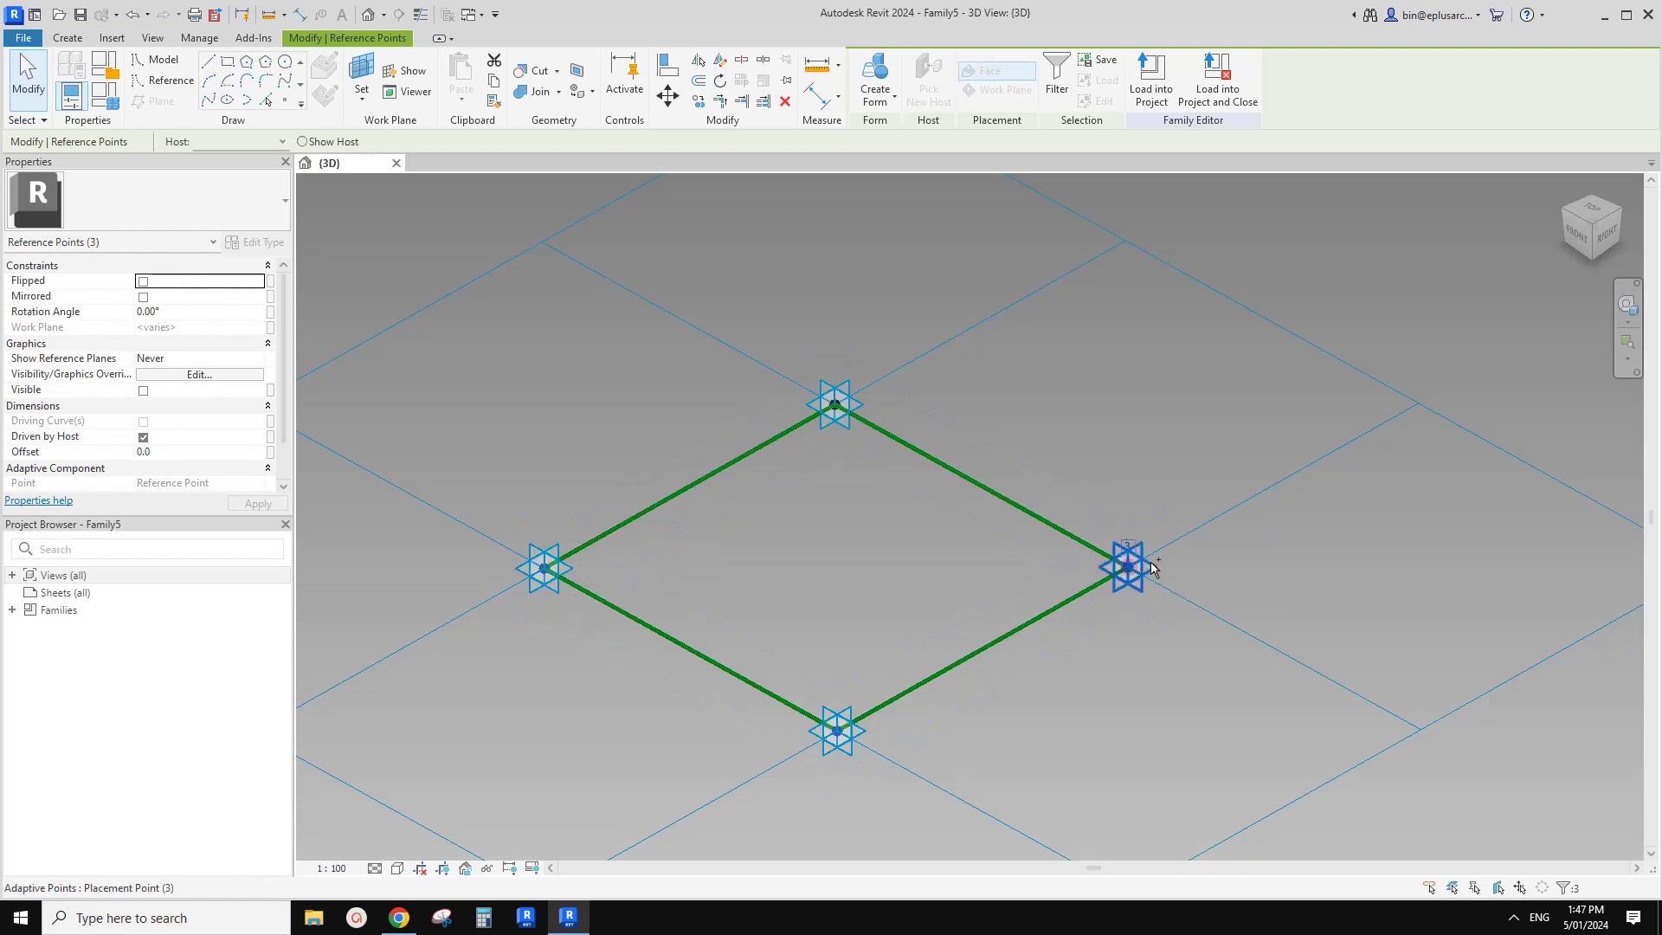
pyautogui.keyDown('ctrl'); pyautogui.click(836, 407); pyautogui.keyUp('ctrl')
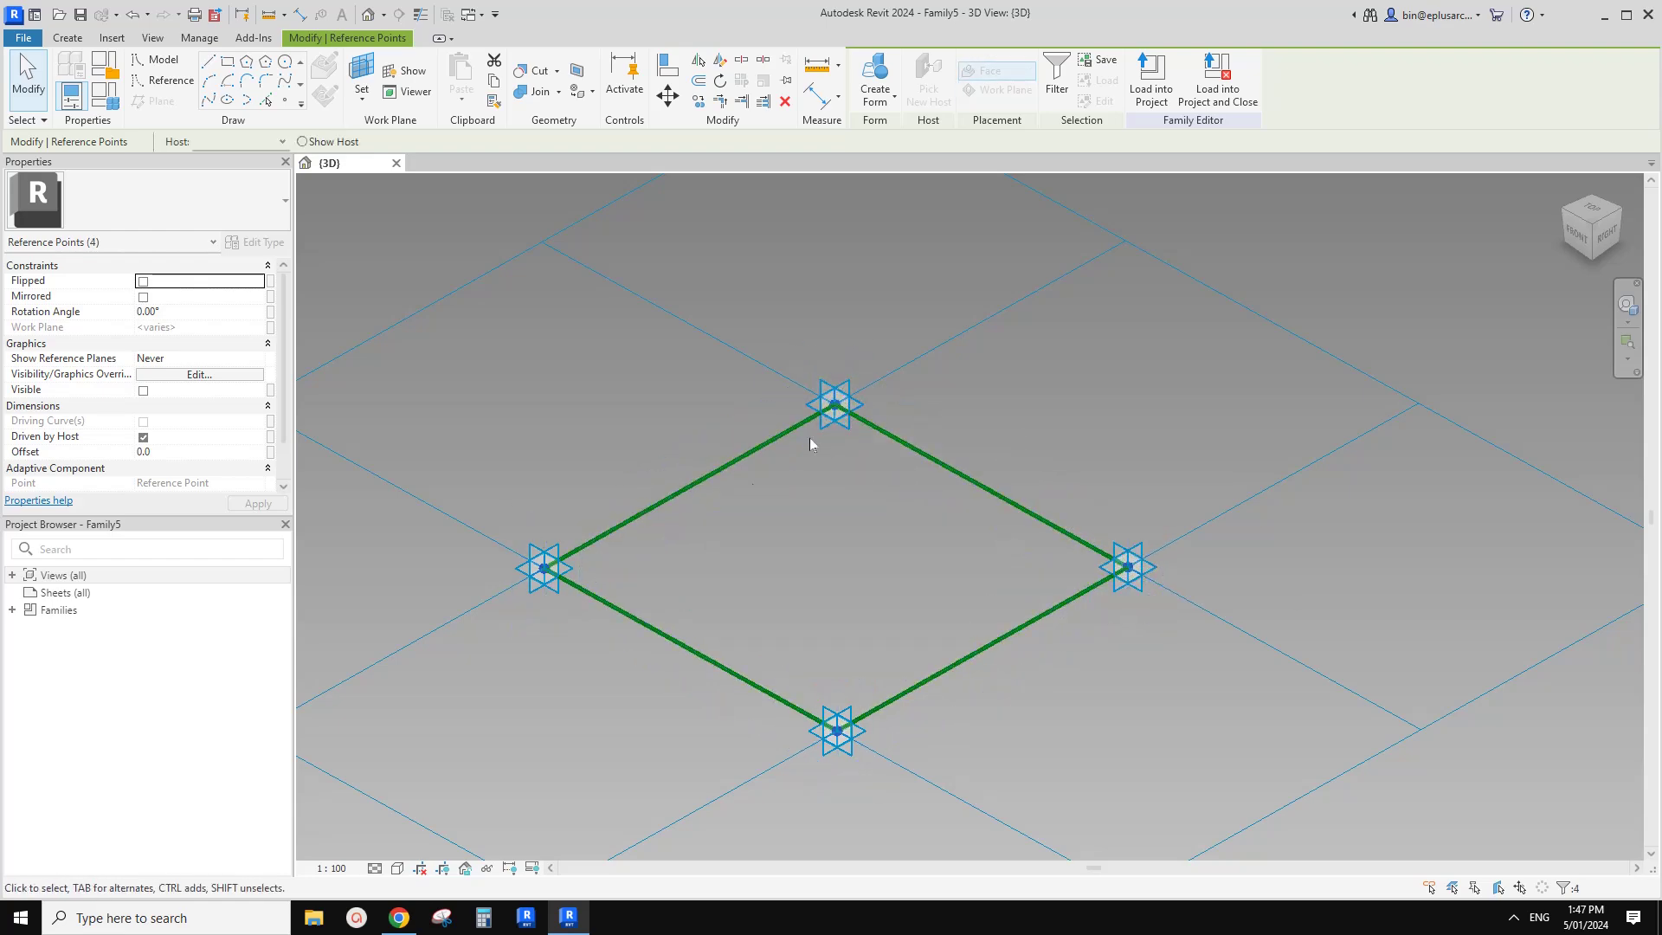
pyautogui.click(270, 454)
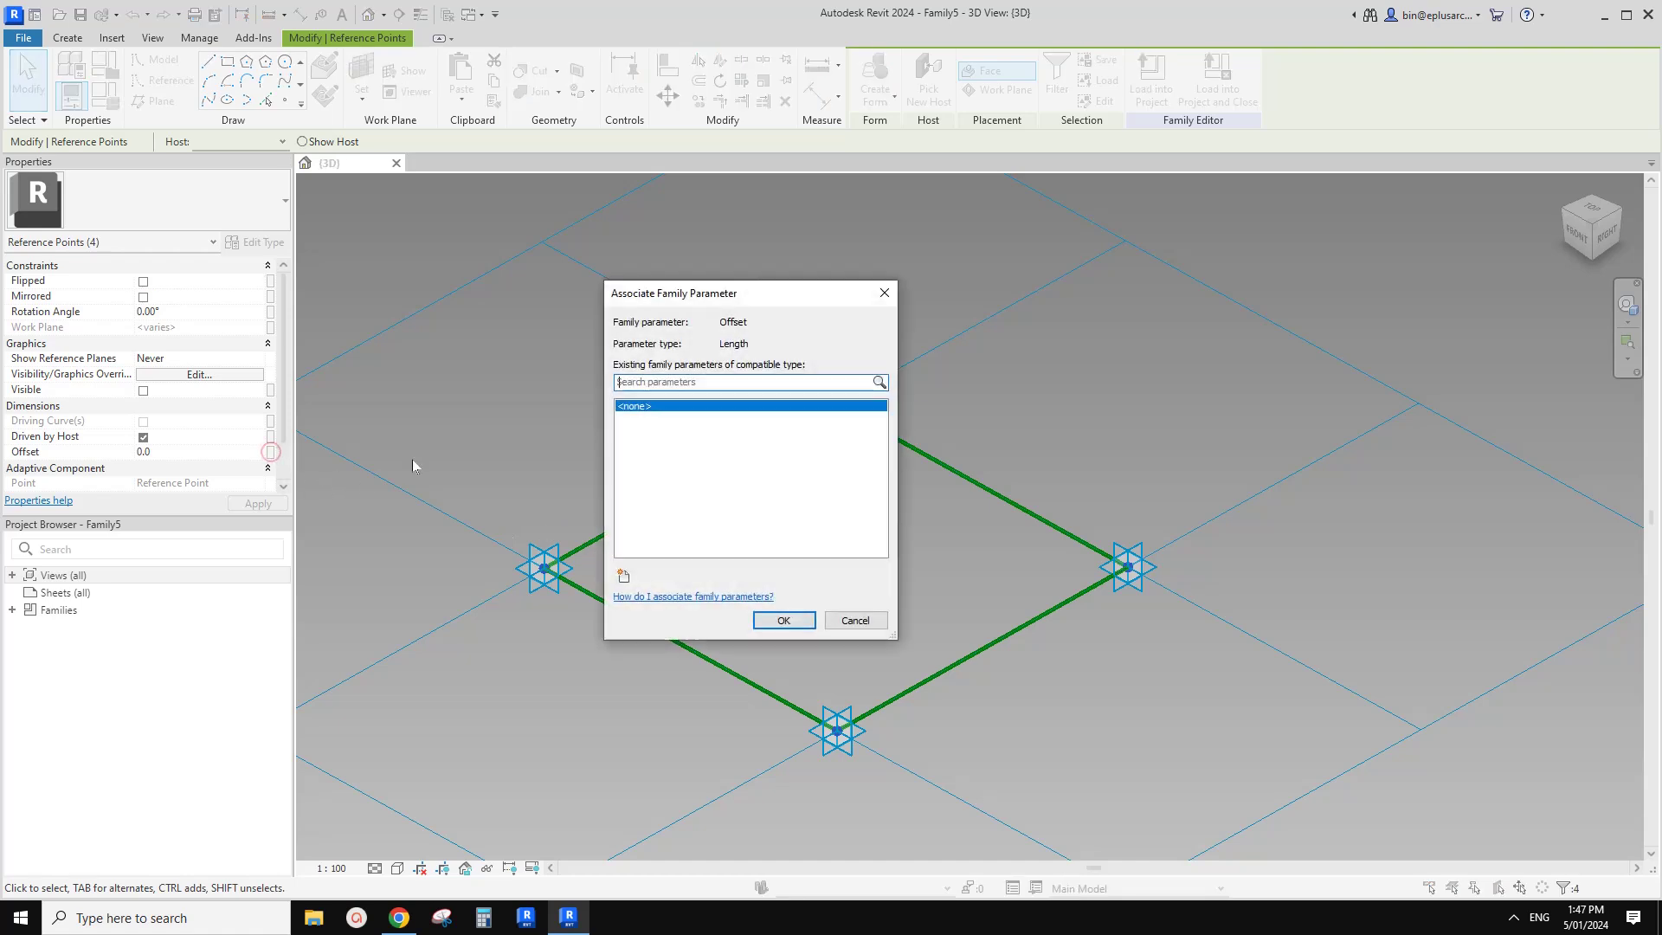
pyautogui.click(622, 574)
pyautogui.write('ofs')
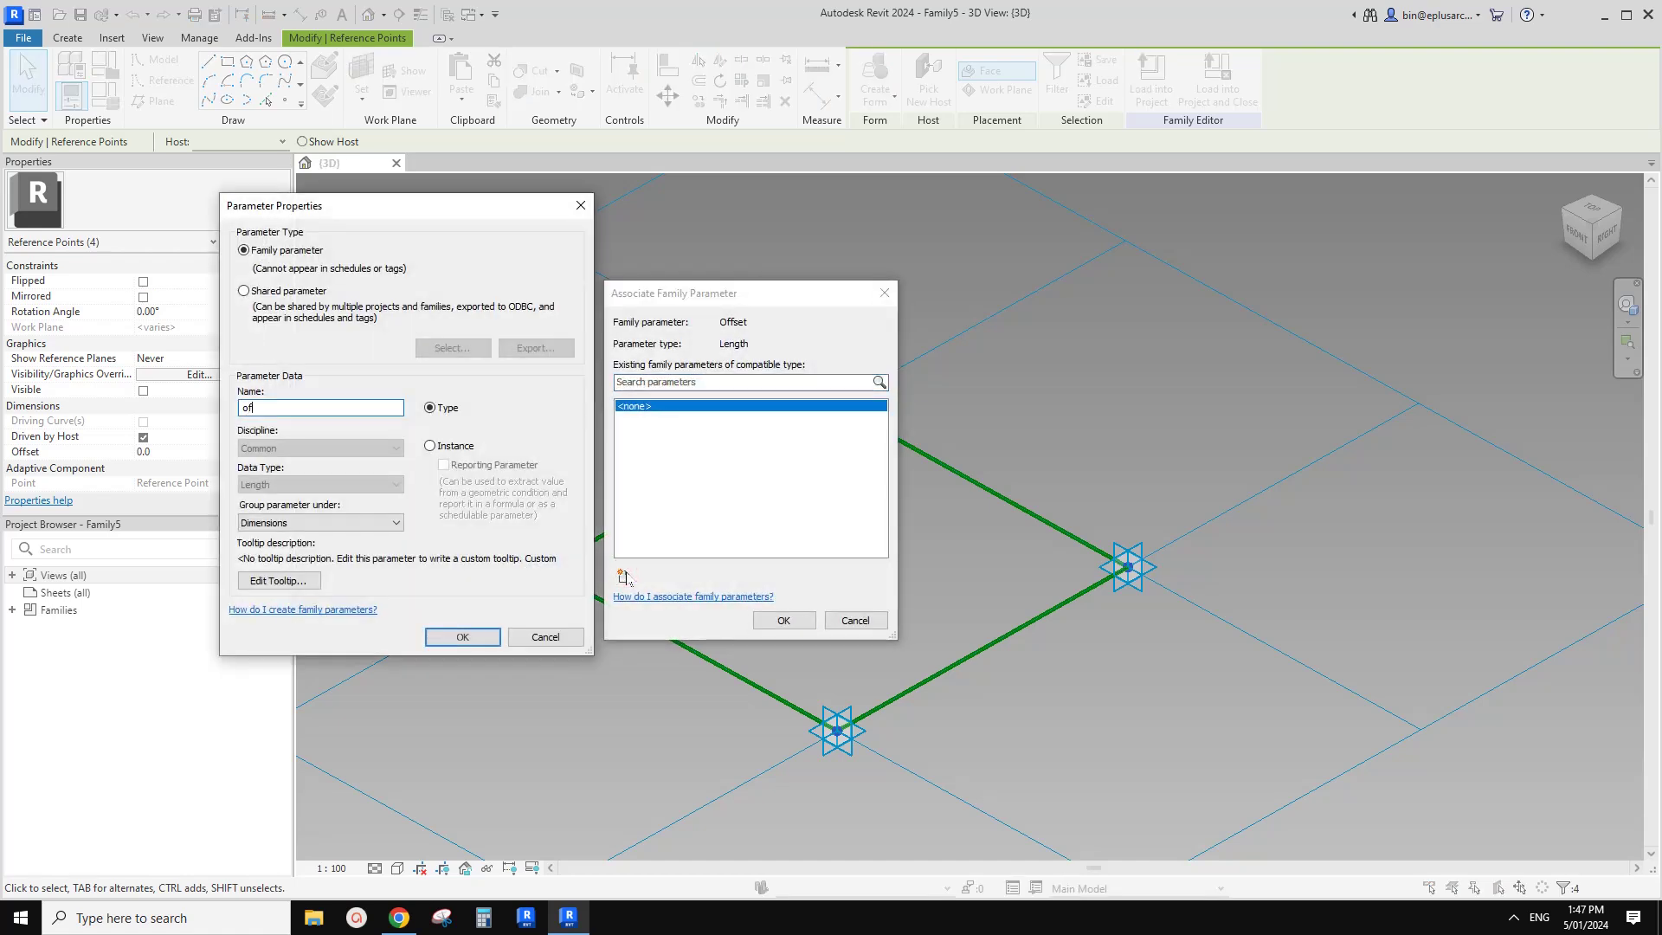
pyautogui.click(430, 446)
pyautogui.click(463, 636)
pyautogui.click(784, 620)
# Set the ofs parameter to 1000 in the family types and apply it
pyautogui.keyDown('shift'); pyautogui.moveTo(808, 564); pyautogui.dragTo(656, 579, button='middle'); pyautogui.keyUp('shift')
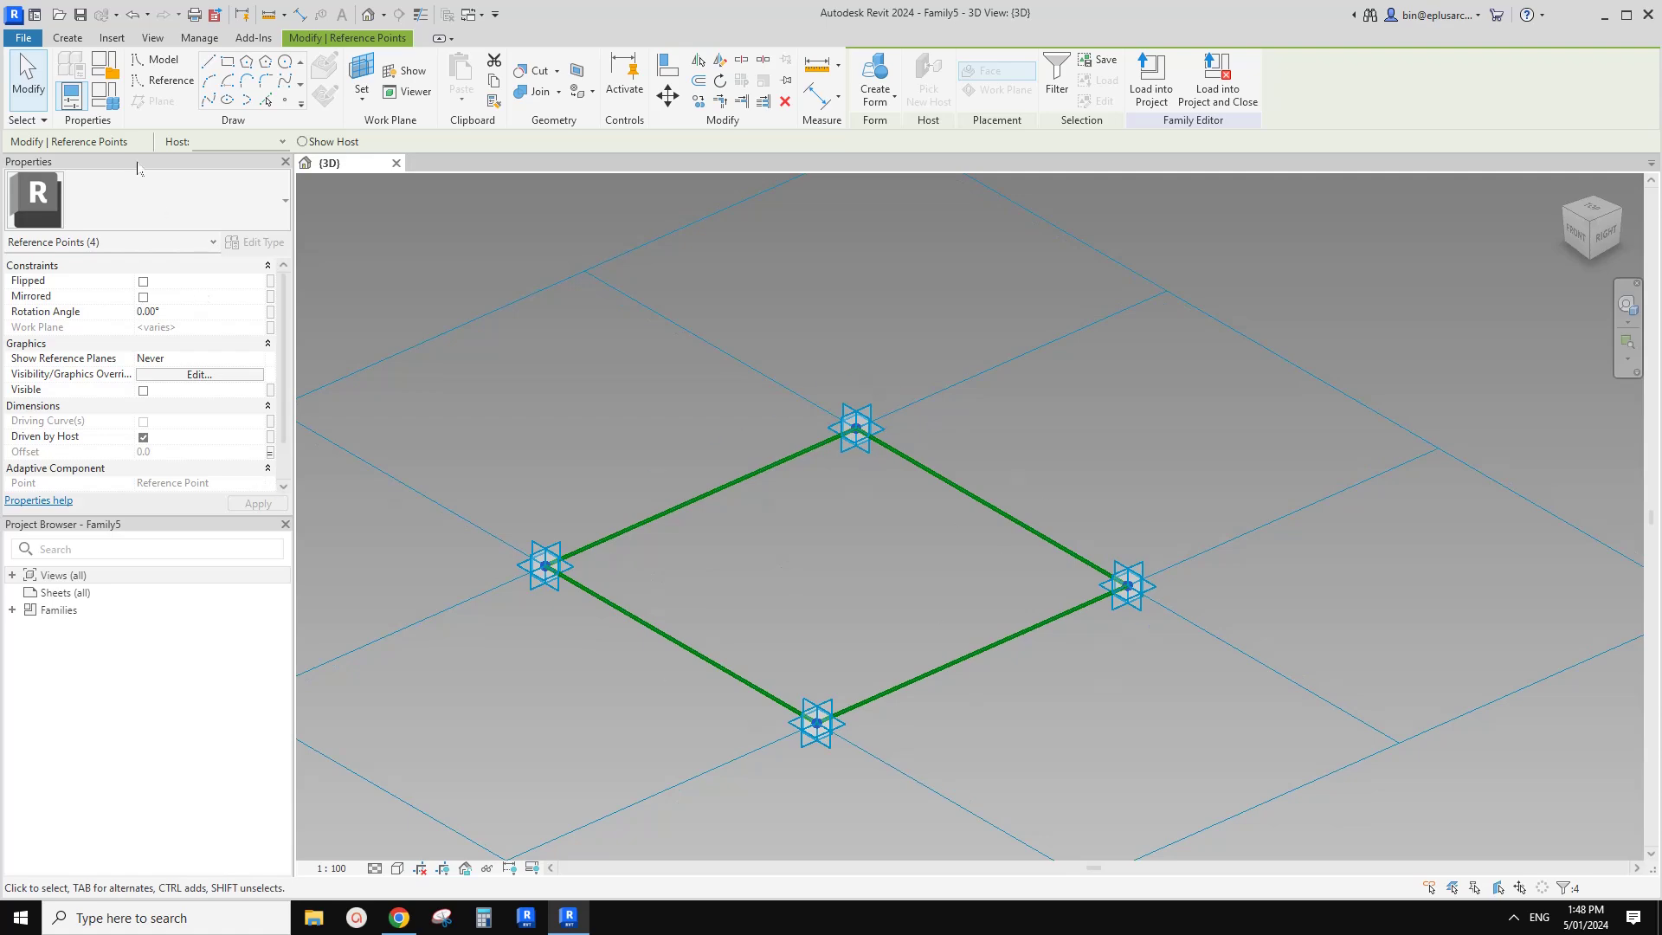
pyautogui.click(105, 95)
pyautogui.click(295, 425)
pyautogui.doubleClick(294, 425)
pyautogui.write('100')
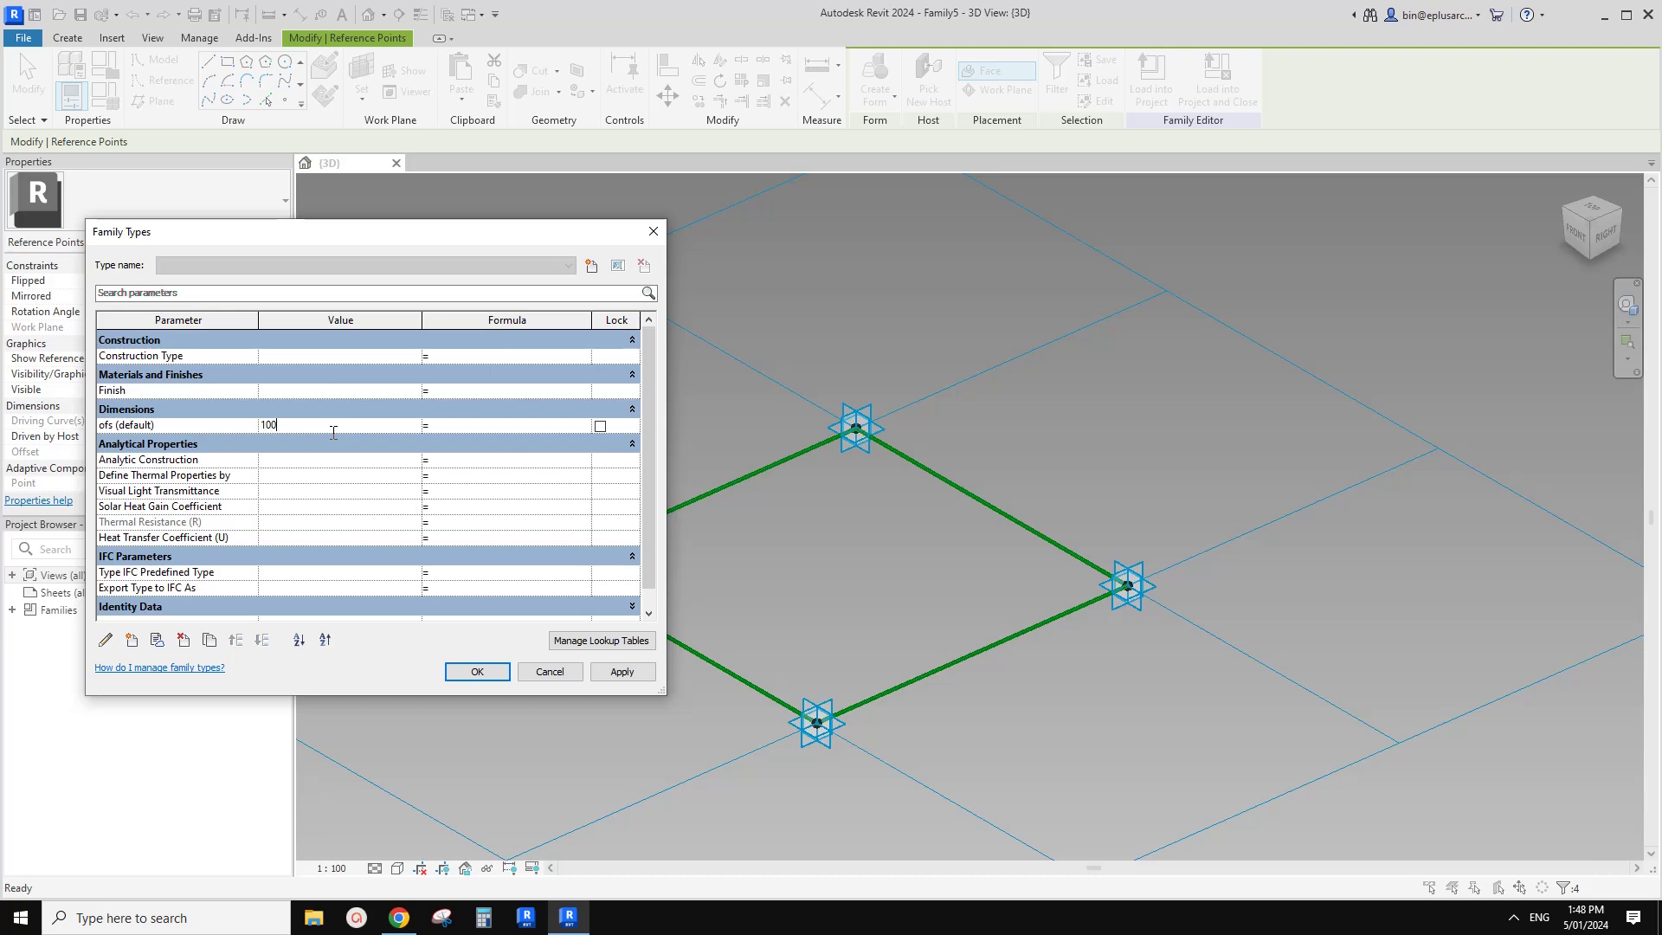
pyautogui.write('0')
pyautogui.click(622, 671)
pyautogui.click(477, 671)
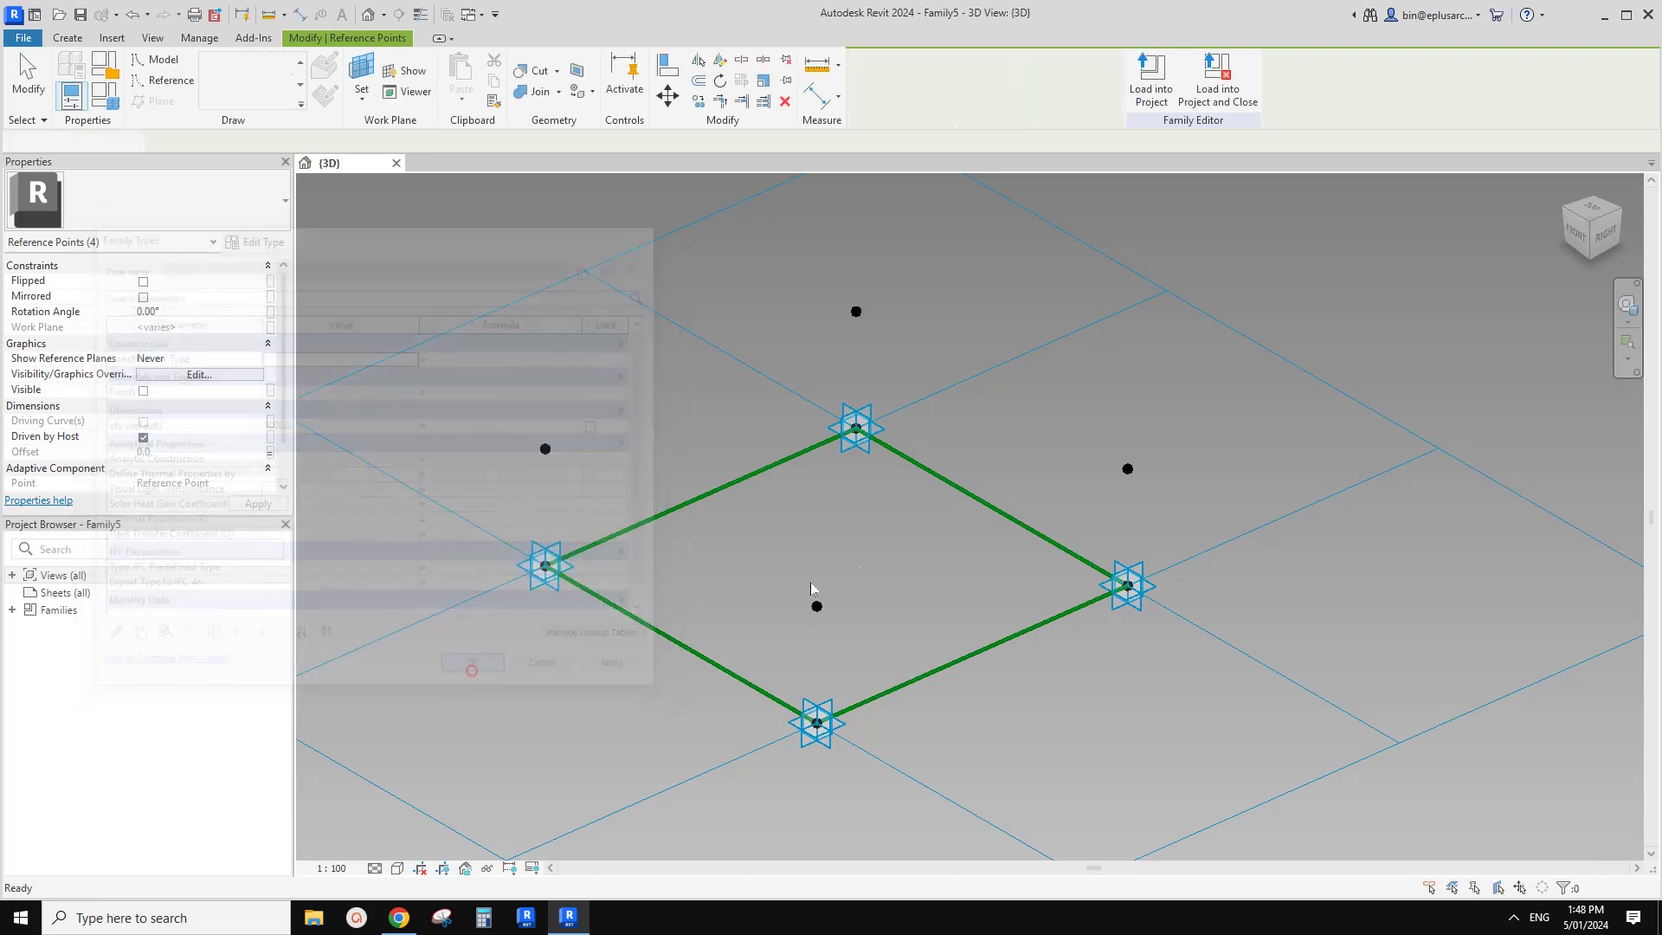
# Check the four offset points from several angles and the tile pattern grid's horizontal and vertical spacing
pyautogui.scroll(-2, 809, 576)
pyautogui.keyDown('shift'); pyautogui.moveTo(806, 567); pyautogui.dragTo(720, 637, button='middle'); pyautogui.keyUp('shift')
pyautogui.scroll(-1, 753, 593)
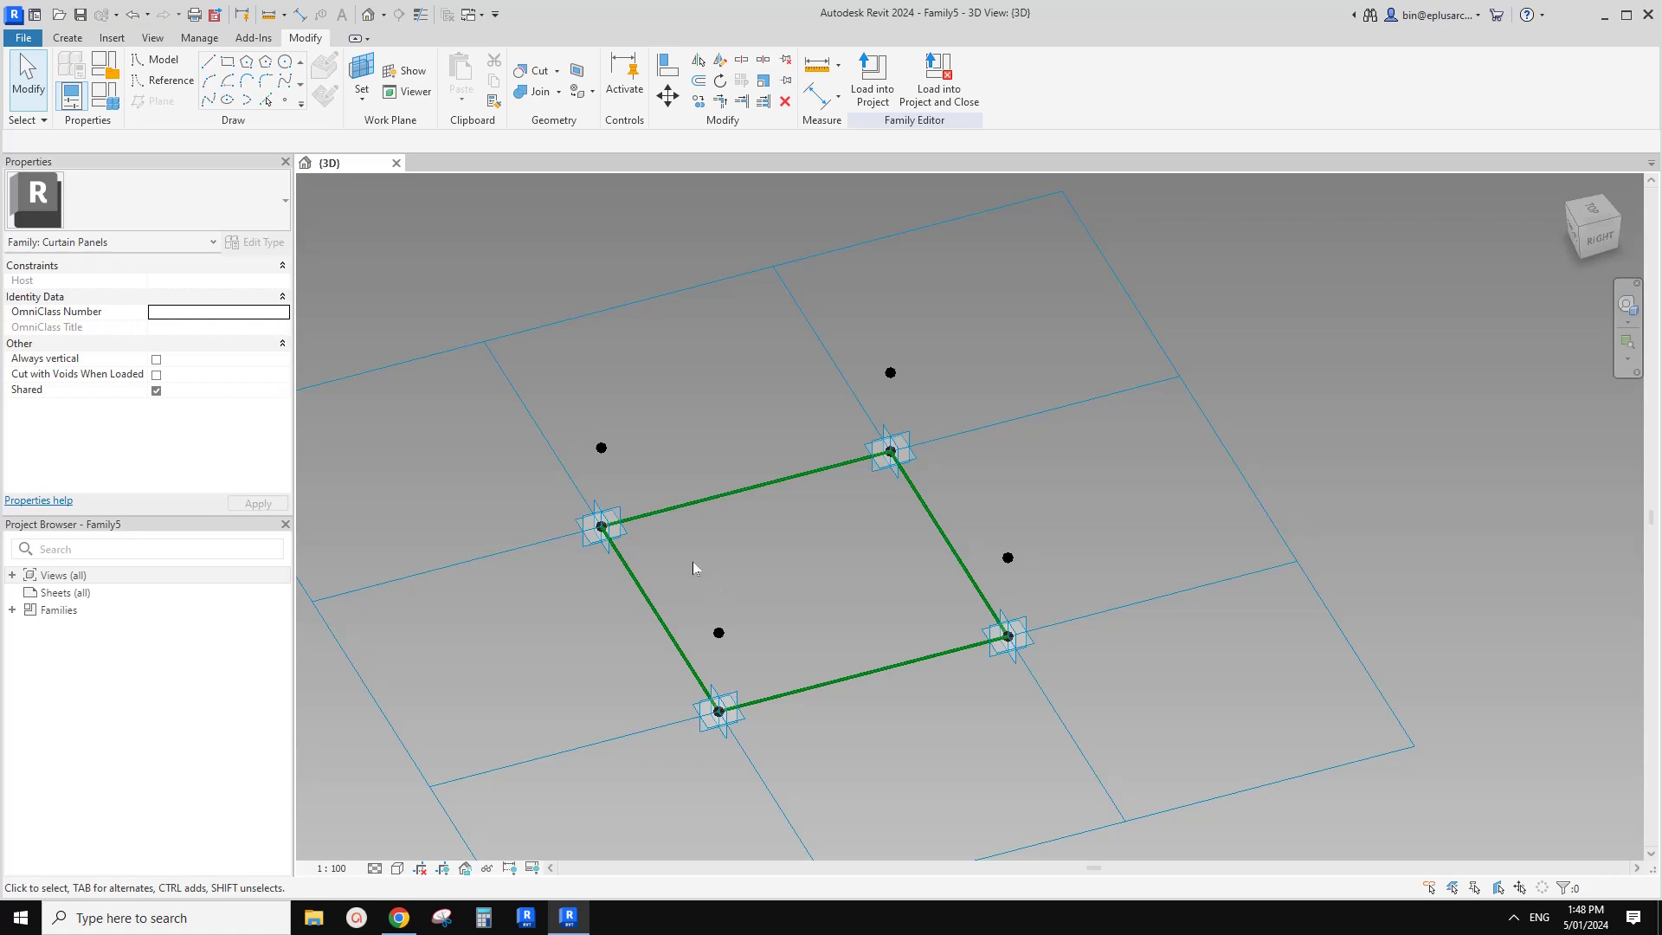
pyautogui.keyDown('shift'); pyautogui.moveTo(703, 474); pyautogui.dragTo(808, 491, button='middle'); pyautogui.keyUp('shift')
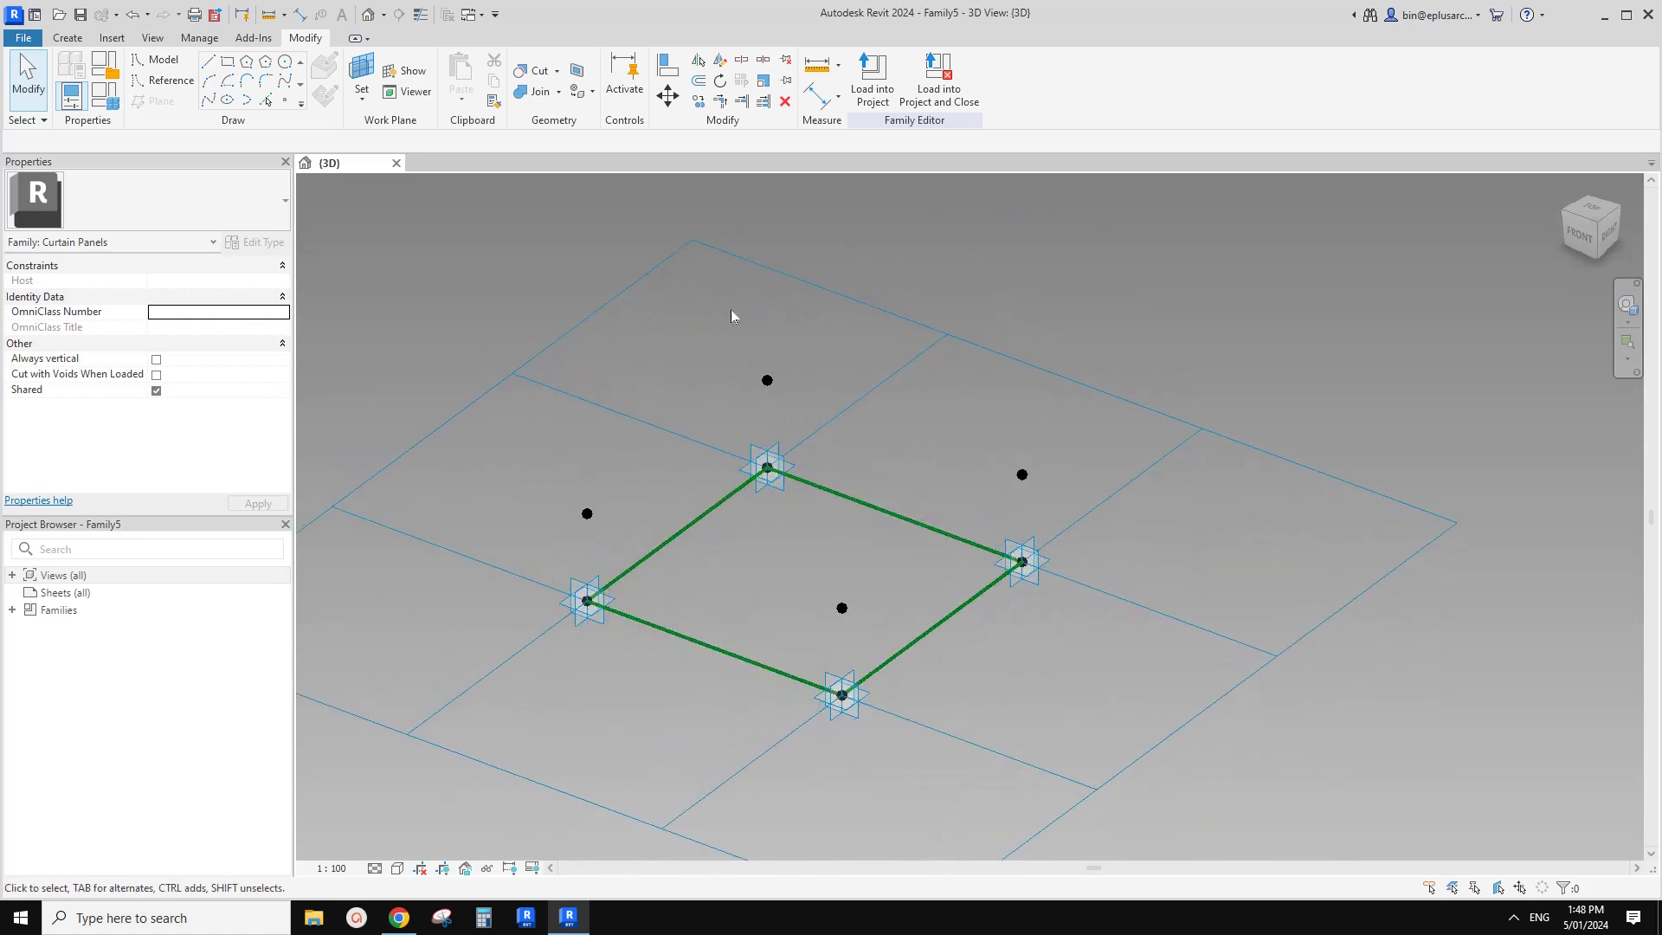
pyautogui.click(590, 314)
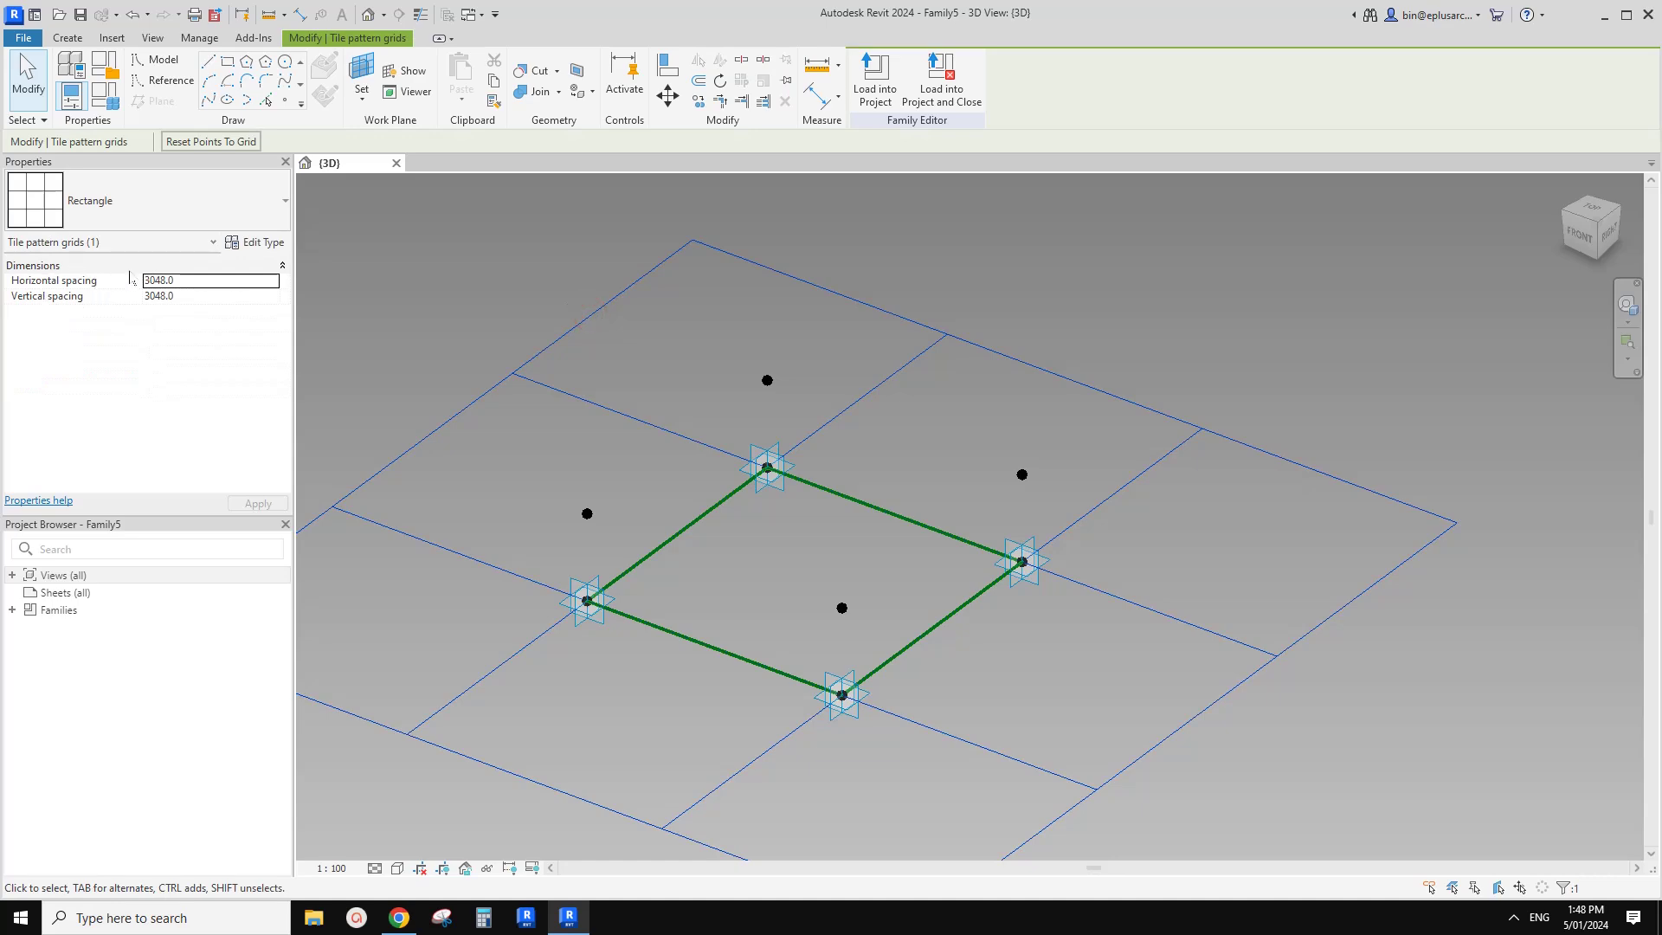
pyautogui.keyDown('shift'); pyautogui.moveTo(464, 448); pyautogui.dragTo(670, 566, button='middle'); pyautogui.keyUp('shift')
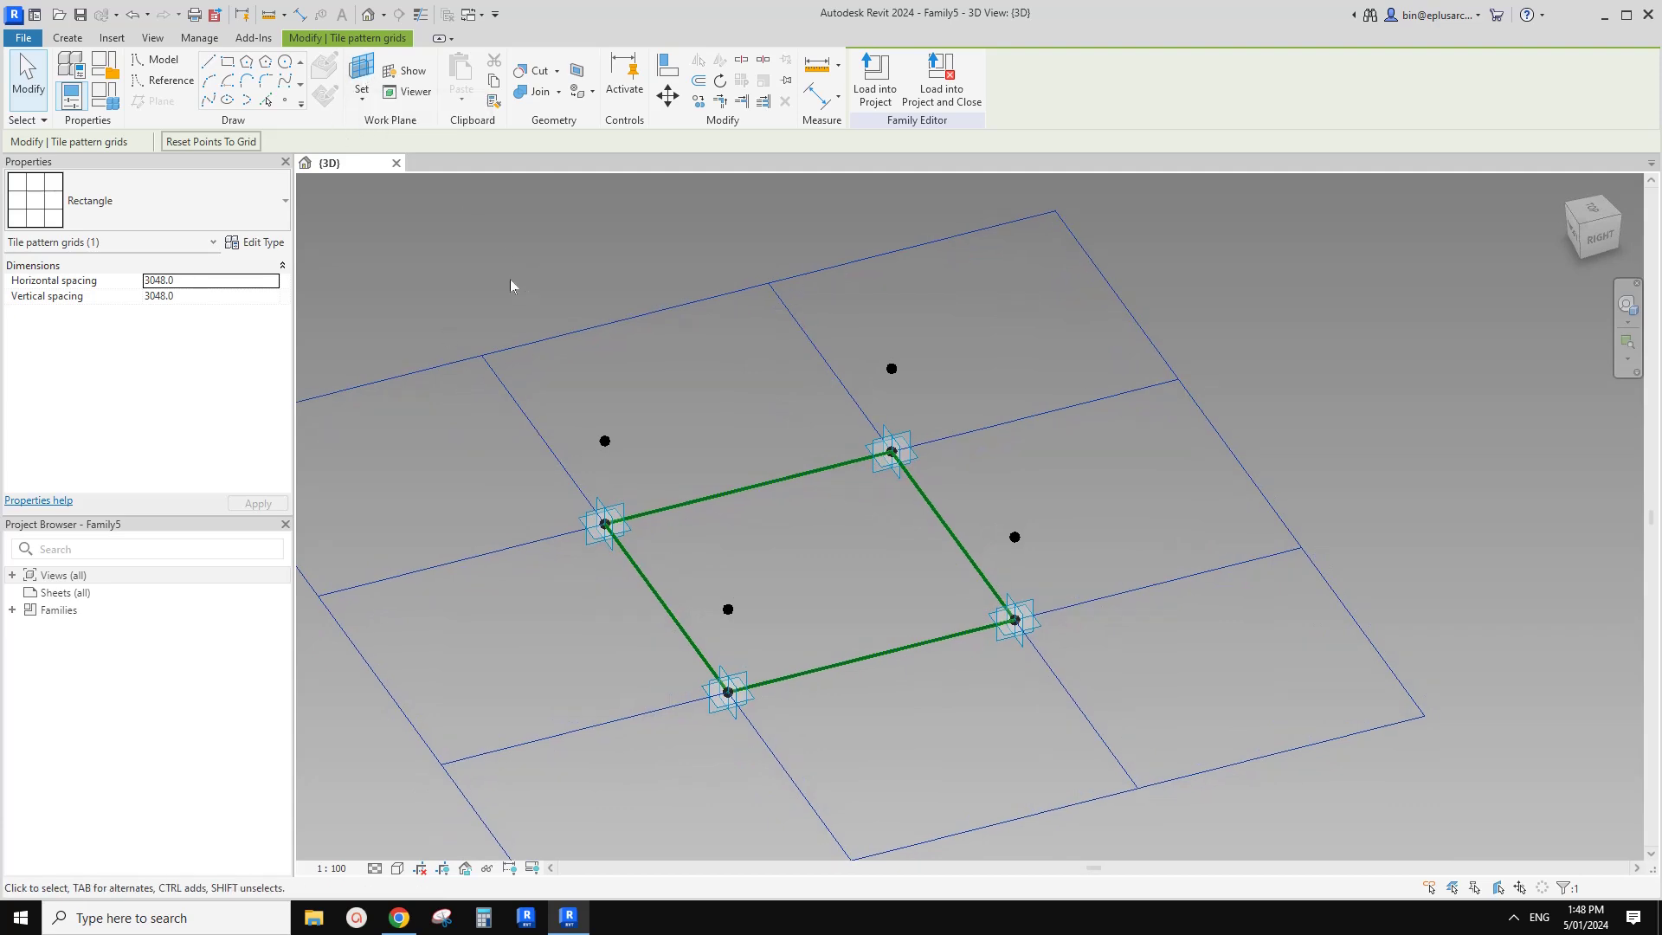
pyautogui.moveTo(510, 279); pyautogui.dragTo(512, 283, button='middle')
pyautogui.press('Escape')
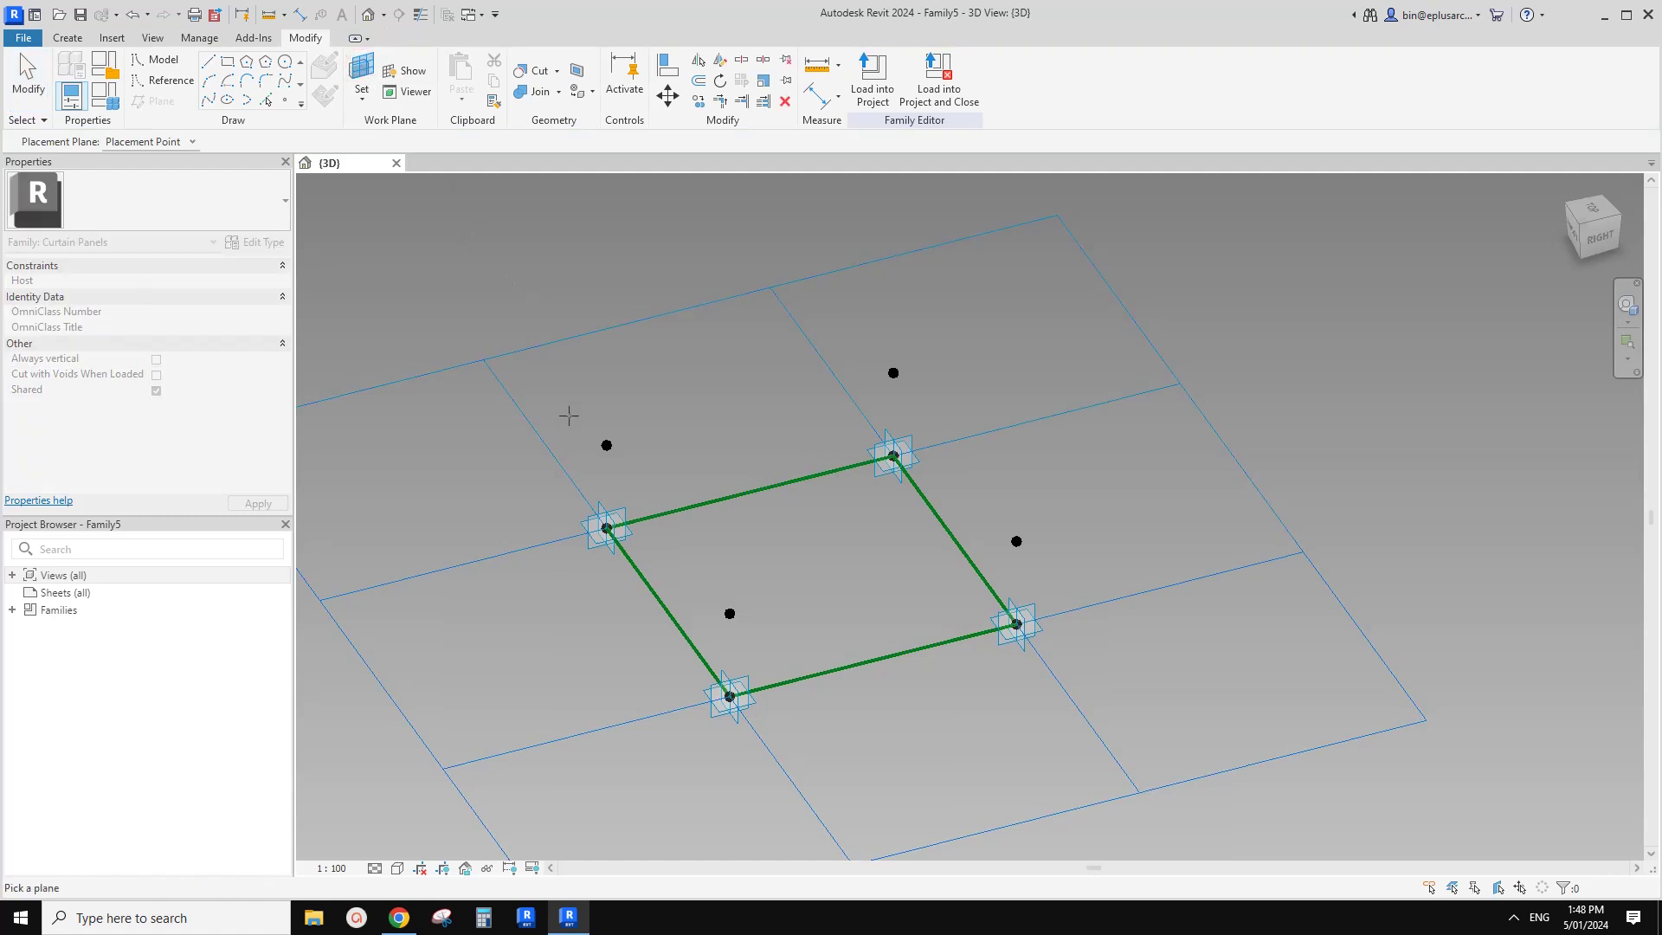
# Add an aligned dimension between the two adaptive points along the panel's left edge, placed outside the panel
pyautogui.press('d')
pyautogui.press('i')
pyautogui.click(607, 529)
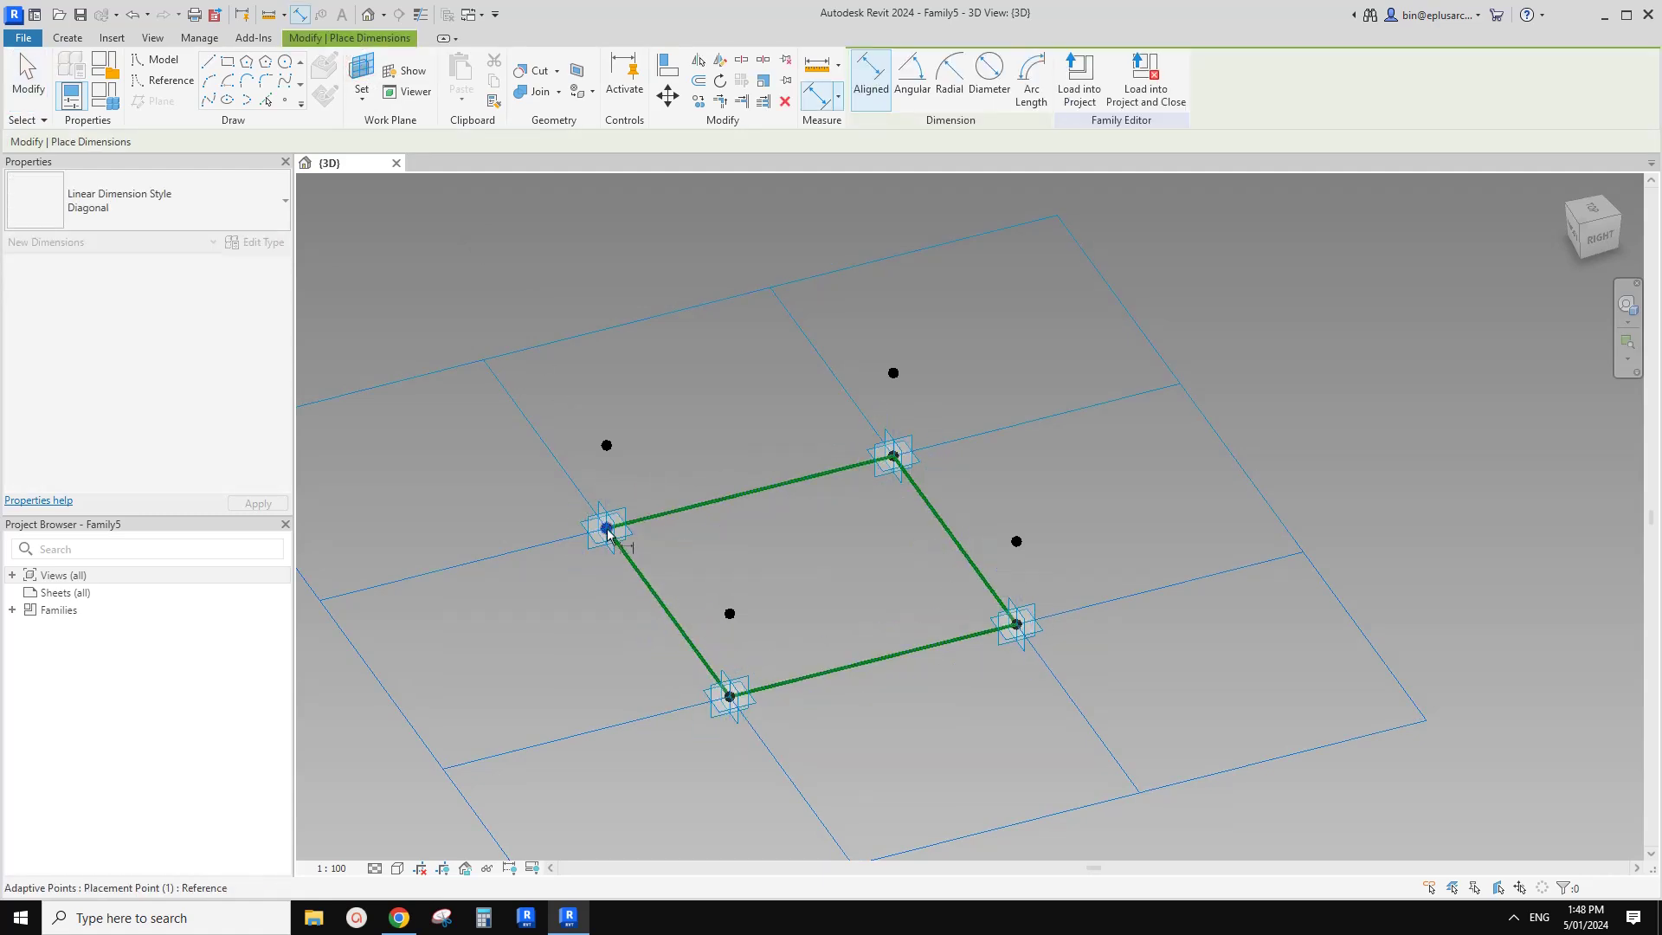
pyautogui.click(731, 700)
pyautogui.click(510, 654)
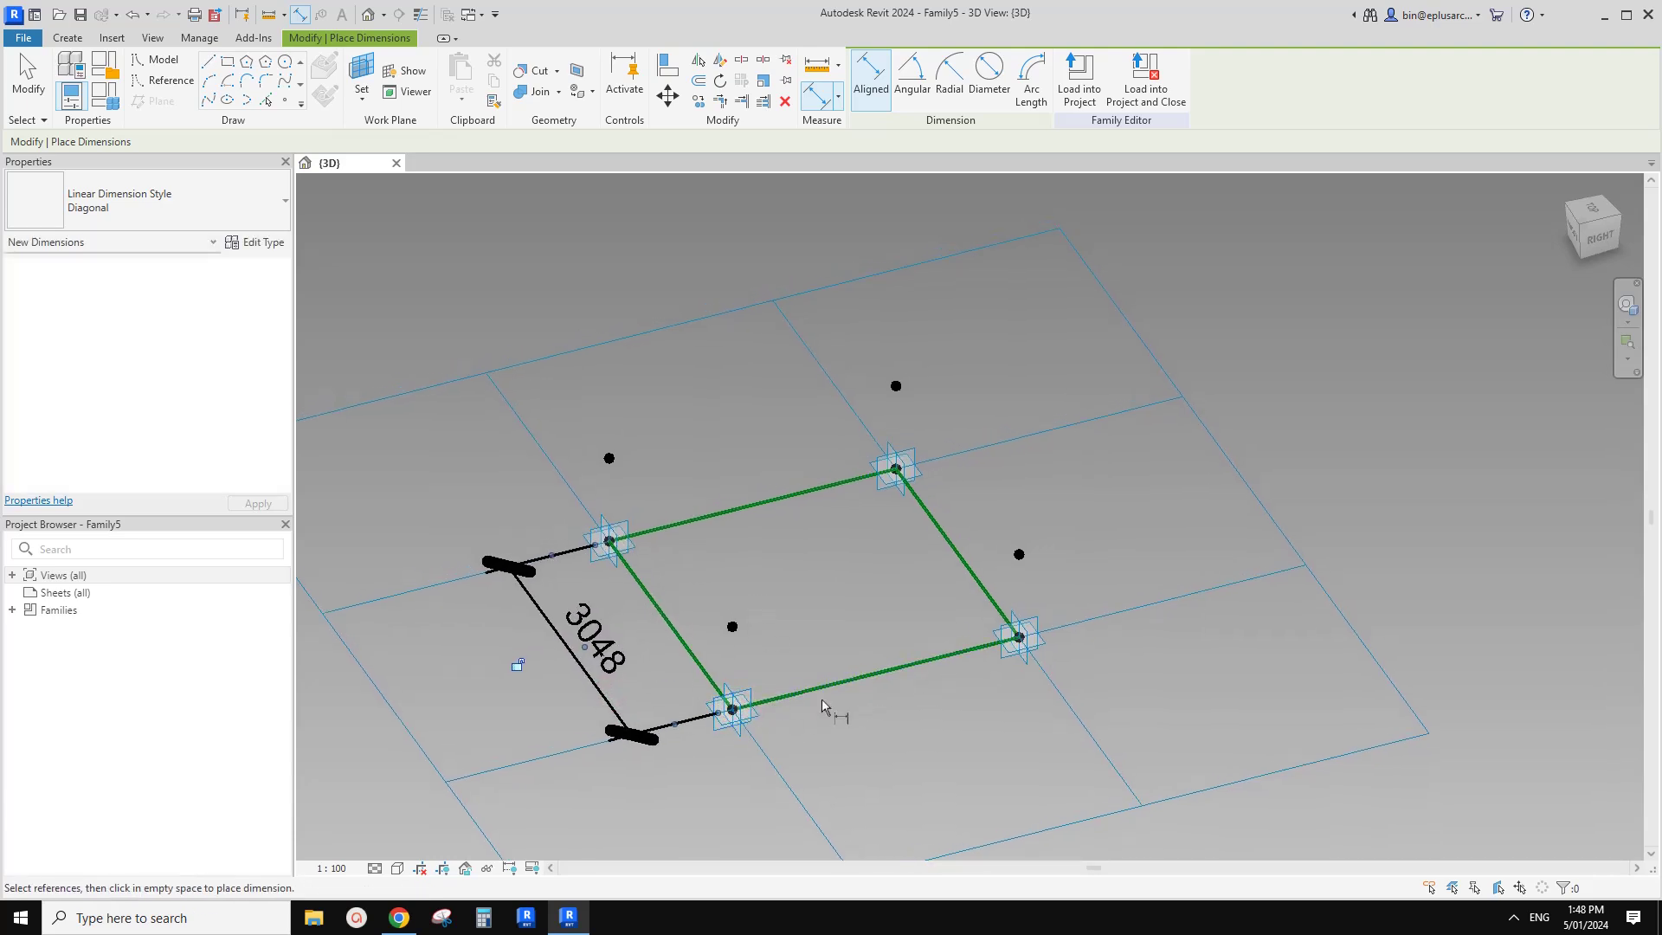
# Set the front edge reference line's plane as the work plane and dimension between that edge's two adaptive points
pyautogui.click(361, 75)
pyautogui.press('d')
pyautogui.press('i')
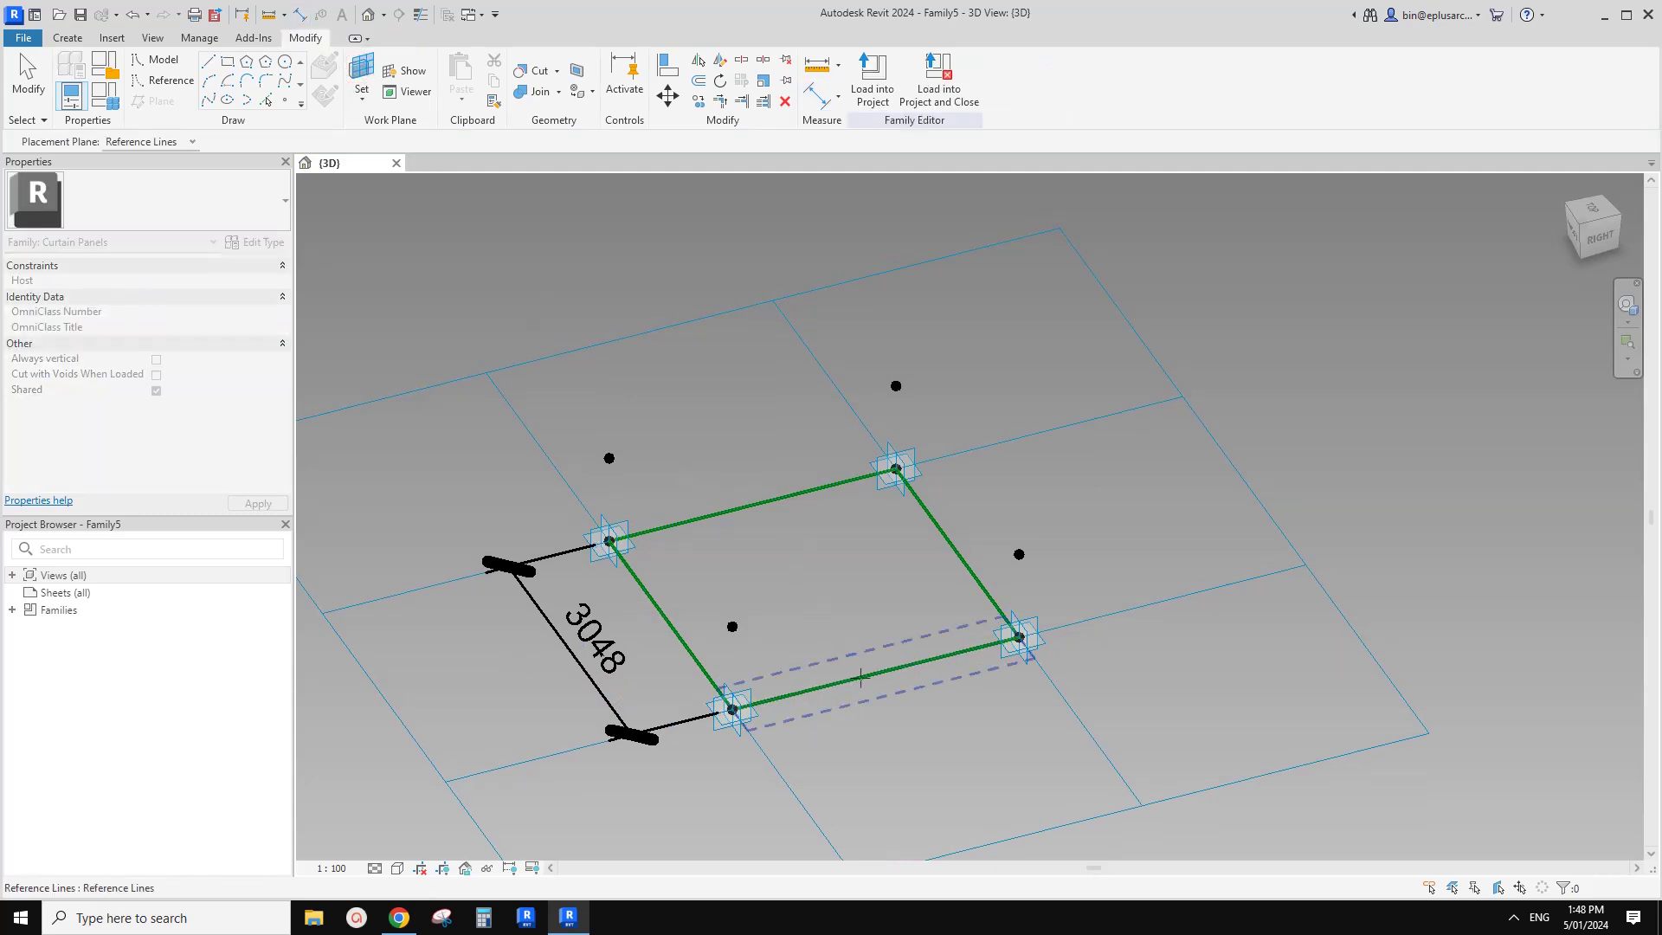
pyautogui.click(733, 710)
pyautogui.click(1022, 640)
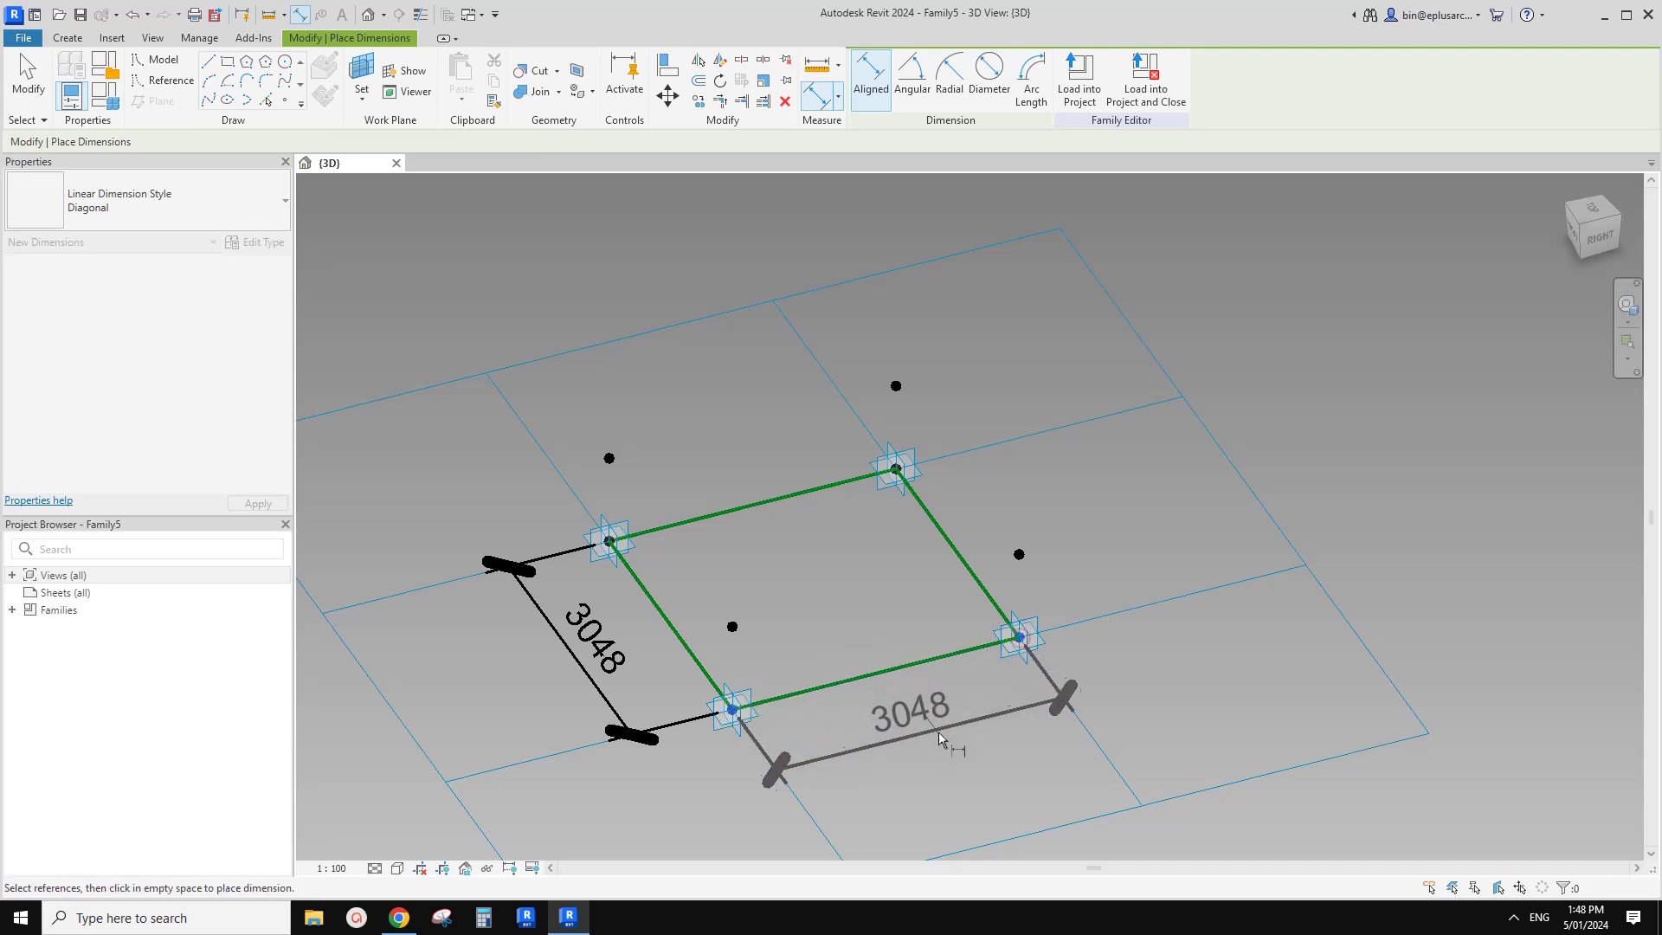
pyautogui.click(949, 748)
pyautogui.press('Escape')
# Label the left edge dimension with a new instance reporting parameter named rp1
pyautogui.click(550, 602)
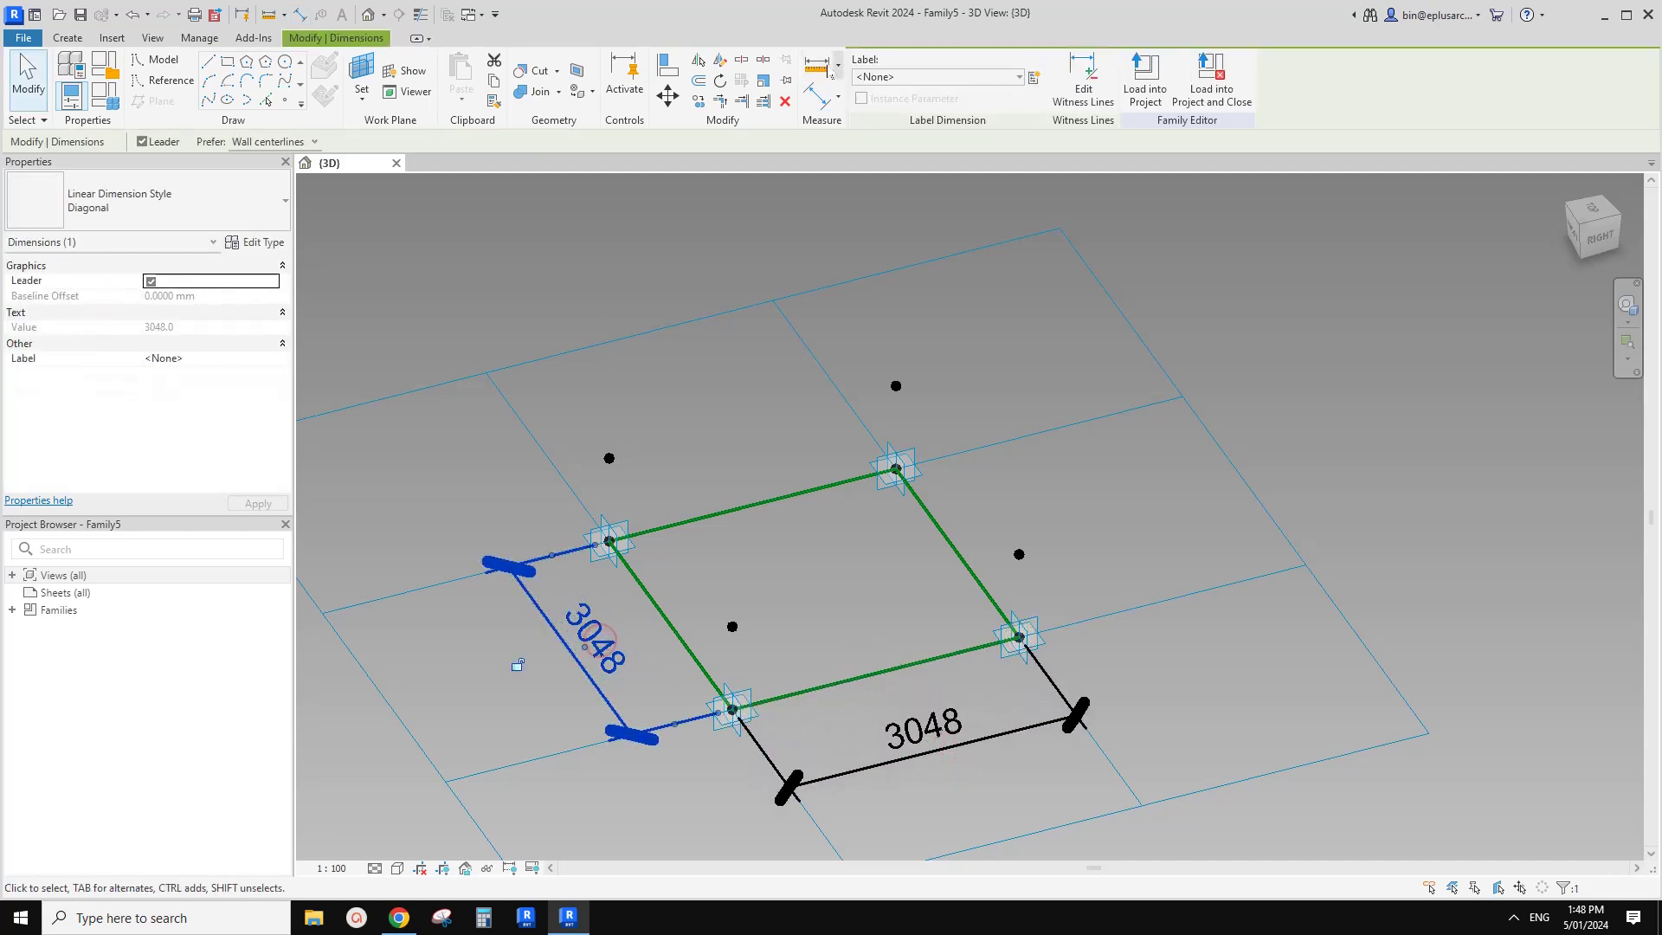
pyautogui.click(1033, 77)
pyautogui.write('rp1')
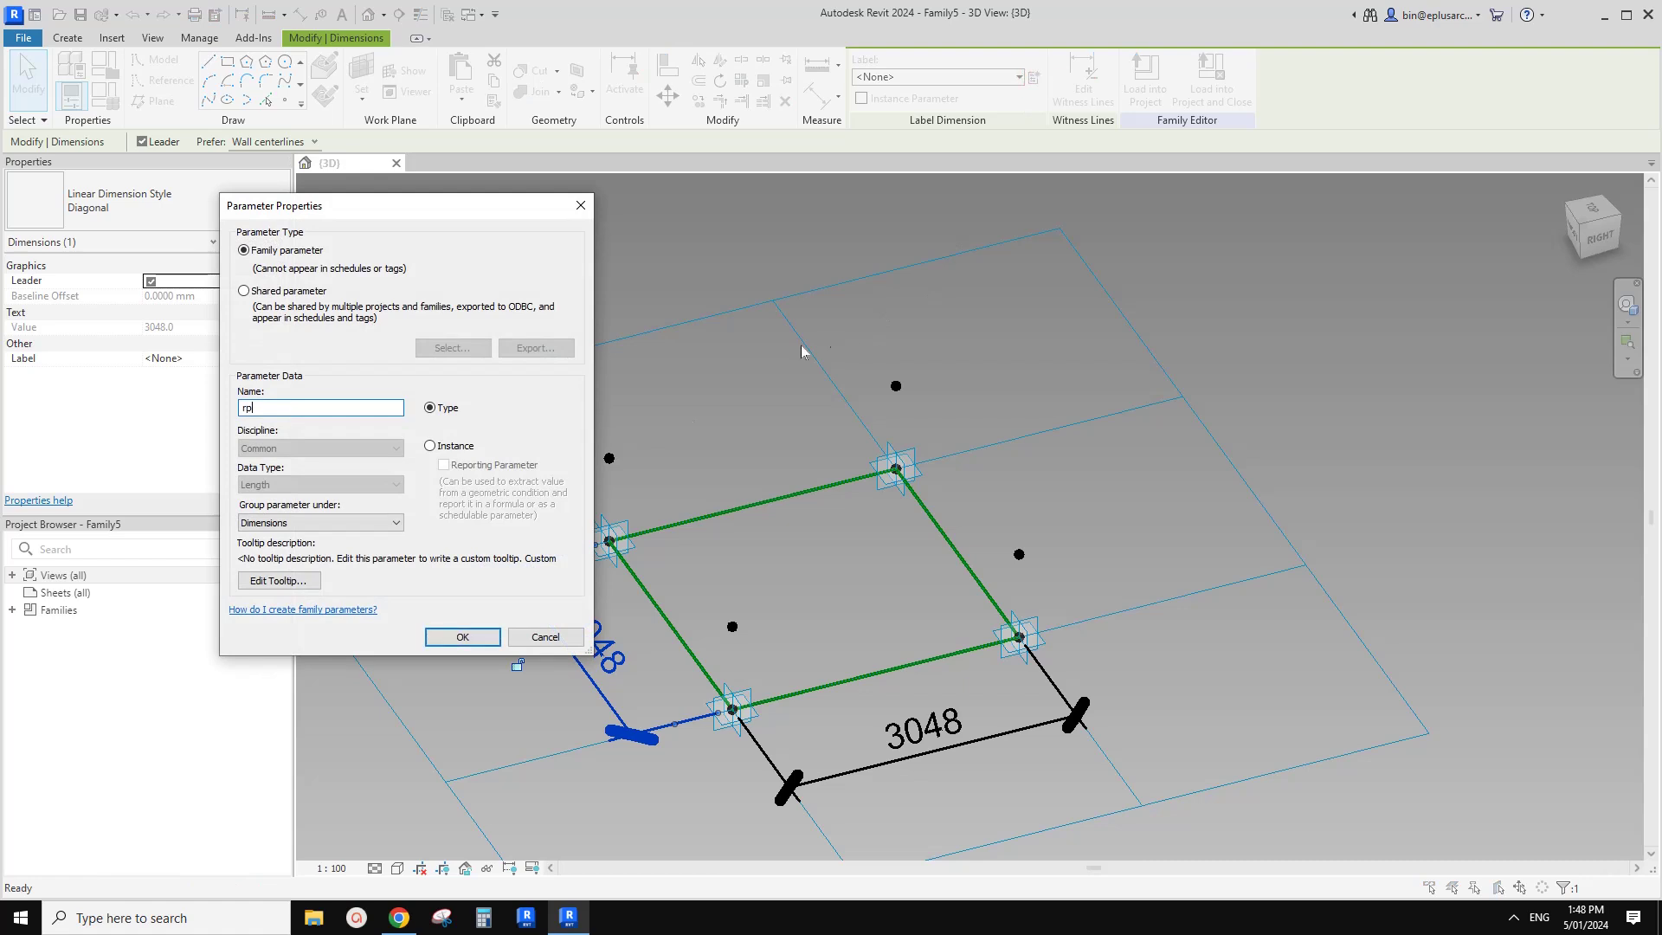
pyautogui.click(430, 445)
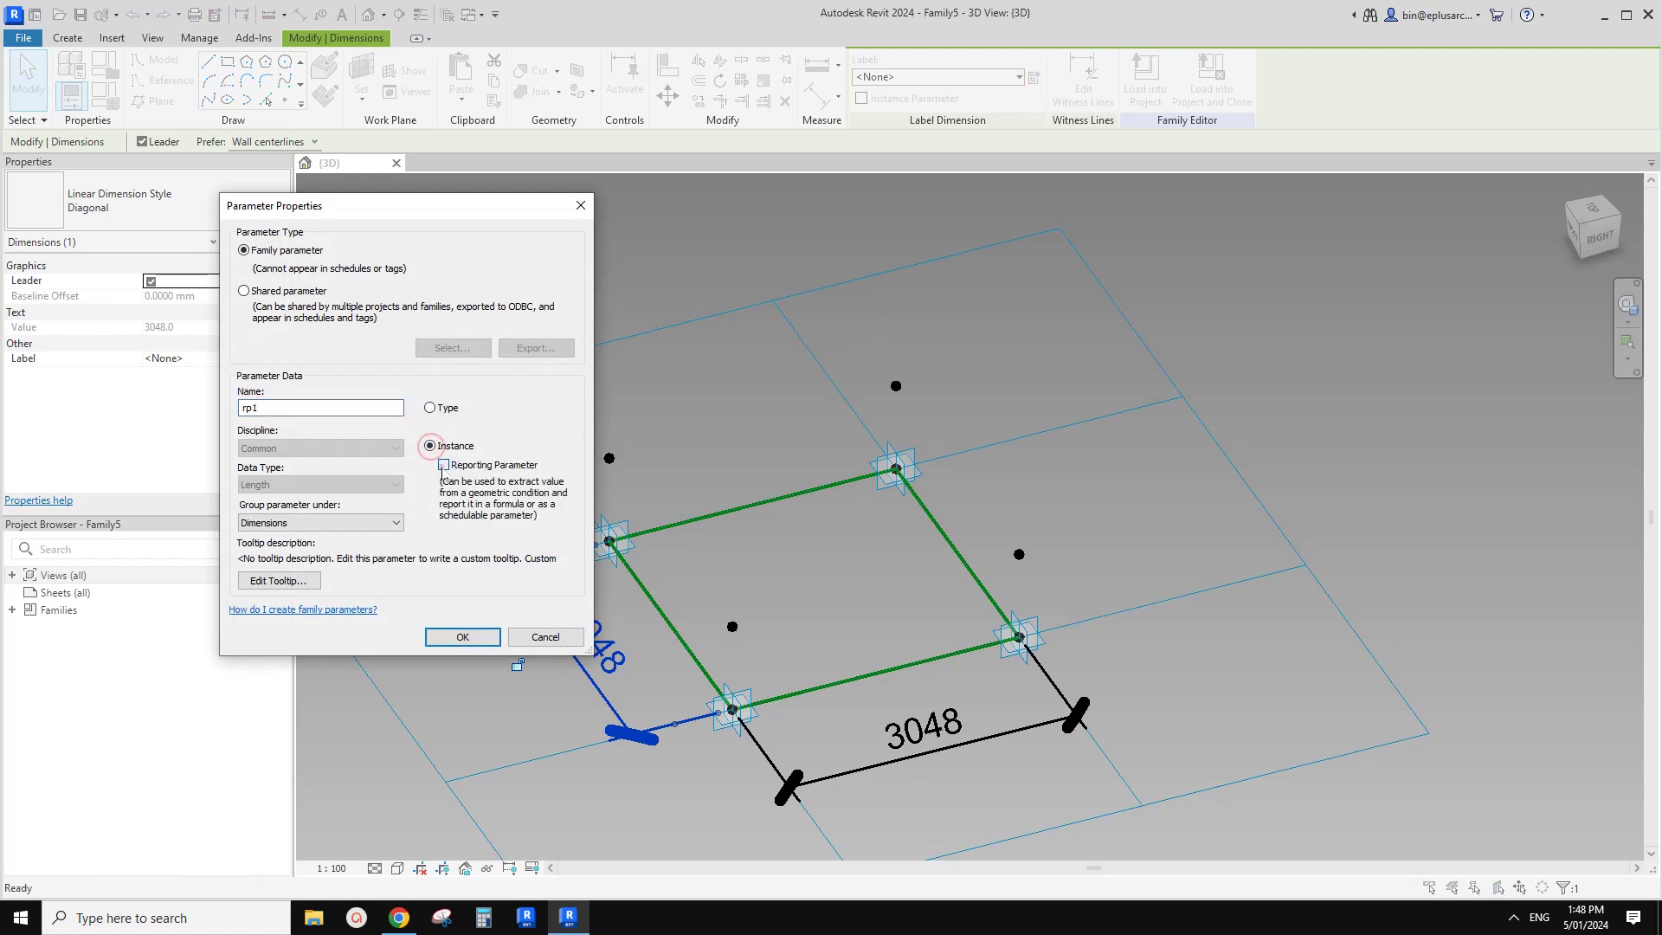
pyautogui.click(464, 636)
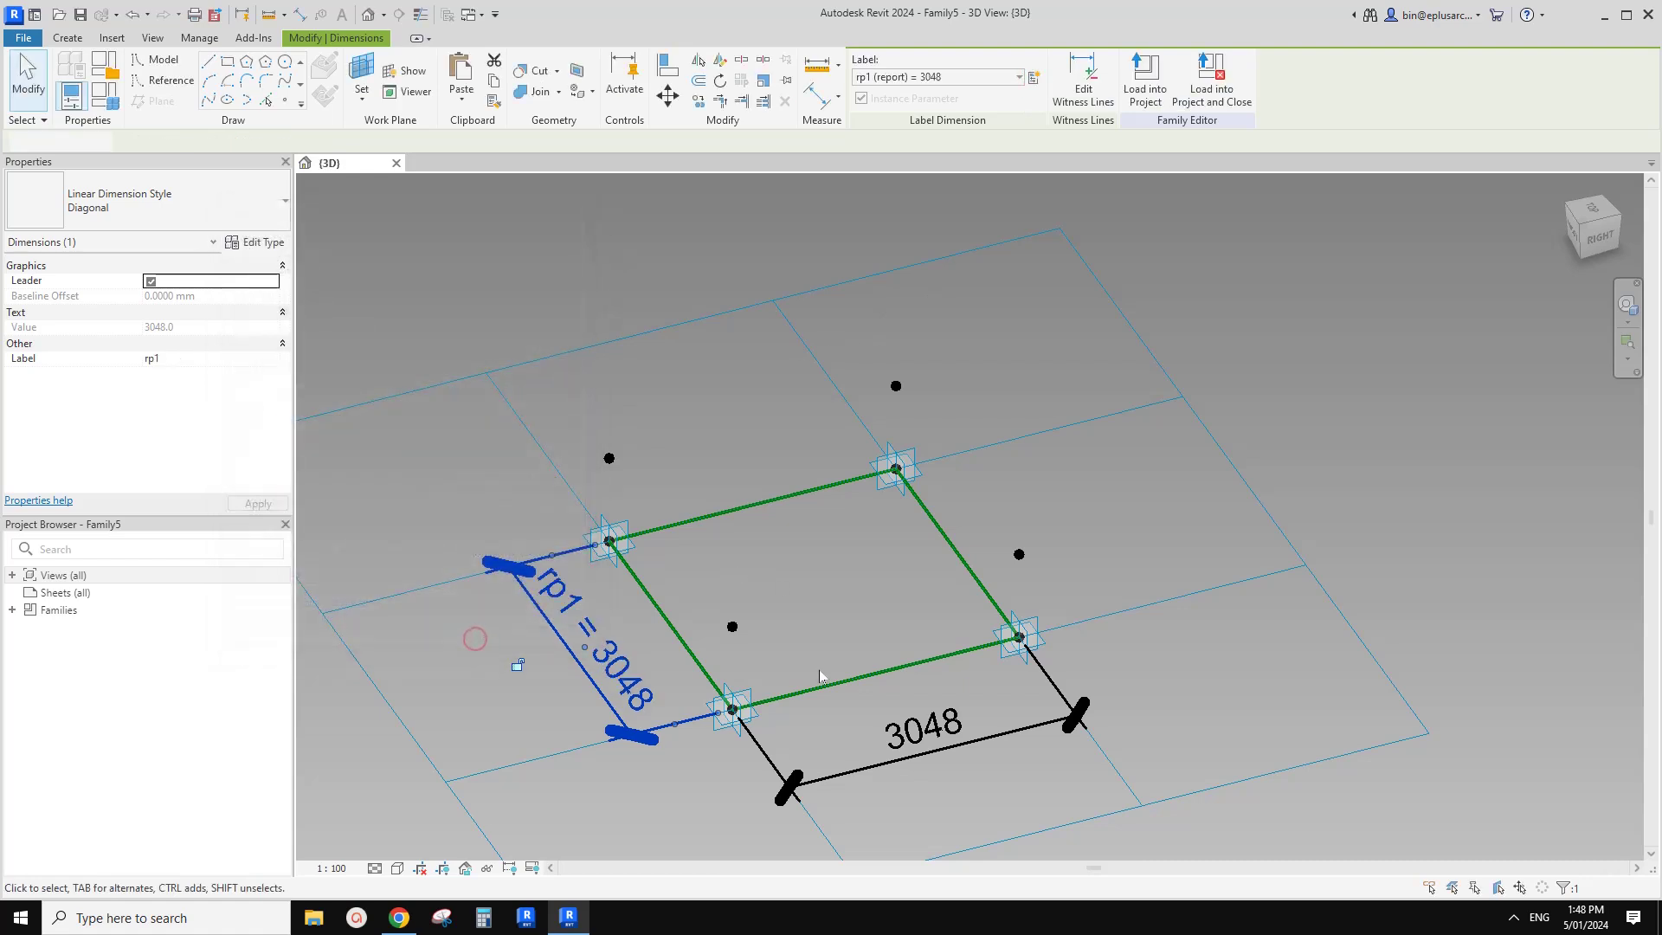
# Label the front edge dimension with a new instance reporting parameter named rp2
pyautogui.click(922, 731)
pyautogui.click(1033, 77)
pyautogui.write('rp2')
pyautogui.click(431, 445)
pyautogui.click(443, 465)
pyautogui.click(462, 636)
# Add a new type parameter named n with the Number data type in the family types
pyautogui.moveTo(690, 403); pyautogui.dragTo(703, 366, button='middle')
pyautogui.moveTo(705, 494); pyautogui.dragTo(731, 486, button='middle')
pyautogui.moveTo(675, 577); pyautogui.dragTo(715, 546, button='middle')
pyautogui.click(104, 93)
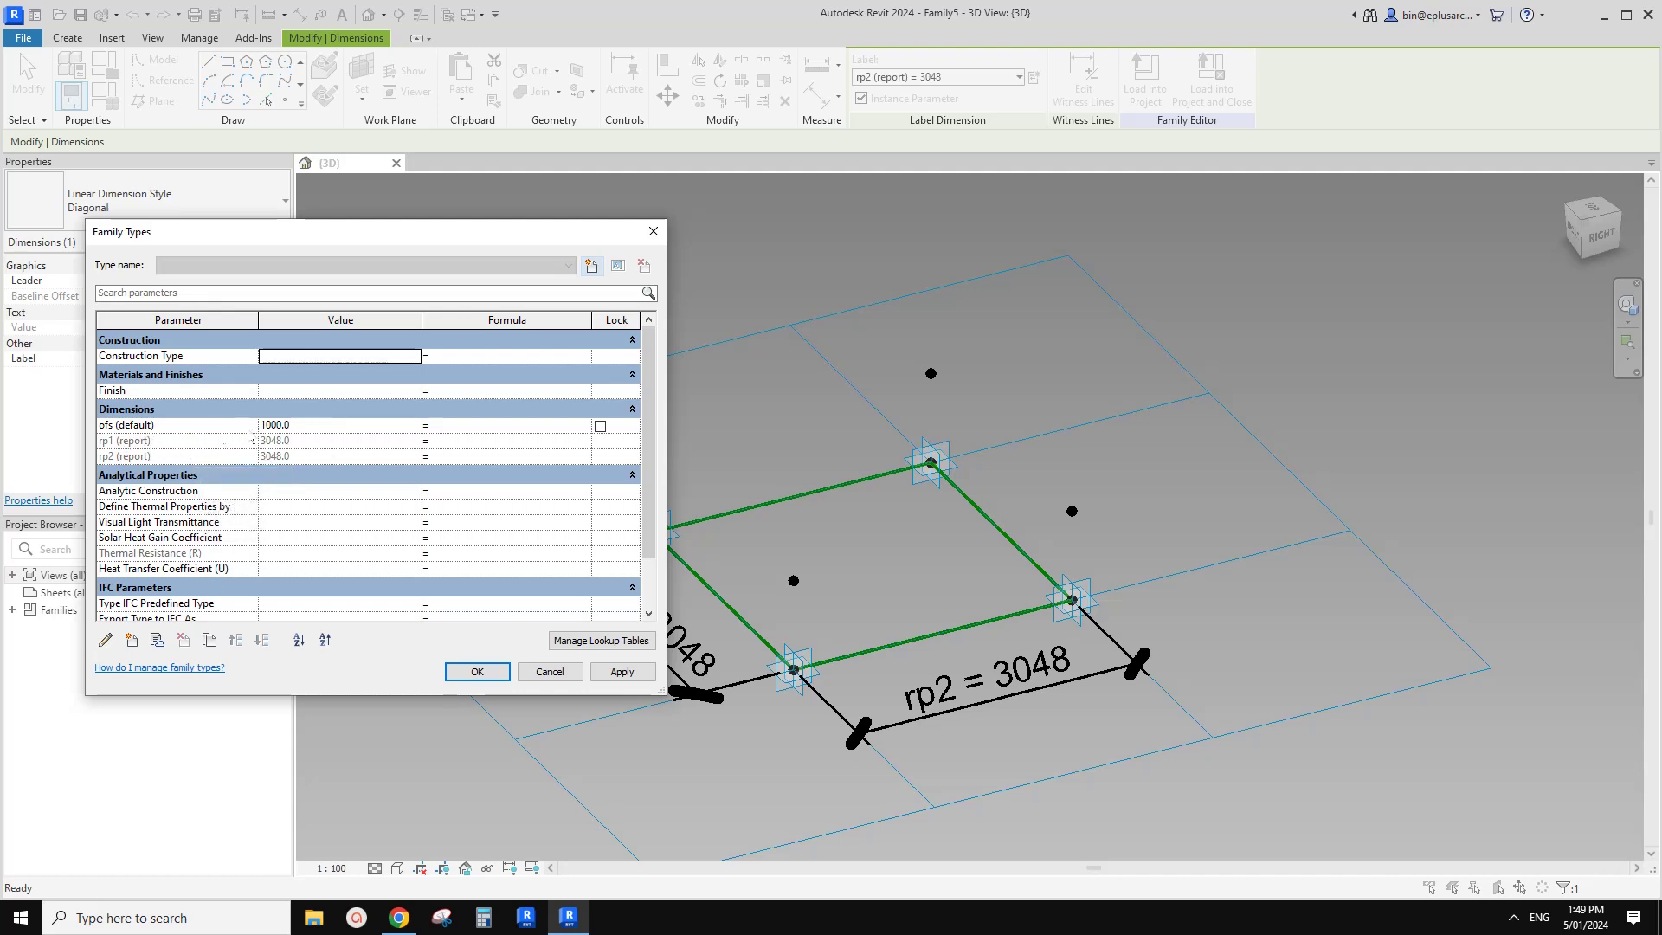
pyautogui.click(132, 640)
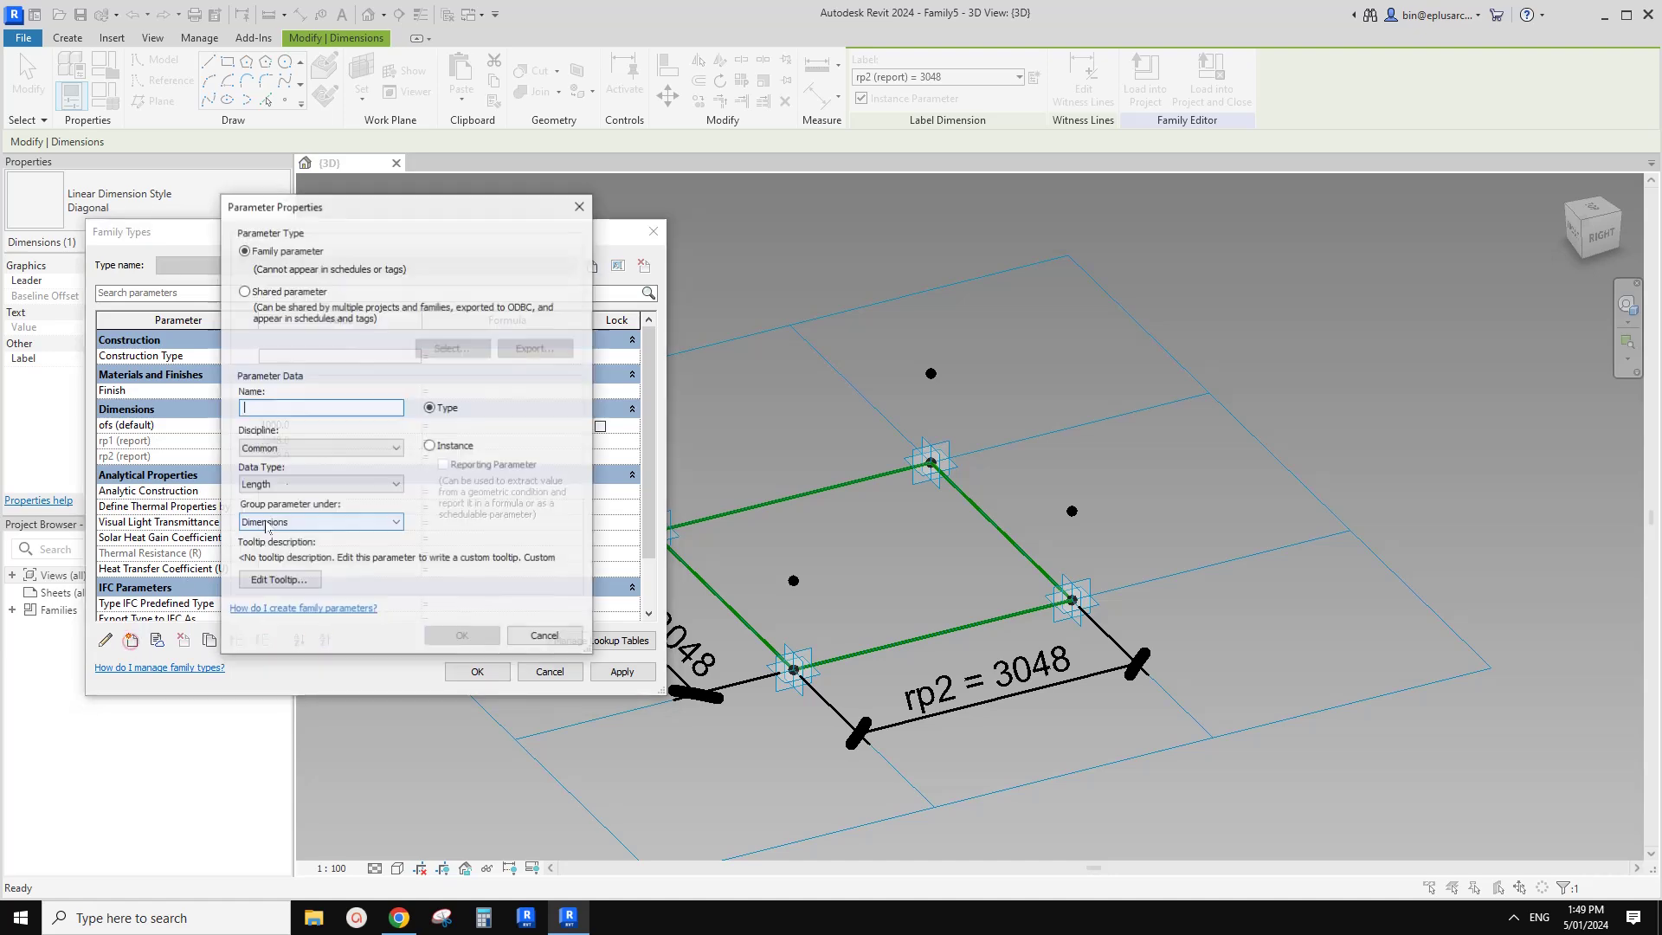
pyautogui.write('n')
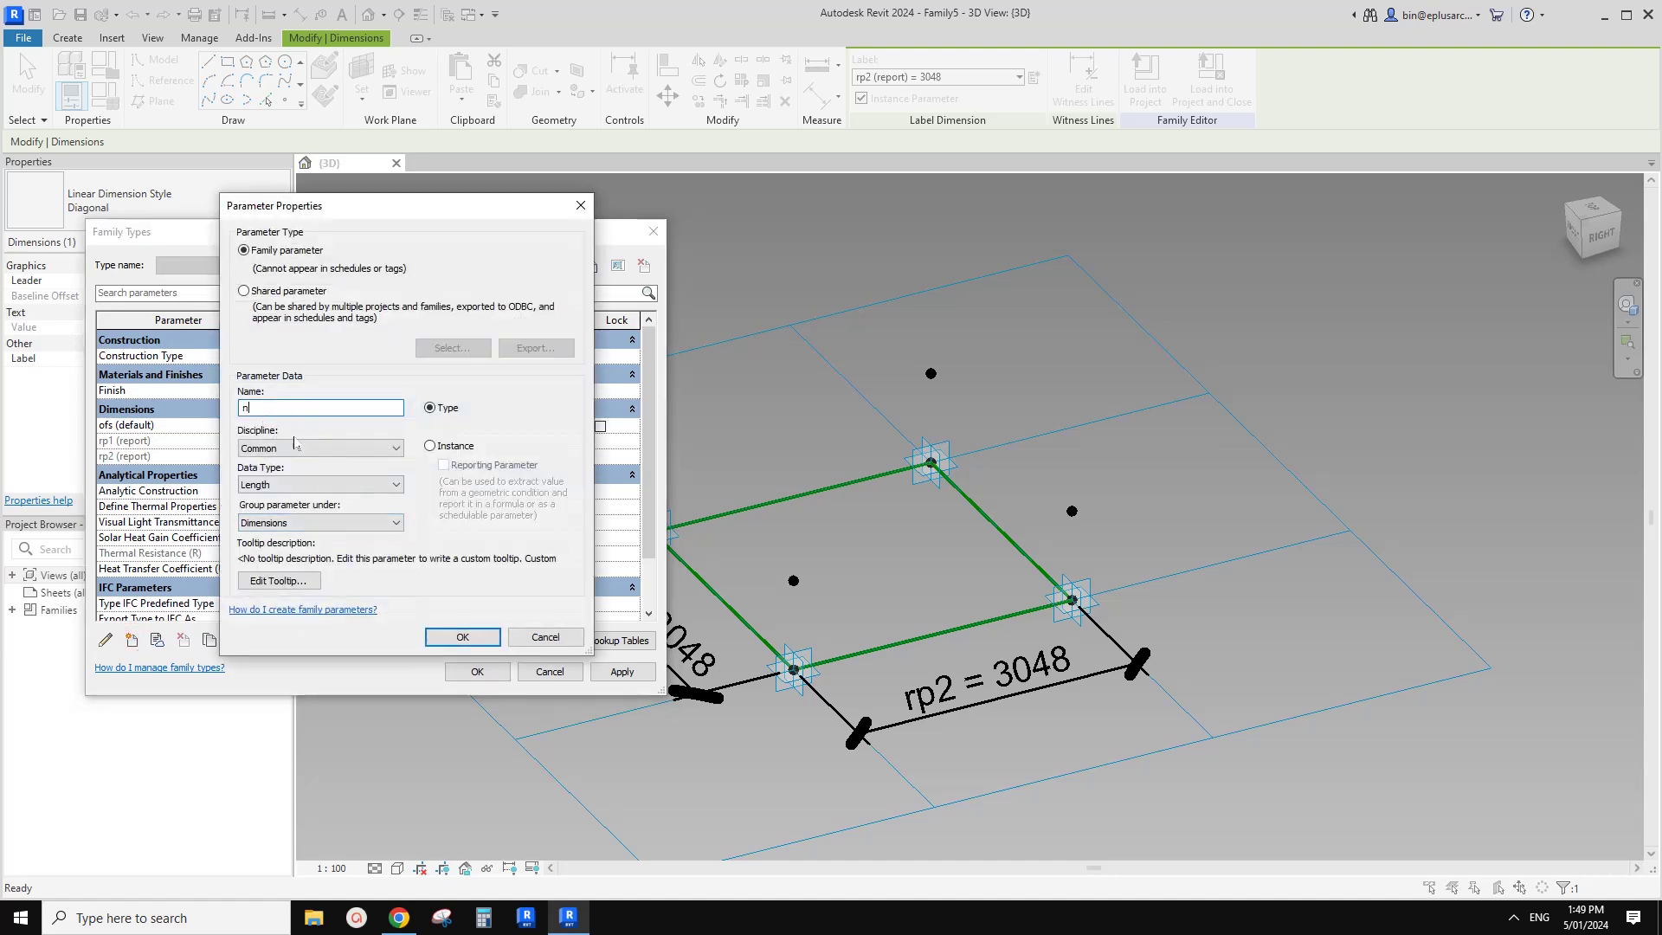
pyautogui.click(314, 485)
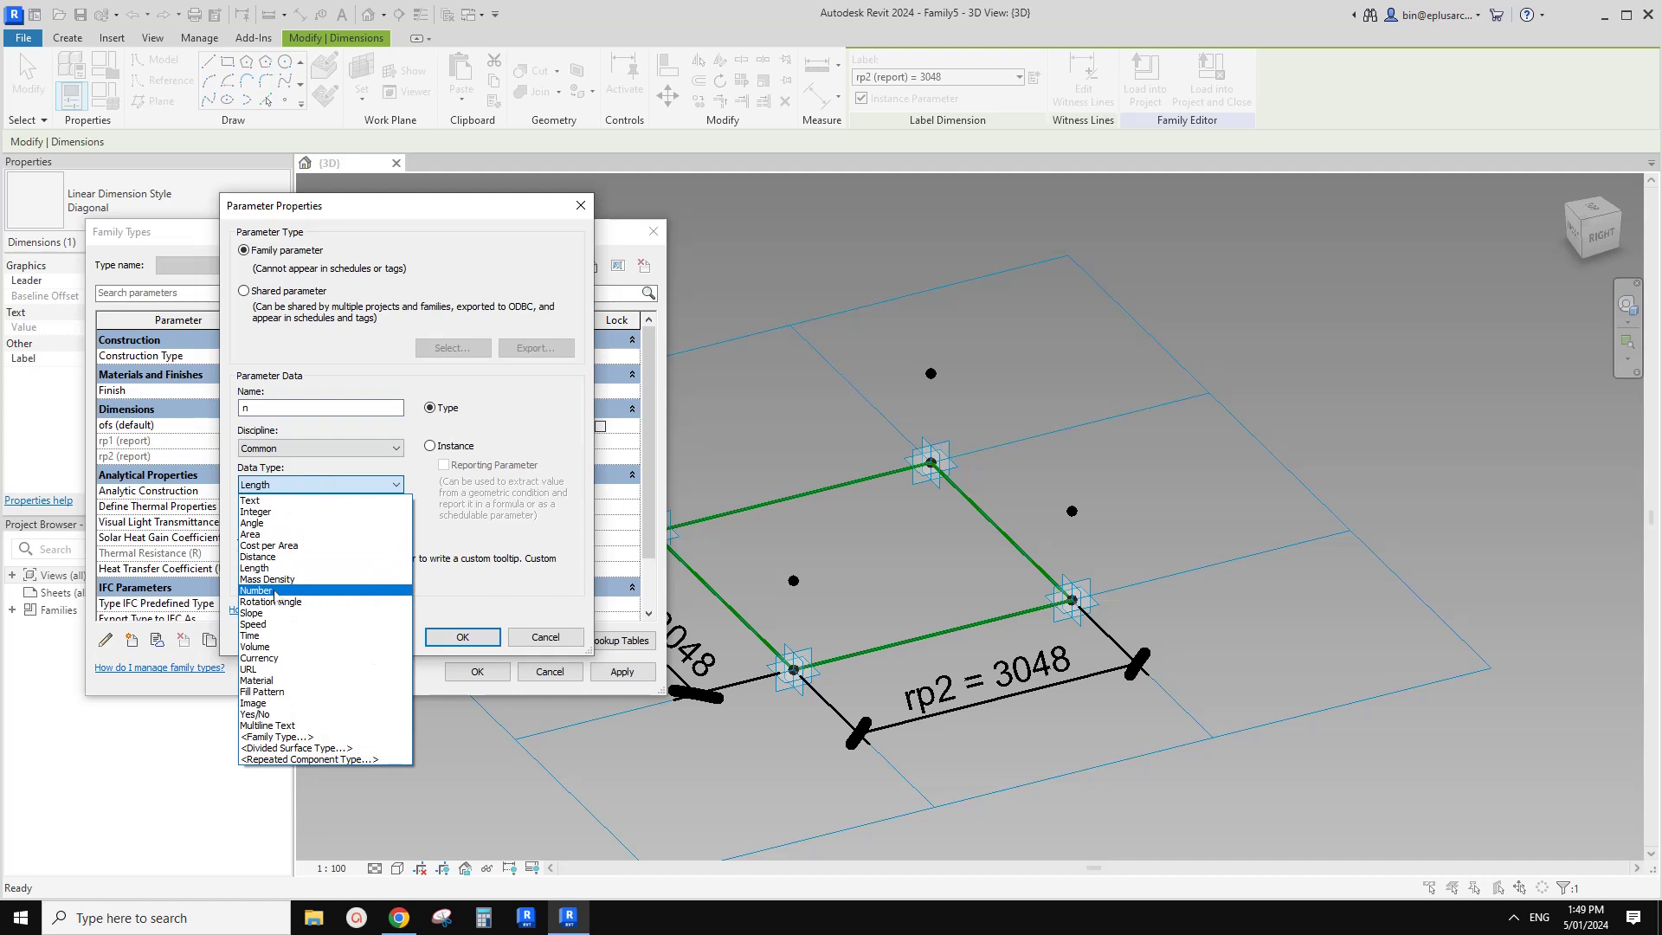
pyautogui.click(275, 591)
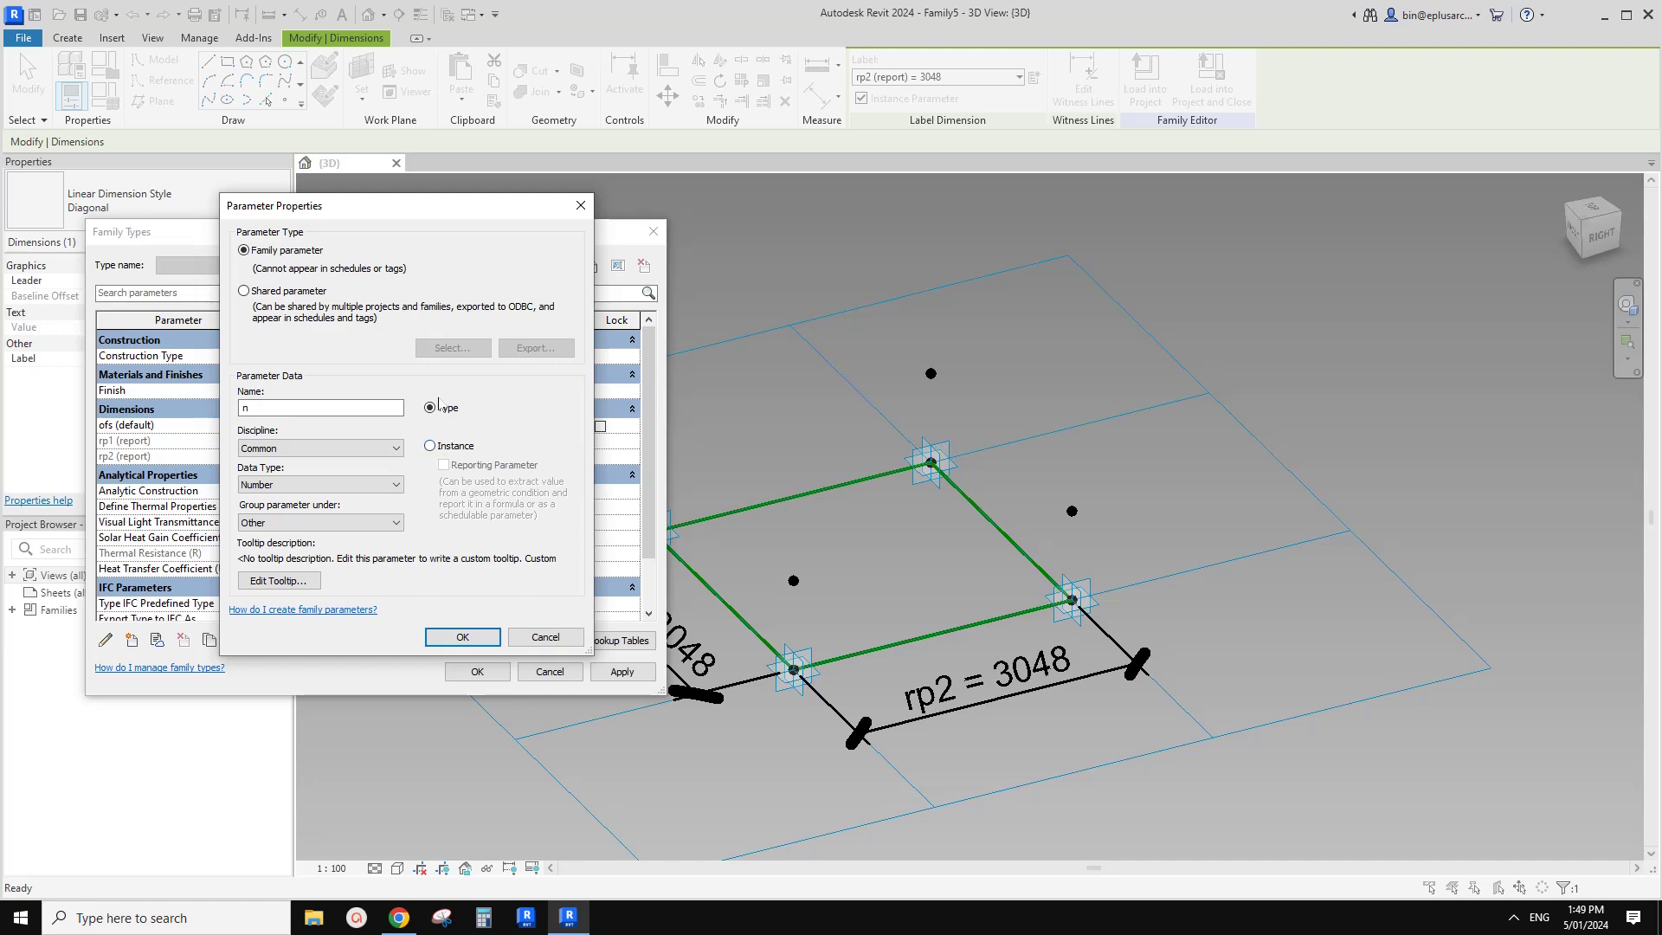
pyautogui.click(469, 638)
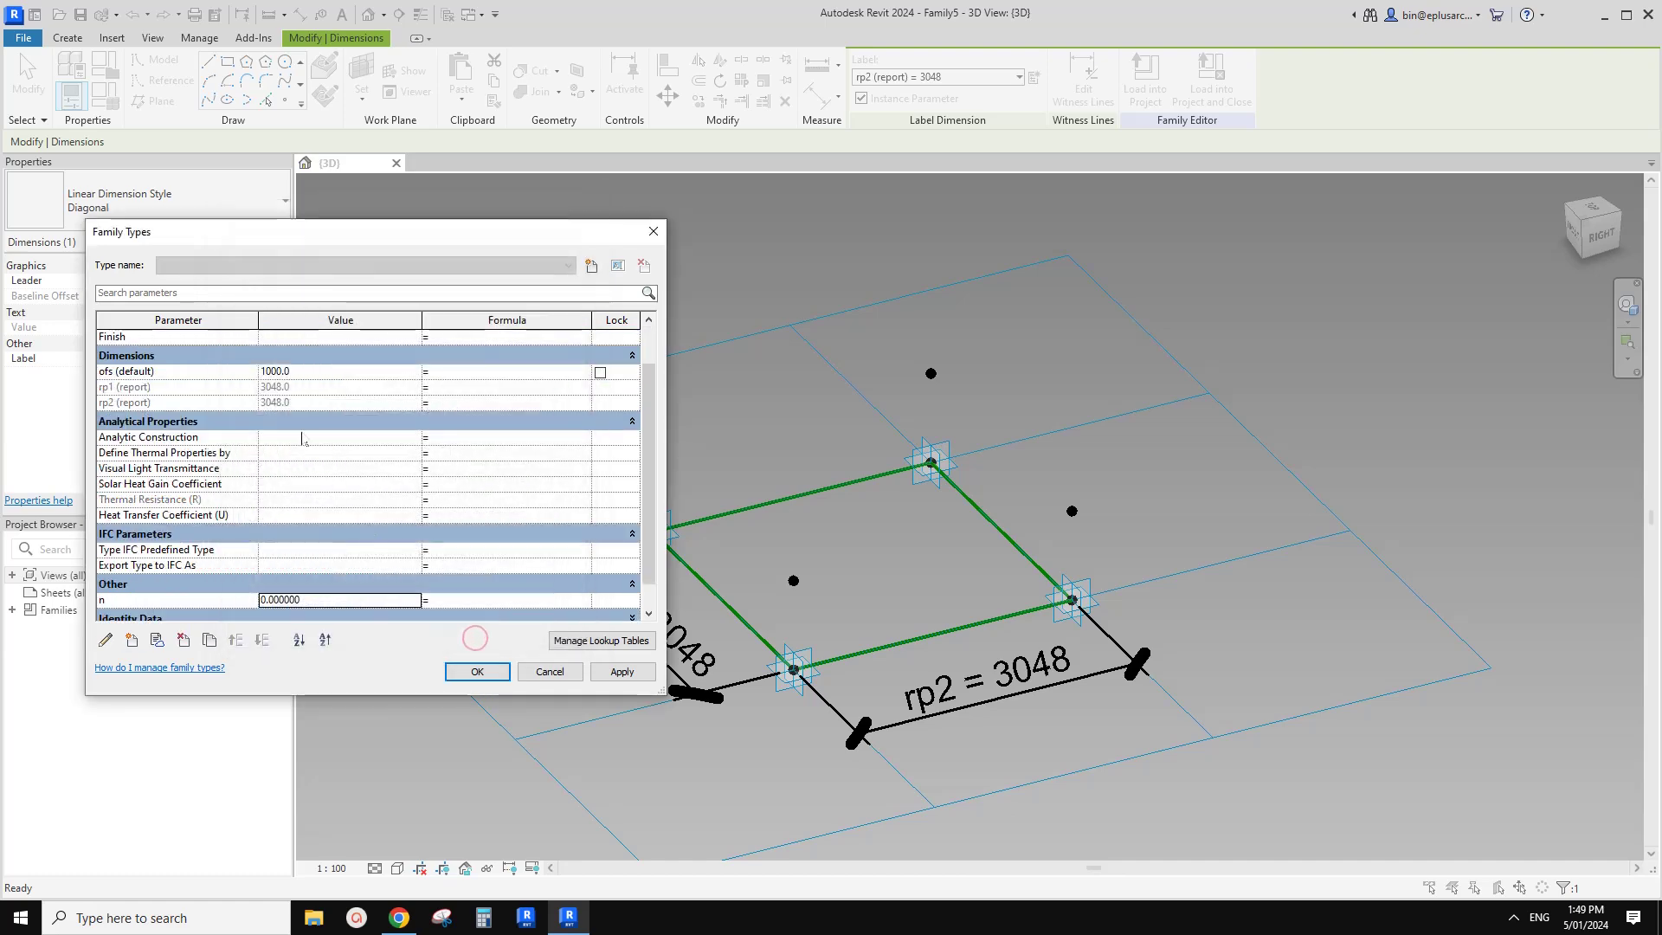
# Edit parameter n so that it is grouped under Dimensions
pyautogui.click(134, 601)
pyautogui.click(106, 641)
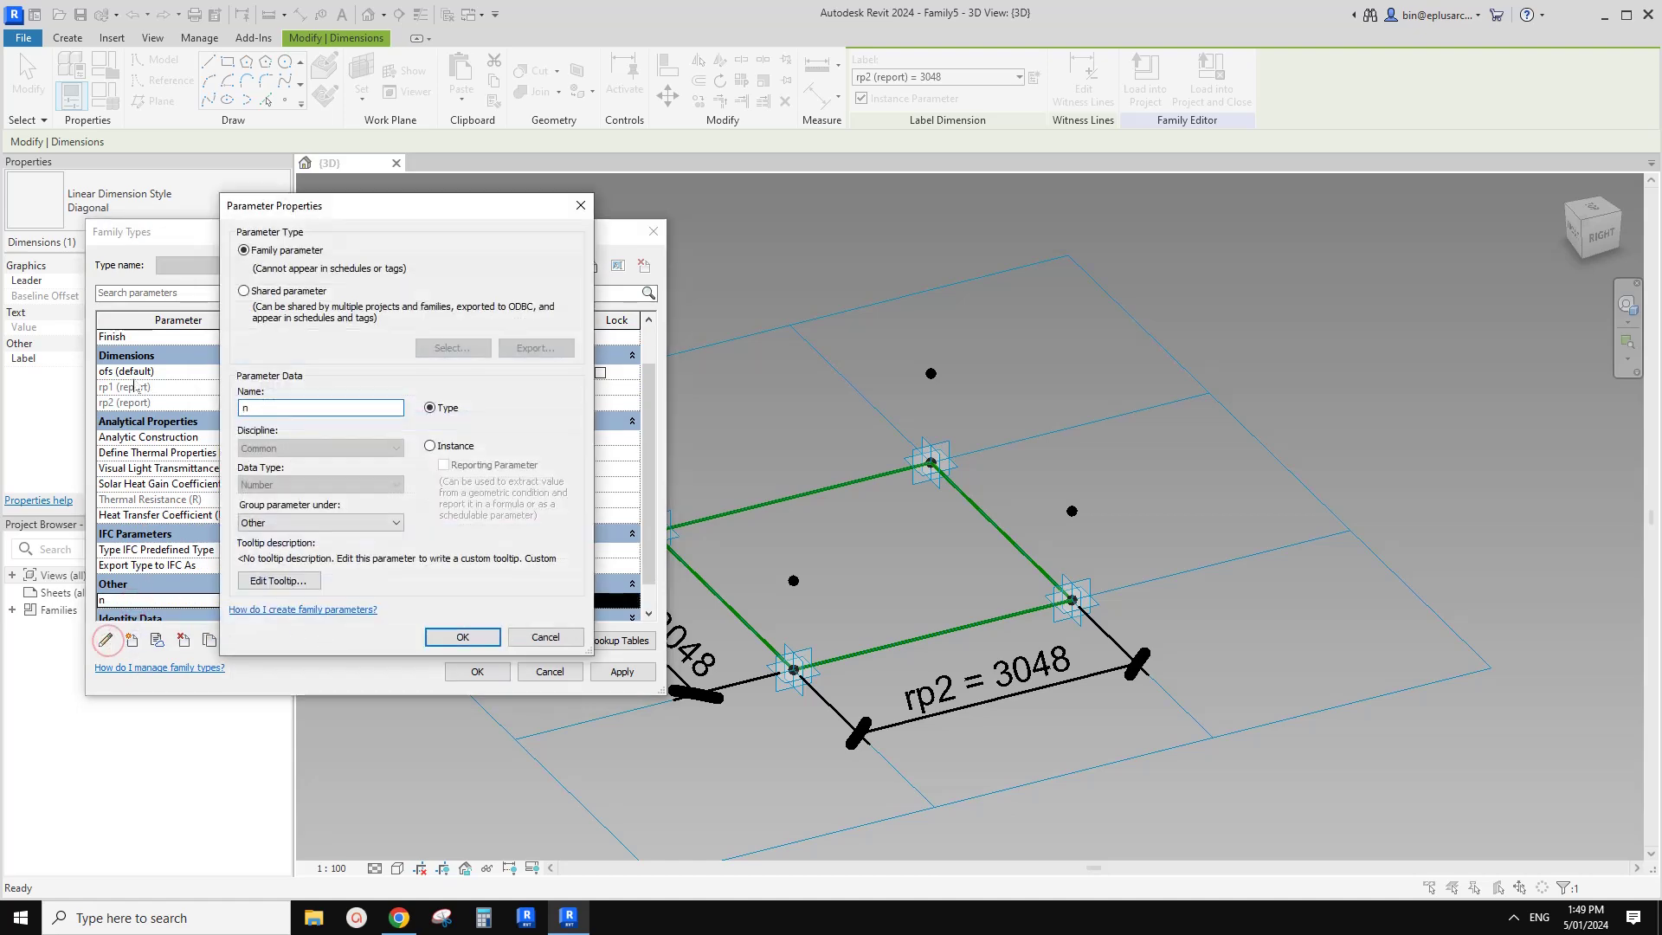
pyautogui.click(303, 523)
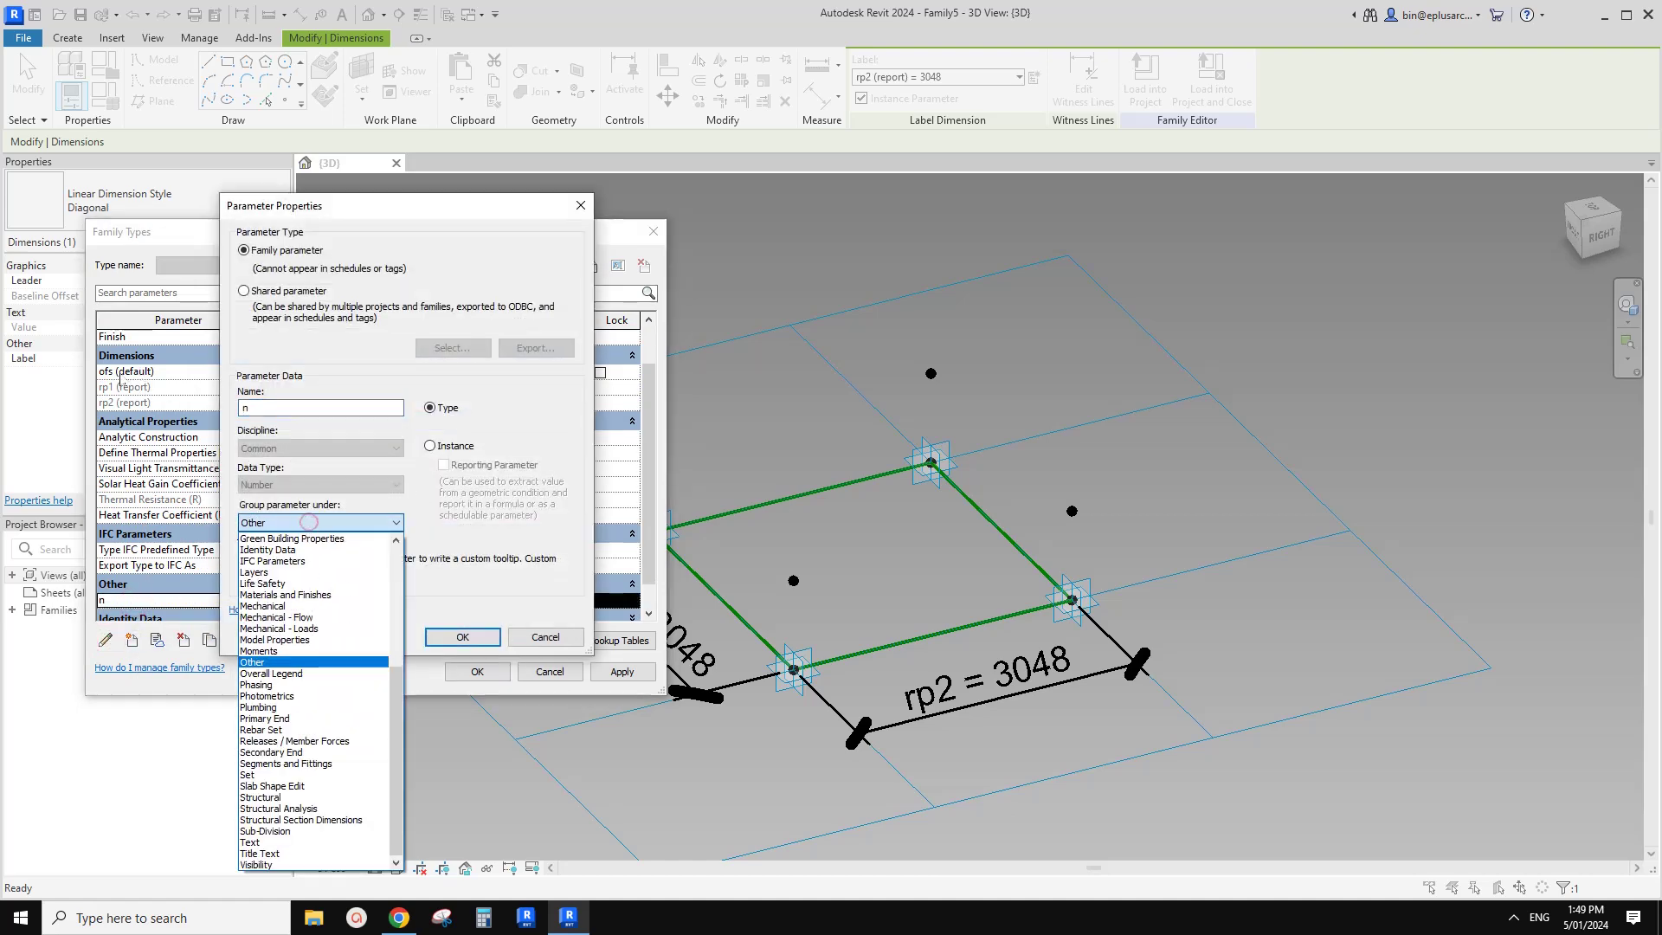
pyautogui.scroll(3, 299, 623)
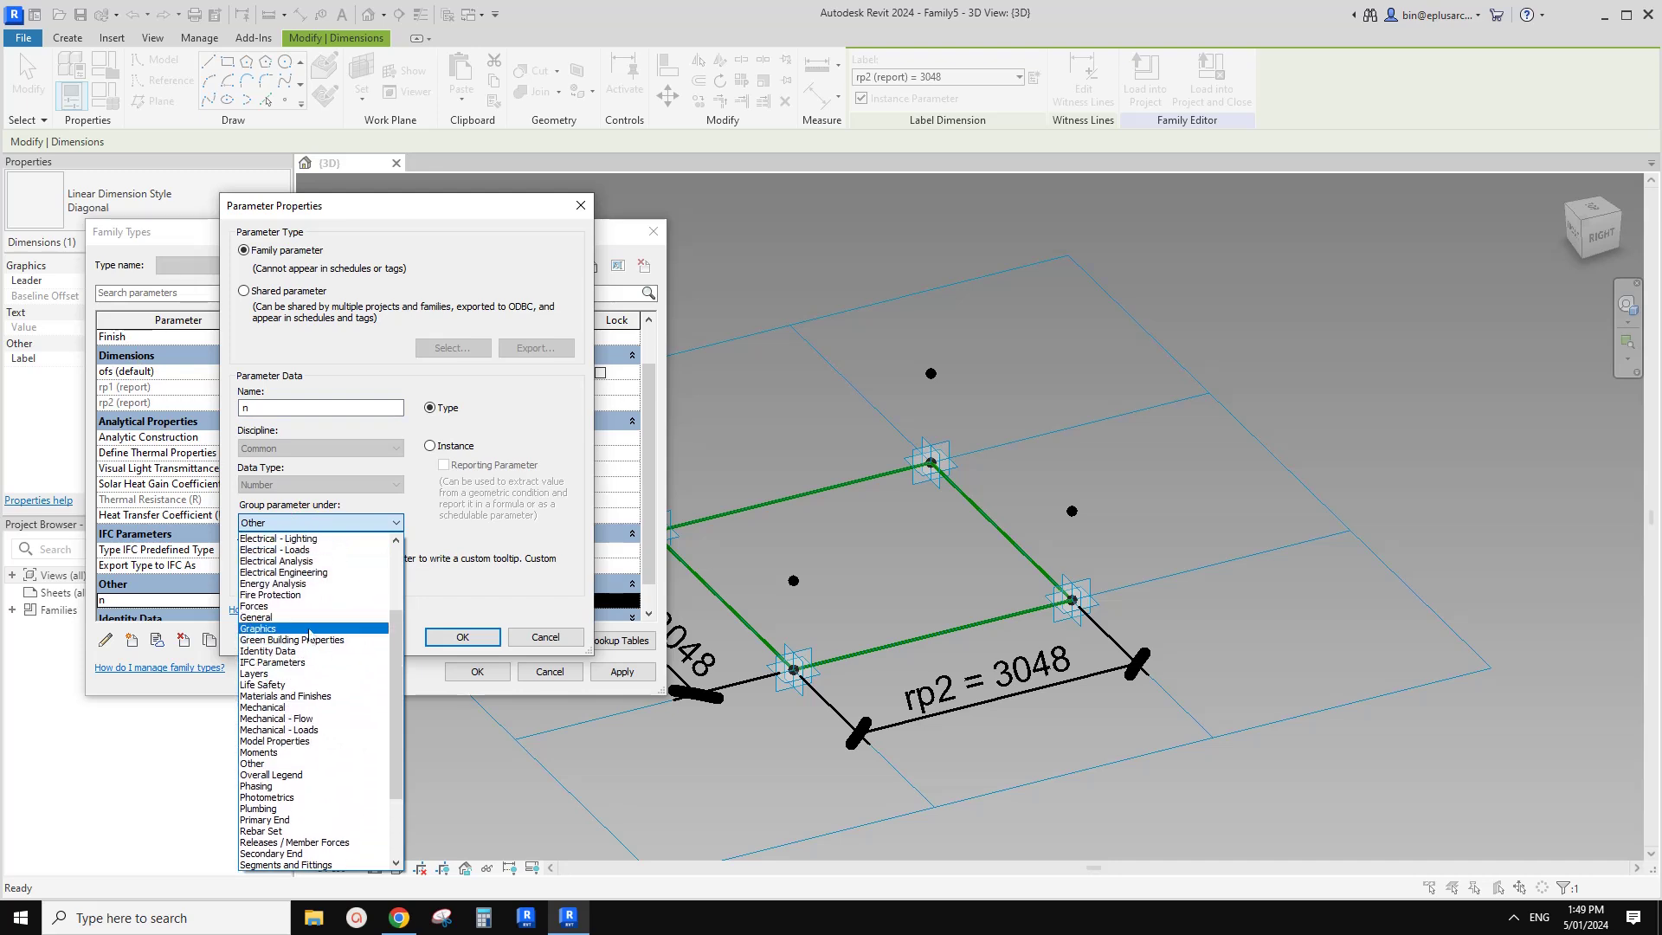
pyautogui.scroll(3, 312, 651)
pyautogui.click(264, 581)
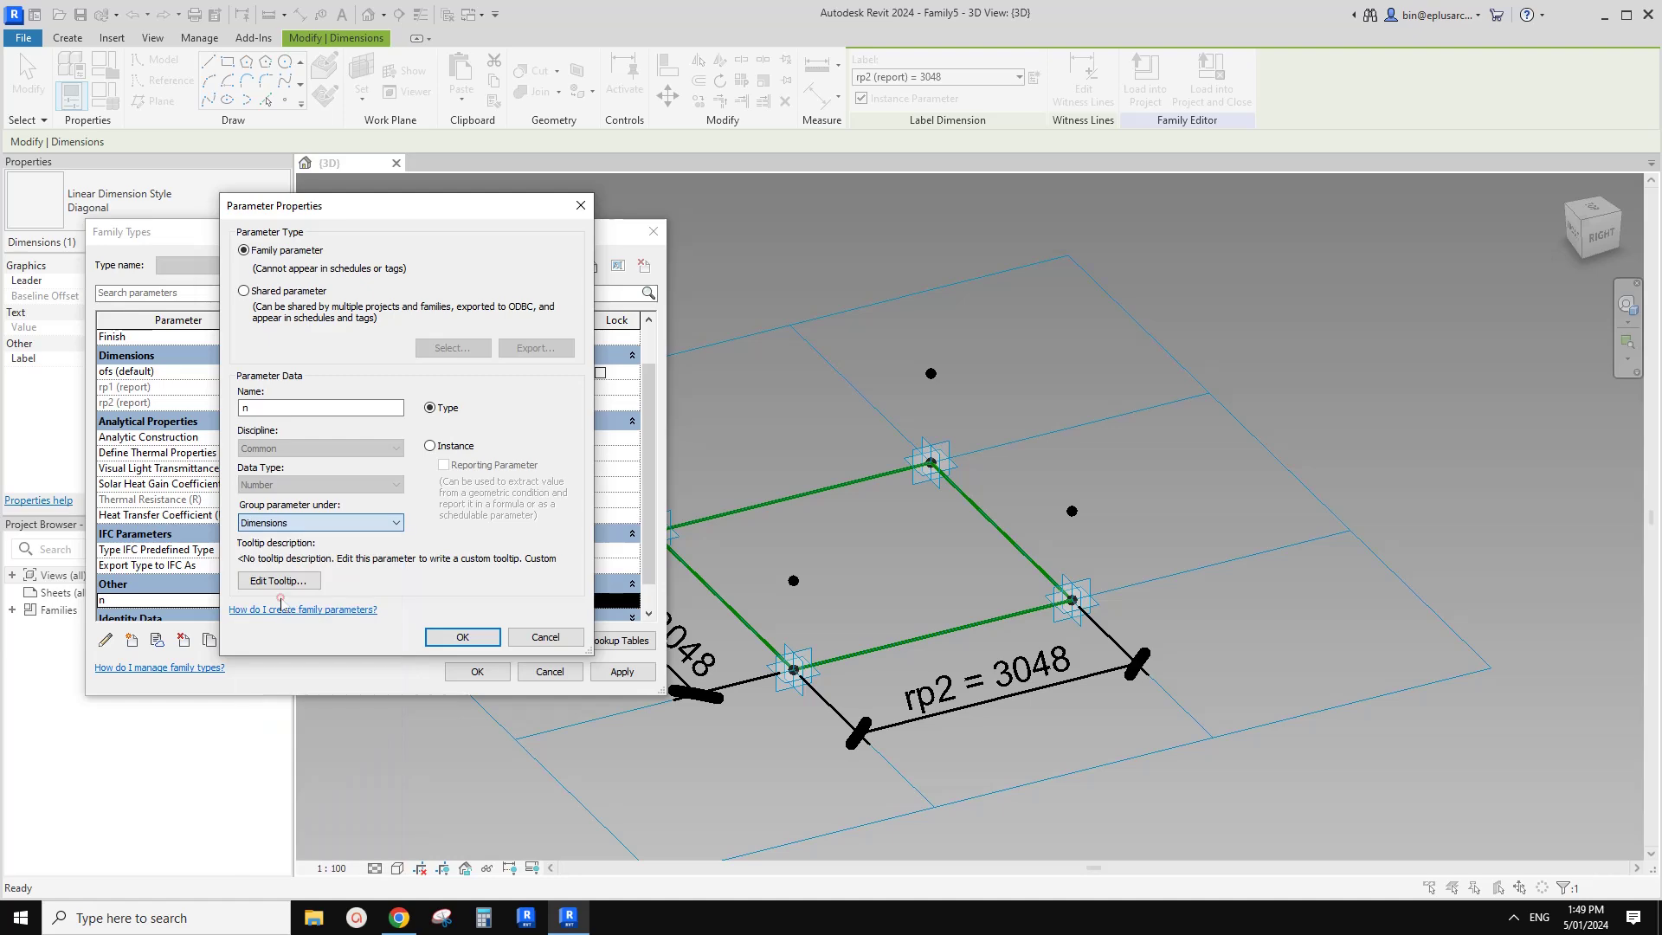
pyautogui.click(466, 637)
# Set n to 0.7, give ofs the formula (rp1 + rp2) / 2 * n, and apply the changes
pyautogui.click(321, 372)
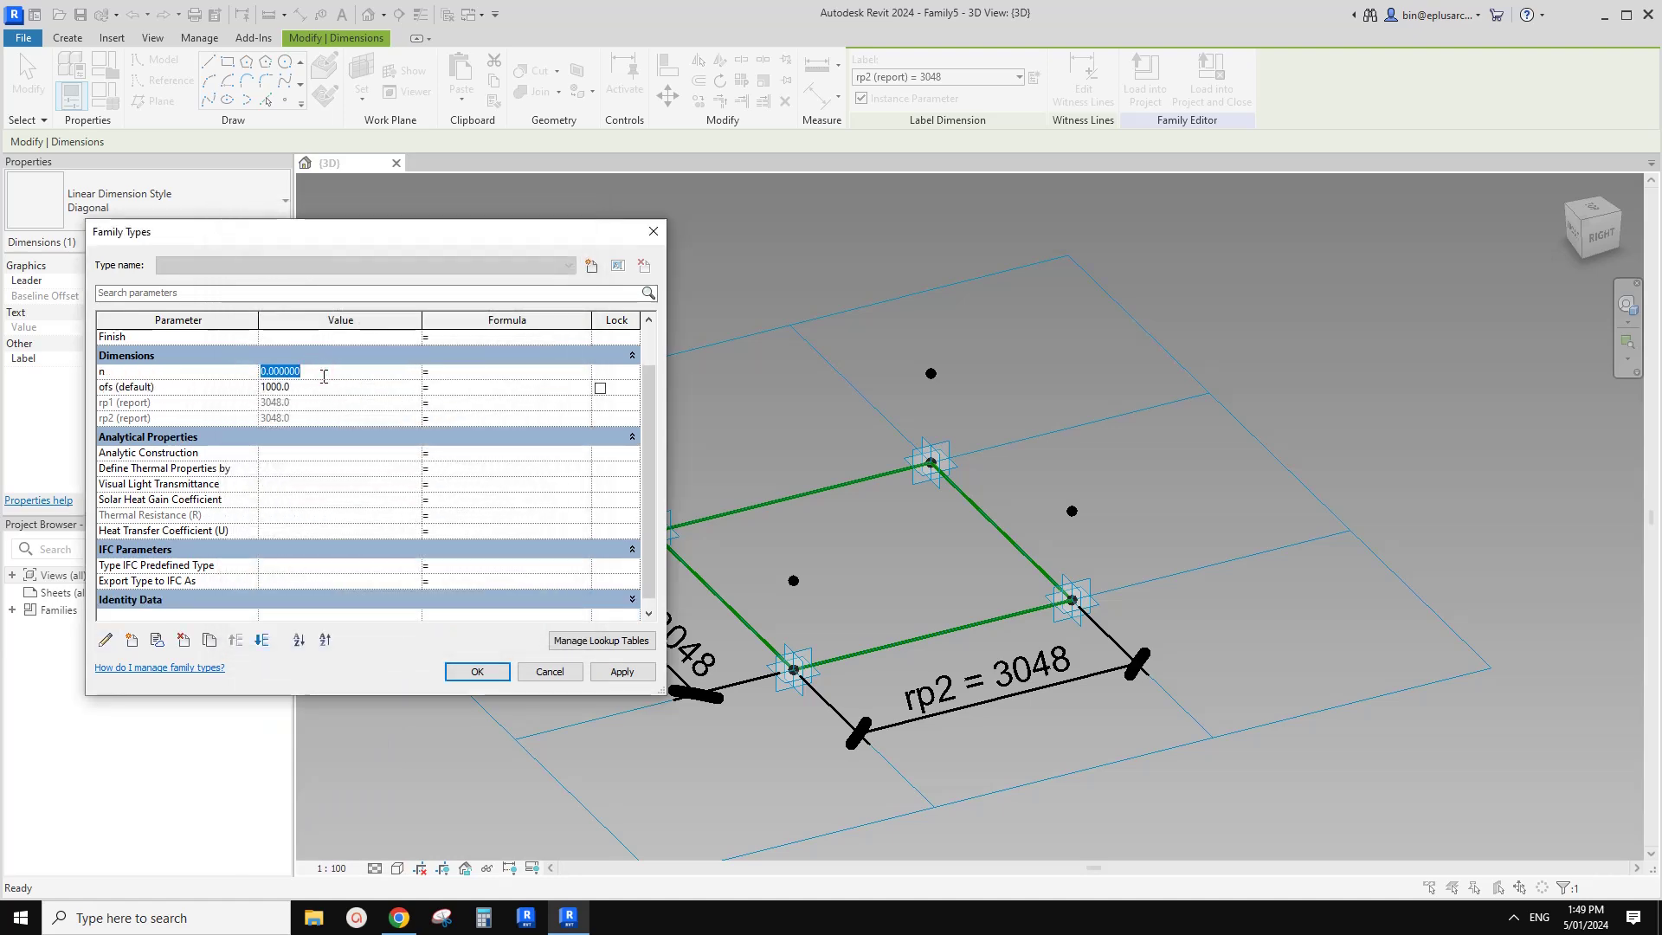
pyautogui.press('BackSpace')
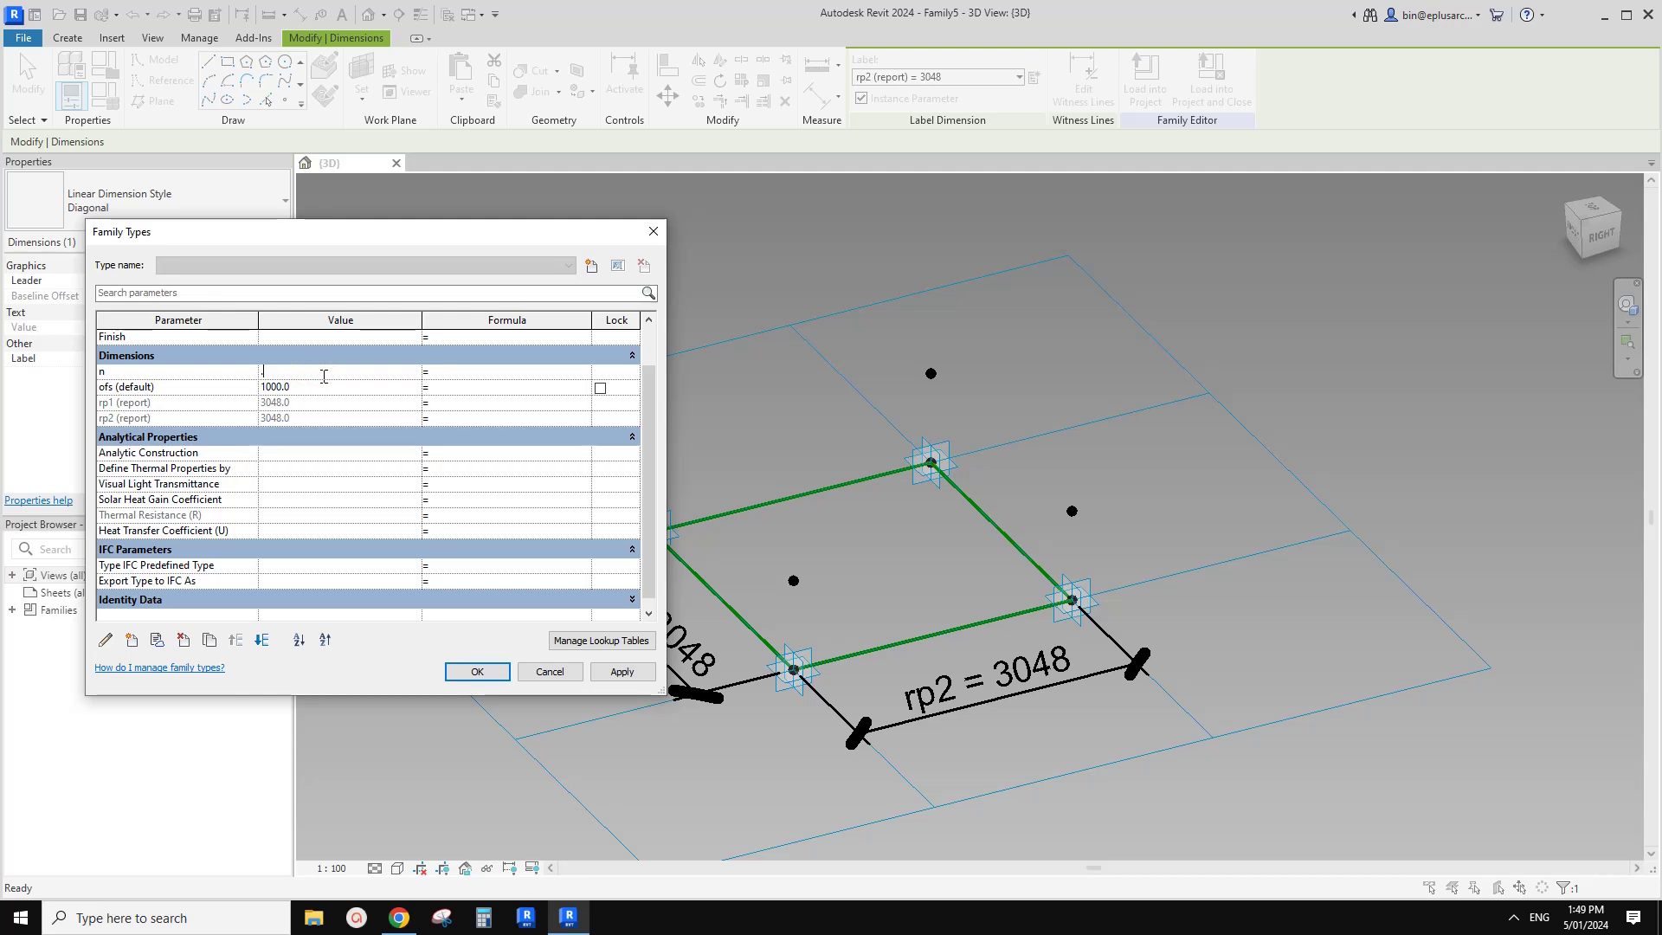
pyautogui.click(328, 384)
pyautogui.press('Return')
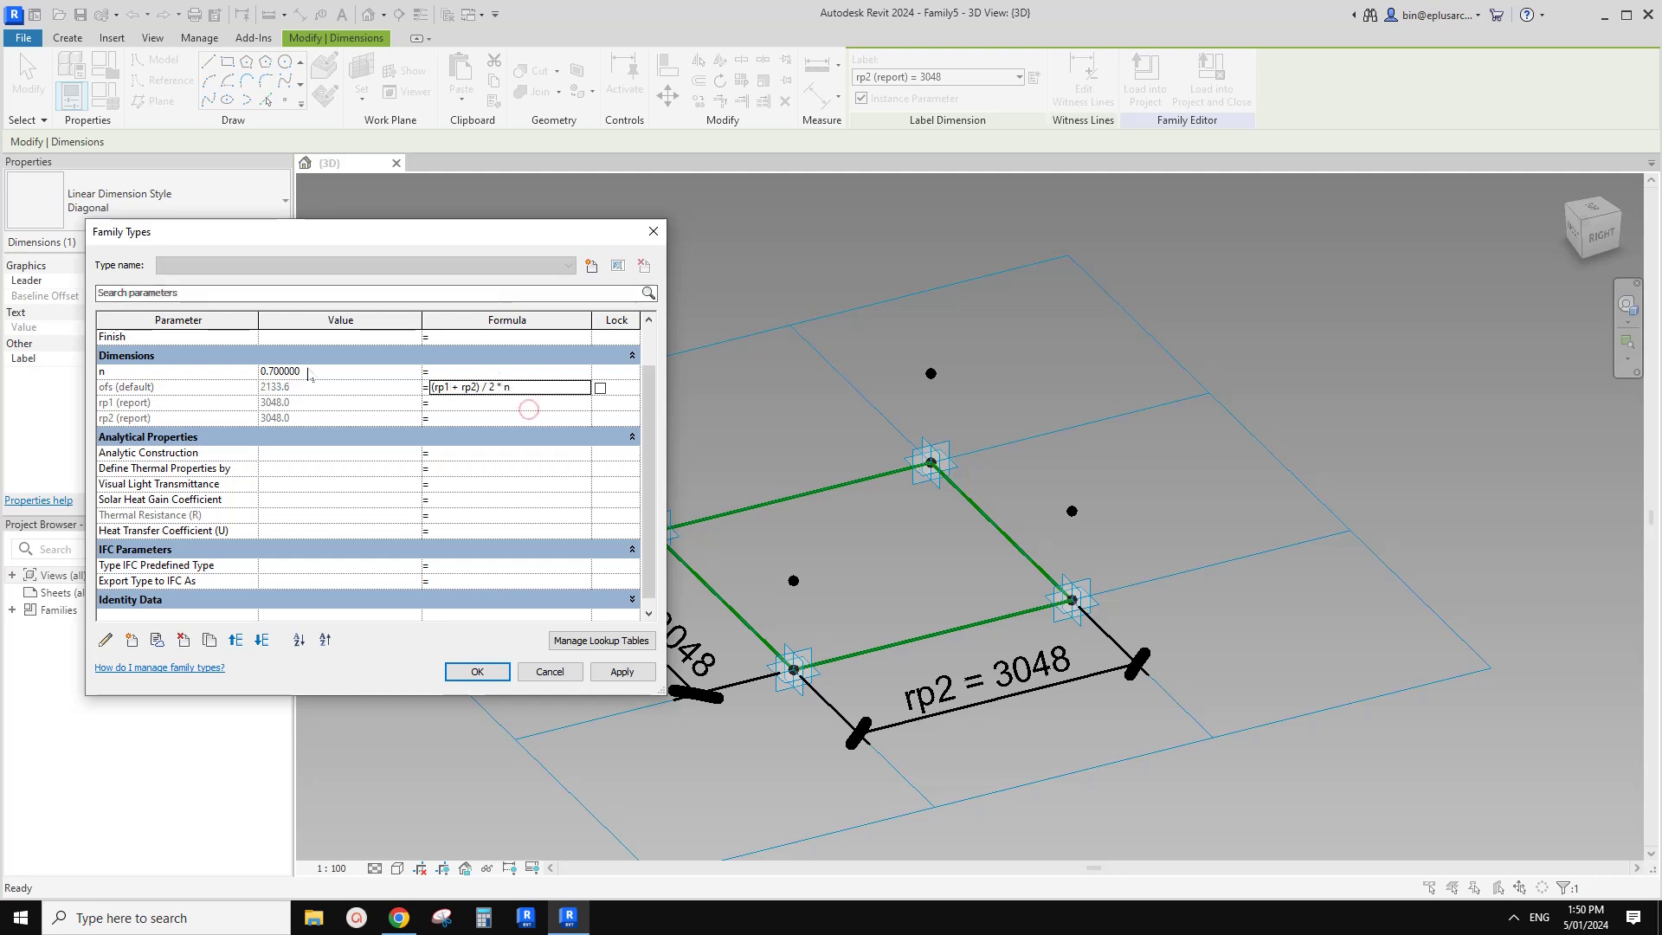
pyautogui.click(622, 672)
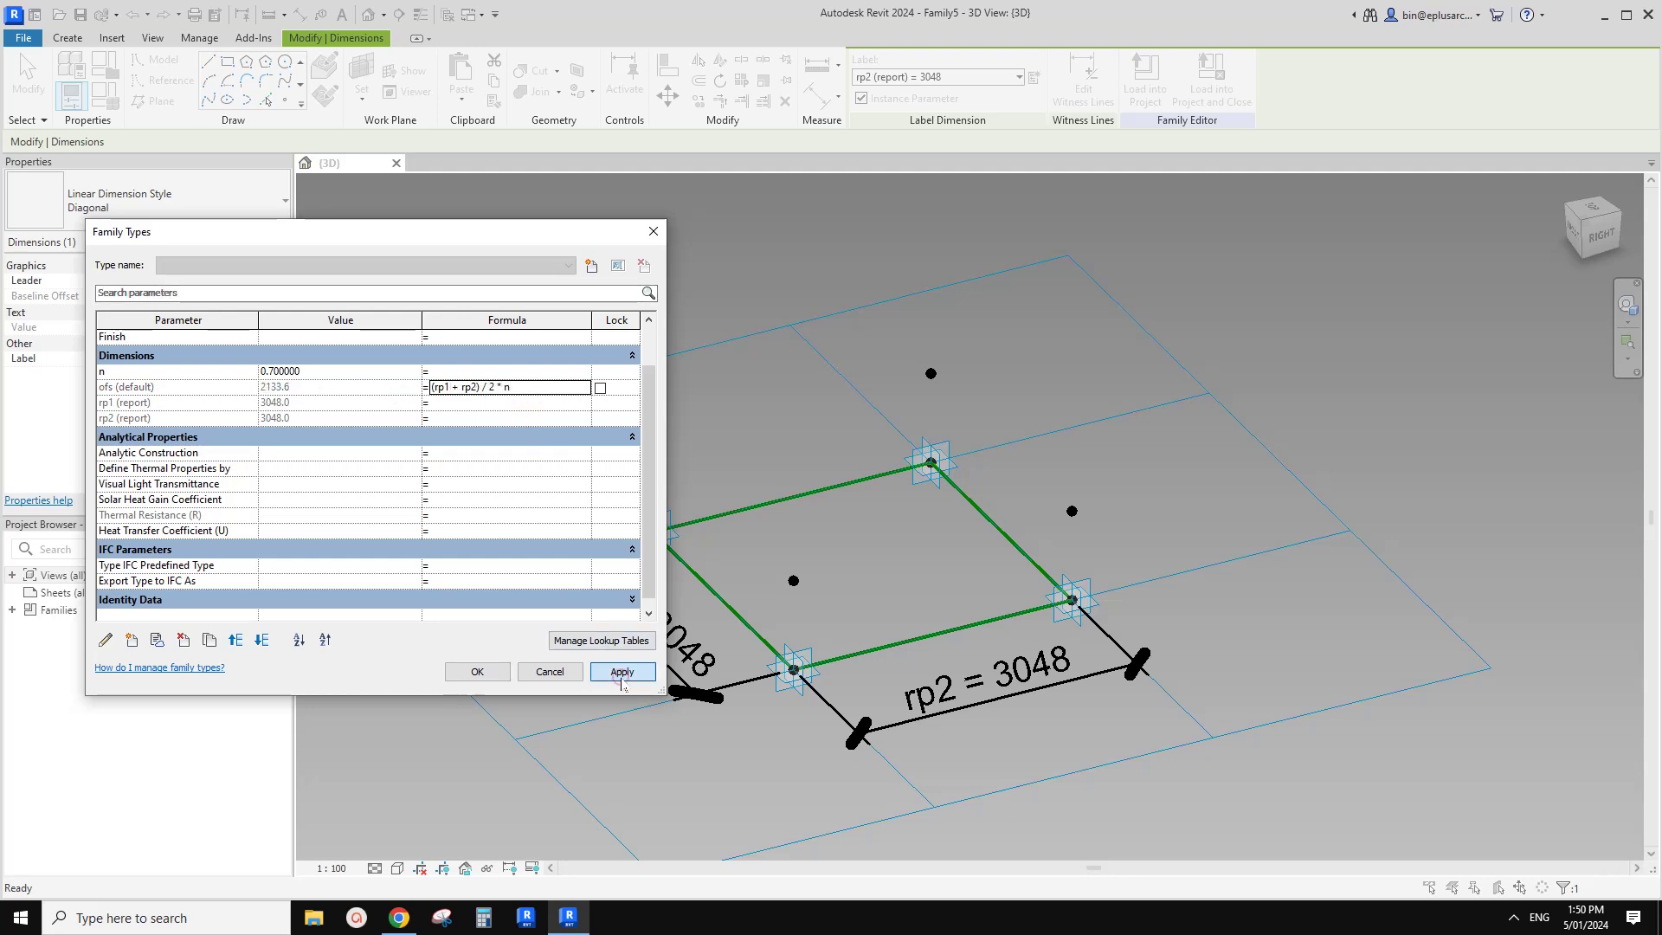
pyautogui.click(479, 671)
# Examine the raised offset points from several angles and review the ofs formula in the family types
pyautogui.keyDown('shift'); pyautogui.moveTo(711, 647); pyautogui.dragTo(696, 474, button='middle'); pyautogui.keyUp('shift')
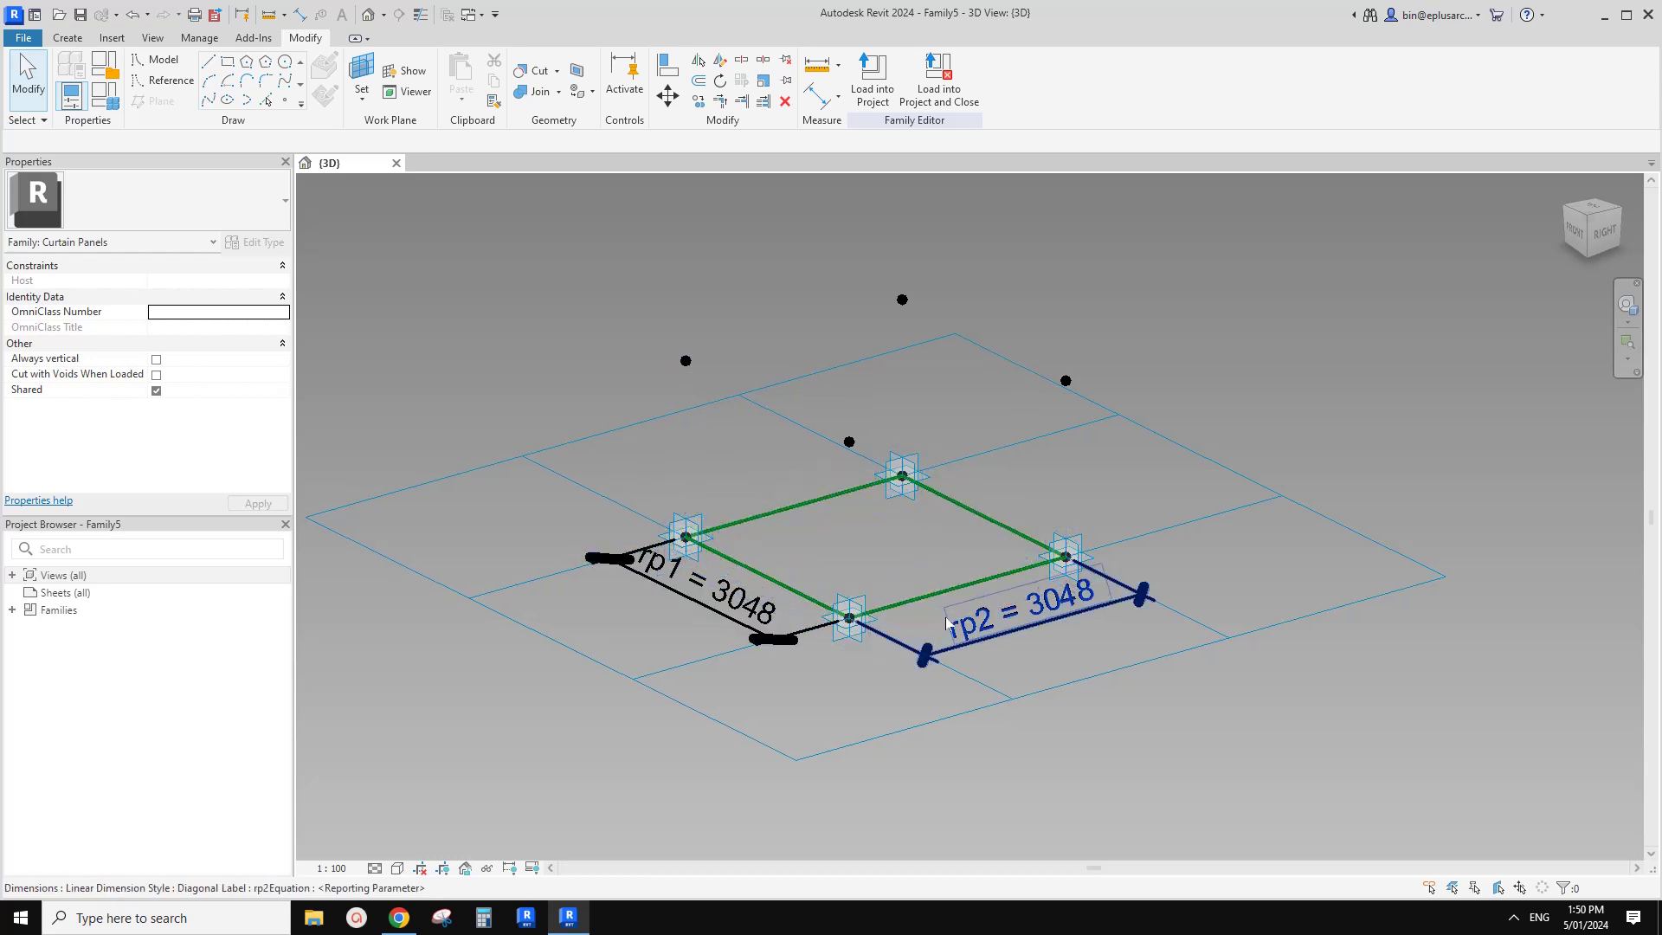
pyautogui.scroll(-1, 792, 568)
pyautogui.moveTo(792, 568); pyautogui.dragTo(791, 595, button='middle')
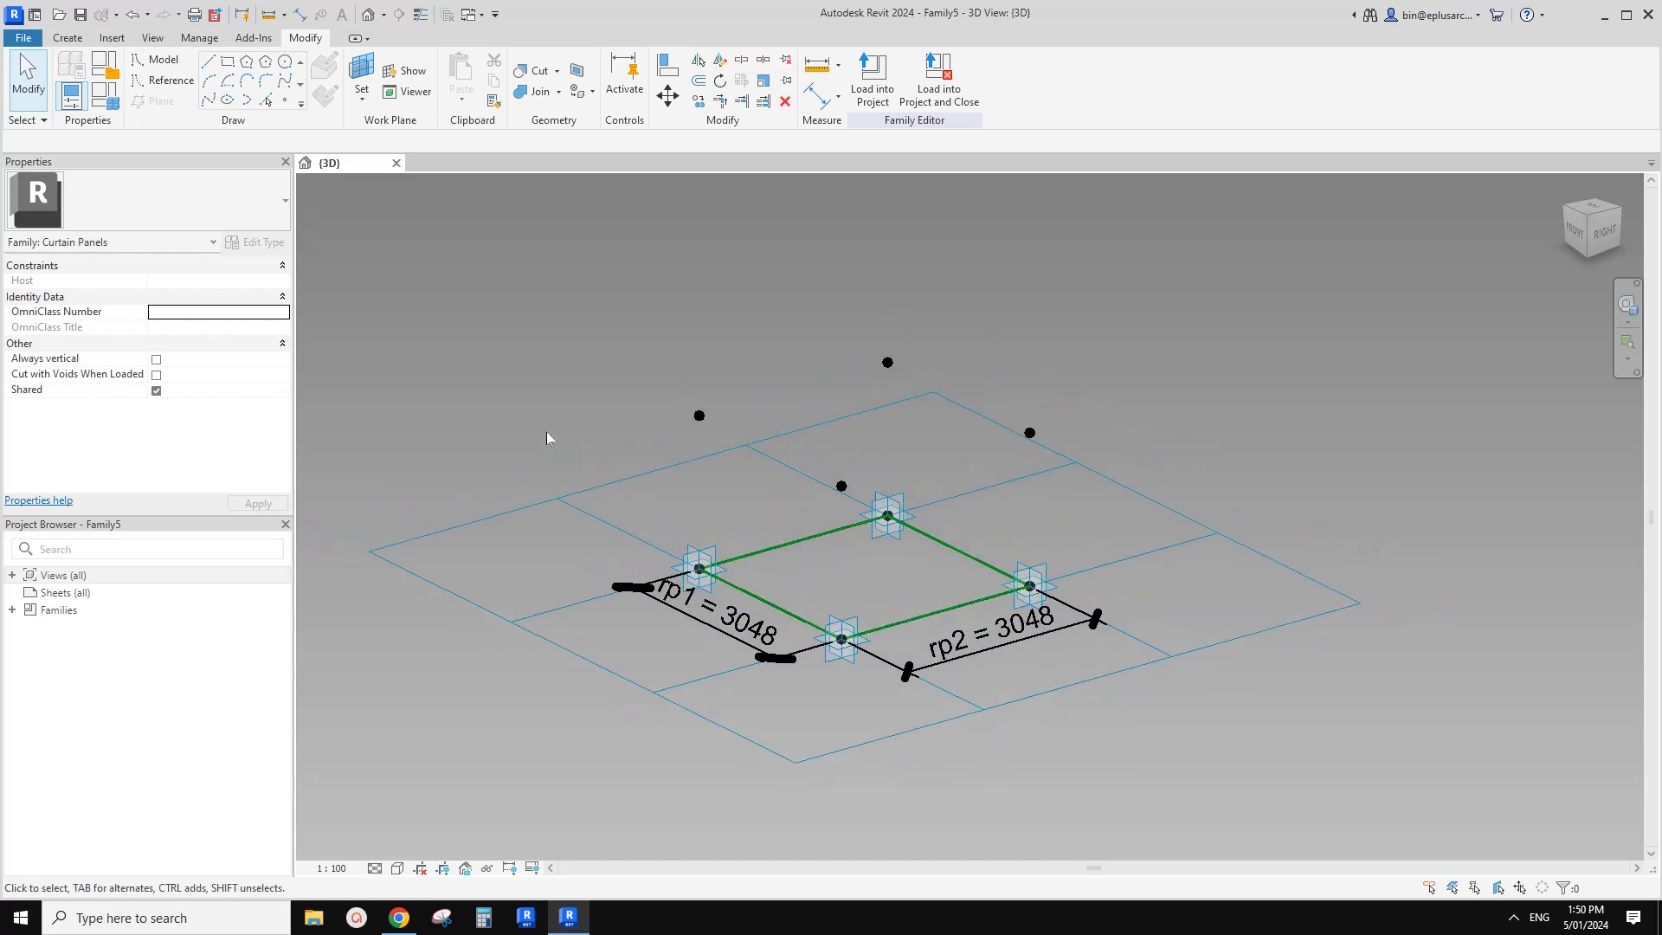
pyautogui.click(105, 95)
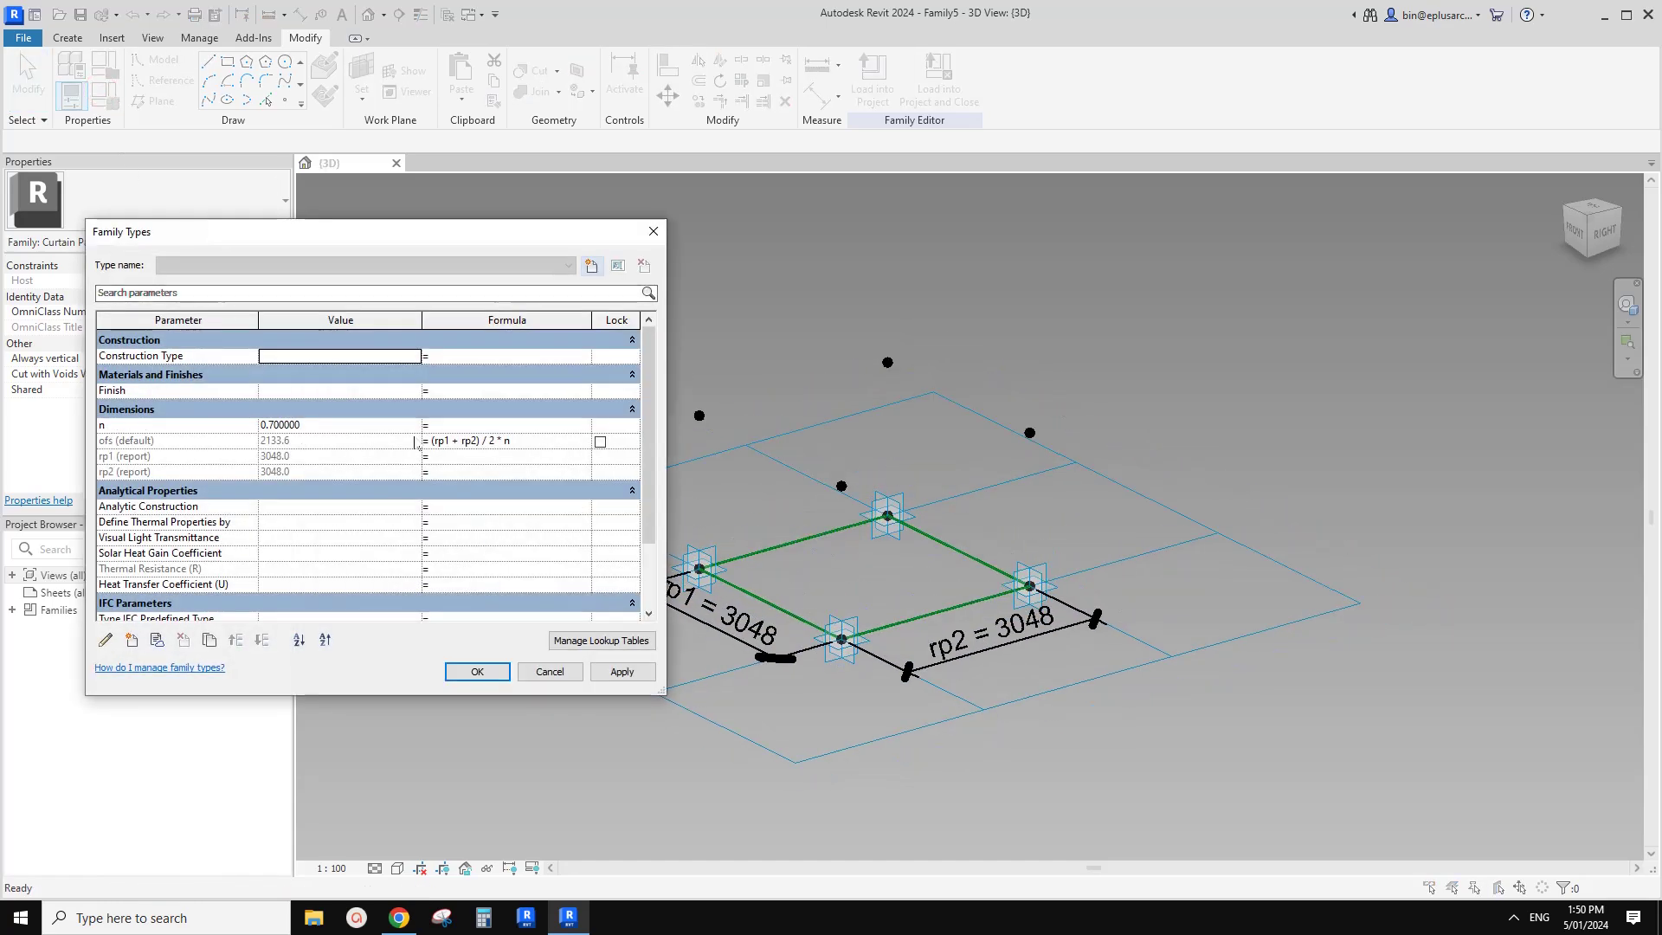
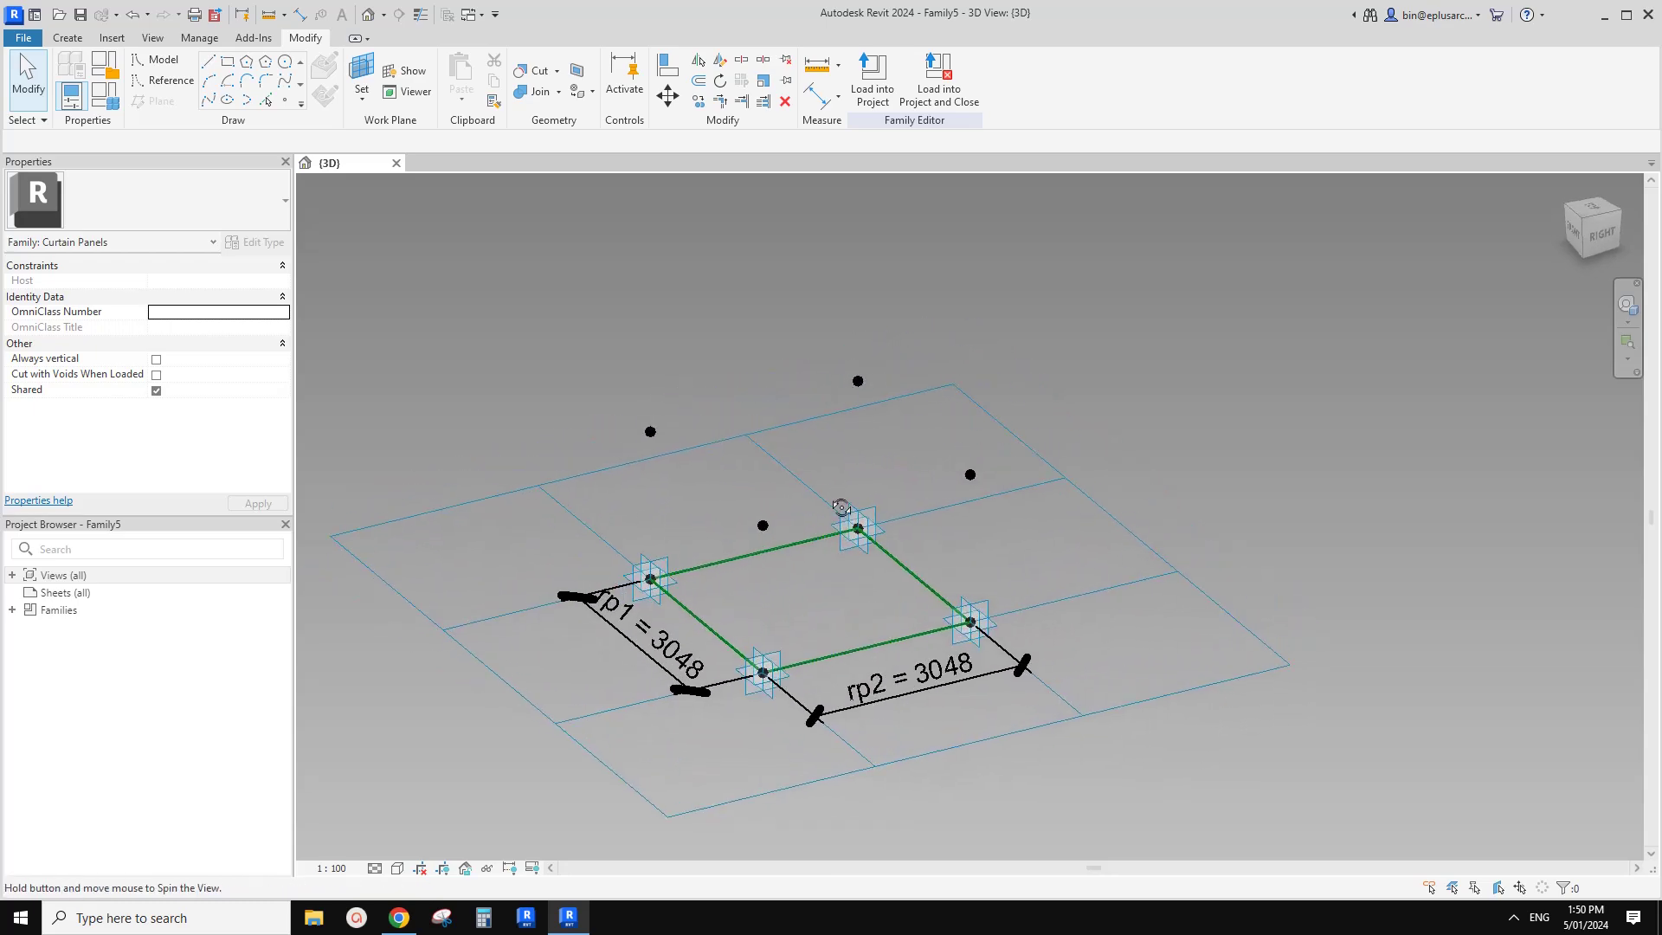
pyautogui.keyDown('shift'); pyautogui.moveTo(787, 469); pyautogui.dragTo(943, 394, button='middle'); pyautogui.keyUp('shift')
pyautogui.scroll(-2, 845, 426)
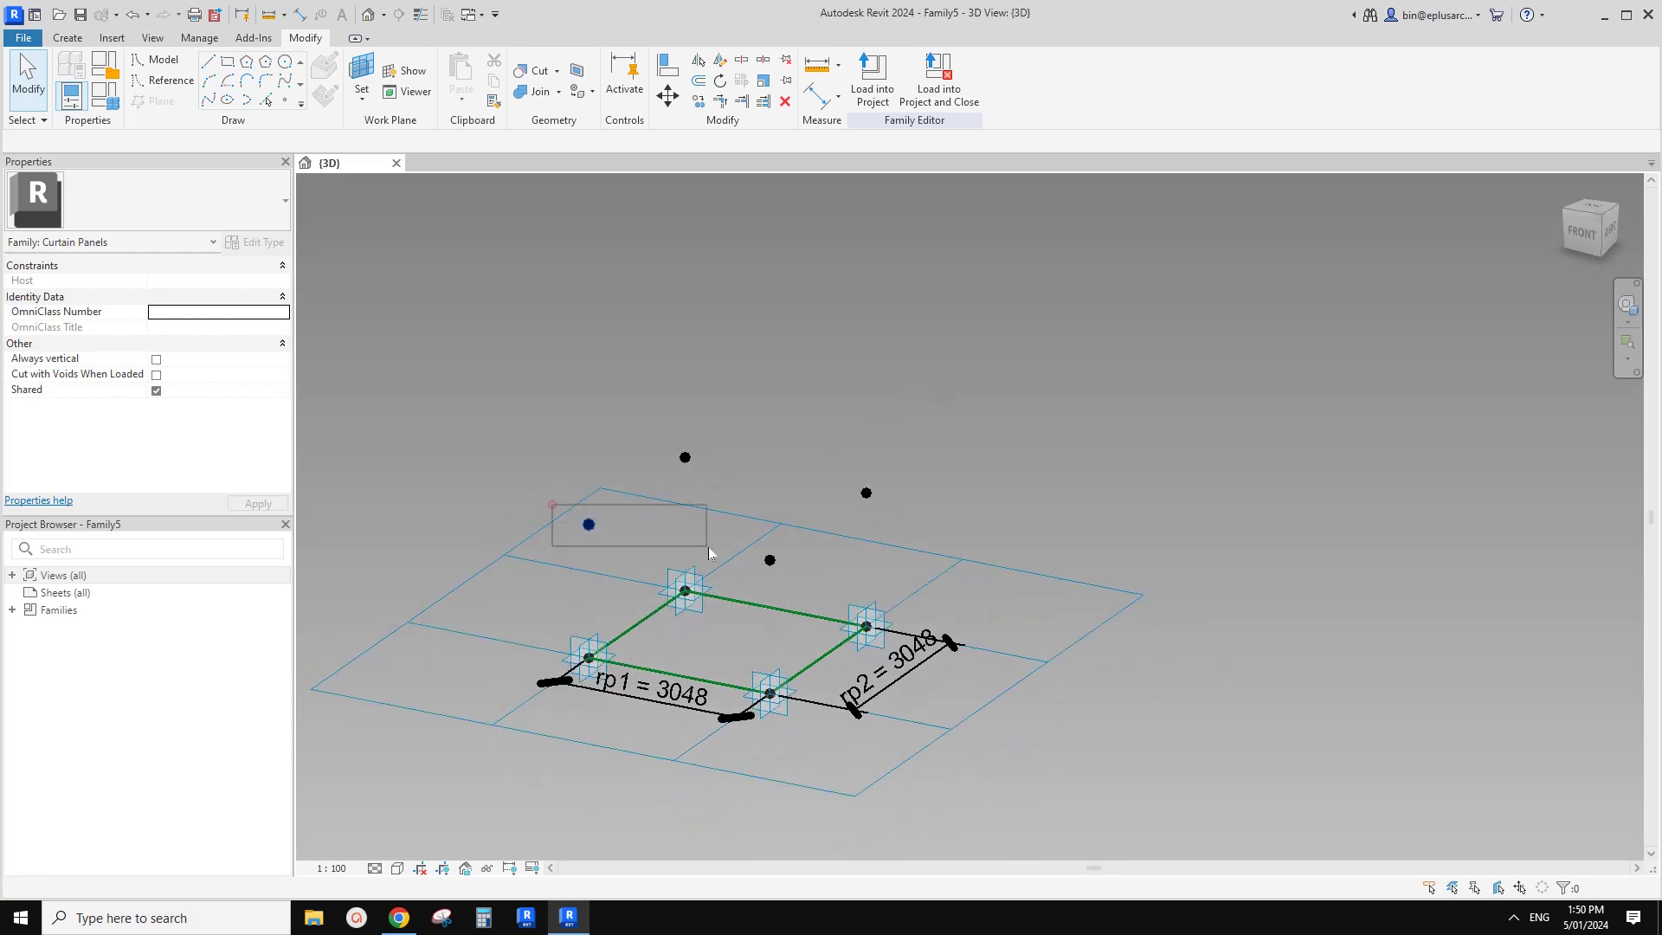
# Connect the two offset points above the rp1 edge with a spline through points and make it a reference line
pyautogui.click(589, 523)
pyautogui.keyDown('ctrl'); pyautogui.click(770, 563); pyautogui.keyUp('ctrl')
pyautogui.keyDown('shift'); pyautogui.moveTo(649, 464); pyautogui.dragTo(687, 418, button='middle'); pyautogui.keyUp('shift')
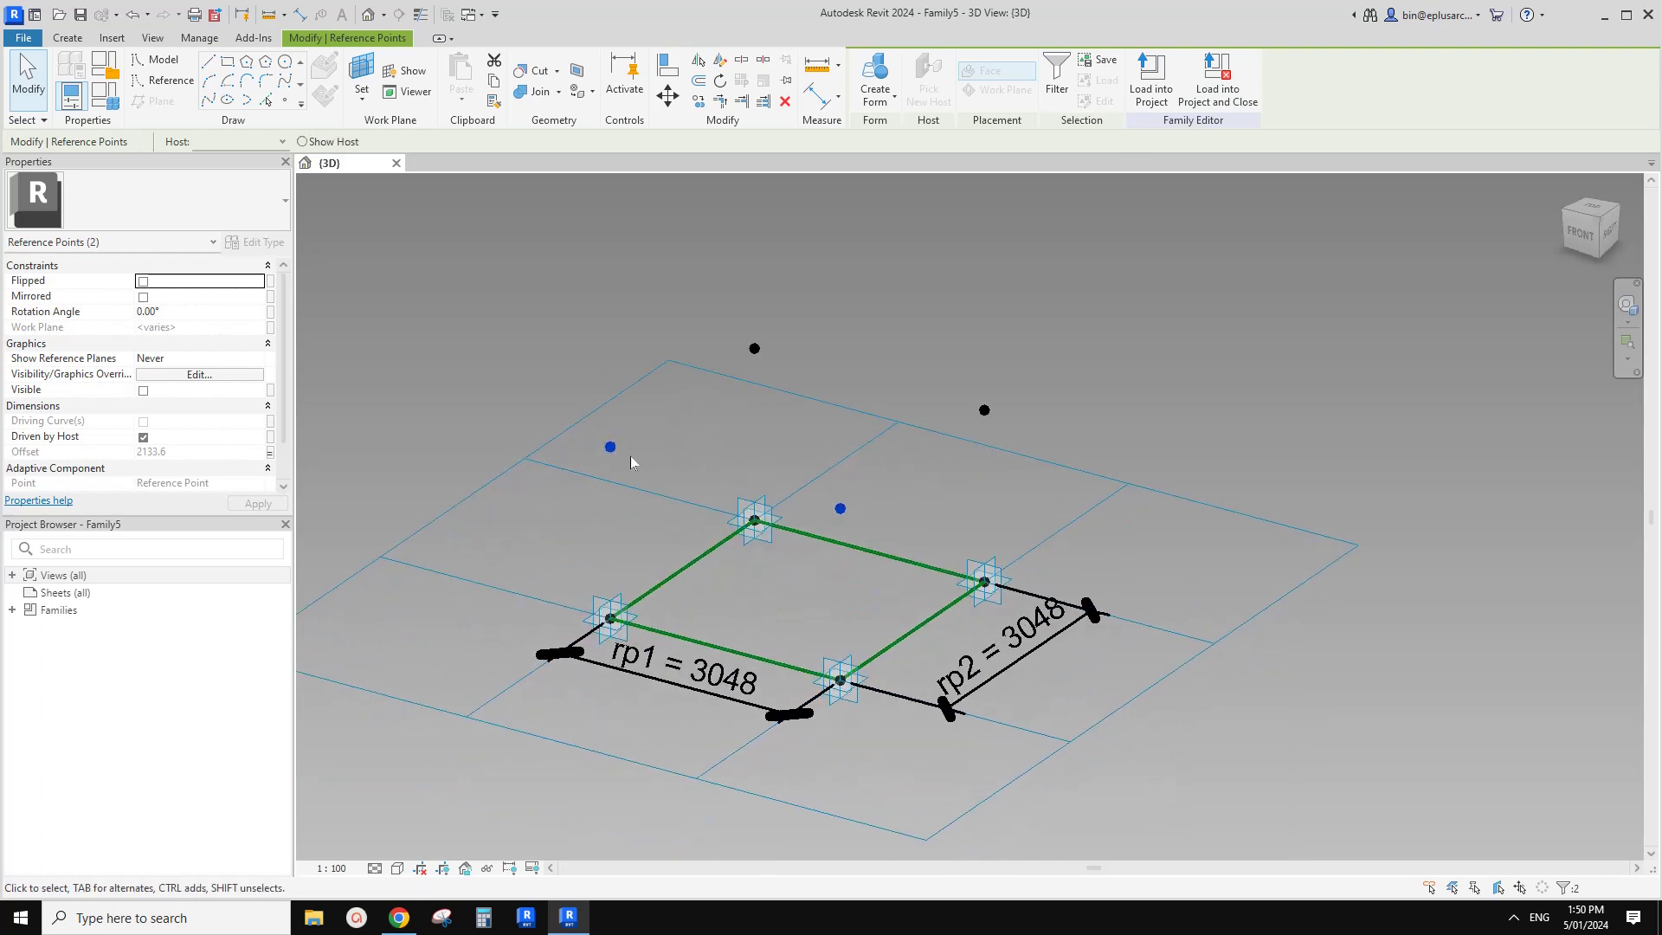
pyautogui.click(209, 98)
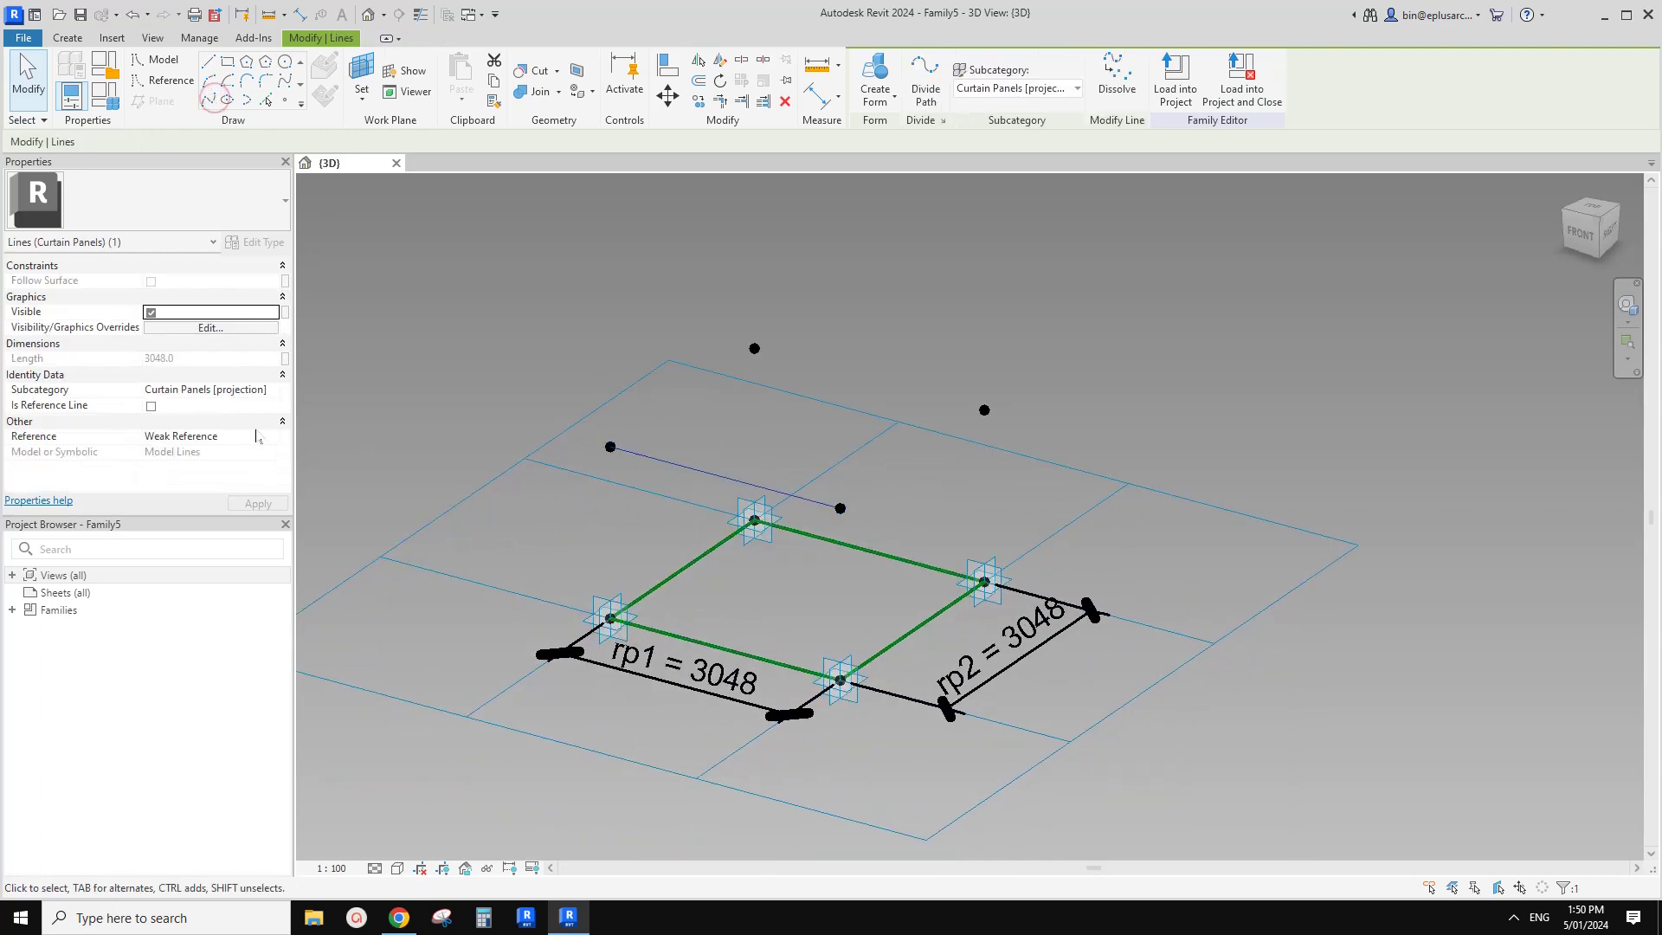
pyautogui.click(151, 406)
# Connect the two offset points above the edge opposite rp1 with a spline through points and make it a reference line
pyautogui.keyDown('shift'); pyautogui.moveTo(822, 440); pyautogui.dragTo(794, 445, button='middle'); pyautogui.keyUp('shift')
pyautogui.moveTo(746, 303); pyautogui.dragTo(1074, 451)
pyautogui.click(209, 99)
pyautogui.click(151, 406)
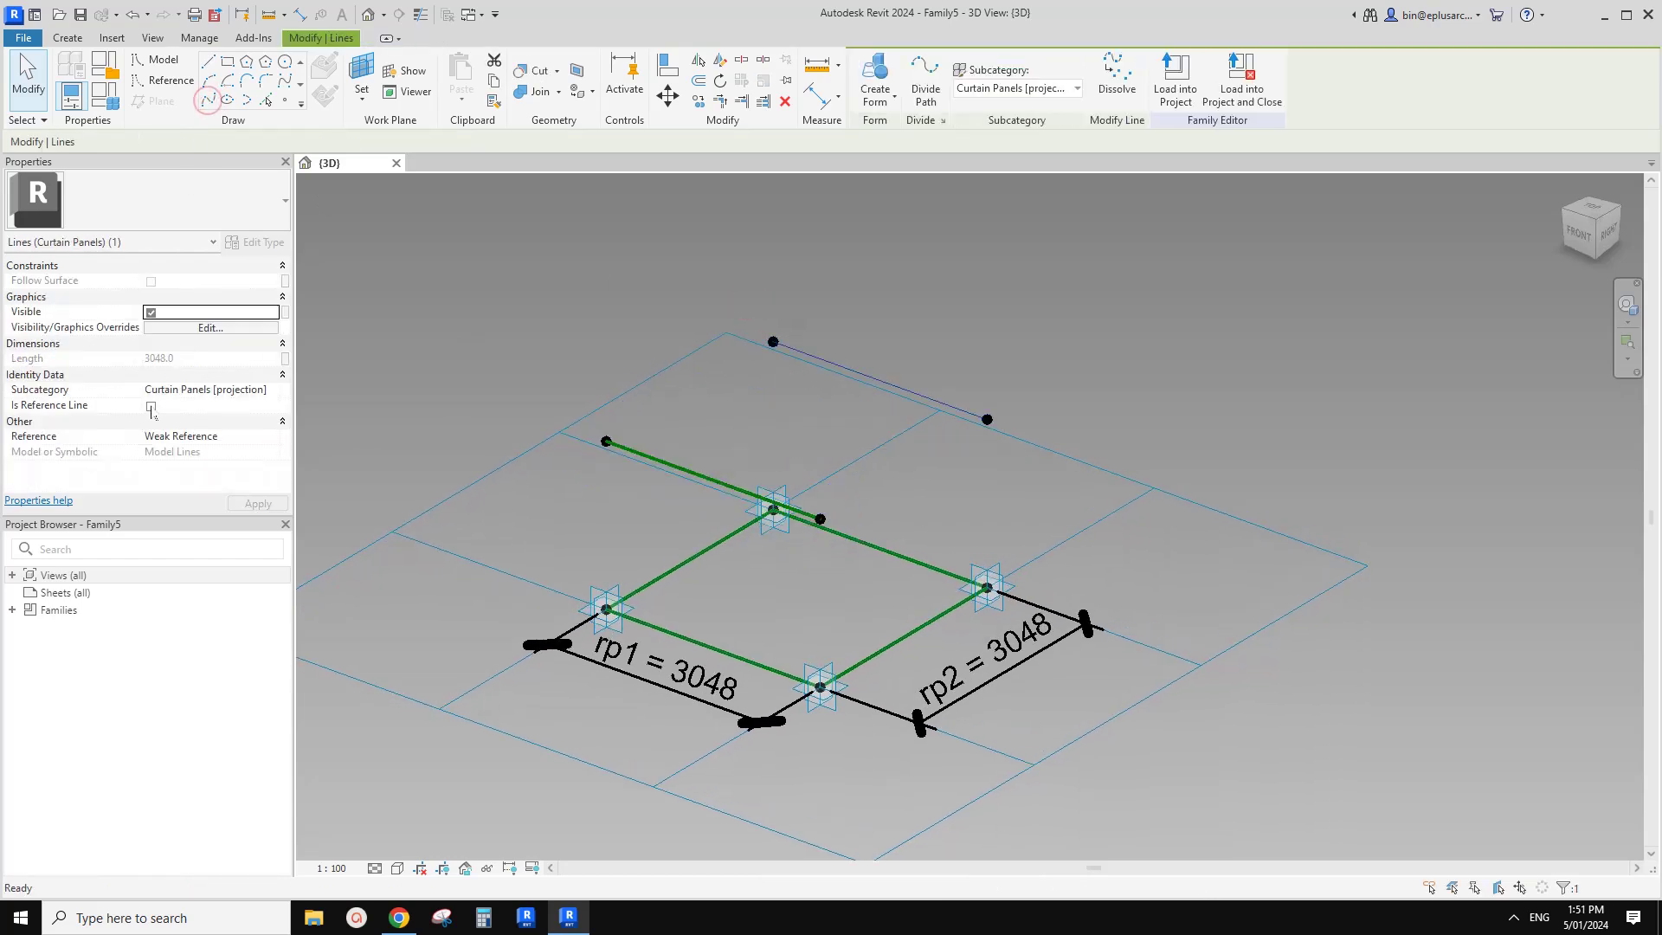
pyautogui.moveTo(868, 349); pyautogui.dragTo(816, 383, button='middle')
pyautogui.click(646, 312)
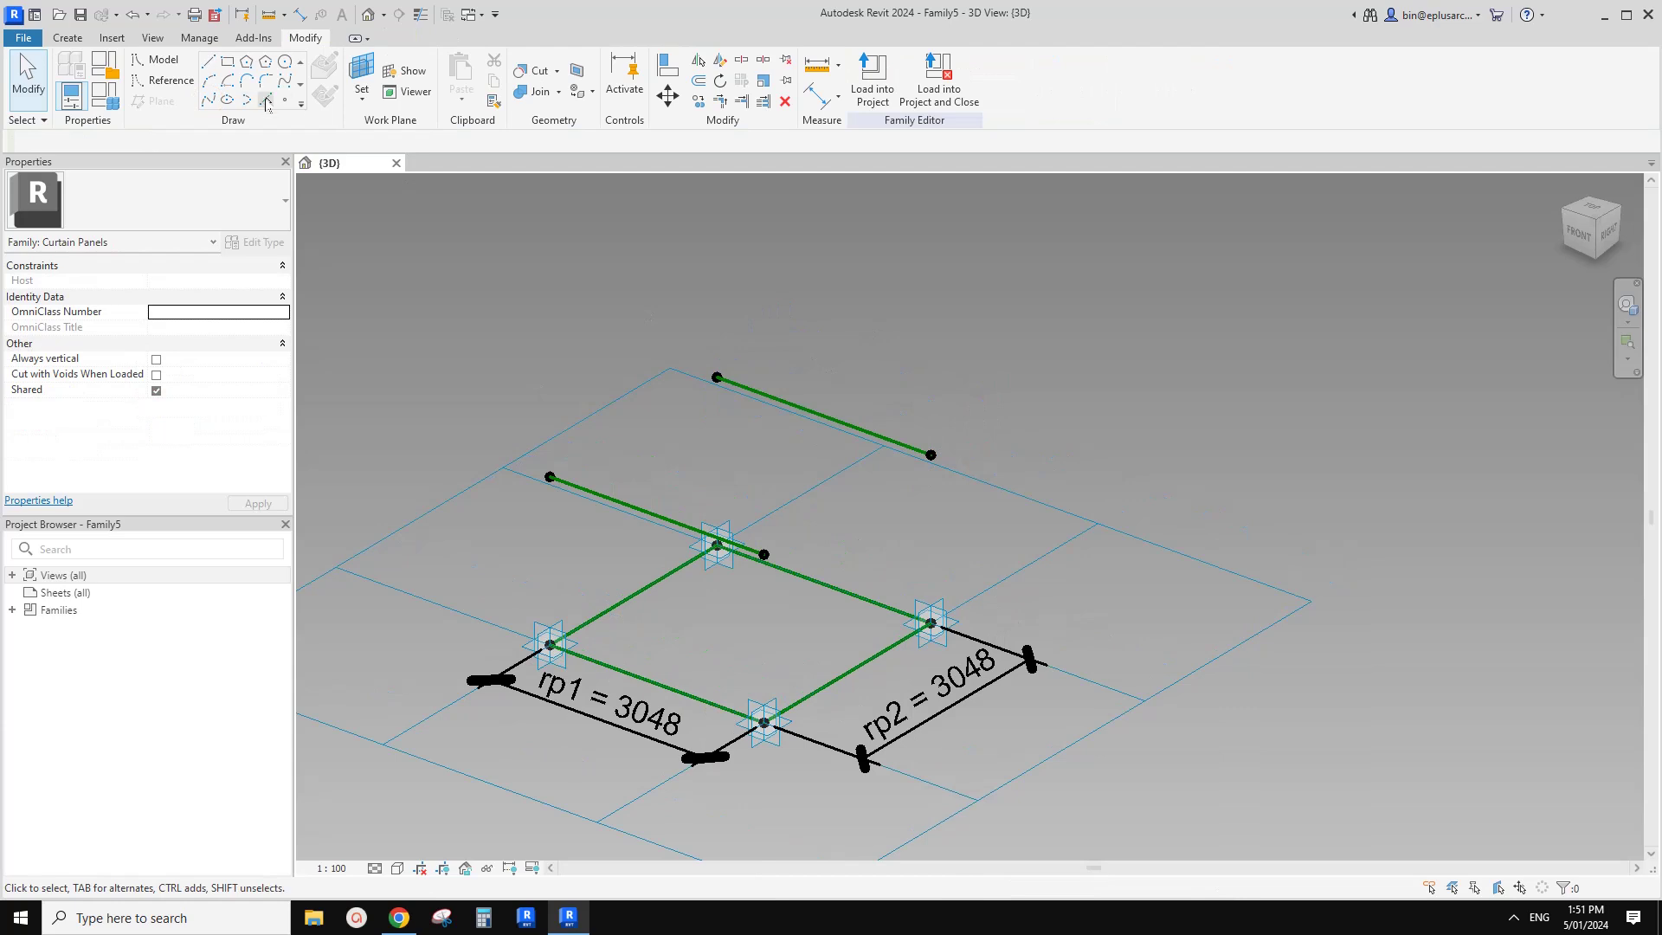
# Place a reference point near the middle of each of the two upper reference lines, drawing on face
pyautogui.click(284, 101)
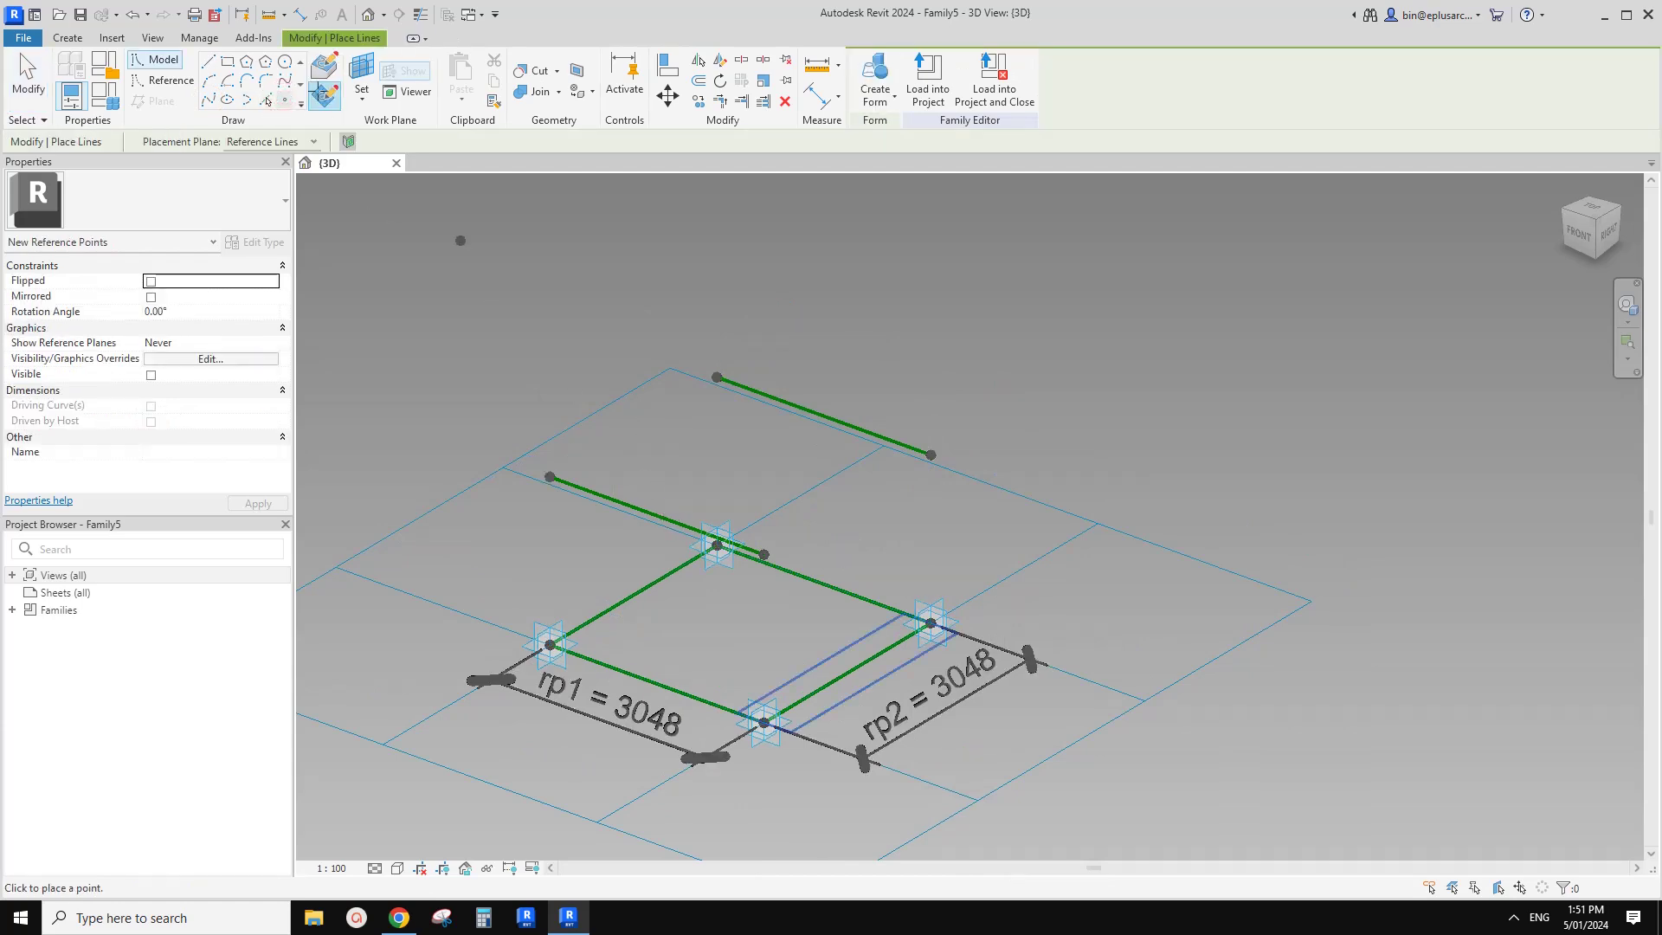
pyautogui.click(325, 71)
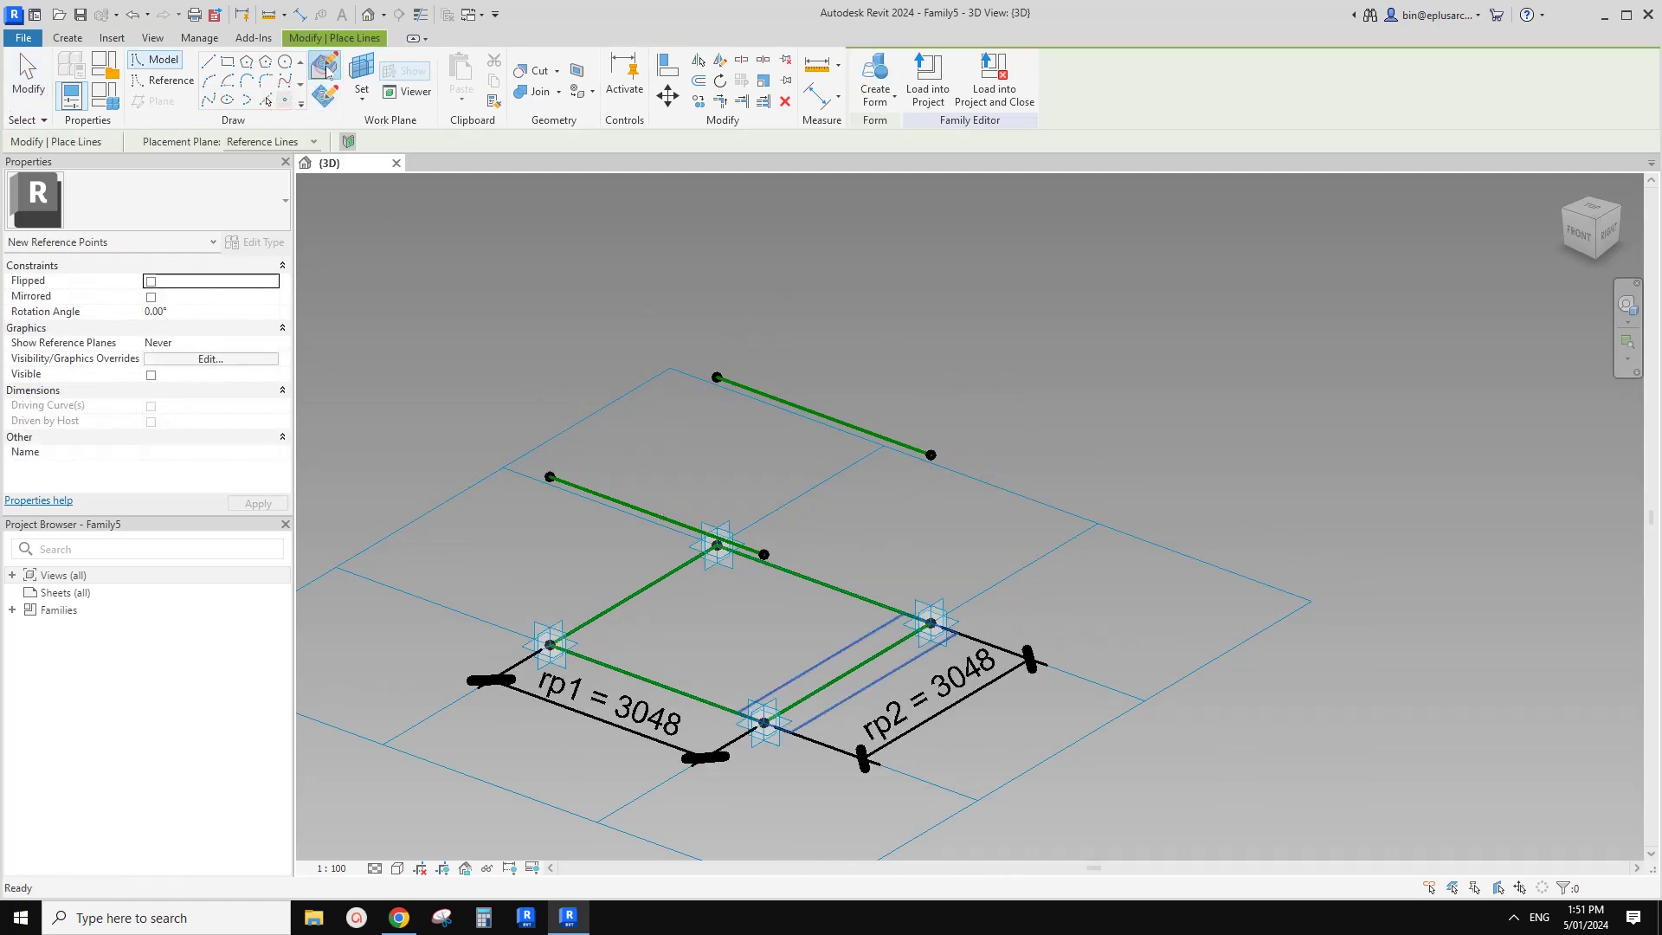
pyautogui.click(657, 515)
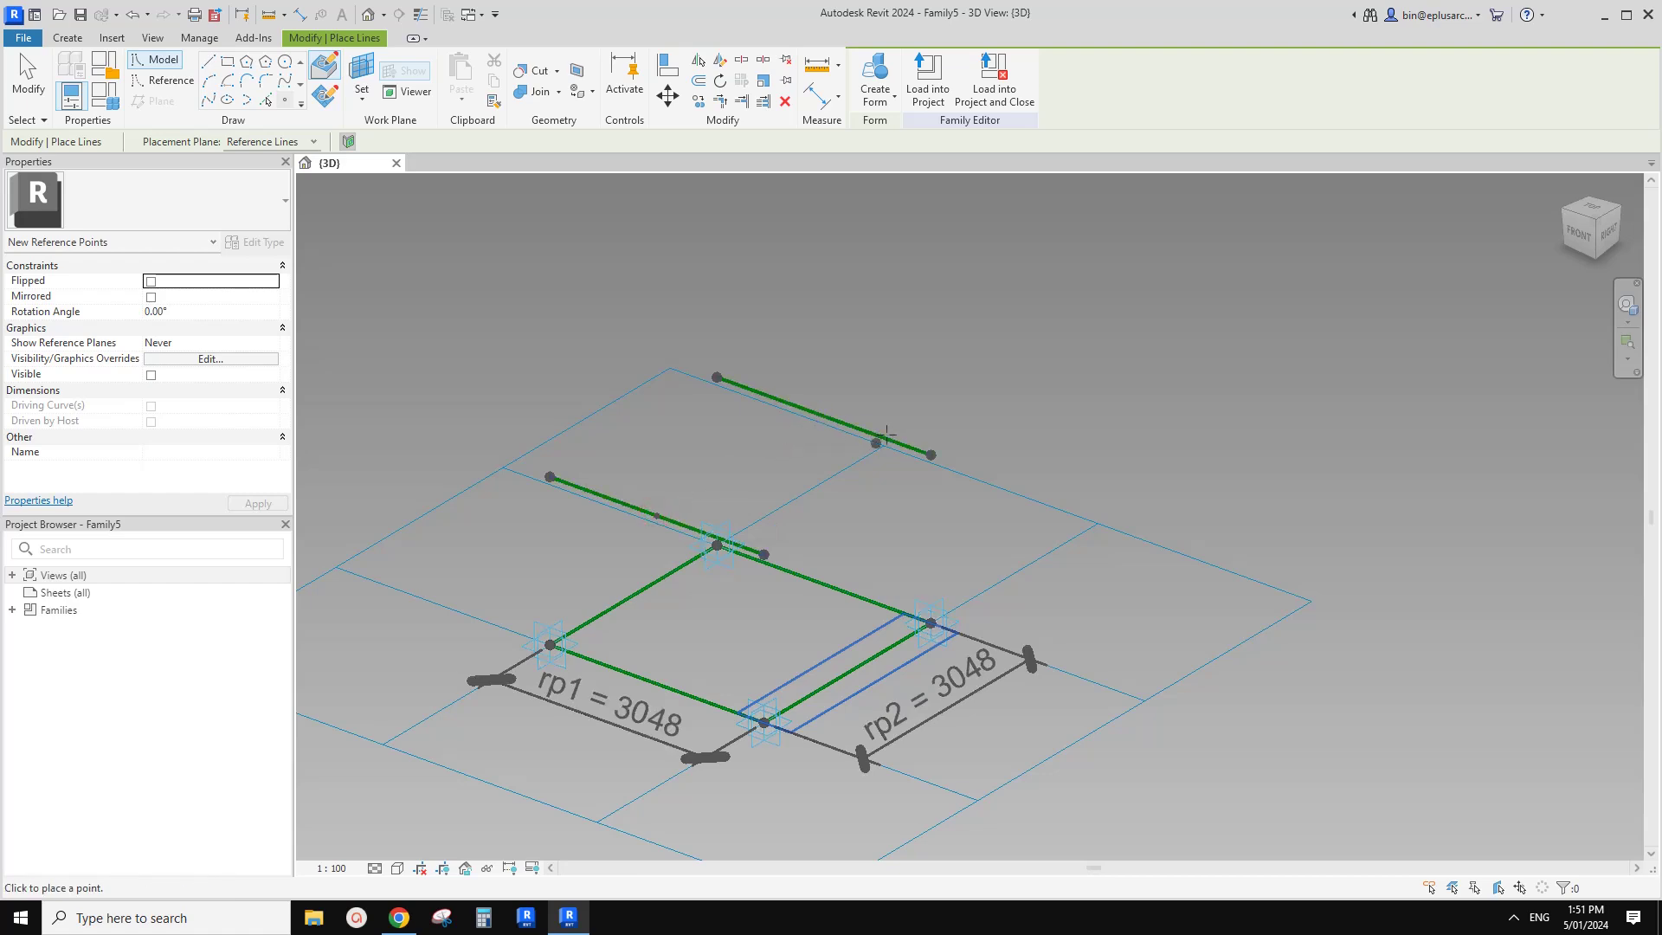
pyautogui.keyDown('shift'); pyautogui.moveTo(879, 416); pyautogui.dragTo(787, 438, button='middle'); pyautogui.keyUp('shift')
pyautogui.press('Escape')
pyautogui.press('Escape')
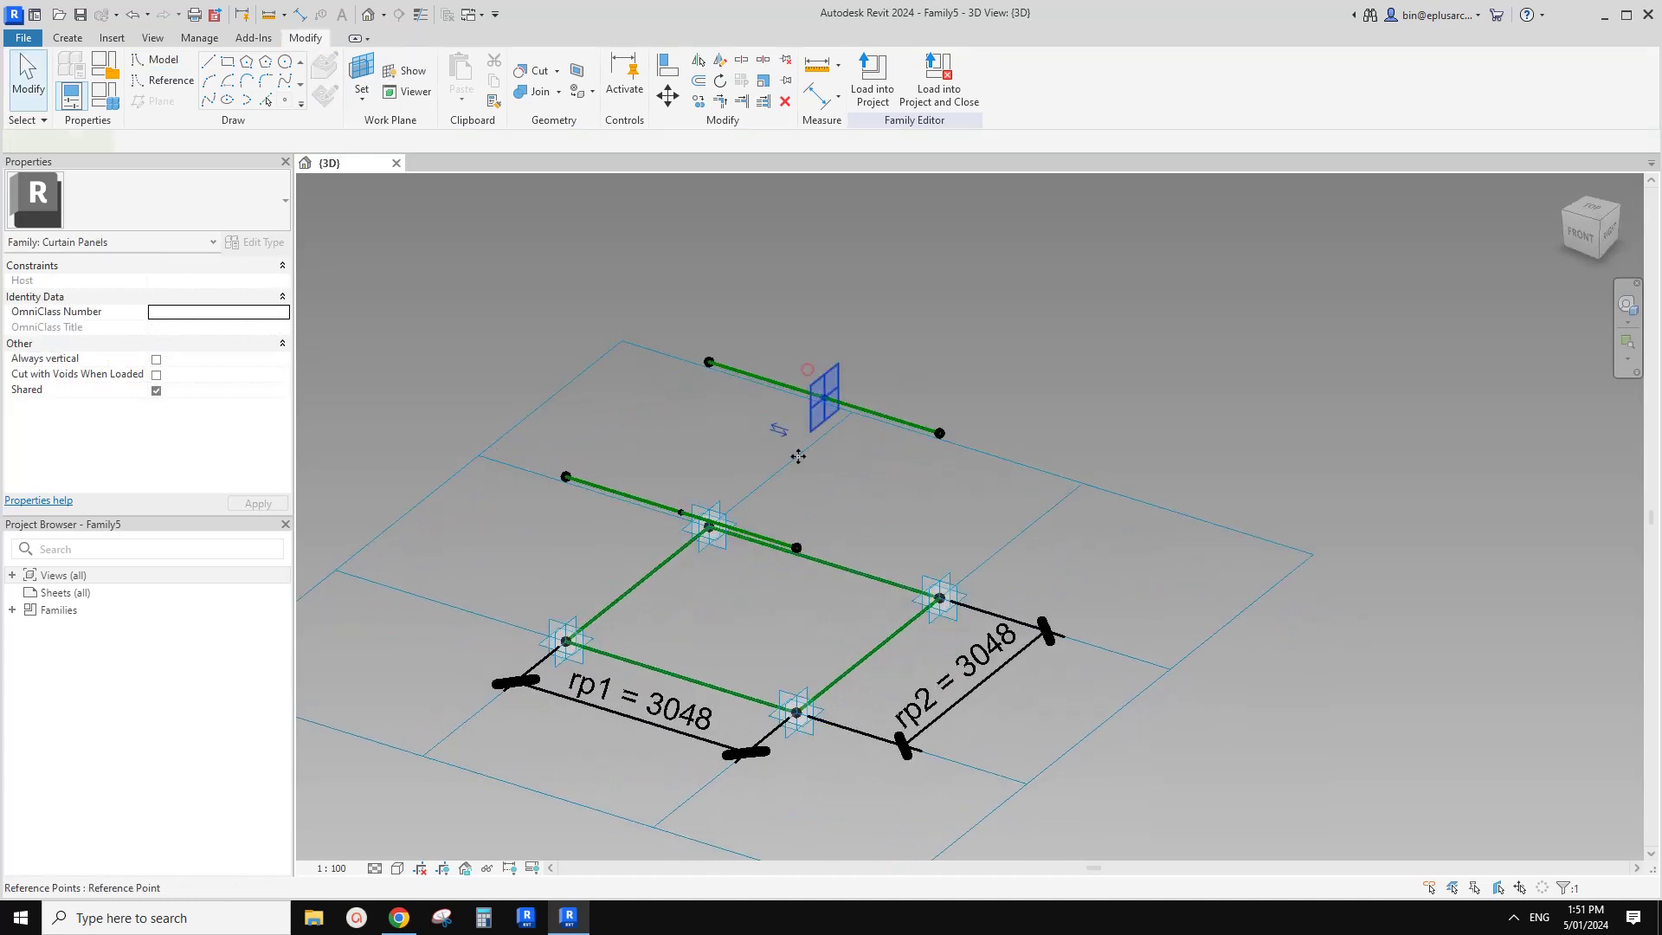
# Connect the midpoints of the two upper reference lines with a spline through points and make it a reference line
pyautogui.click(797, 456)
pyautogui.keyDown('ctrl'); pyautogui.click(729, 479); pyautogui.keyUp('ctrl')
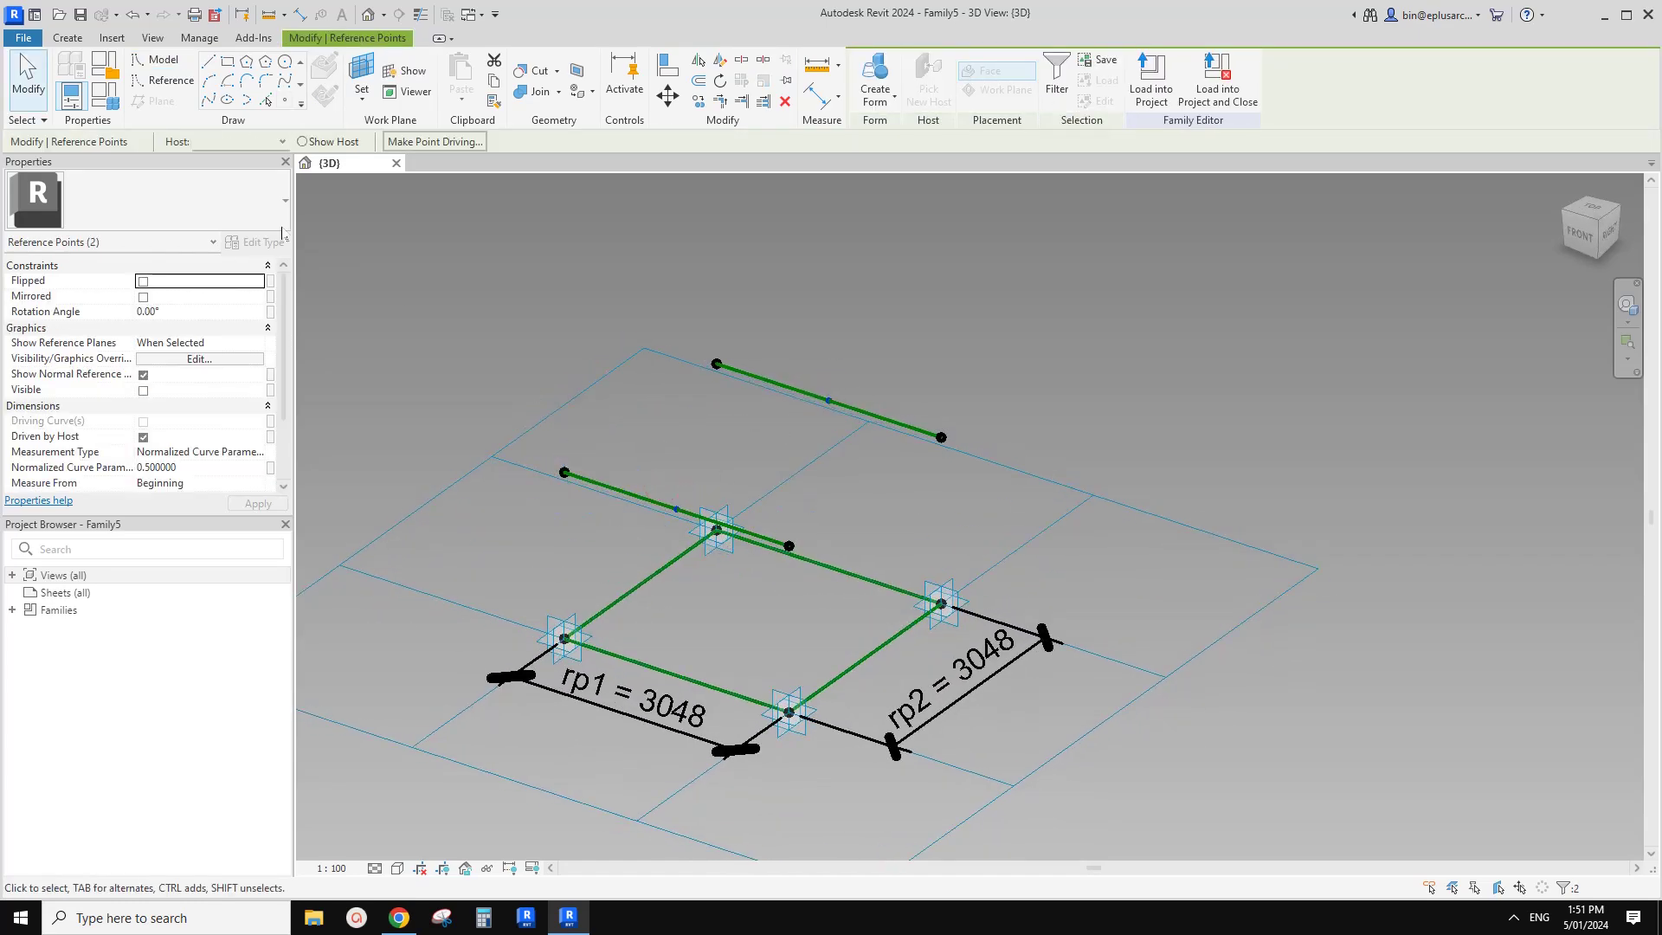
pyautogui.click(212, 99)
pyautogui.click(151, 406)
pyautogui.keyDown('shift'); pyautogui.moveTo(710, 446); pyautogui.dragTo(787, 454, button='middle'); pyautogui.keyUp('shift')
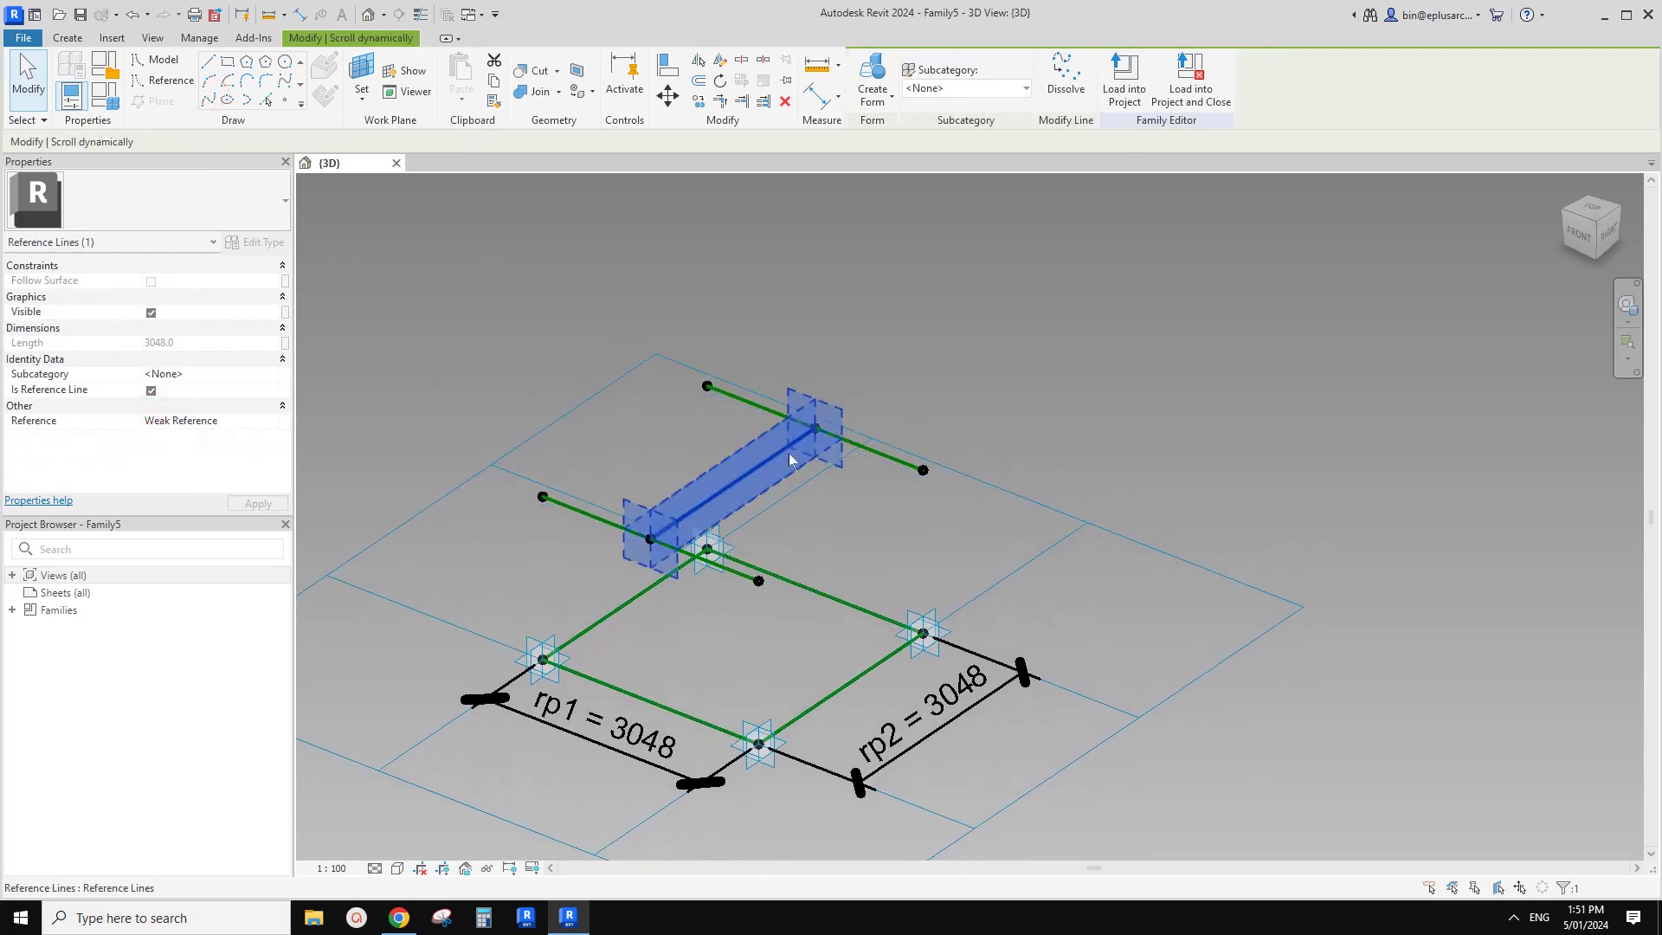
pyautogui.keyDown('shift'); pyautogui.moveTo(713, 399); pyautogui.dragTo(719, 422, button='middle'); pyautogui.keyUp('shift')
pyautogui.scroll(1, 719, 422)
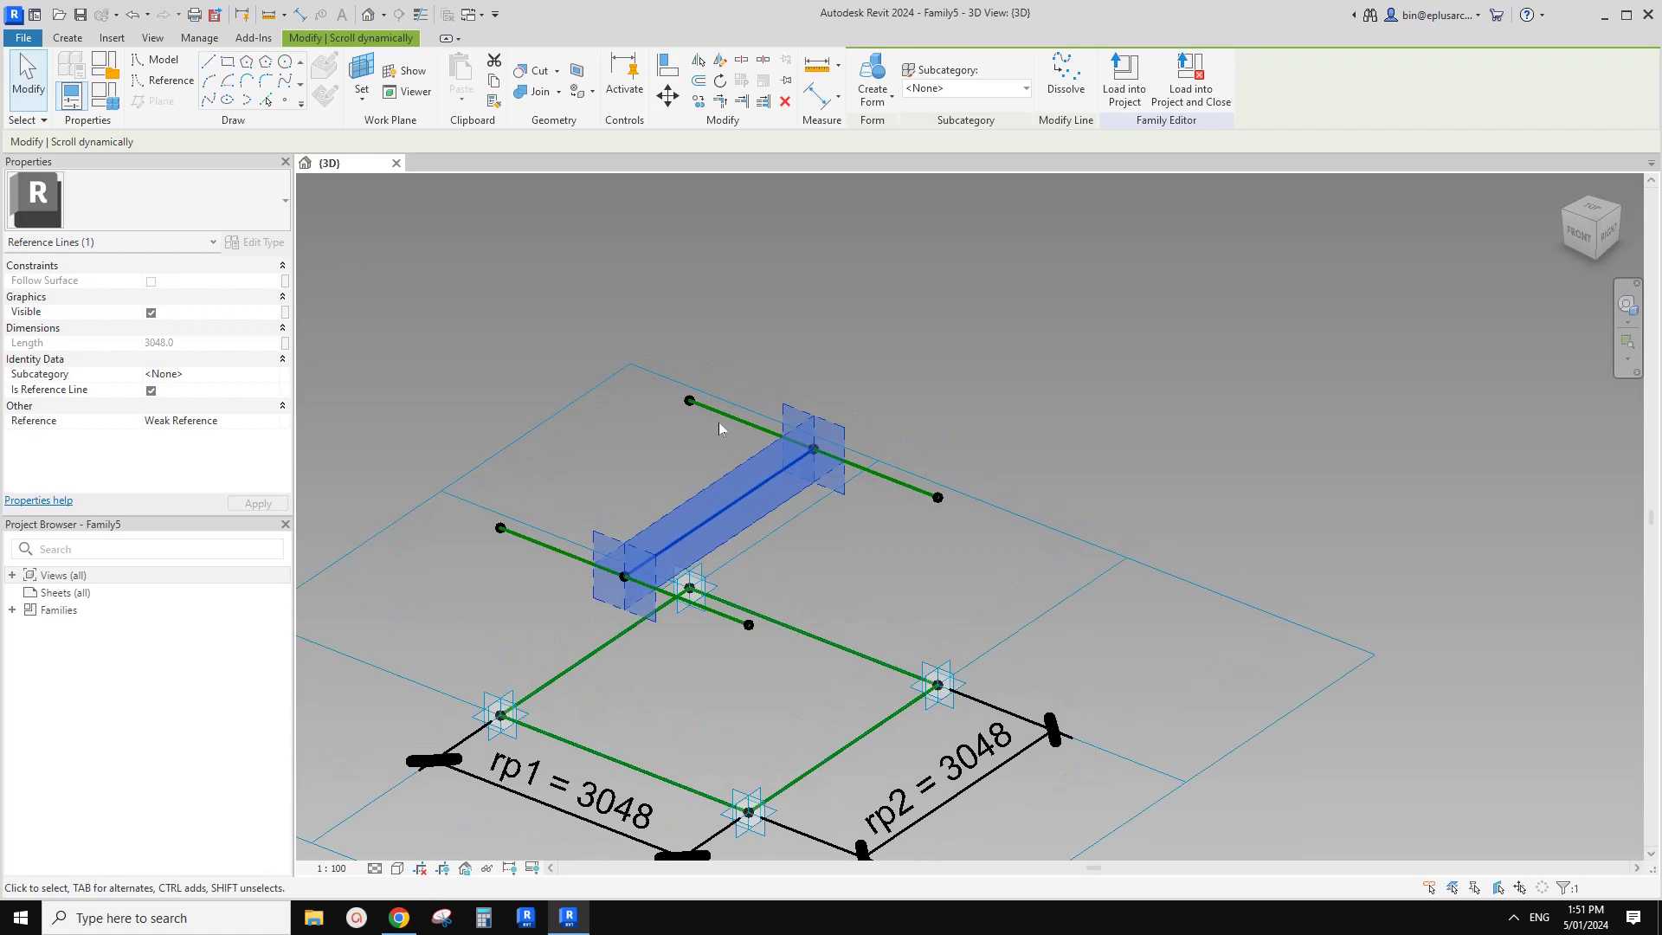
# Place a reference point at the middle of the reference line joining the two upper lines
pyautogui.click(287, 103)
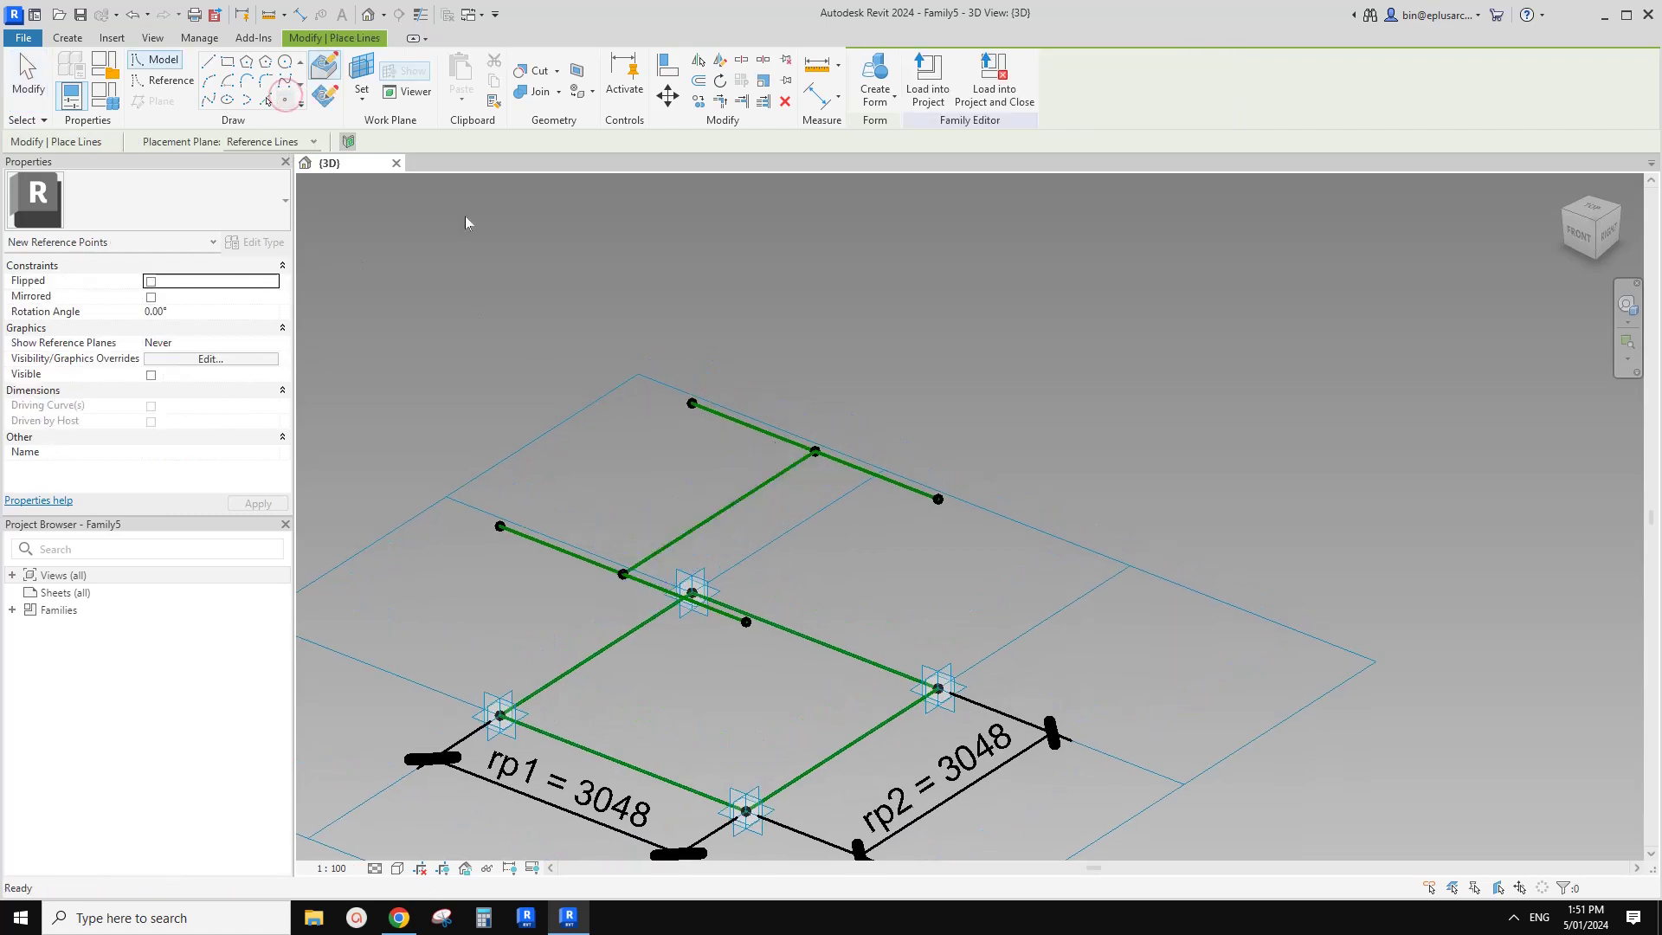
pyautogui.click(717, 514)
pyautogui.press('Escape')
pyautogui.press('Escape')
pyautogui.keyDown('shift'); pyautogui.moveTo(761, 454); pyautogui.dragTo(724, 495, button='middle'); pyautogui.keyUp('shift')
# Connect the central upper point to the rp1 edge's far corner, away from rp2, with a spline through points and make it a reference line
pyautogui.click(737, 515)
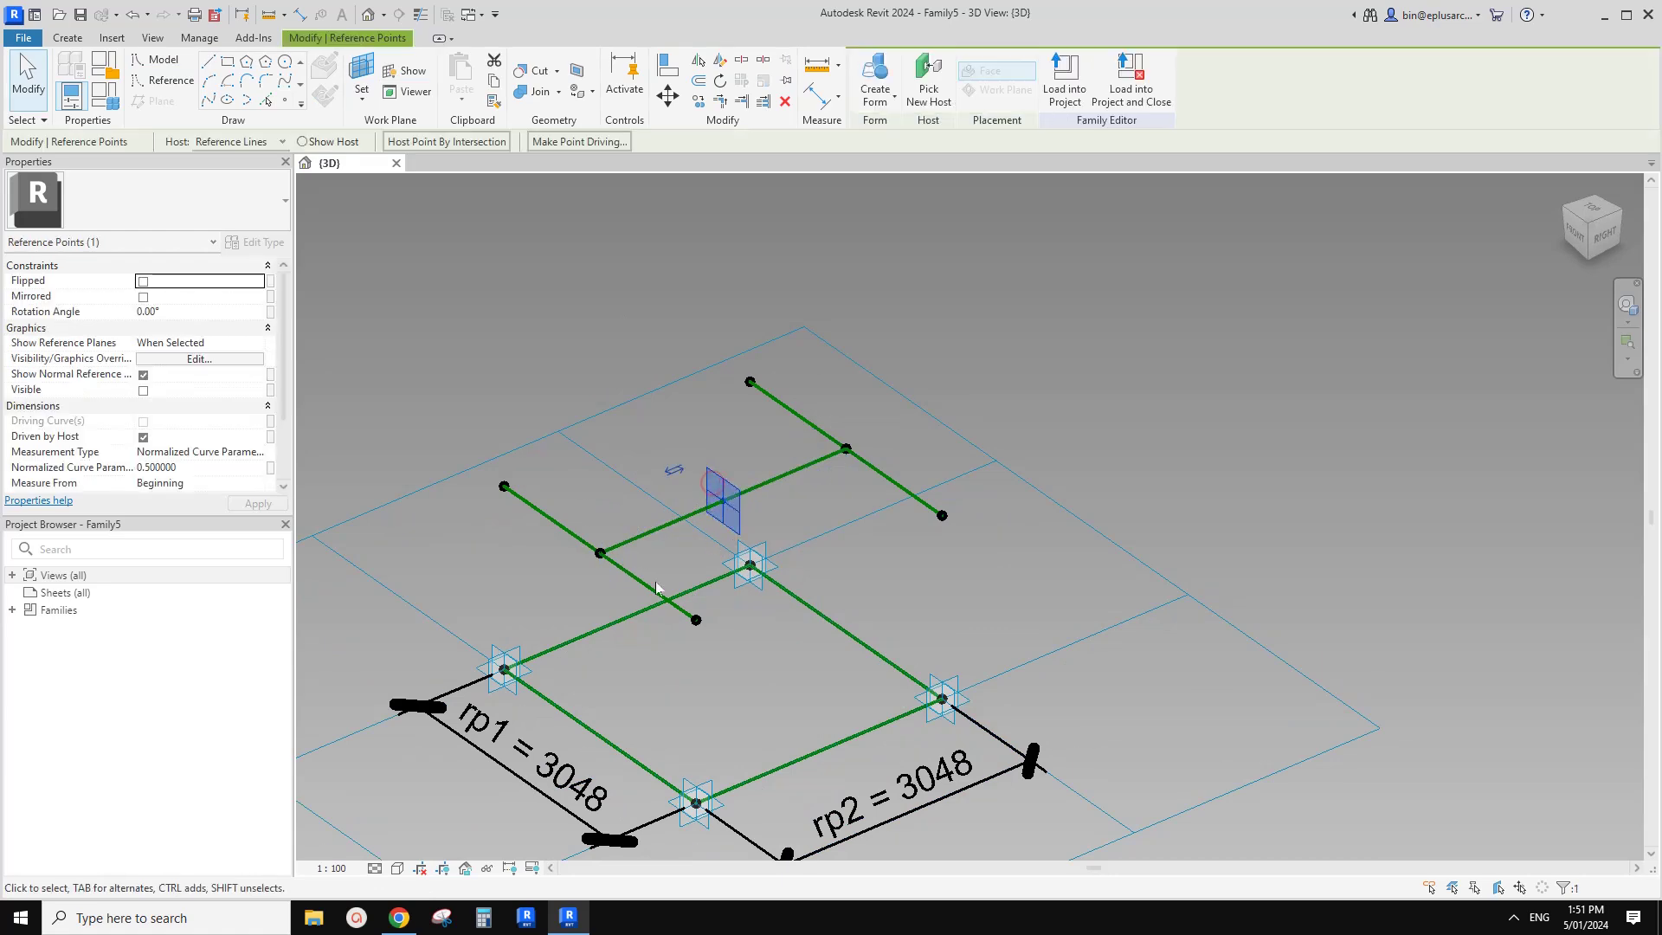
pyautogui.keyDown('ctrl'); pyautogui.click(503, 667); pyautogui.keyUp('ctrl')
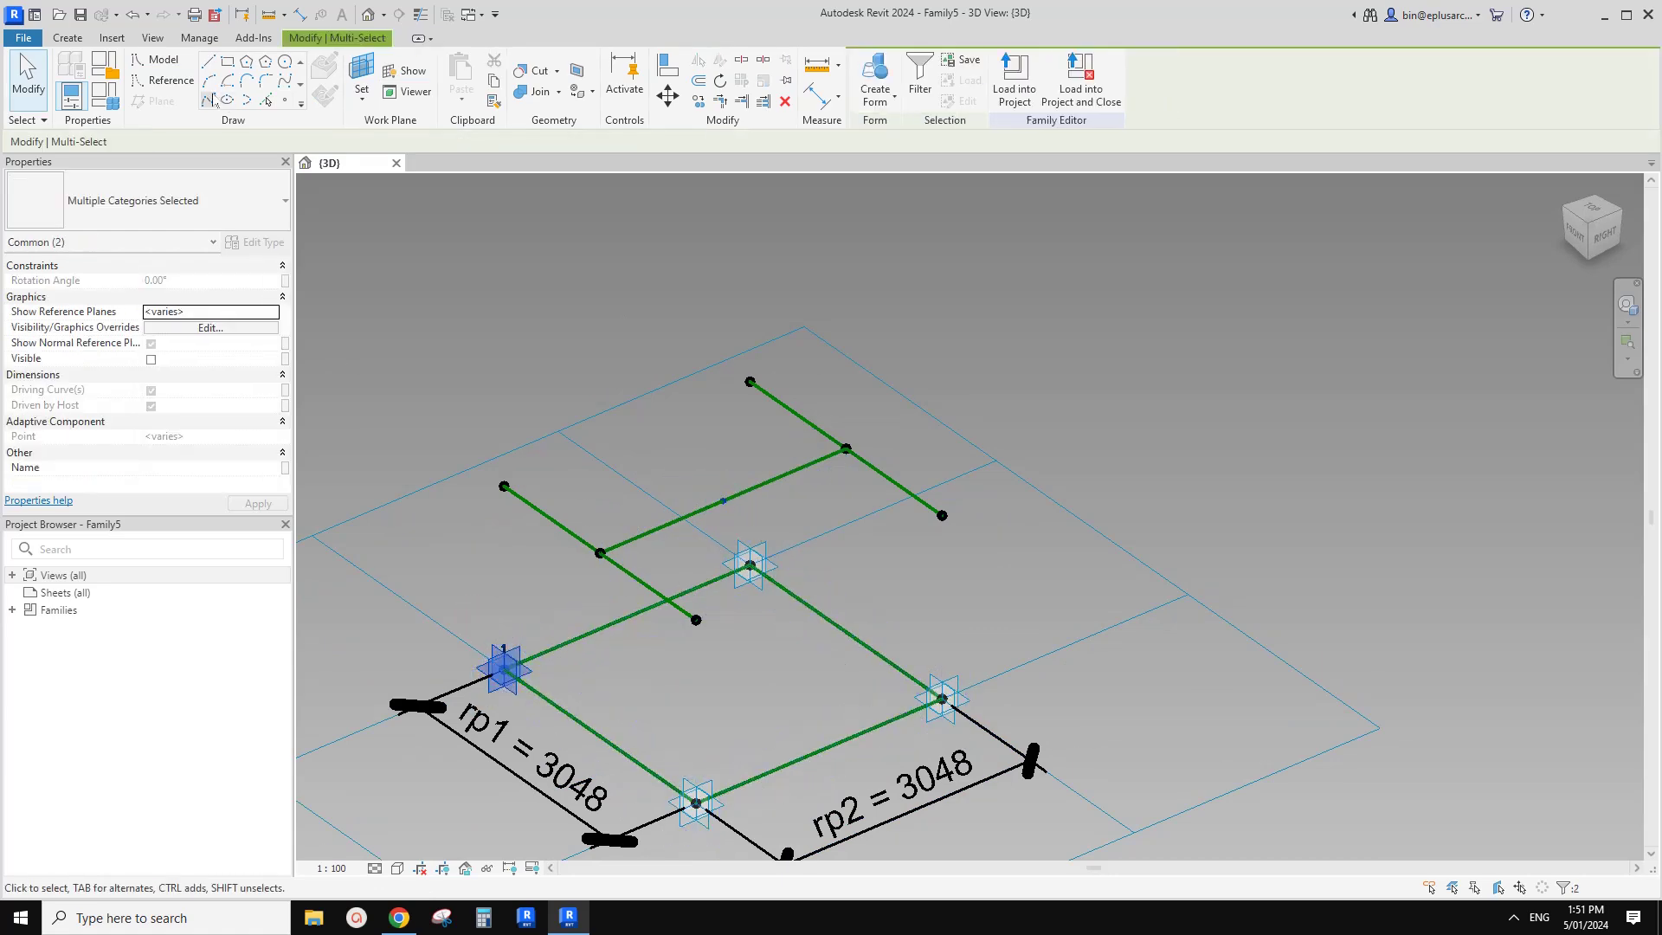
pyautogui.click(207, 100)
pyautogui.click(151, 406)
# Connect the central upper point to the base corner diagonally opposite the shared rp1 and rp2 corner, using a spline made into a reference line
pyautogui.moveTo(693, 468); pyautogui.dragTo(750, 536)
pyautogui.keyDown('ctrl'); pyautogui.click(777, 561); pyautogui.keyUp('ctrl')
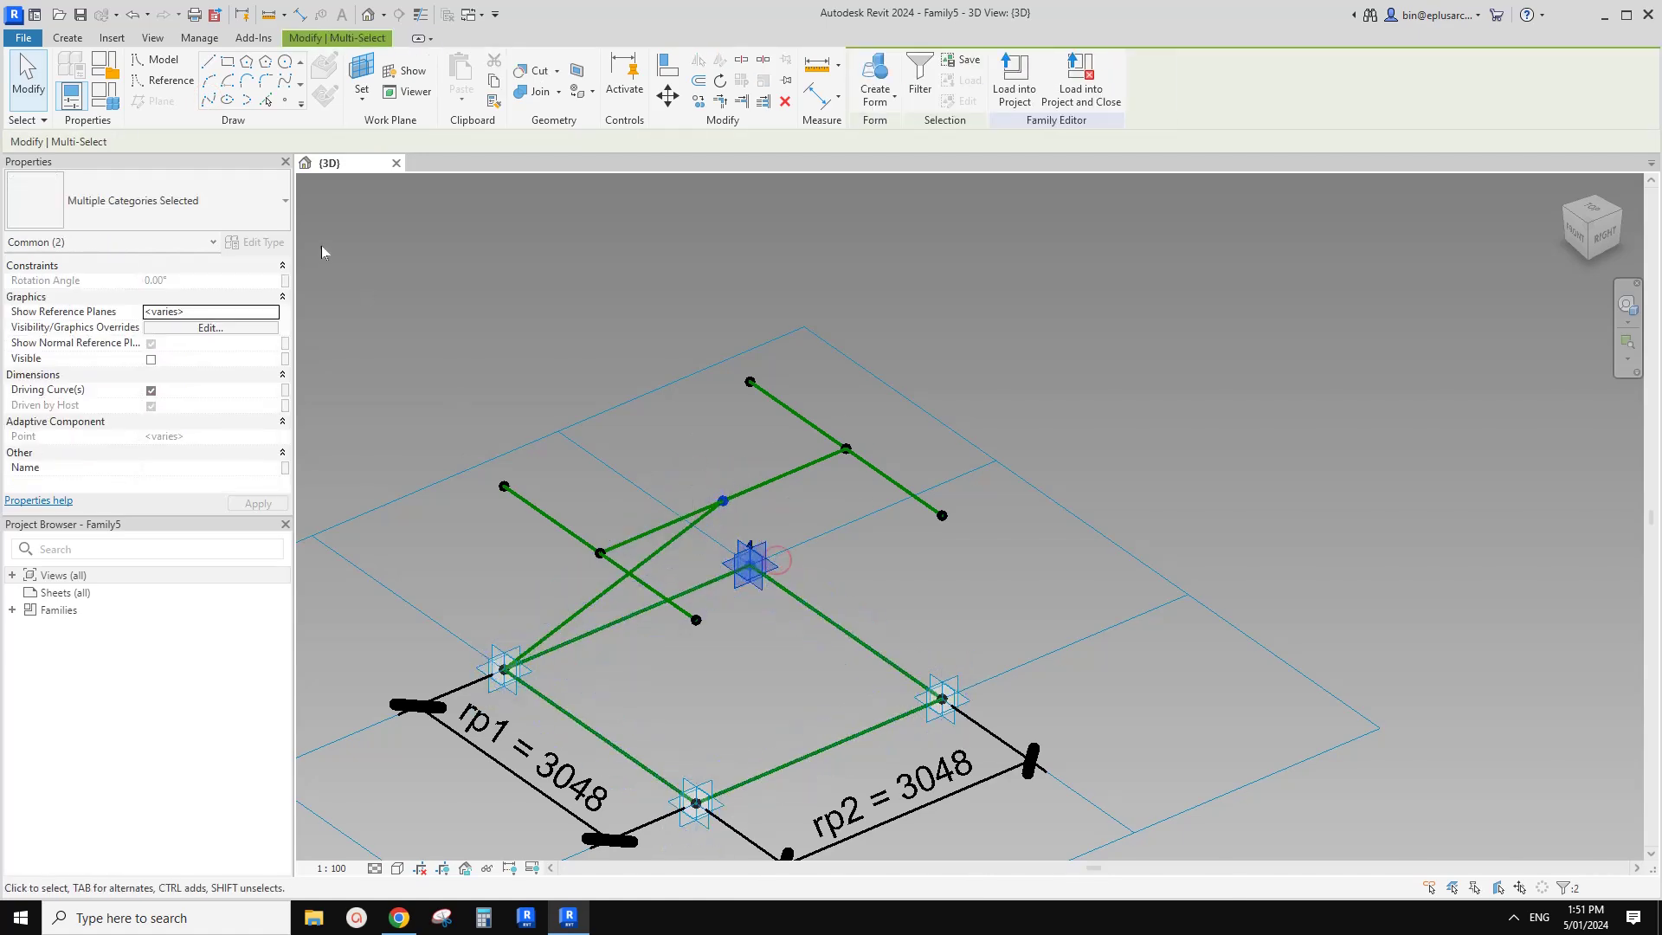
pyautogui.click(207, 99)
pyautogui.click(150, 406)
# Connect the central upper point to each of the two corners of the rp2 edge with separate splines through points
pyautogui.moveTo(662, 349); pyautogui.dragTo(722, 431)
pyautogui.keyDown('ctrl'); pyautogui.click(898, 604); pyautogui.keyUp('ctrl')
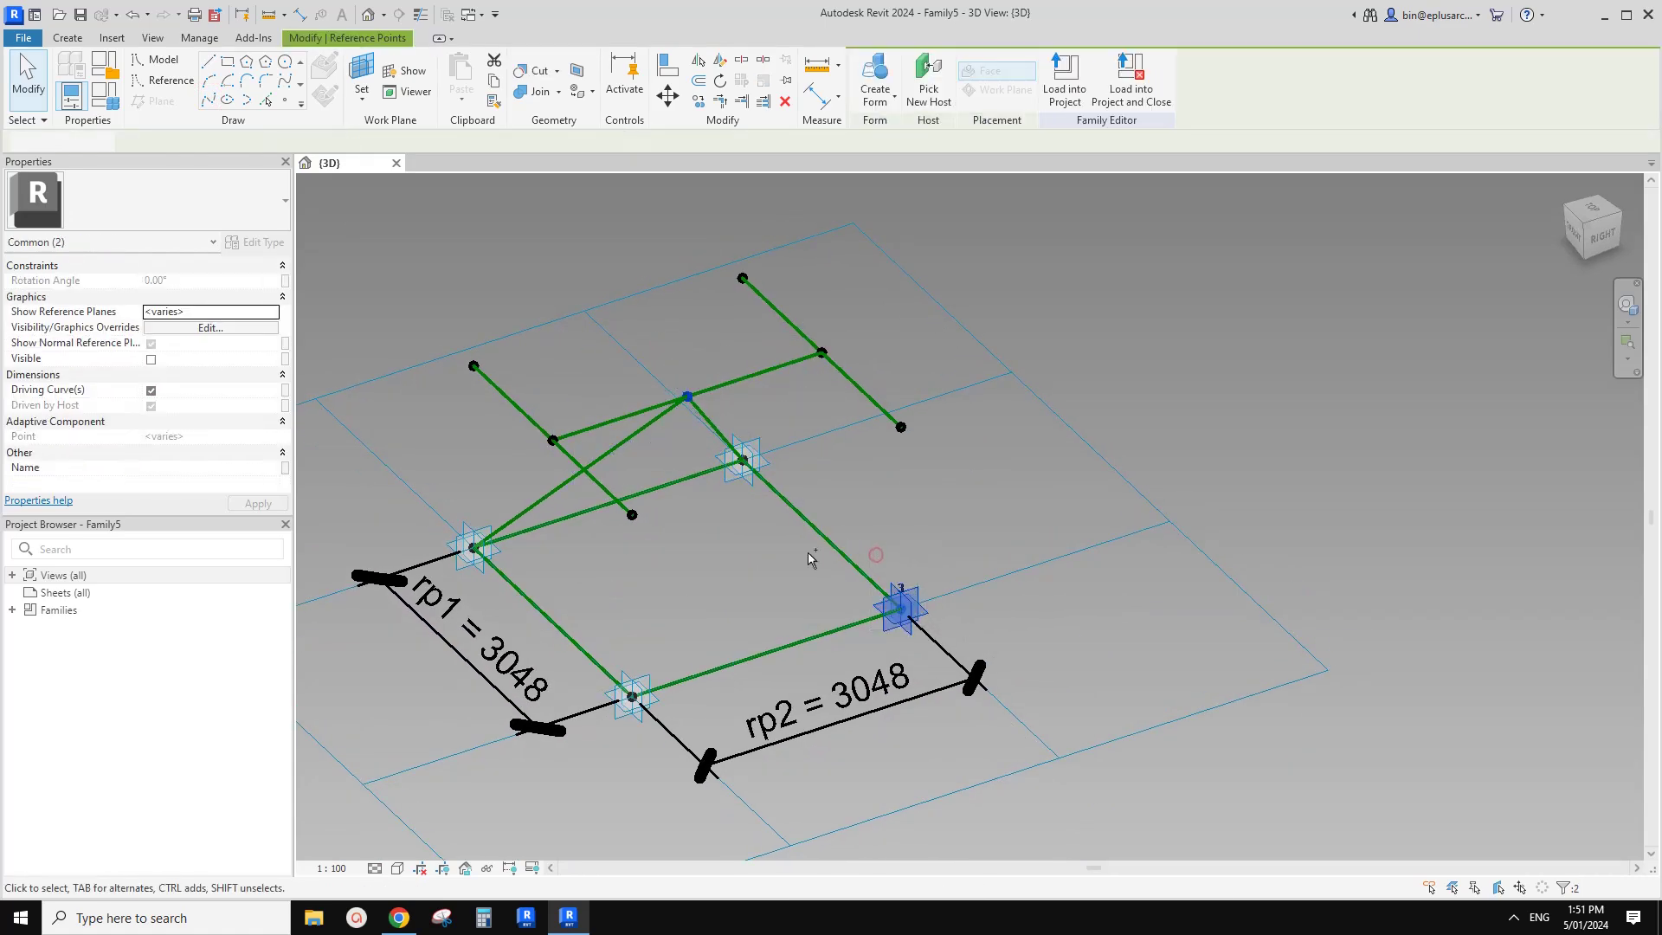
pyautogui.click(208, 99)
pyautogui.moveTo(655, 352); pyautogui.dragTo(719, 427)
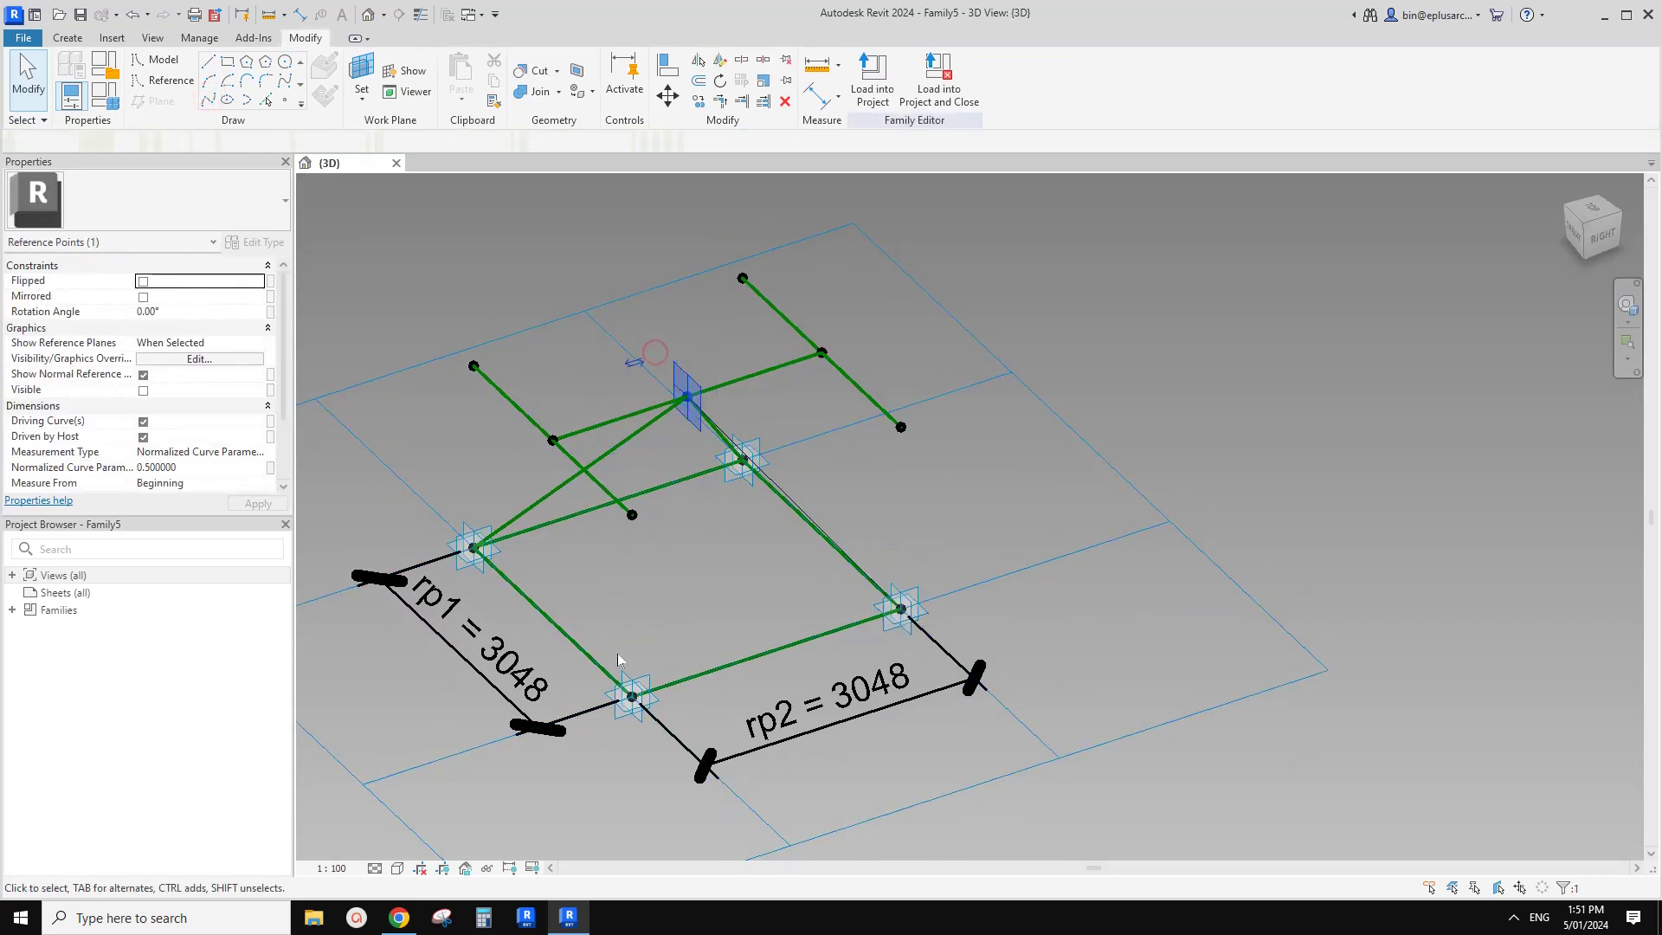
pyautogui.keyDown('ctrl'); pyautogui.click(632, 696); pyautogui.keyUp('ctrl')
pyautogui.click(207, 99)
# Convert the two splines running from the central upper point to the rp2 edge corners into reference lines
pyautogui.keyDown('shift'); pyautogui.moveTo(848, 563); pyautogui.dragTo(932, 548, button='middle'); pyautogui.keyUp('shift')
pyautogui.click(743, 473)
pyautogui.keyDown('ctrl'); pyautogui.click(663, 547); pyautogui.keyUp('ctrl')
pyautogui.click(150, 406)
pyautogui.click(605, 386)
# Connect the two offset points above the edge opposite rp2 with a spline through points and make it a reference line
pyautogui.scroll(-1, 646, 428)
pyautogui.keyDown('shift'); pyautogui.moveTo(712, 421); pyautogui.dragTo(654, 365, button='middle'); pyautogui.keyUp('shift')
pyautogui.scroll(1, 655, 378)
pyautogui.moveTo(542, 269); pyautogui.dragTo(603, 341)
pyautogui.keyDown('ctrl'); pyautogui.moveTo(429, 405); pyautogui.dragTo(485, 468); pyautogui.keyUp('ctrl')
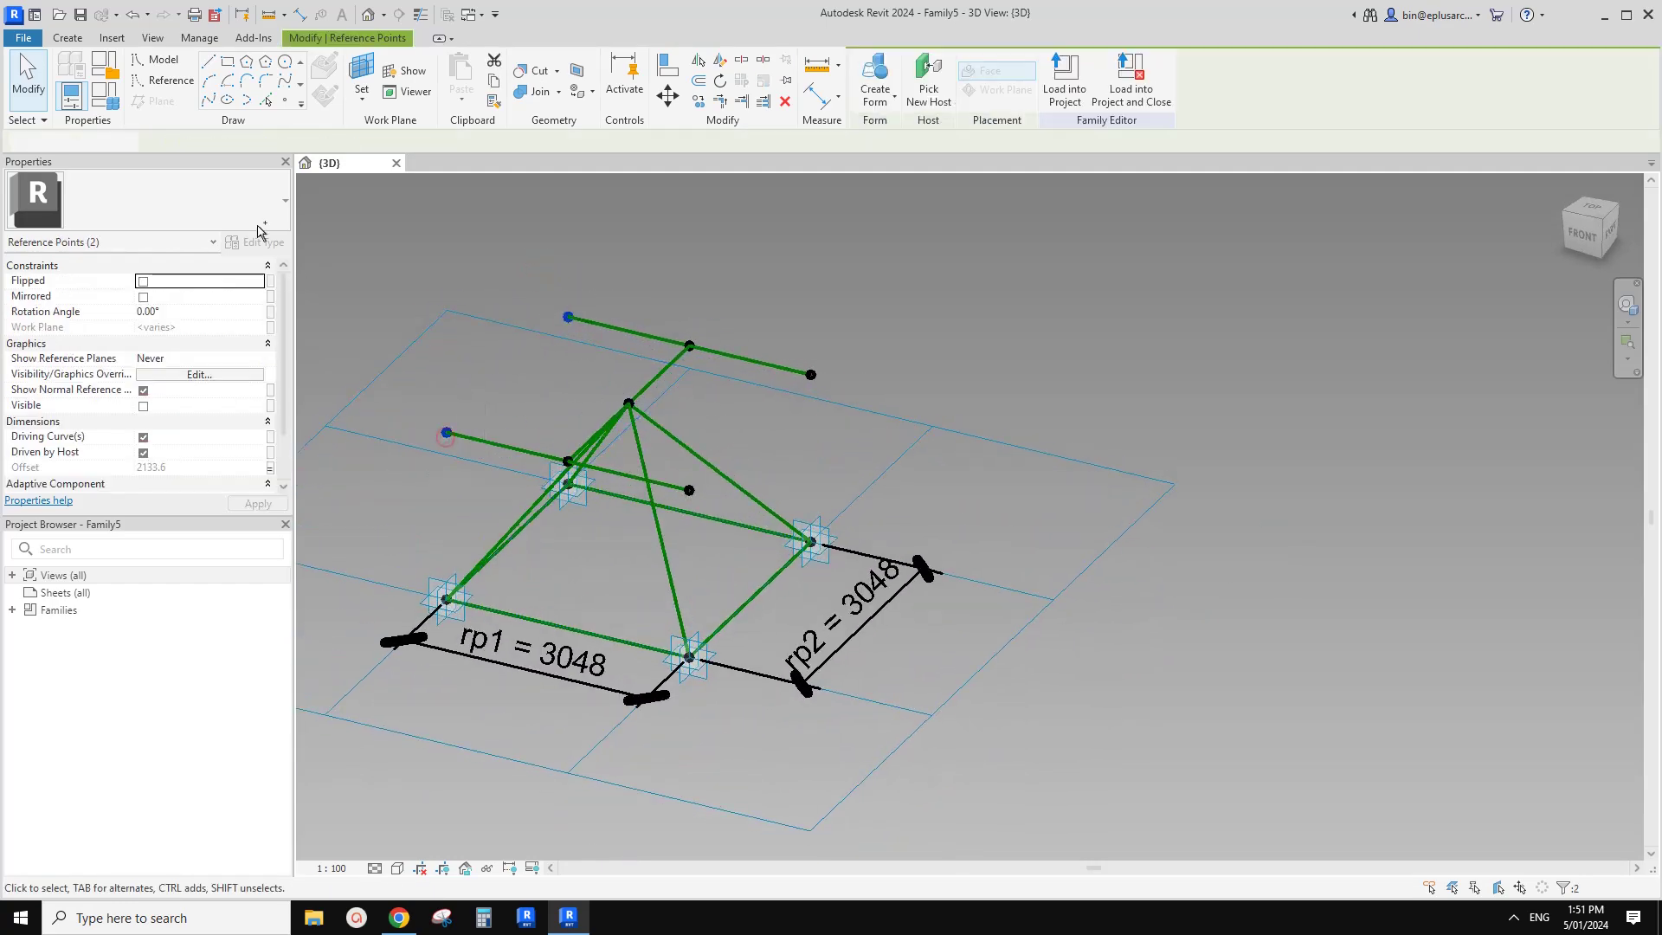
pyautogui.click(208, 99)
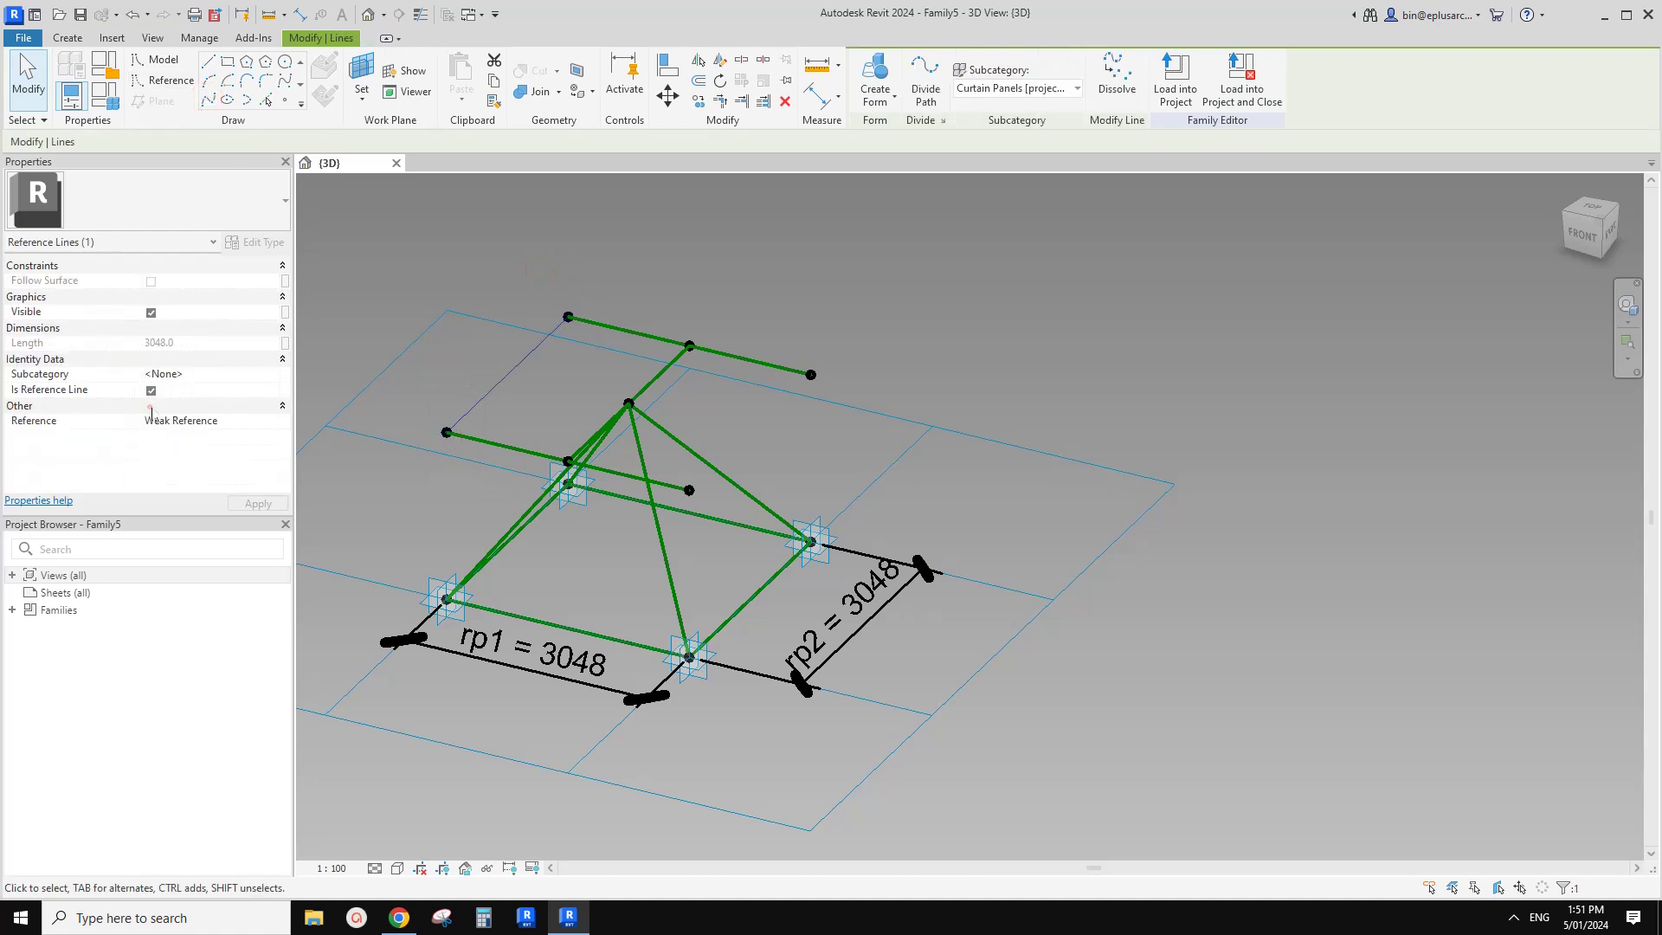
# Connect the two offset points above the rp2 edge with a spline through points and make it a reference line
pyautogui.moveTo(792, 331); pyautogui.dragTo(852, 409)
pyautogui.keyDown('ctrl'); pyautogui.moveTo(681, 470); pyautogui.dragTo(706, 511); pyautogui.keyUp('ctrl')
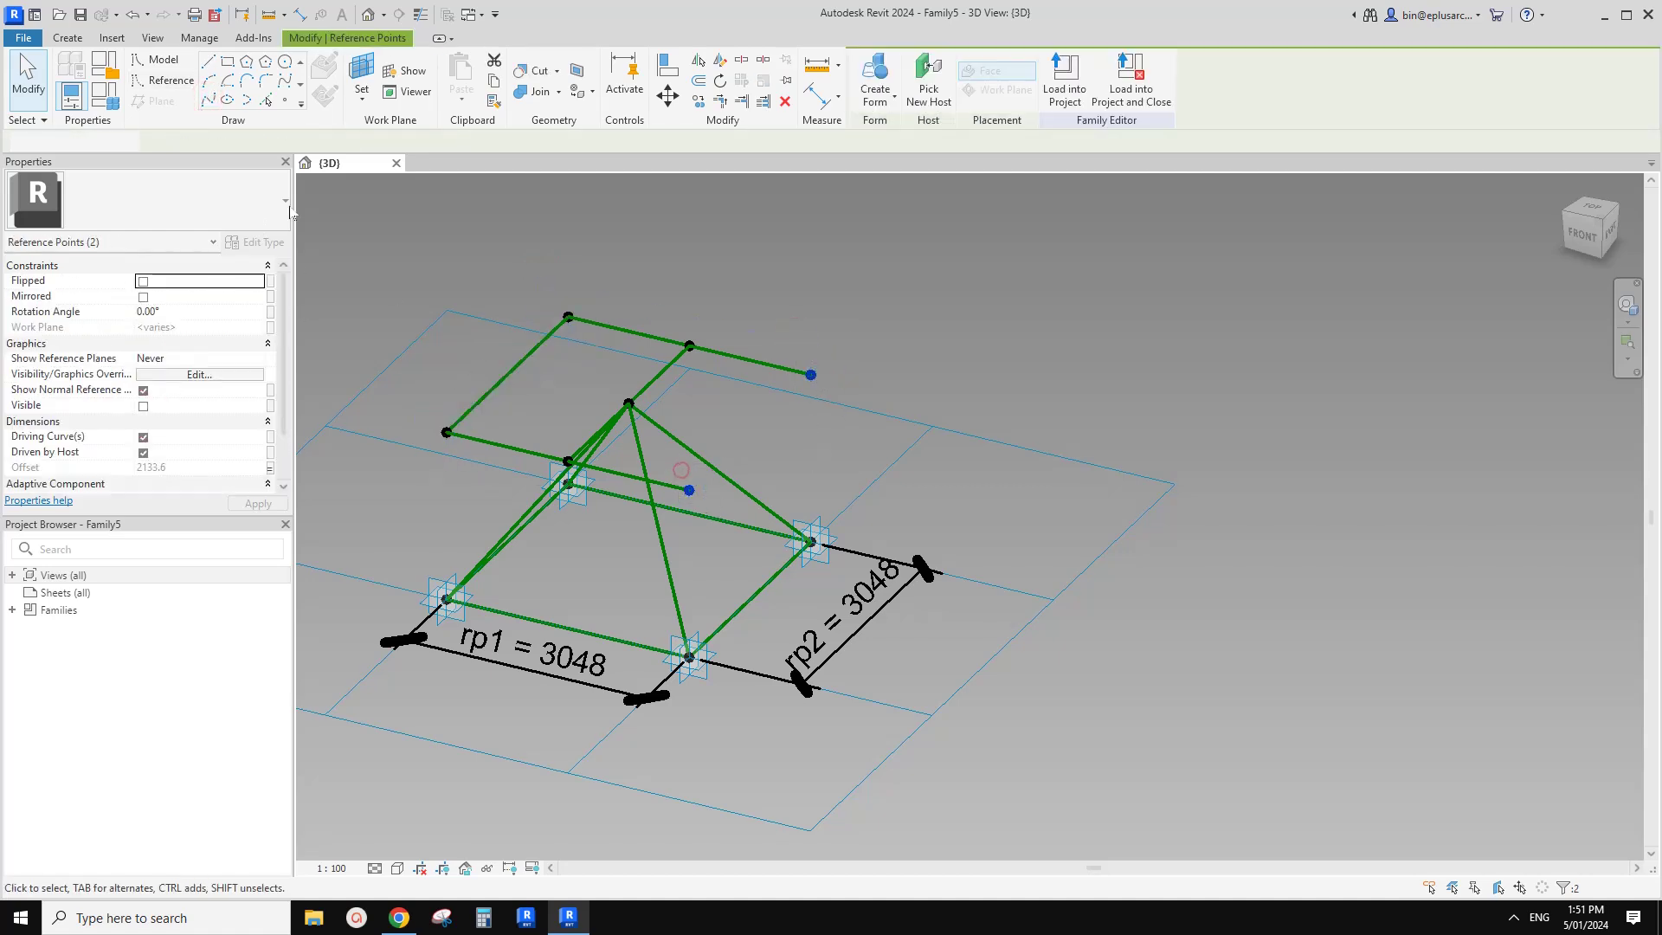
pyautogui.click(208, 99)
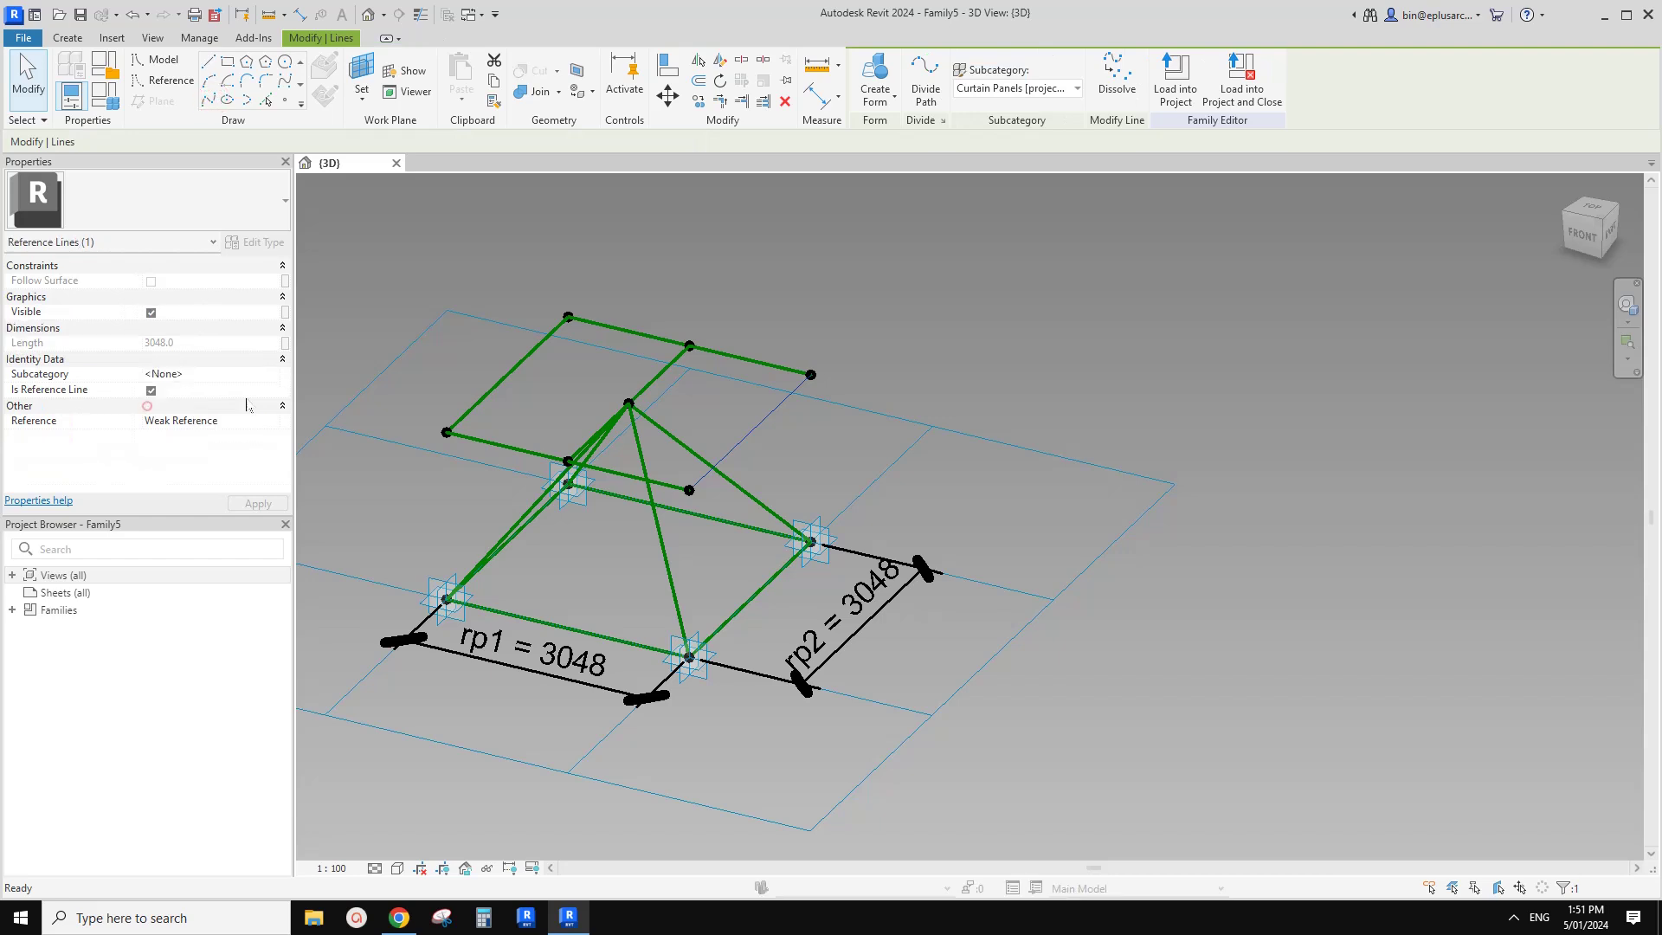
# Place a reference point at the middle of each of the two upper lines parallel to rp2 that close the upper square
pyautogui.click(284, 100)
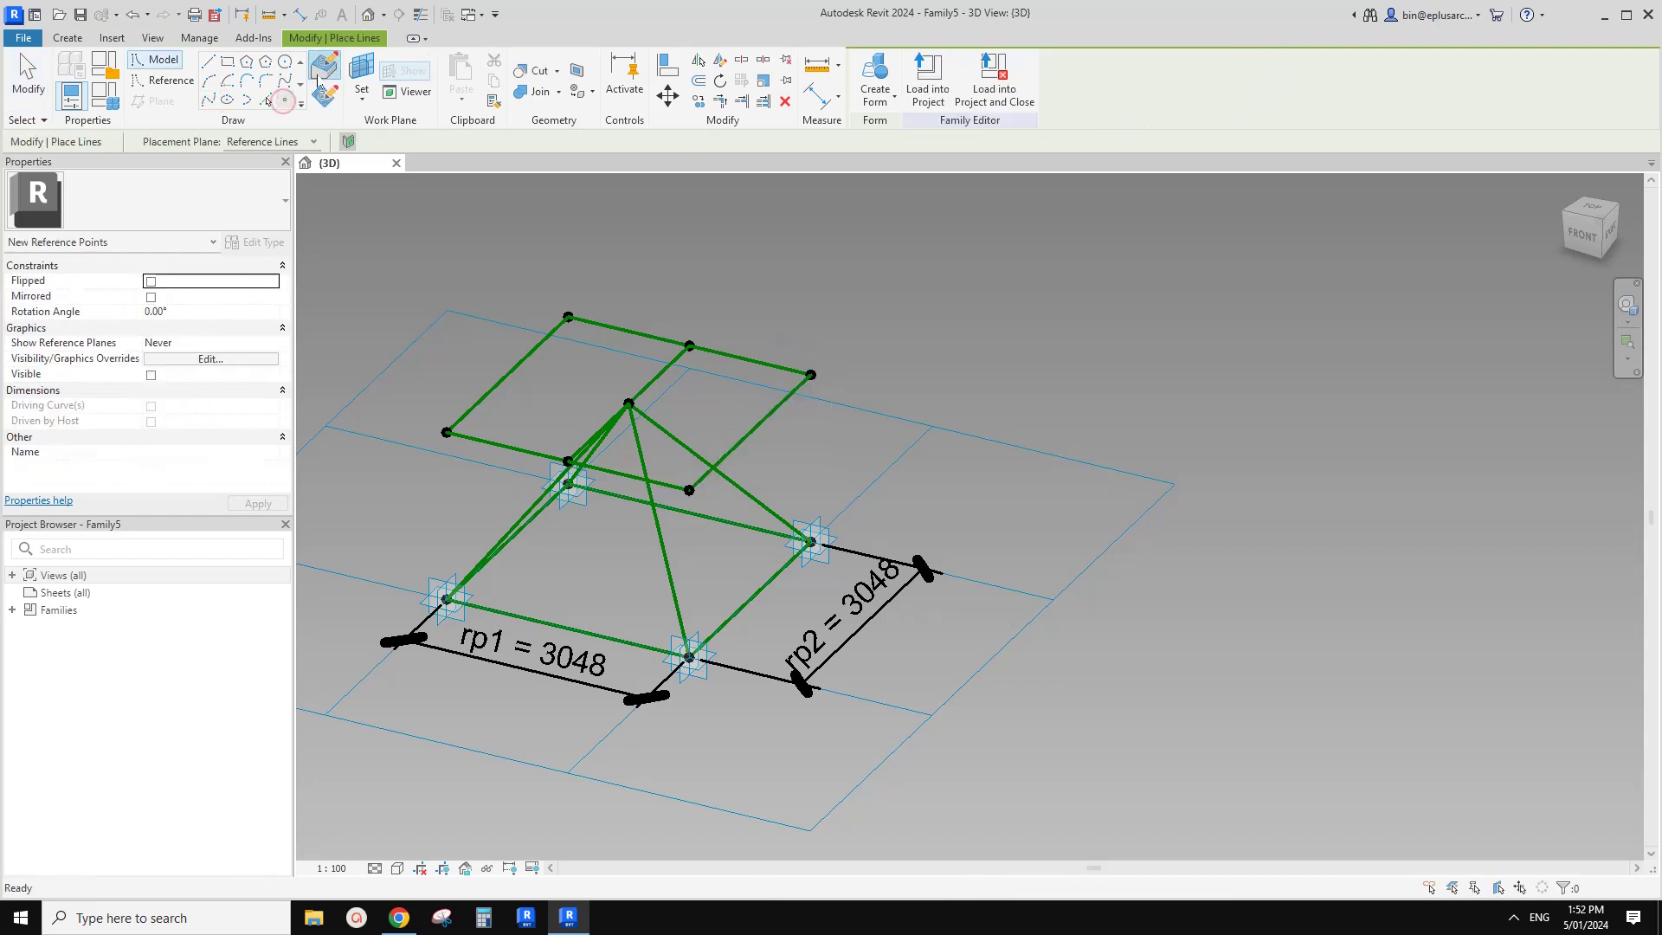
pyautogui.click(506, 373)
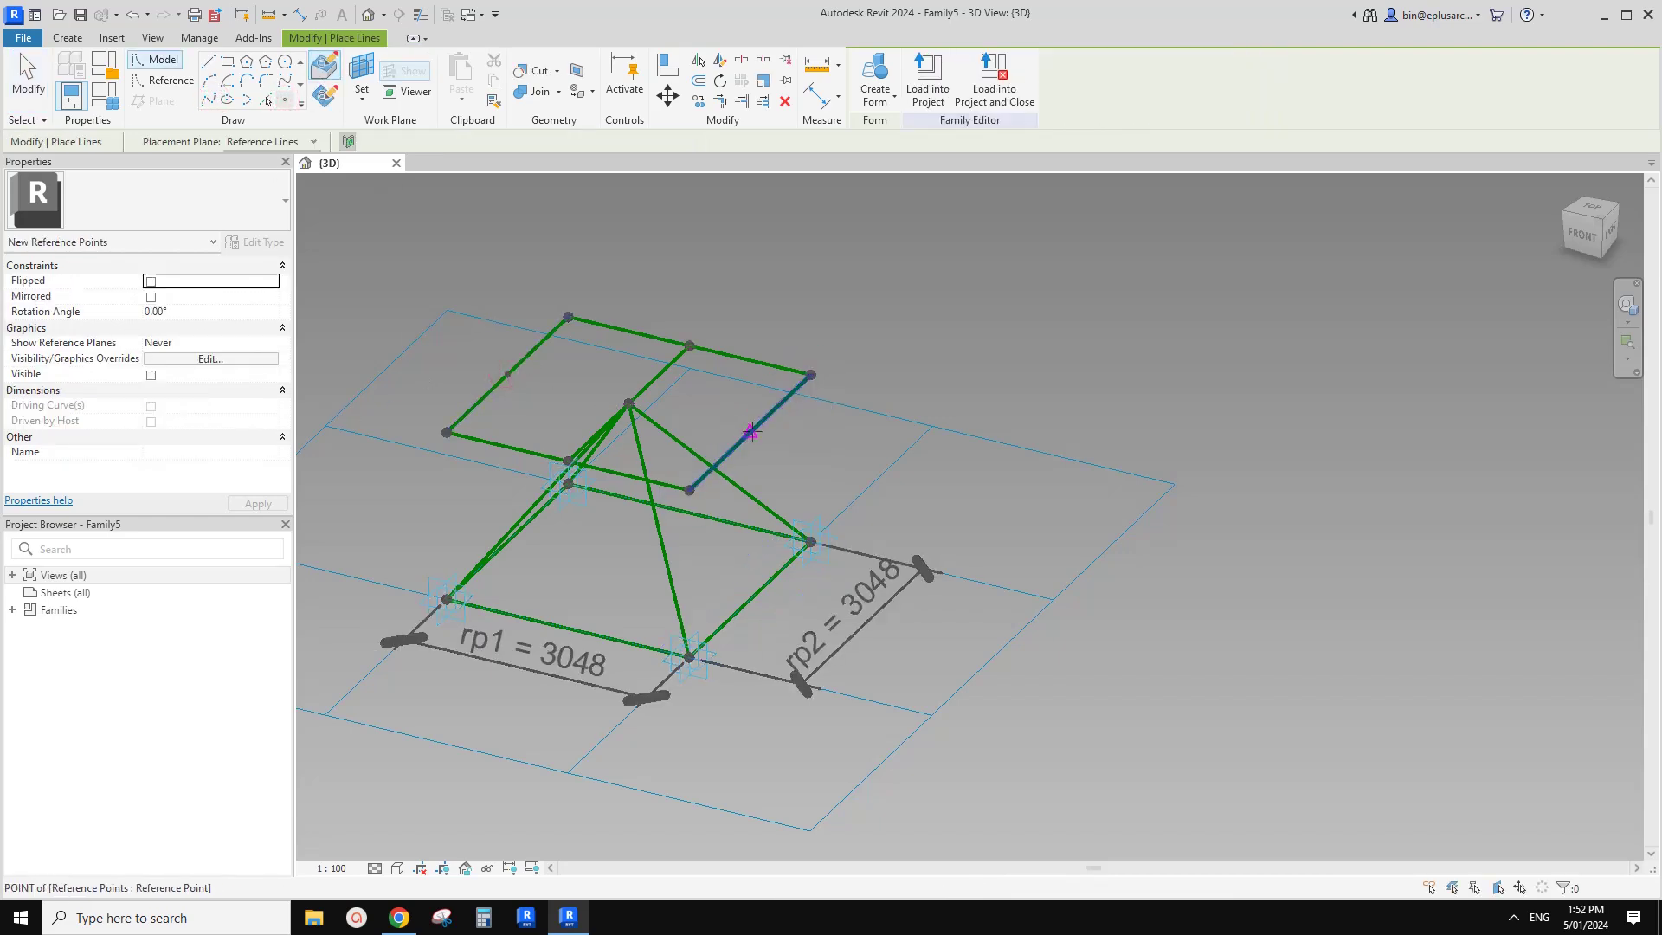
pyautogui.click(751, 430)
pyautogui.press('Escape')
pyautogui.press('Escape')
# Connect the midpoints of the upper square's two rp2-side lines with a spline through points and make it a reference line
pyautogui.click(506, 373)
pyautogui.keyDown('ctrl'); pyautogui.click(750, 432); pyautogui.keyUp('ctrl')
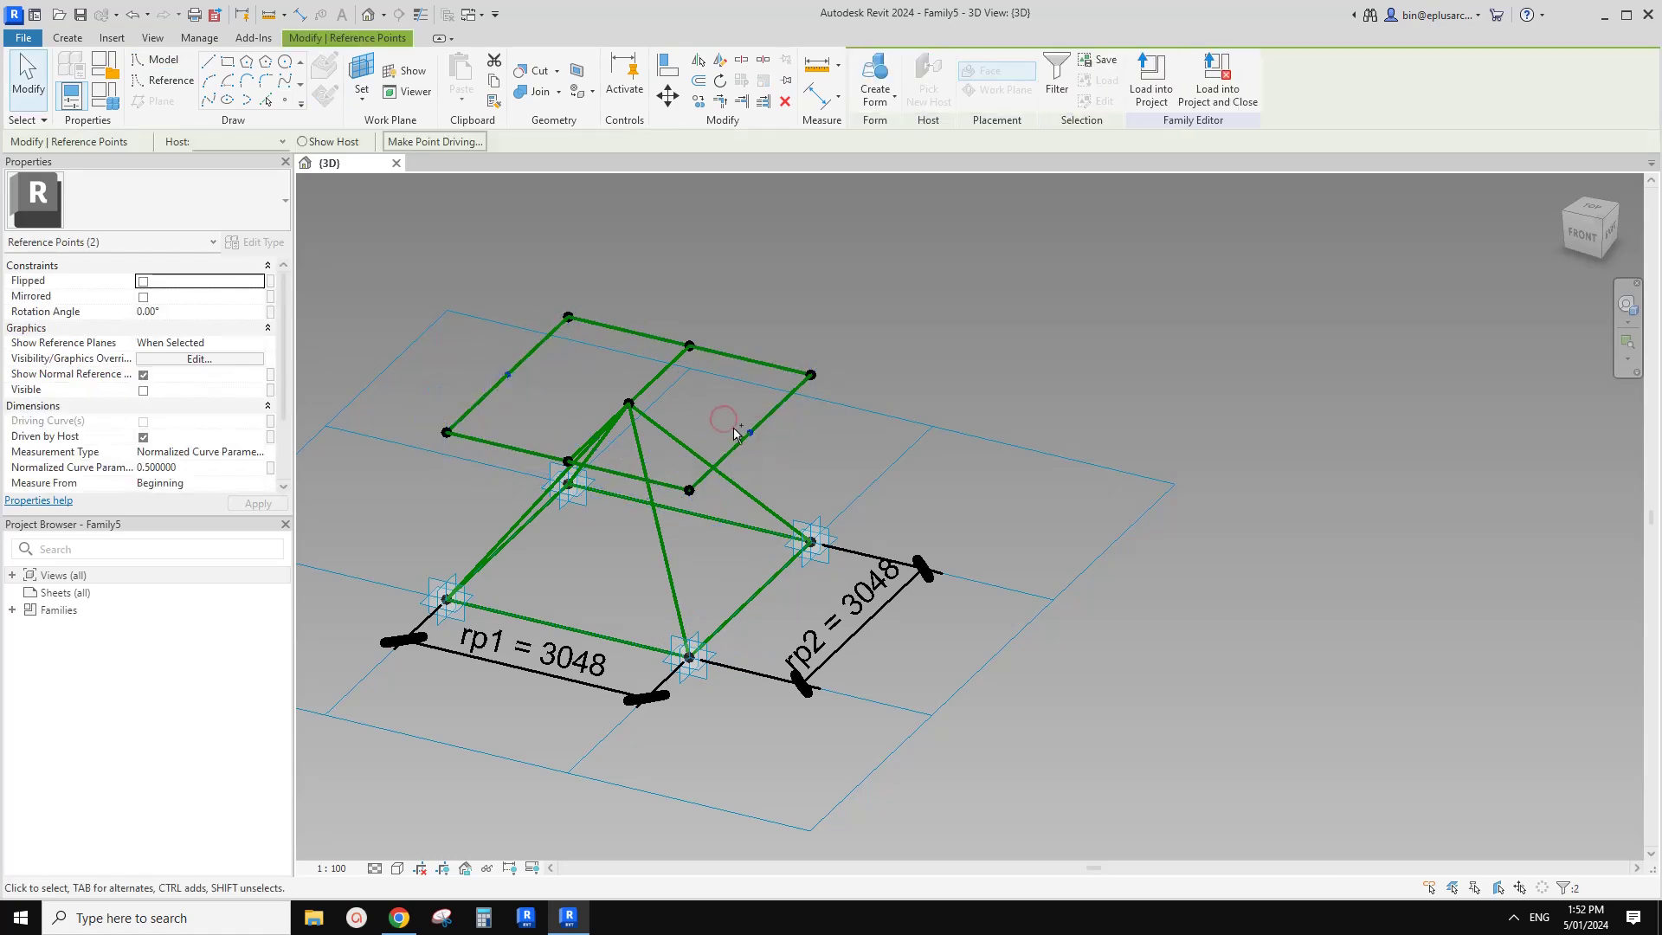
pyautogui.click(209, 102)
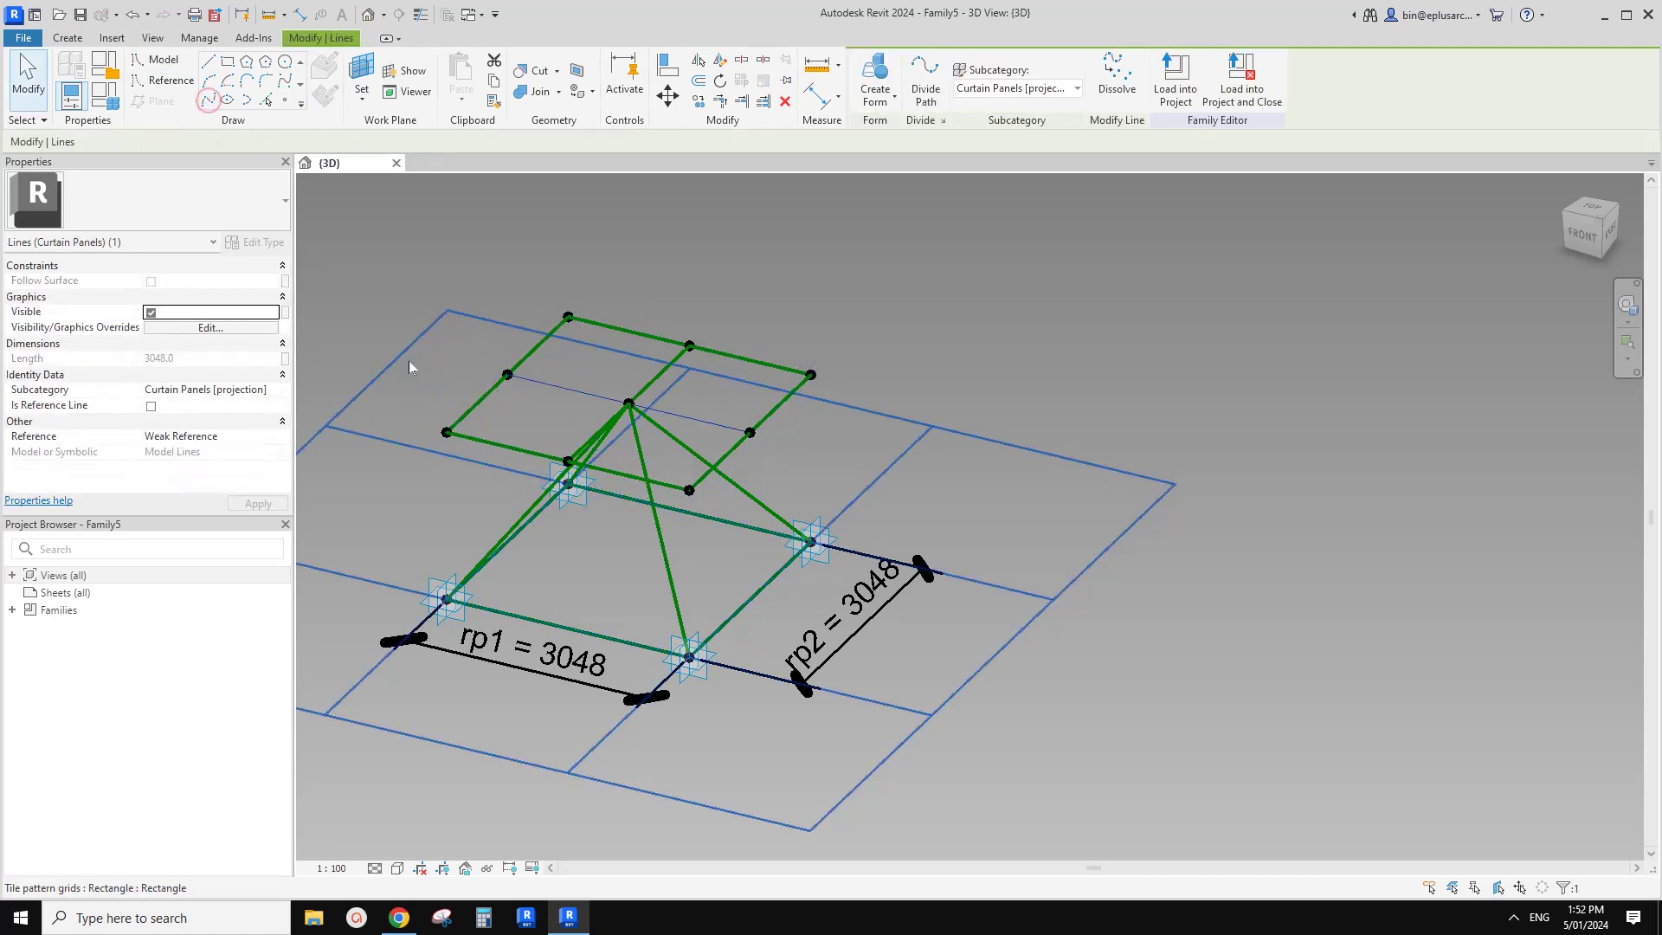
pyautogui.click(153, 410)
pyautogui.press('Escape')
# Examine the reference framework from several angles and compare it with the ball-jointed space truss image in the Google Docs document
pyautogui.keyDown('shift'); pyautogui.moveTo(689, 355); pyautogui.dragTo(709, 447, button='middle'); pyautogui.keyUp('shift')
pyautogui.keyDown('shift'); pyautogui.moveTo(551, 522); pyautogui.dragTo(755, 450, button='middle'); pyautogui.keyUp('shift')
pyautogui.scroll(2, 657, 459)
pyautogui.moveTo(729, 536); pyautogui.dragTo(685, 531, button='middle')
pyautogui.scroll(-1, 703, 540)
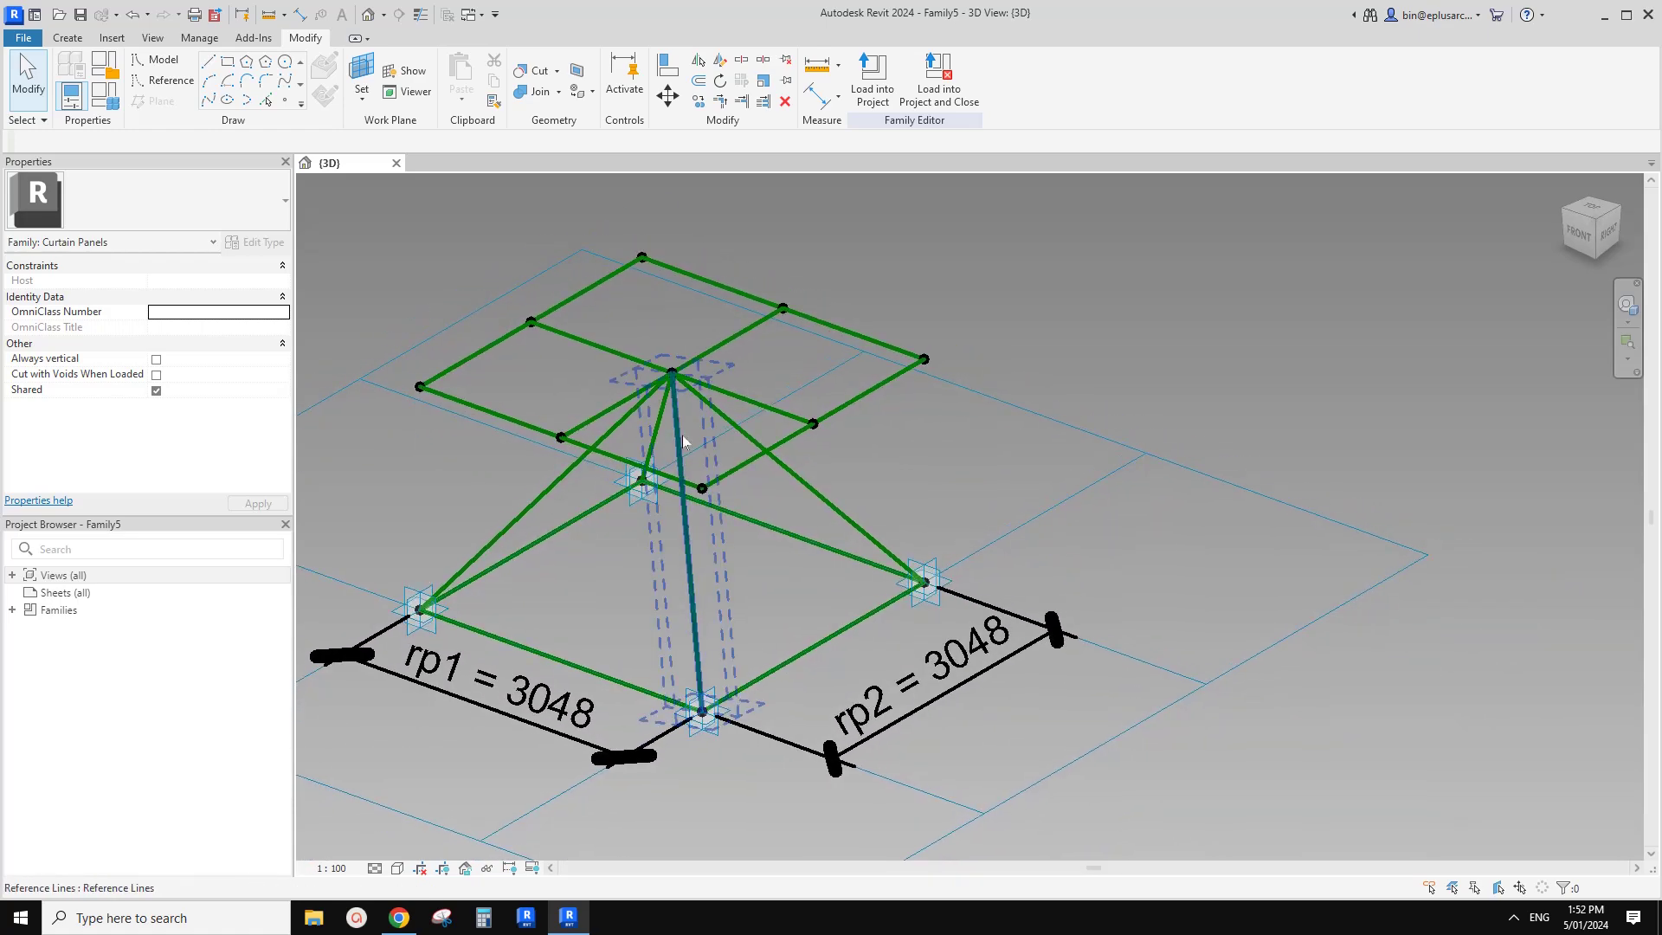
pyautogui.keyDown('shift'); pyautogui.moveTo(551, 513); pyautogui.dragTo(606, 559, button='middle'); pyautogui.keyUp('shift')
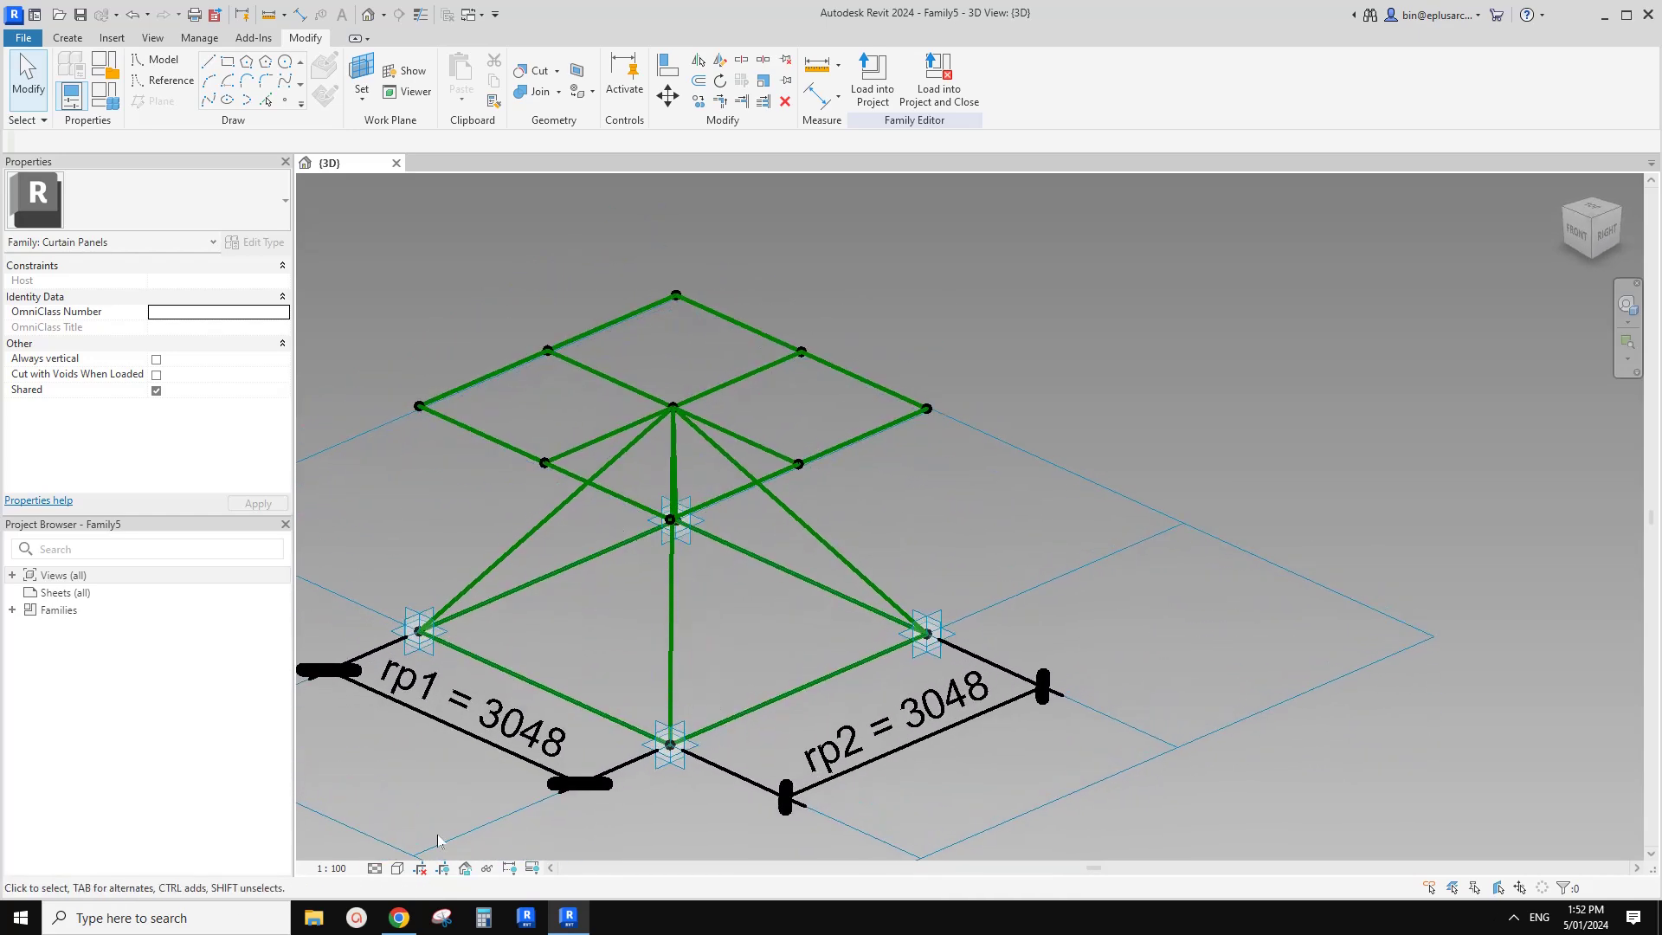
pyautogui.click(399, 917)
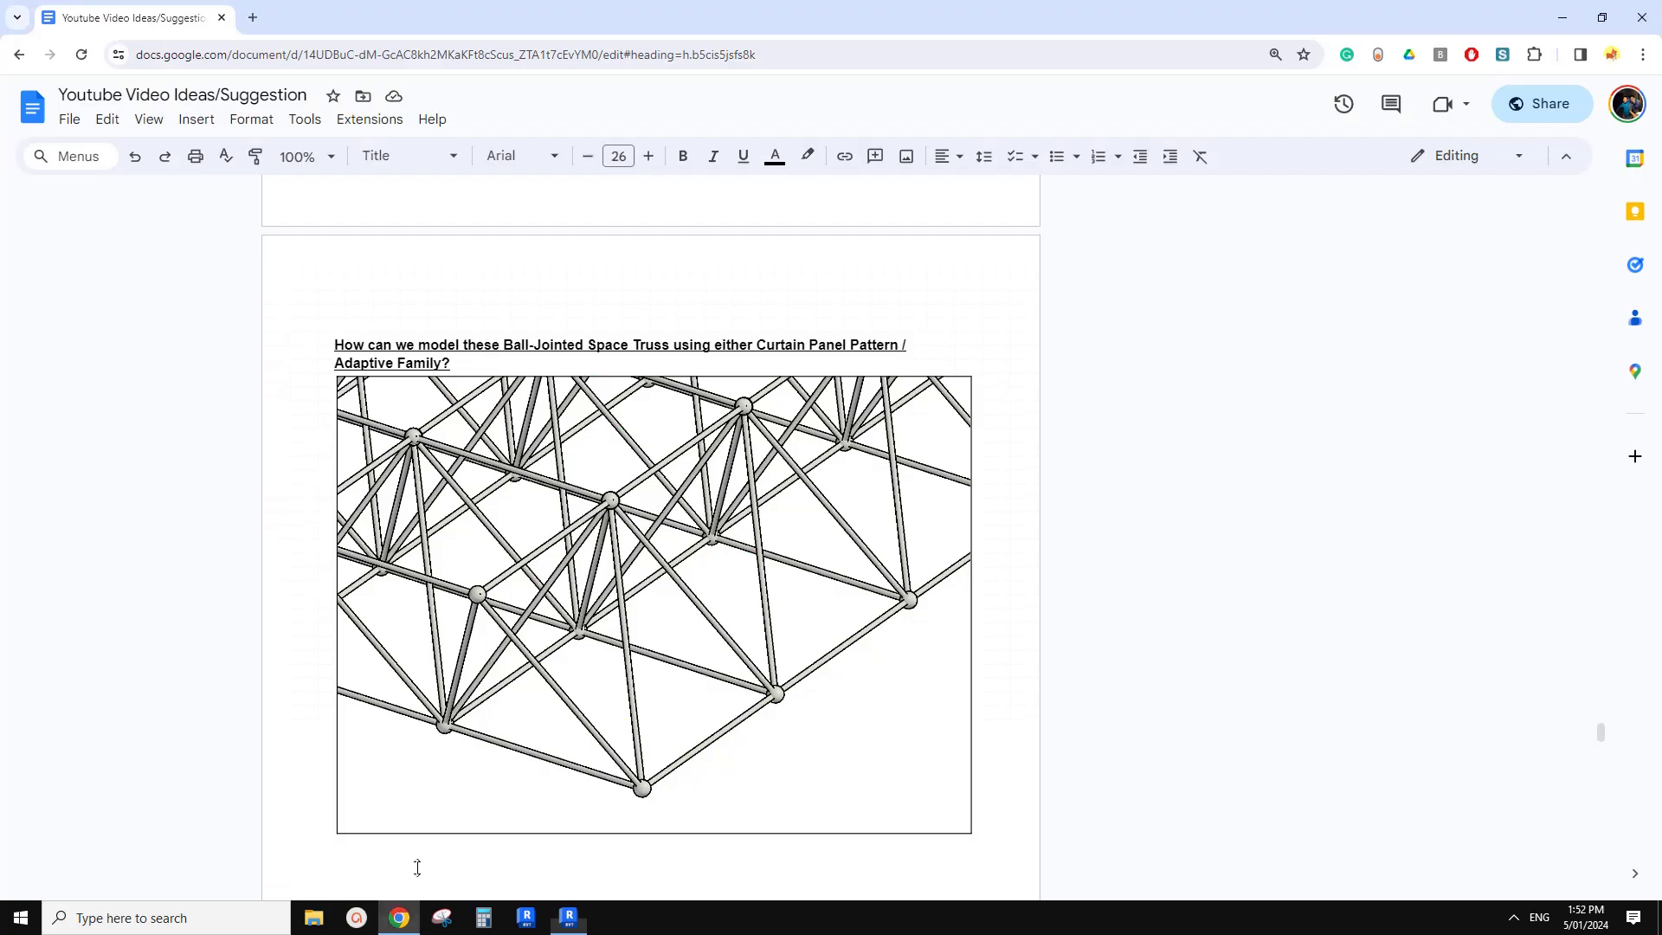
pyautogui.click(569, 918)
pyautogui.moveTo(675, 536)
pyautogui.keyDown('shift'); pyautogui.mouseDown(button='middle')
pyautogui.moveTo(671, 520)
pyautogui.moveTo(727, 549)
pyautogui.moveTo(682, 561)
pyautogui.moveTo(690, 449)
pyautogui.moveTo(625, 482)
pyautogui.mouseUp(button='middle'); pyautogui.keyUp('shift')
pyautogui.scroll(1, 623, 526)
# Create a new family from the Metric Generic Model Adaptive.rft template
pyautogui.click(25, 40)
pyautogui.moveTo(43, 108)
pyautogui.click(215, 158)
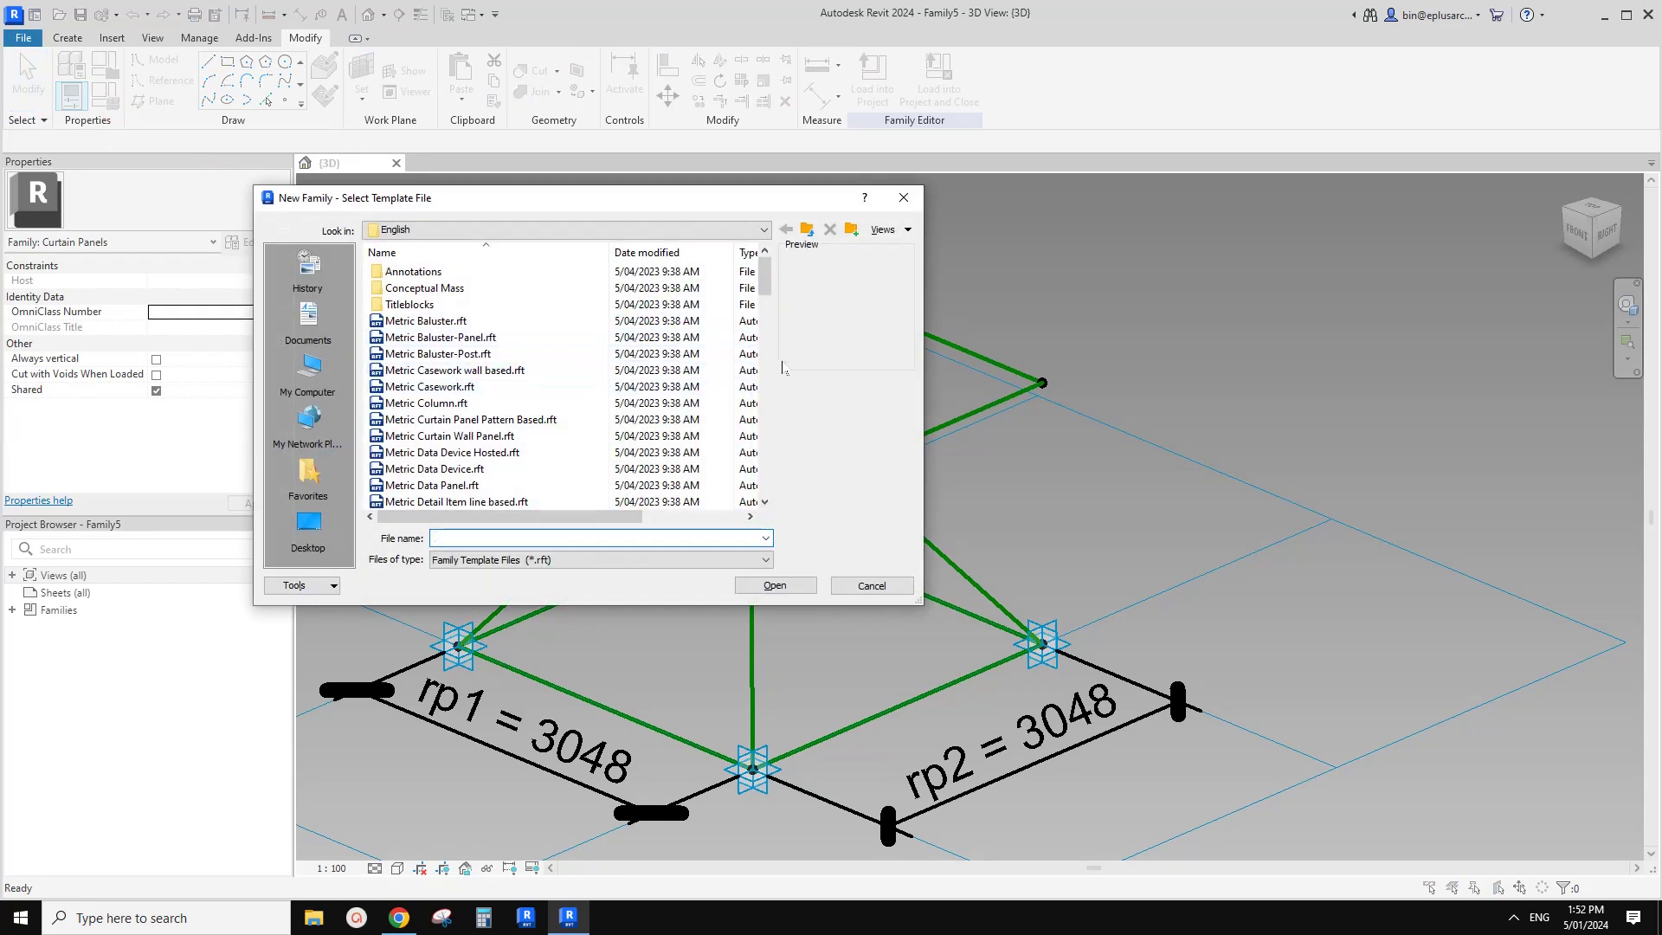
pyautogui.scroll(-9, 606, 373)
pyautogui.click(522, 337)
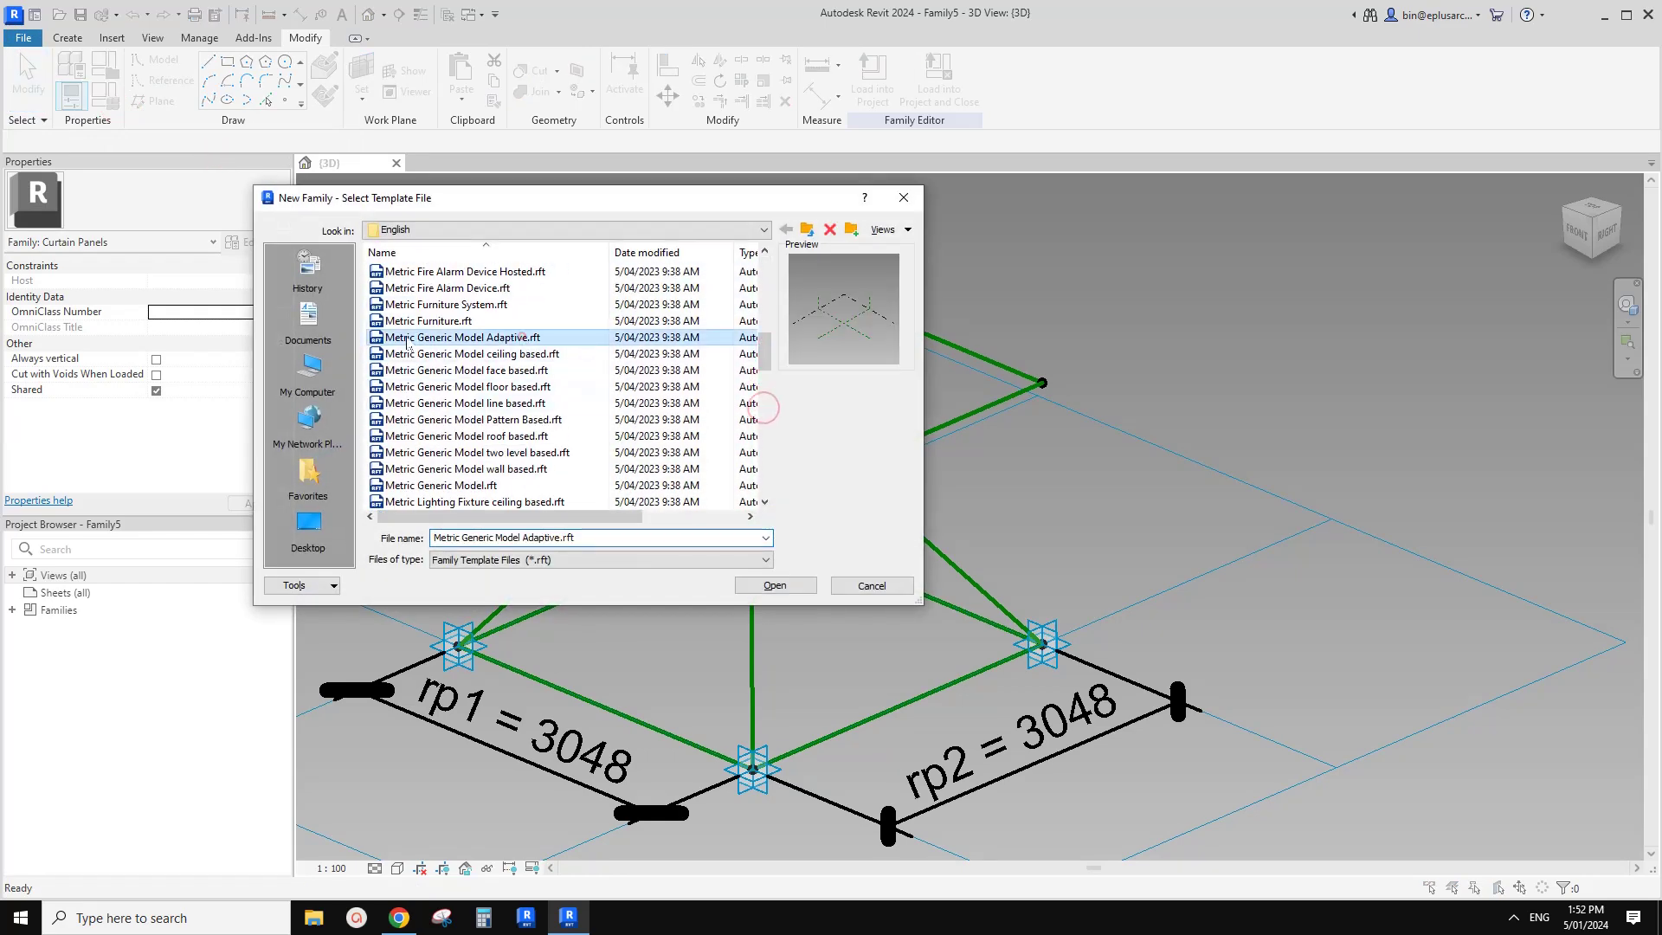
pyautogui.click(777, 586)
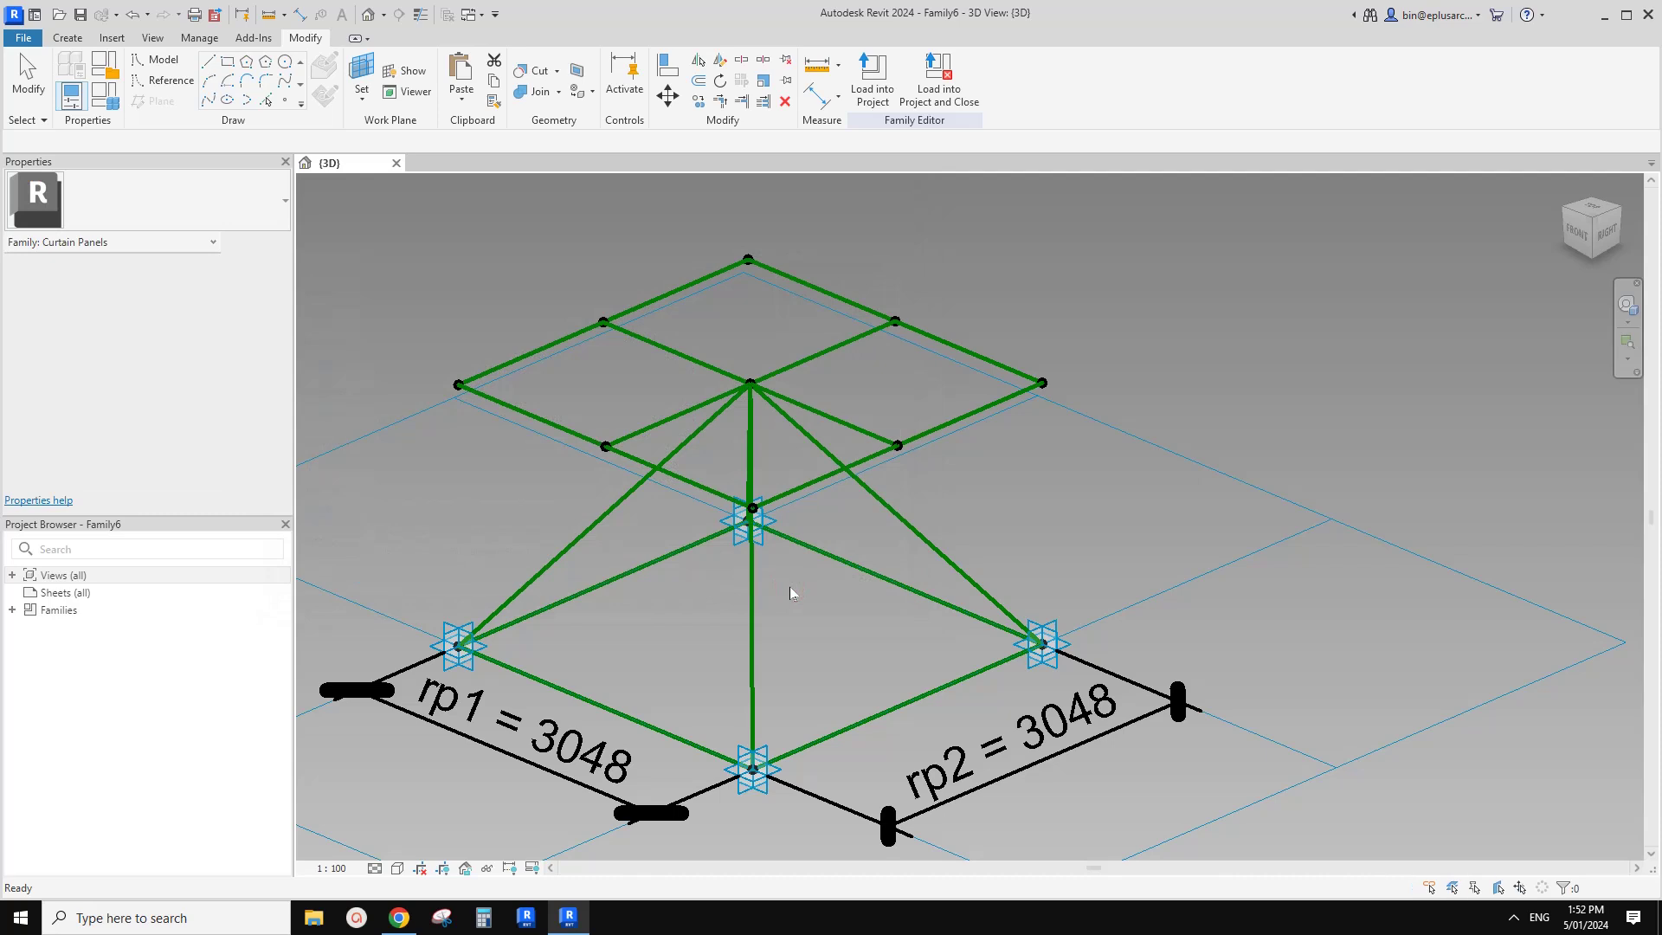
# Place two reference points close together on the Ref. Level plane, beside the crossing of the reference planes
pyautogui.scroll(3, 799, 544)
pyautogui.moveTo(996, 628); pyautogui.dragTo(842, 594, button='middle')
pyautogui.scroll(2, 955, 696)
pyautogui.moveTo(955, 696); pyautogui.dragTo(772, 423, button='middle')
pyautogui.scroll(1, 702, 371)
pyautogui.moveTo(702, 370); pyautogui.dragTo(713, 425, button='middle')
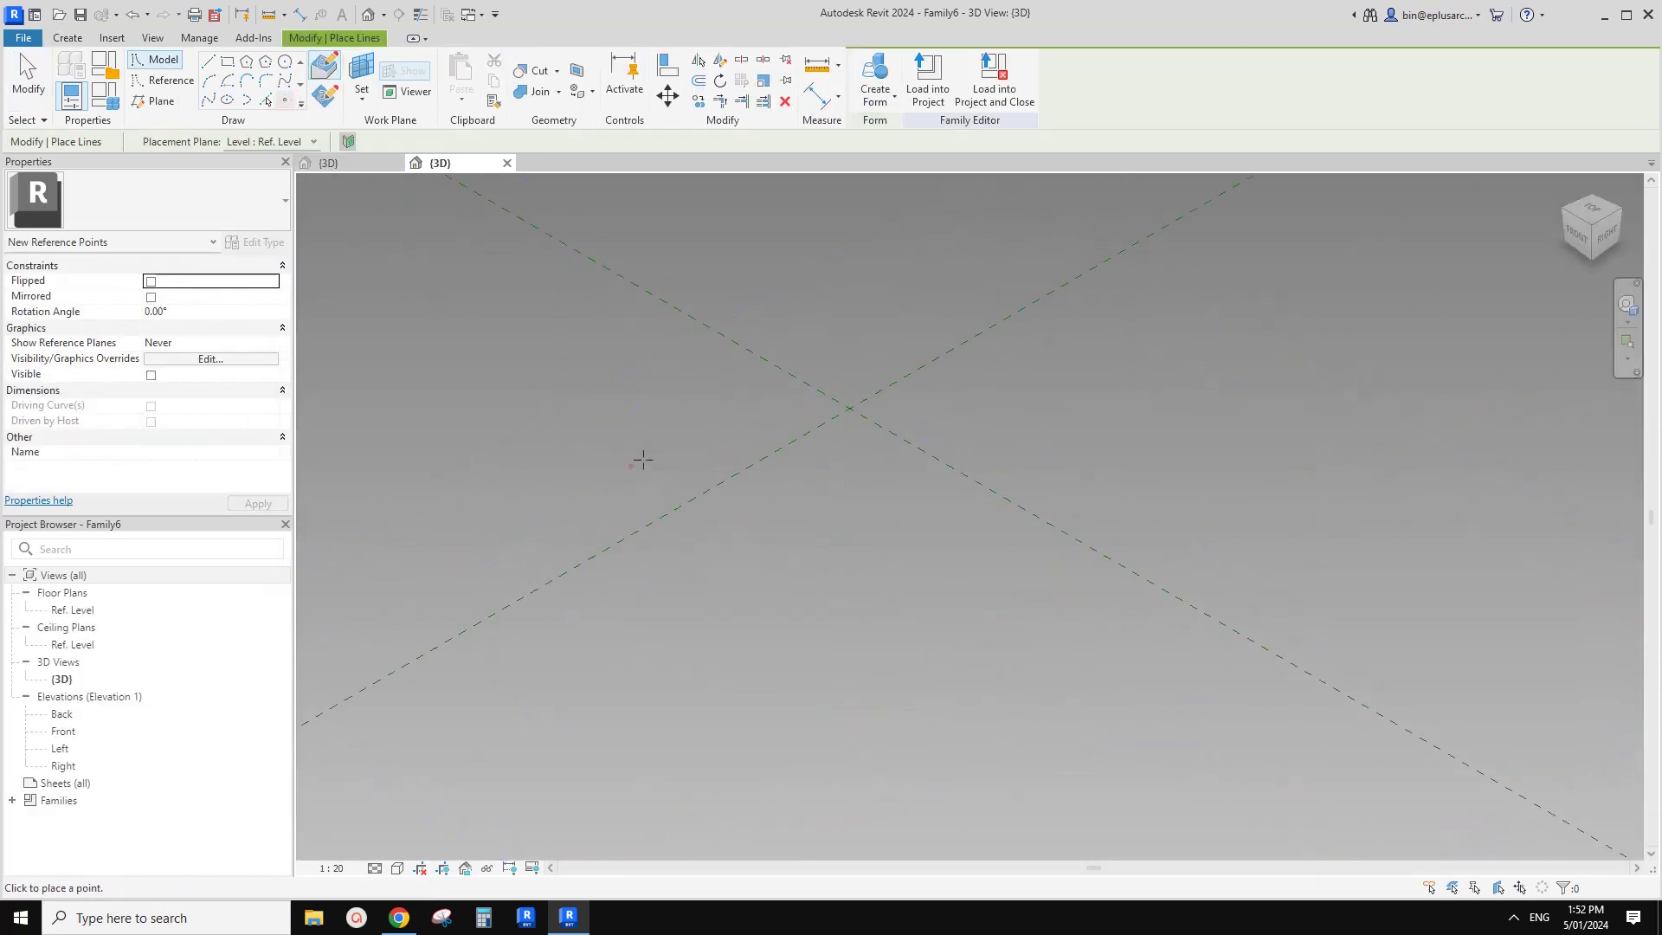
pyautogui.press('Escape')
pyautogui.press('Escape')
# Make the two reference points adaptive
pyautogui.moveTo(570, 415); pyautogui.dragTo(718, 507)
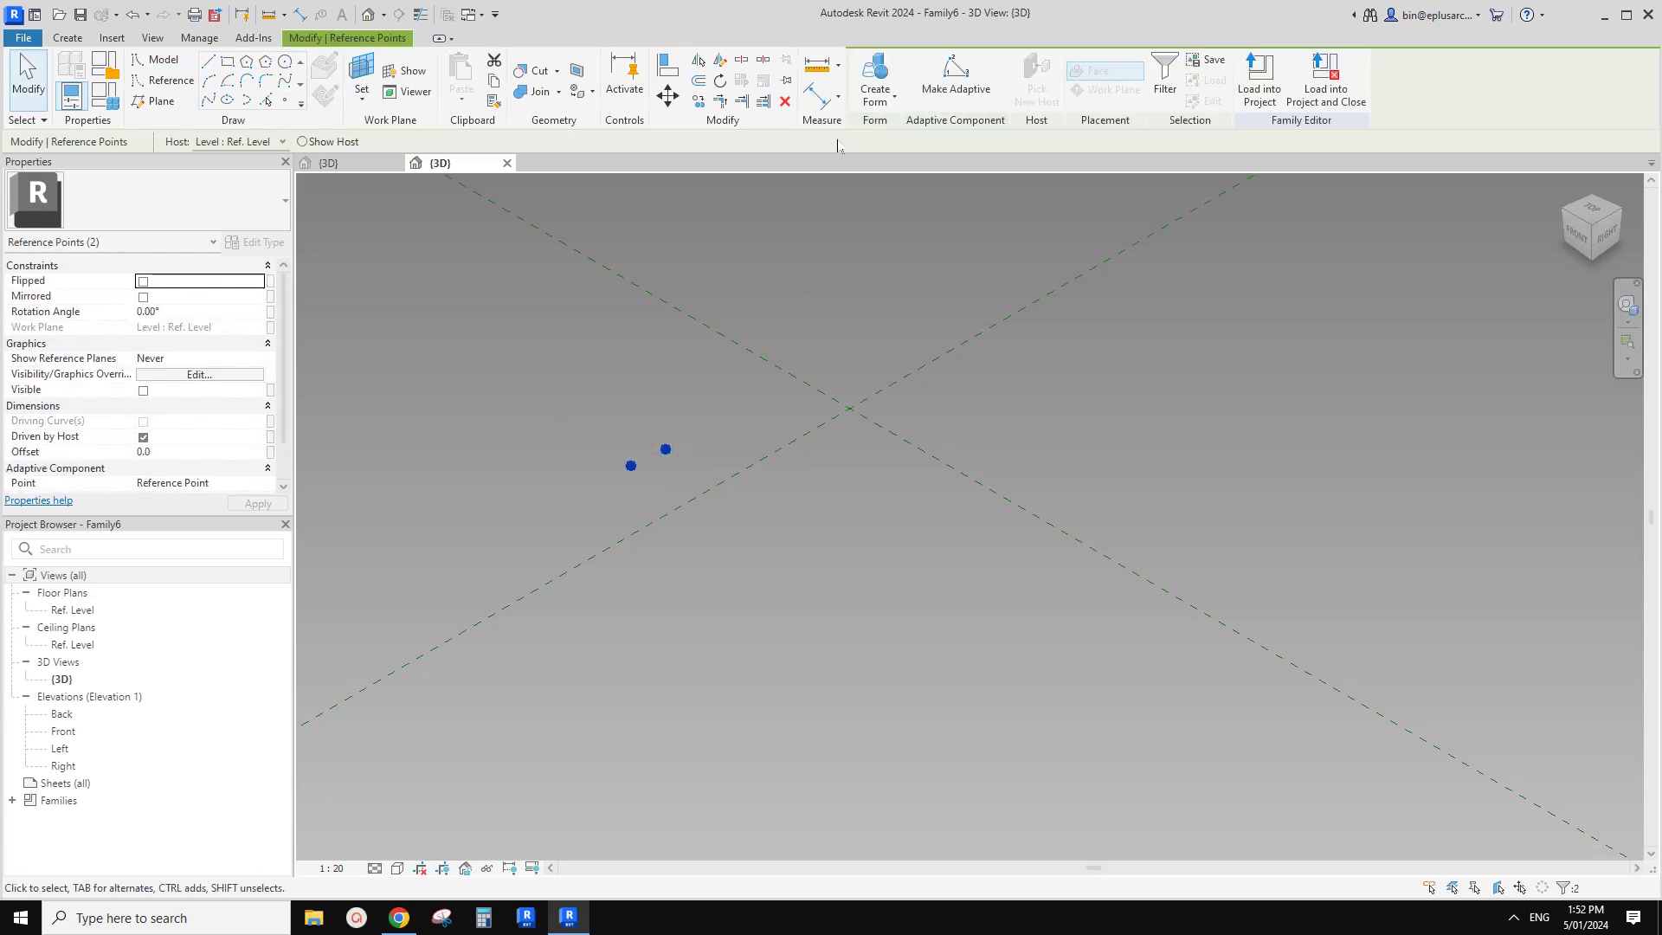
pyautogui.click(957, 87)
pyautogui.scroll(4, 661, 461)
pyautogui.keyDown('shift'); pyautogui.moveTo(647, 474); pyautogui.dragTo(570, 475, button='middle'); pyautogui.keyUp('shift')
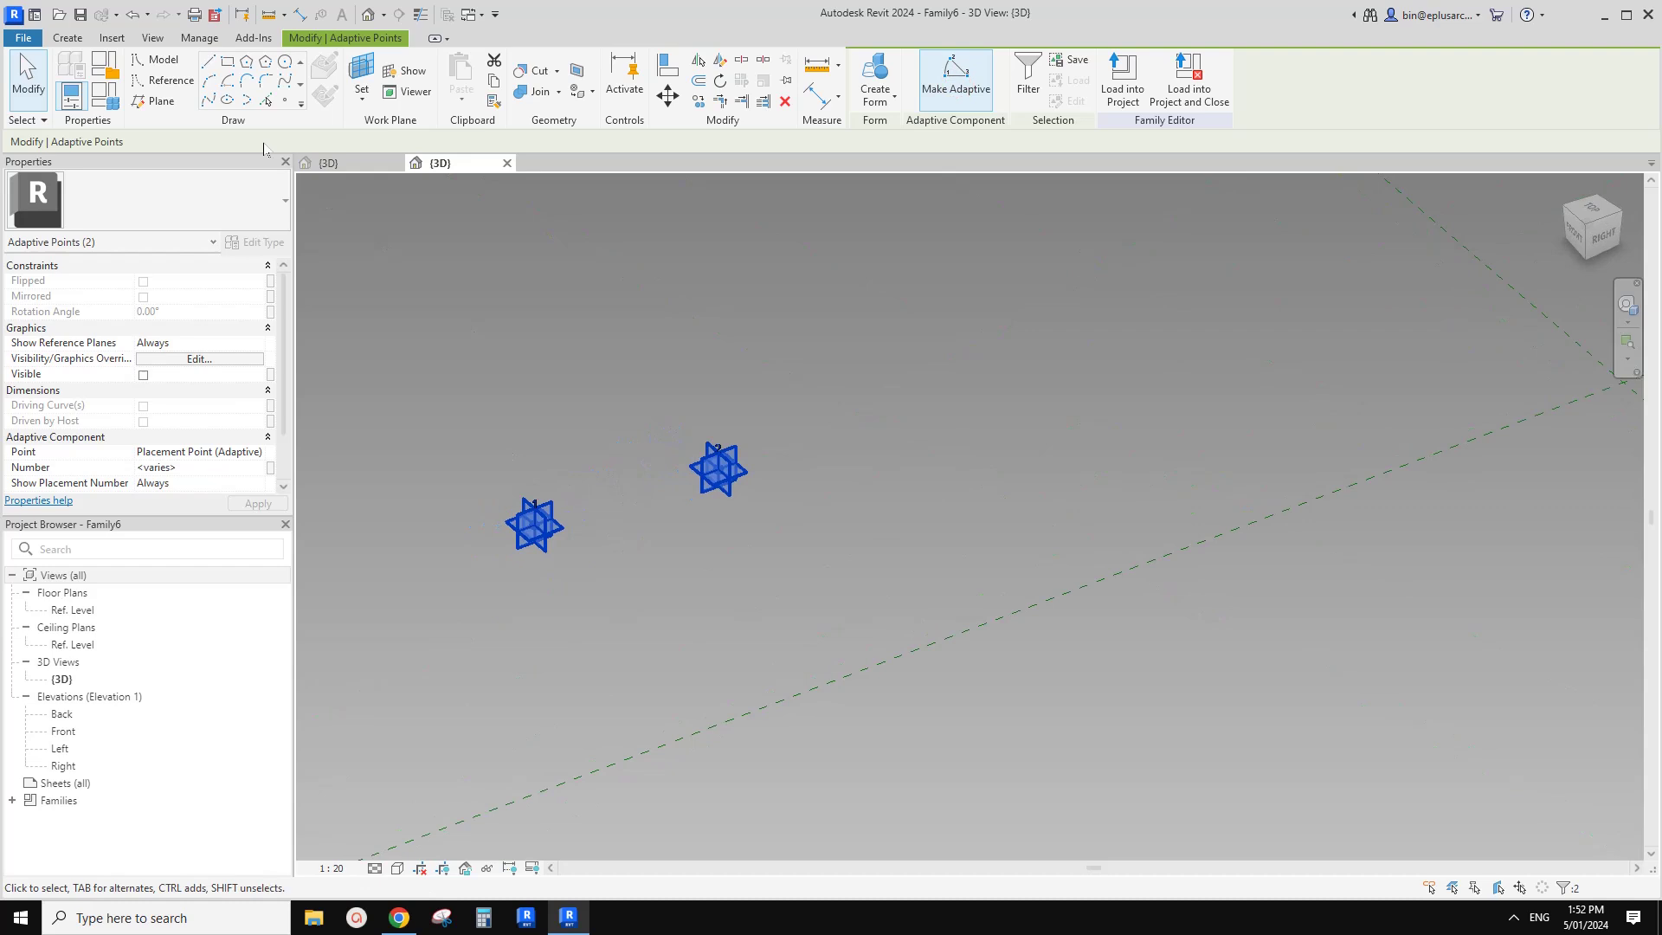
# Connect the two adaptive points with a spline through points and make it a reference line
pyautogui.click(209, 101)
pyautogui.click(150, 406)
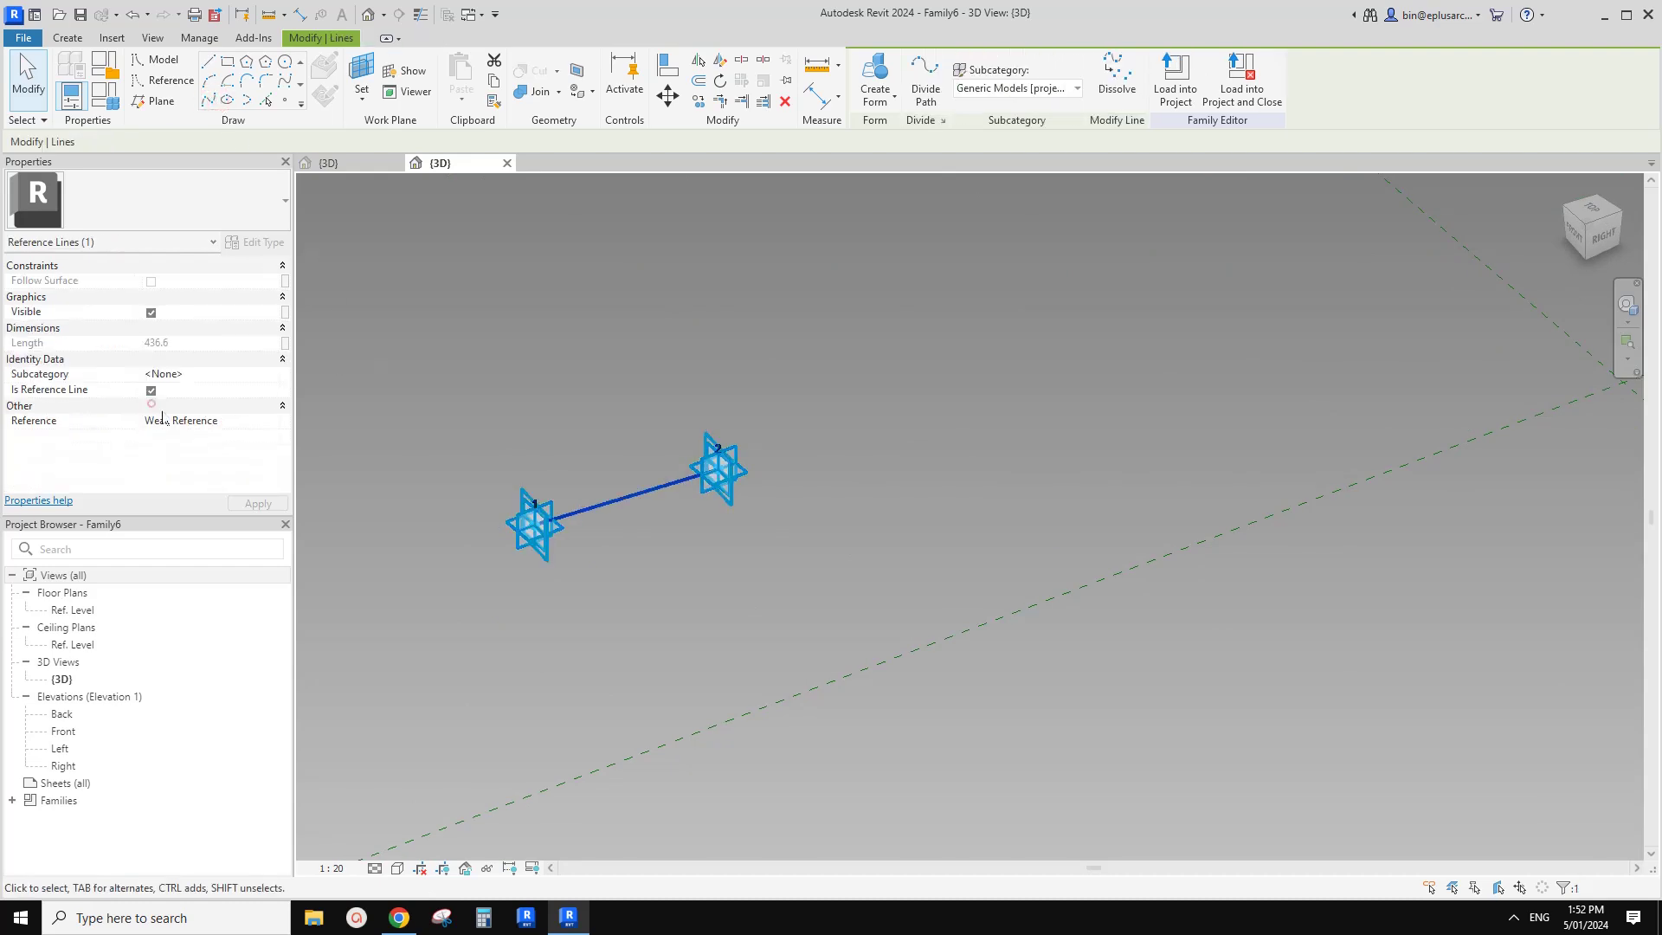
pyautogui.scroll(3, 554, 381)
pyautogui.moveTo(557, 386); pyautogui.dragTo(561, 375, button='middle')
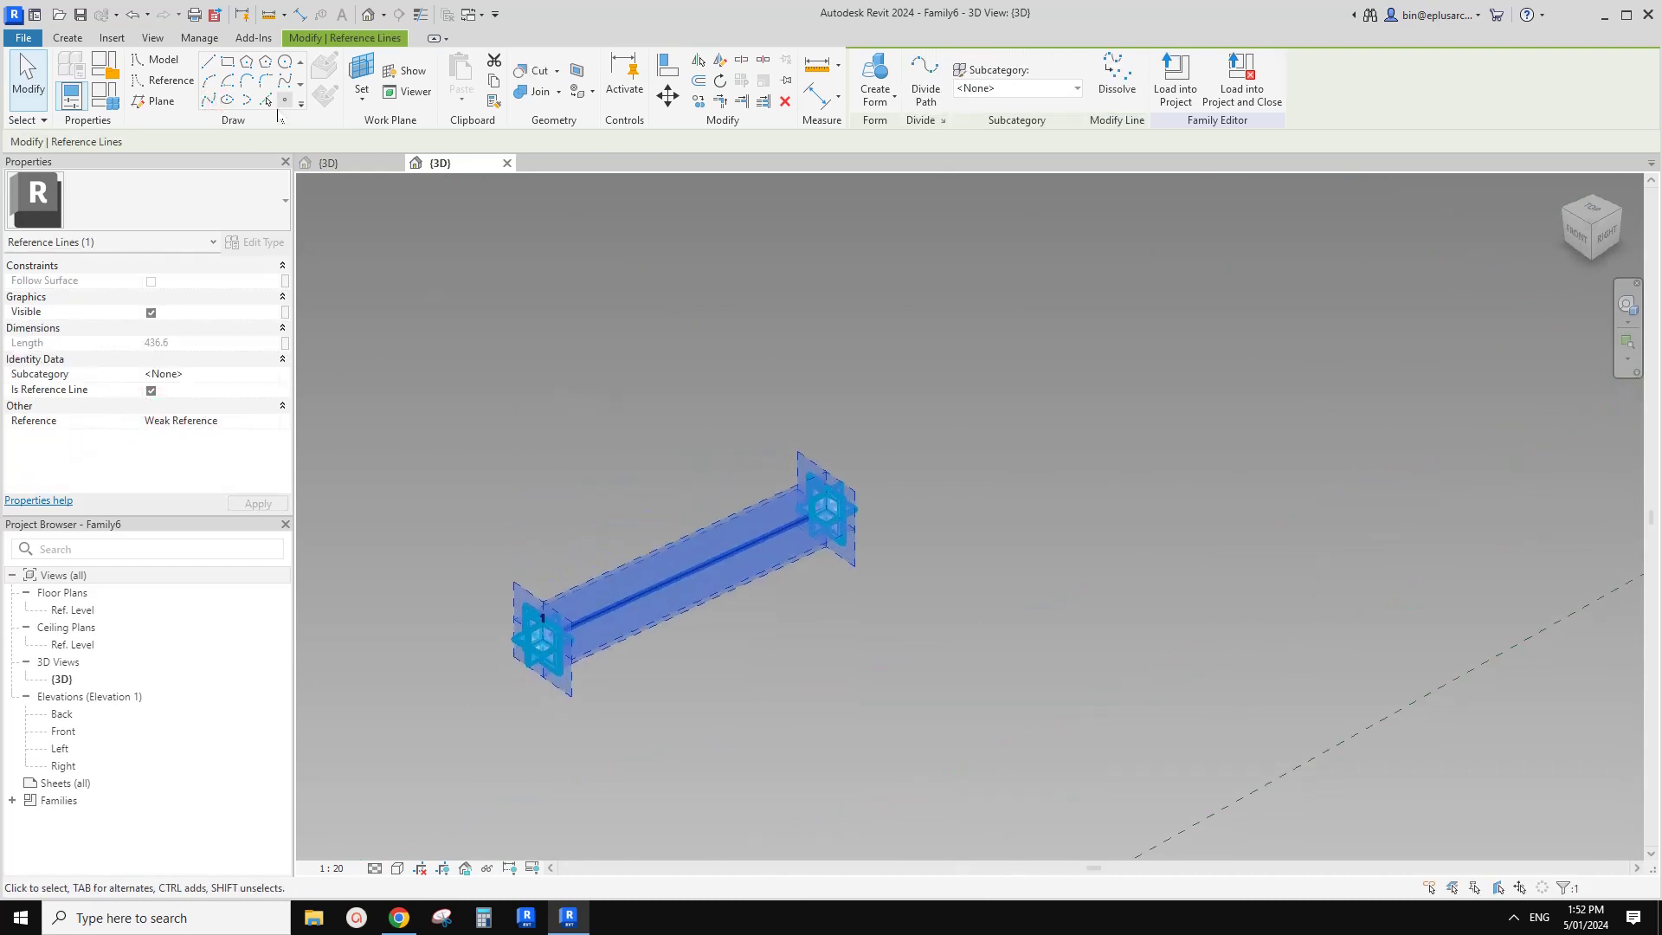
# Place a reference point on the reference line, closer to adaptive point 1 than to point 2
pyautogui.click(282, 102)
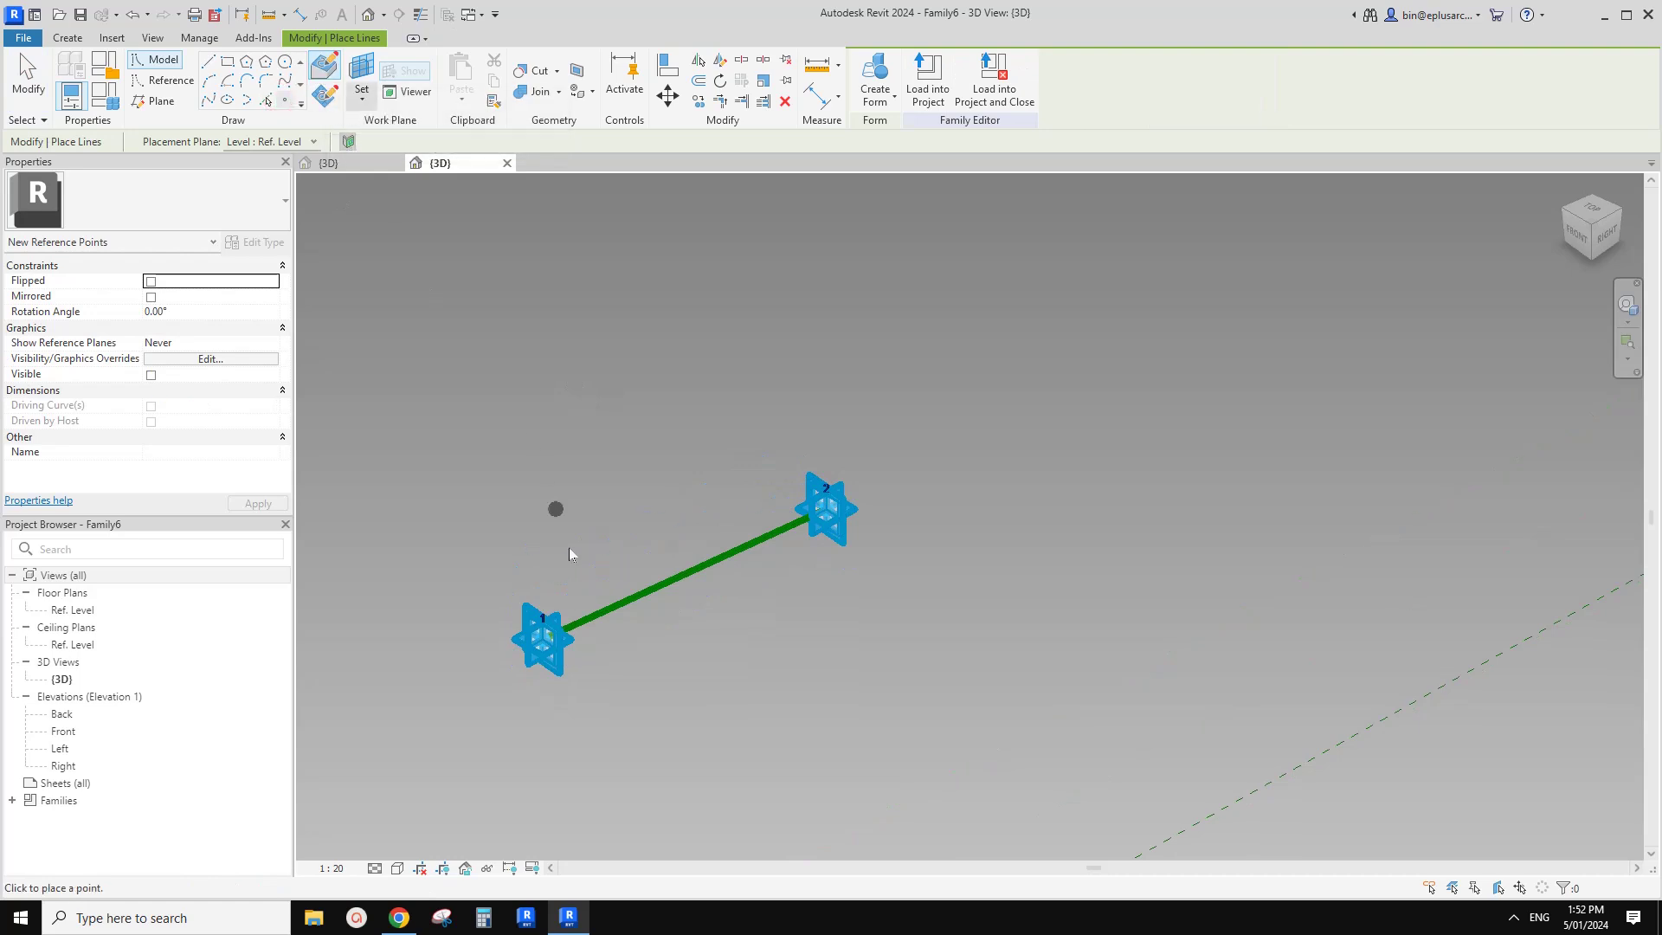
pyautogui.scroll(3, 582, 612)
pyautogui.click(640, 598)
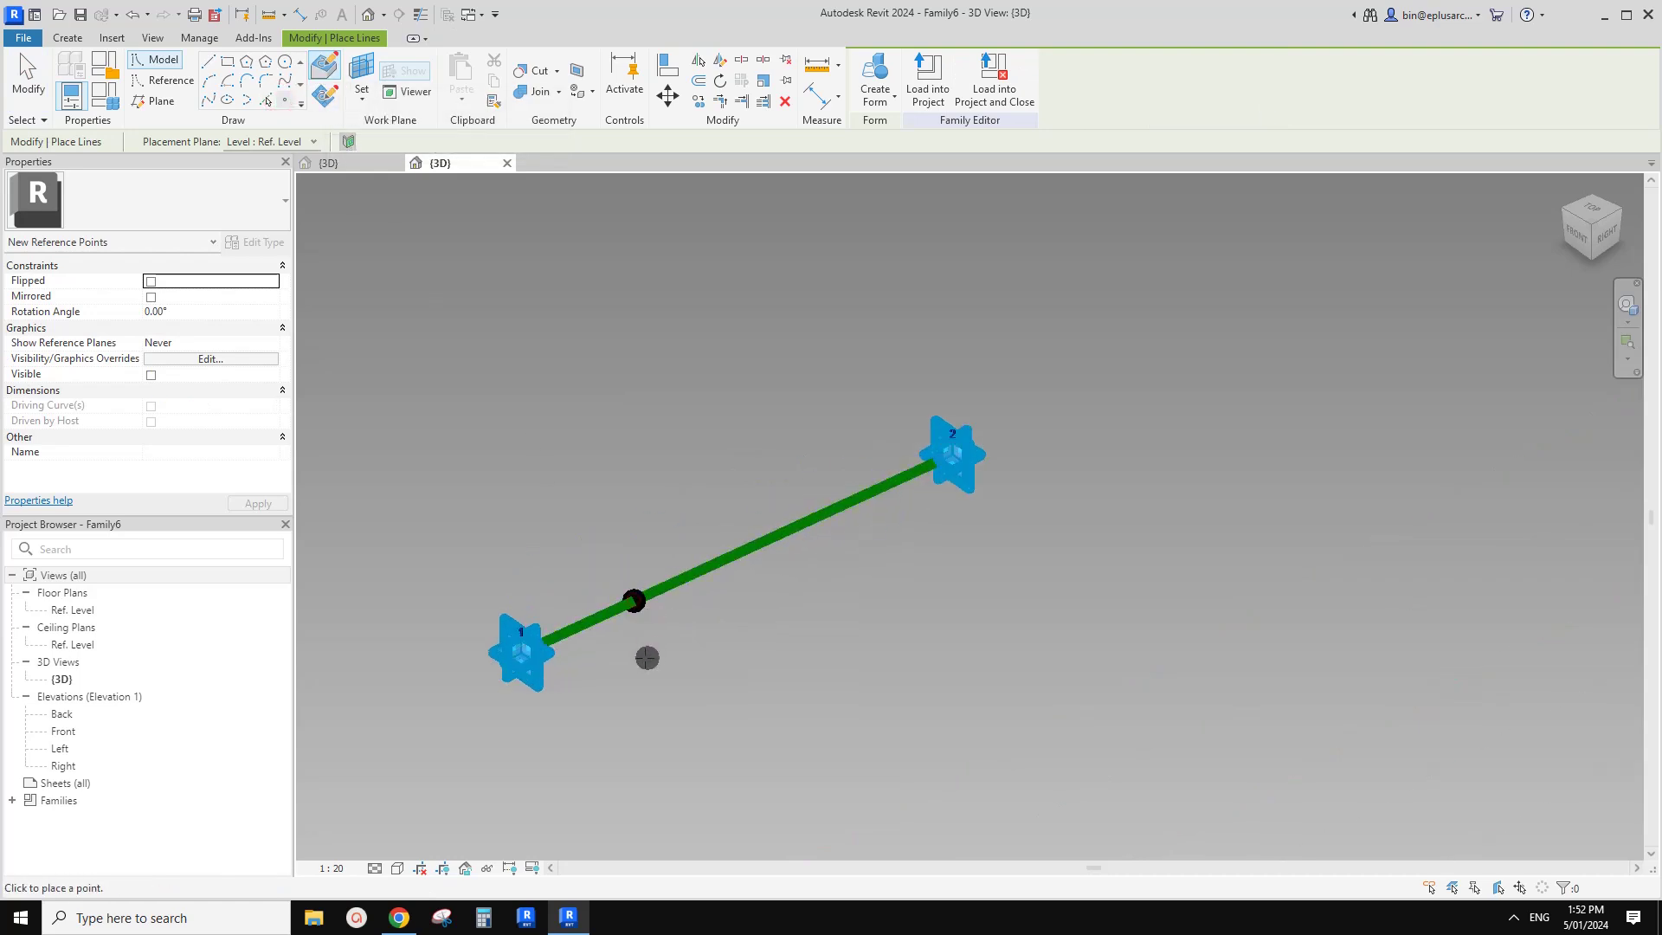
# Set the hosted reference point as the work plane and sketch a reference circle of about 50 mm radius centred on it
pyautogui.click(161, 80)
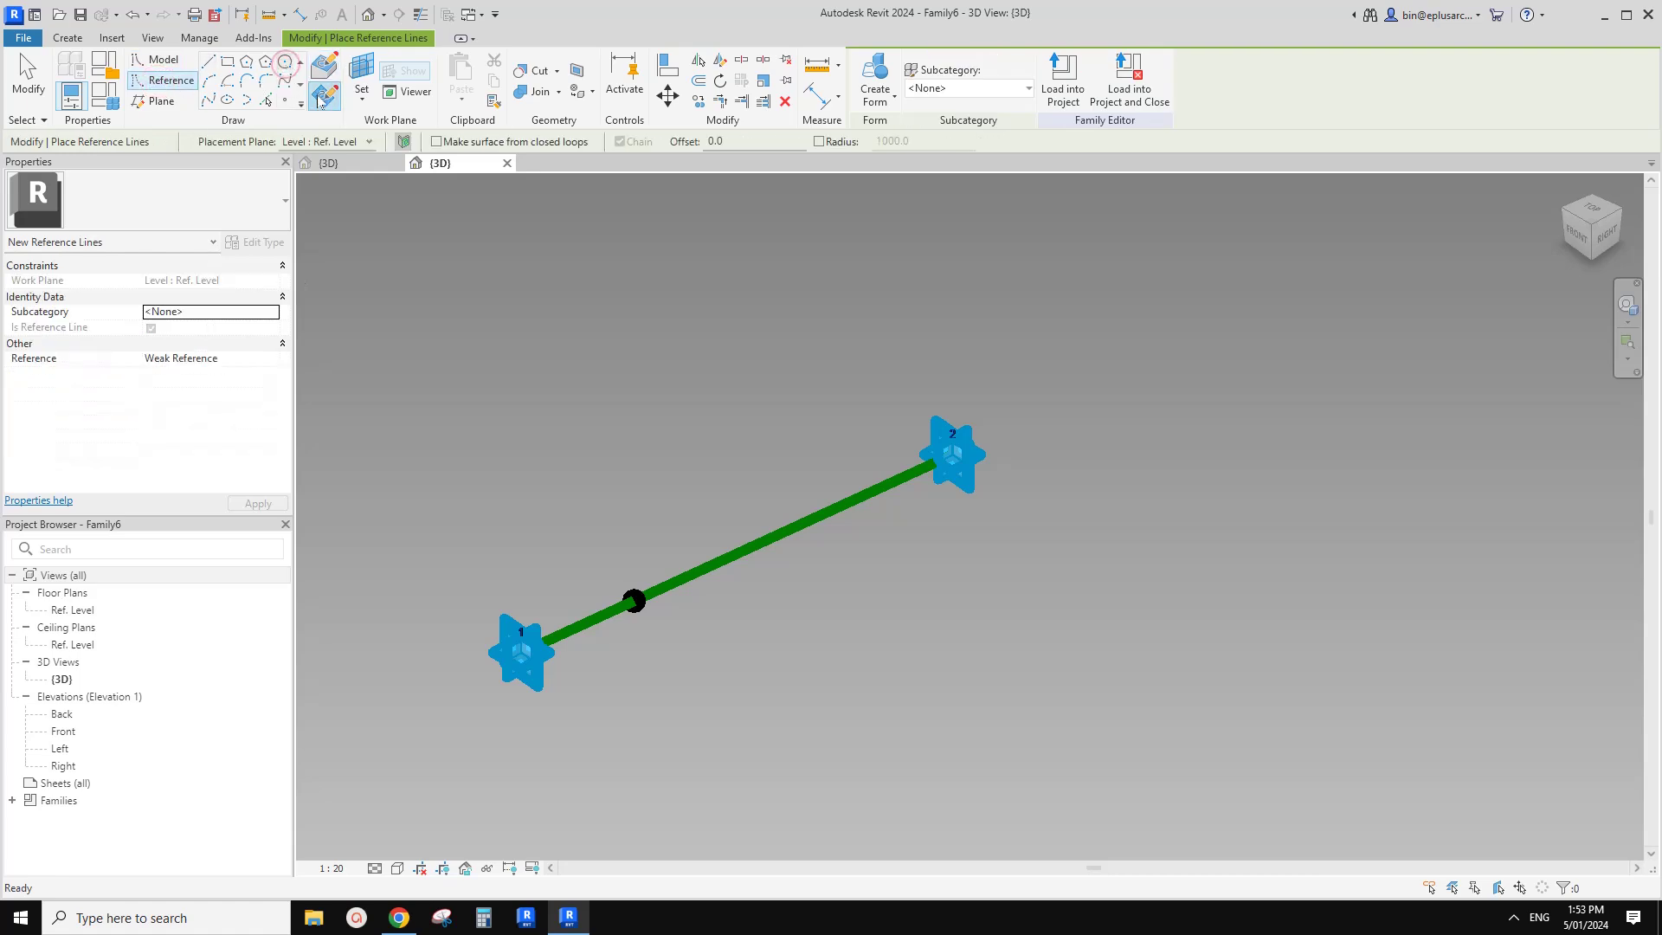
pyautogui.click(361, 69)
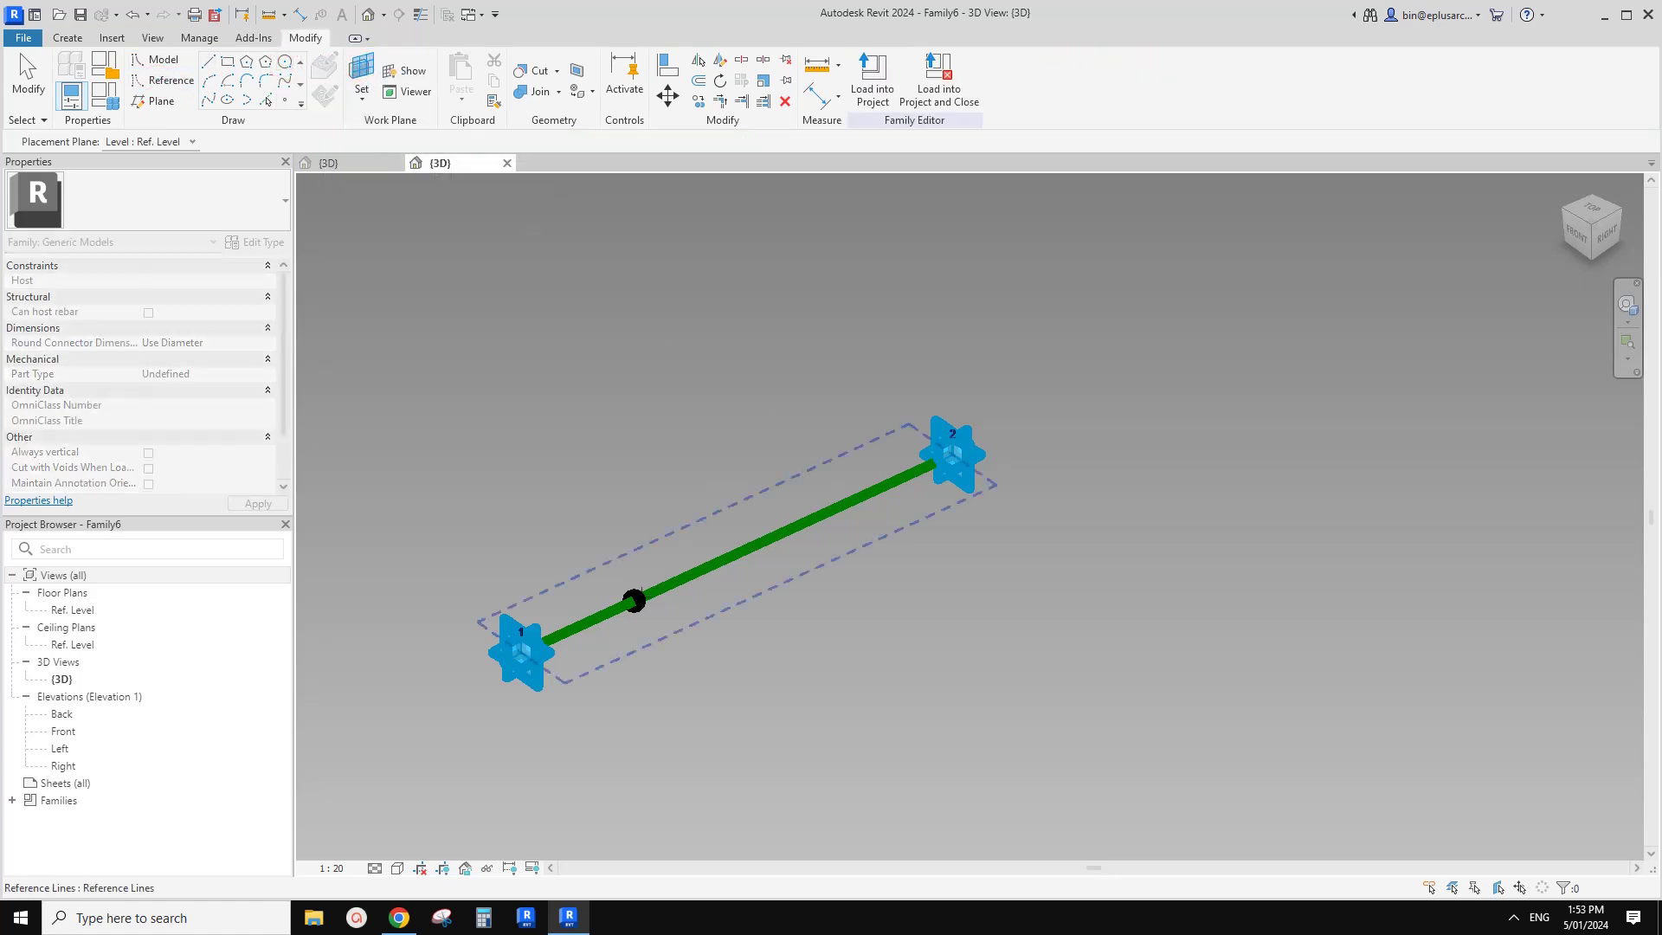
pyautogui.click(635, 602)
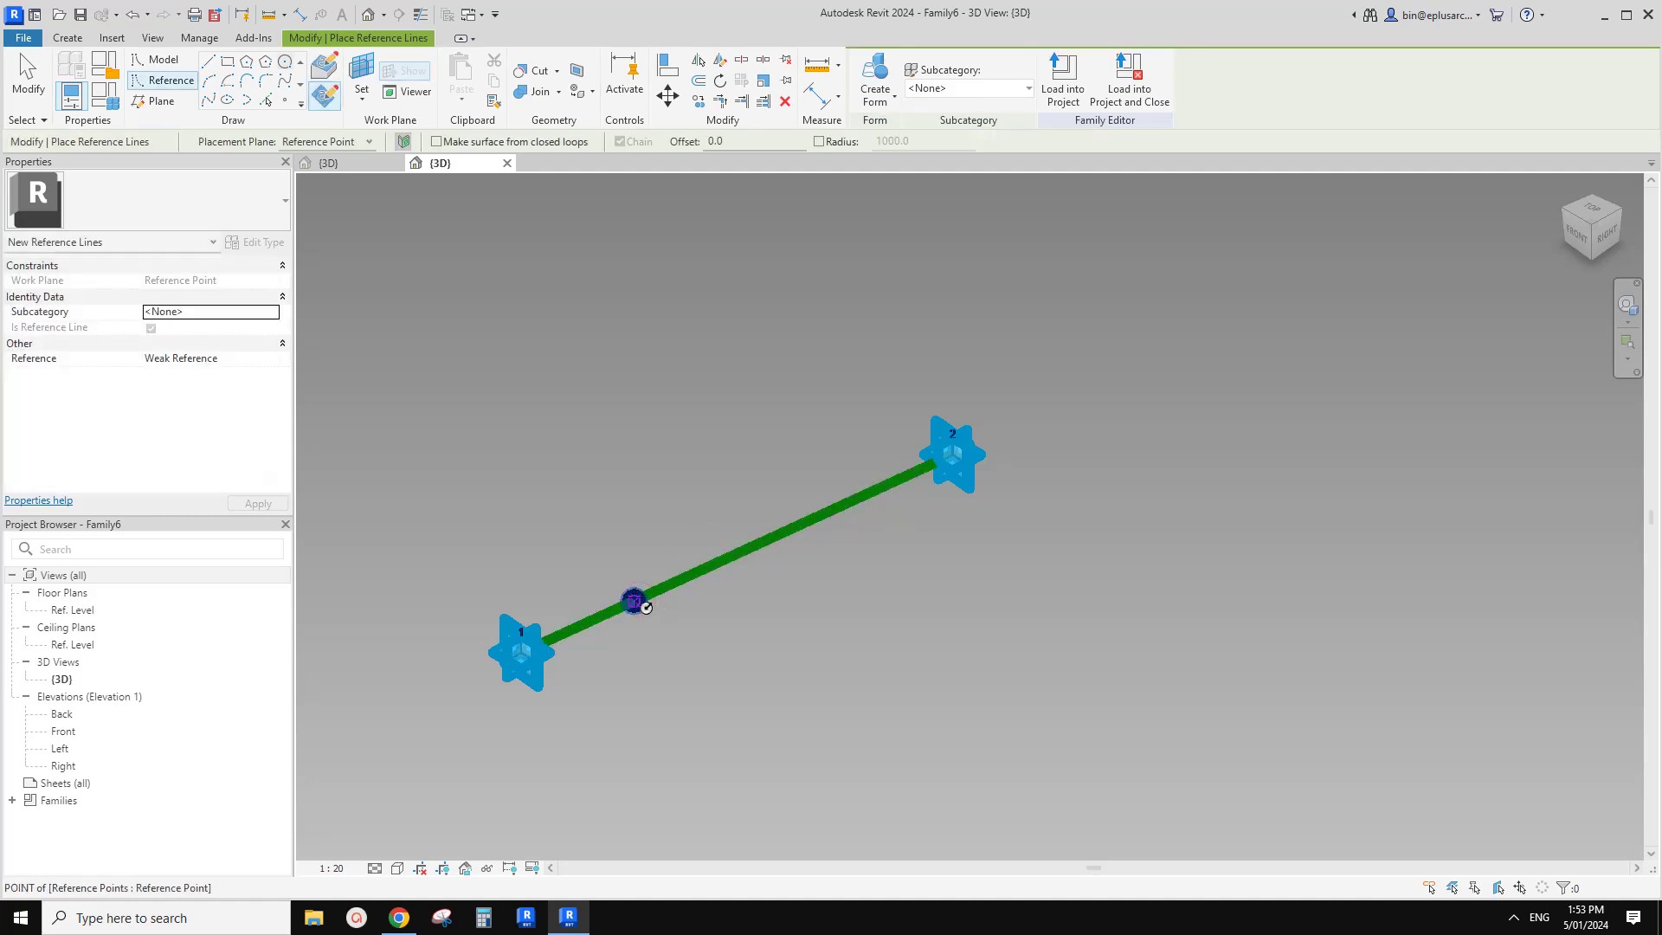
pyautogui.click(635, 602)
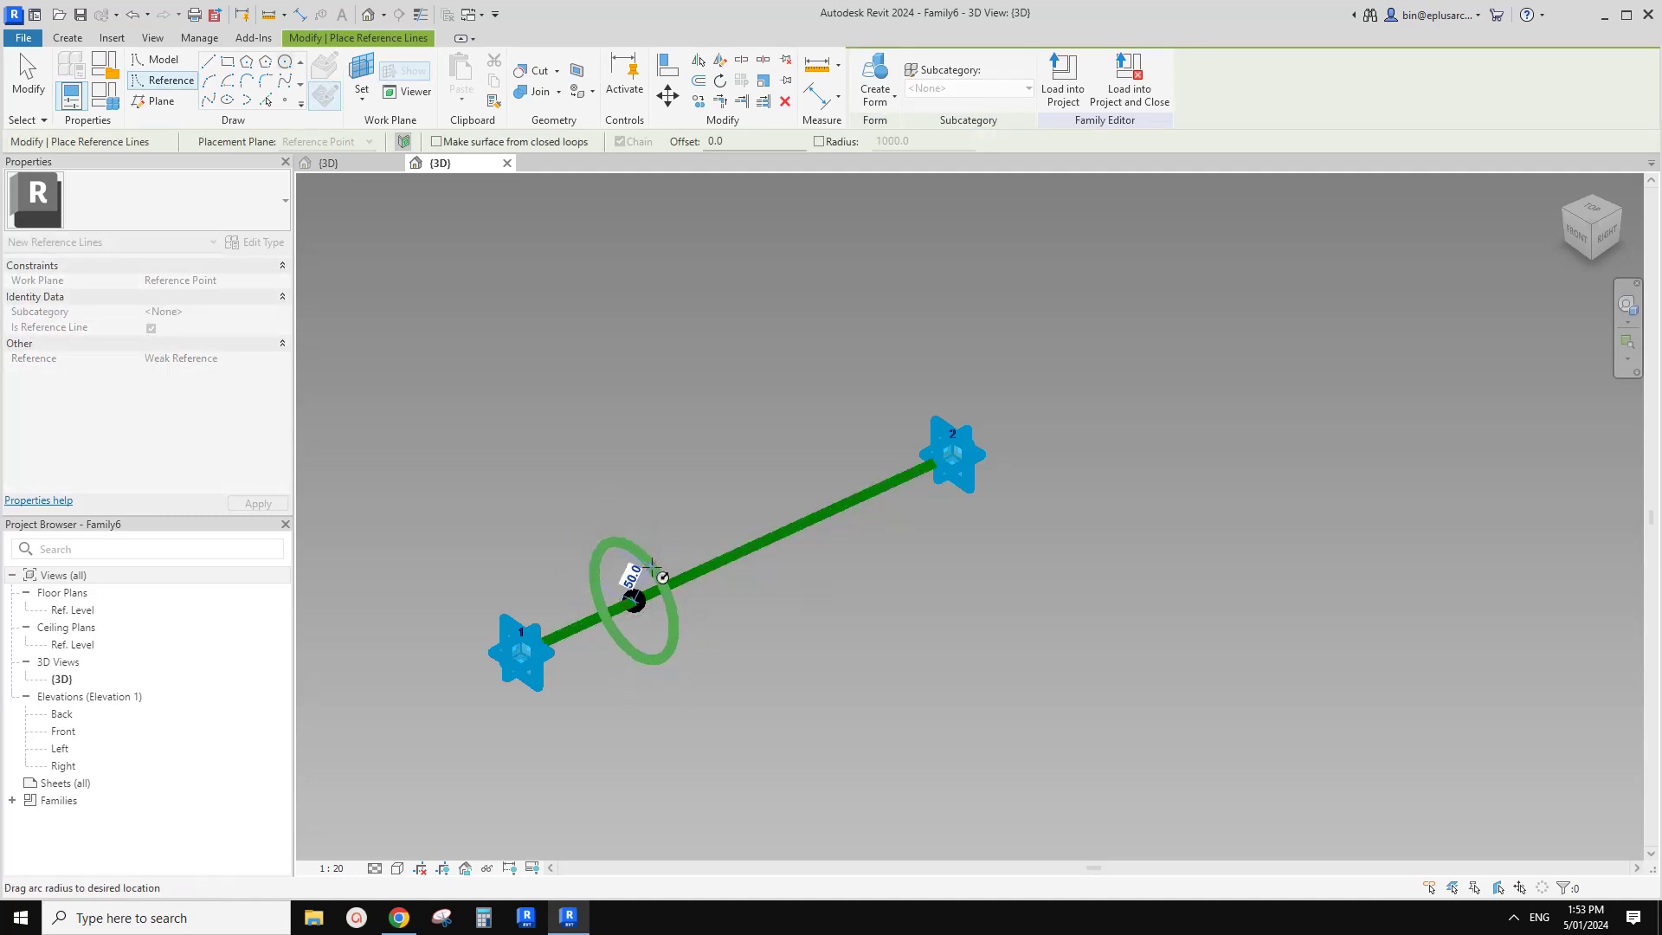
pyautogui.click(663, 577)
pyautogui.scroll(3, 640, 617)
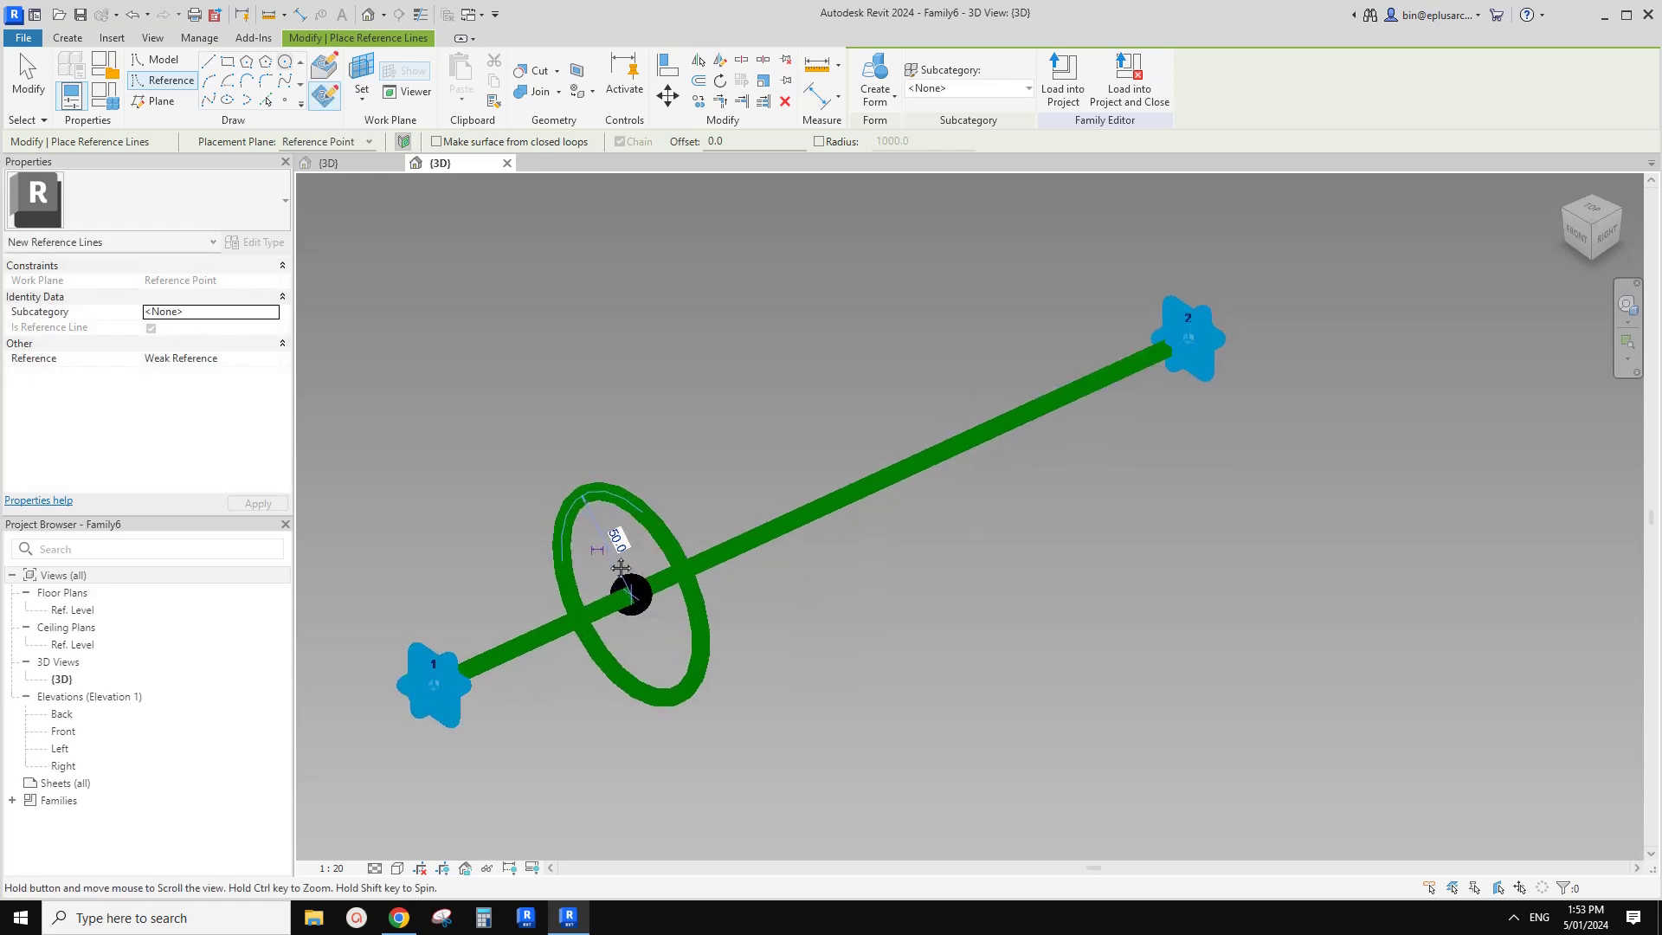
# Copy the reference circle together with its reference point to free space beside the reference line
pyautogui.press('Escape')
pyautogui.press('Escape')
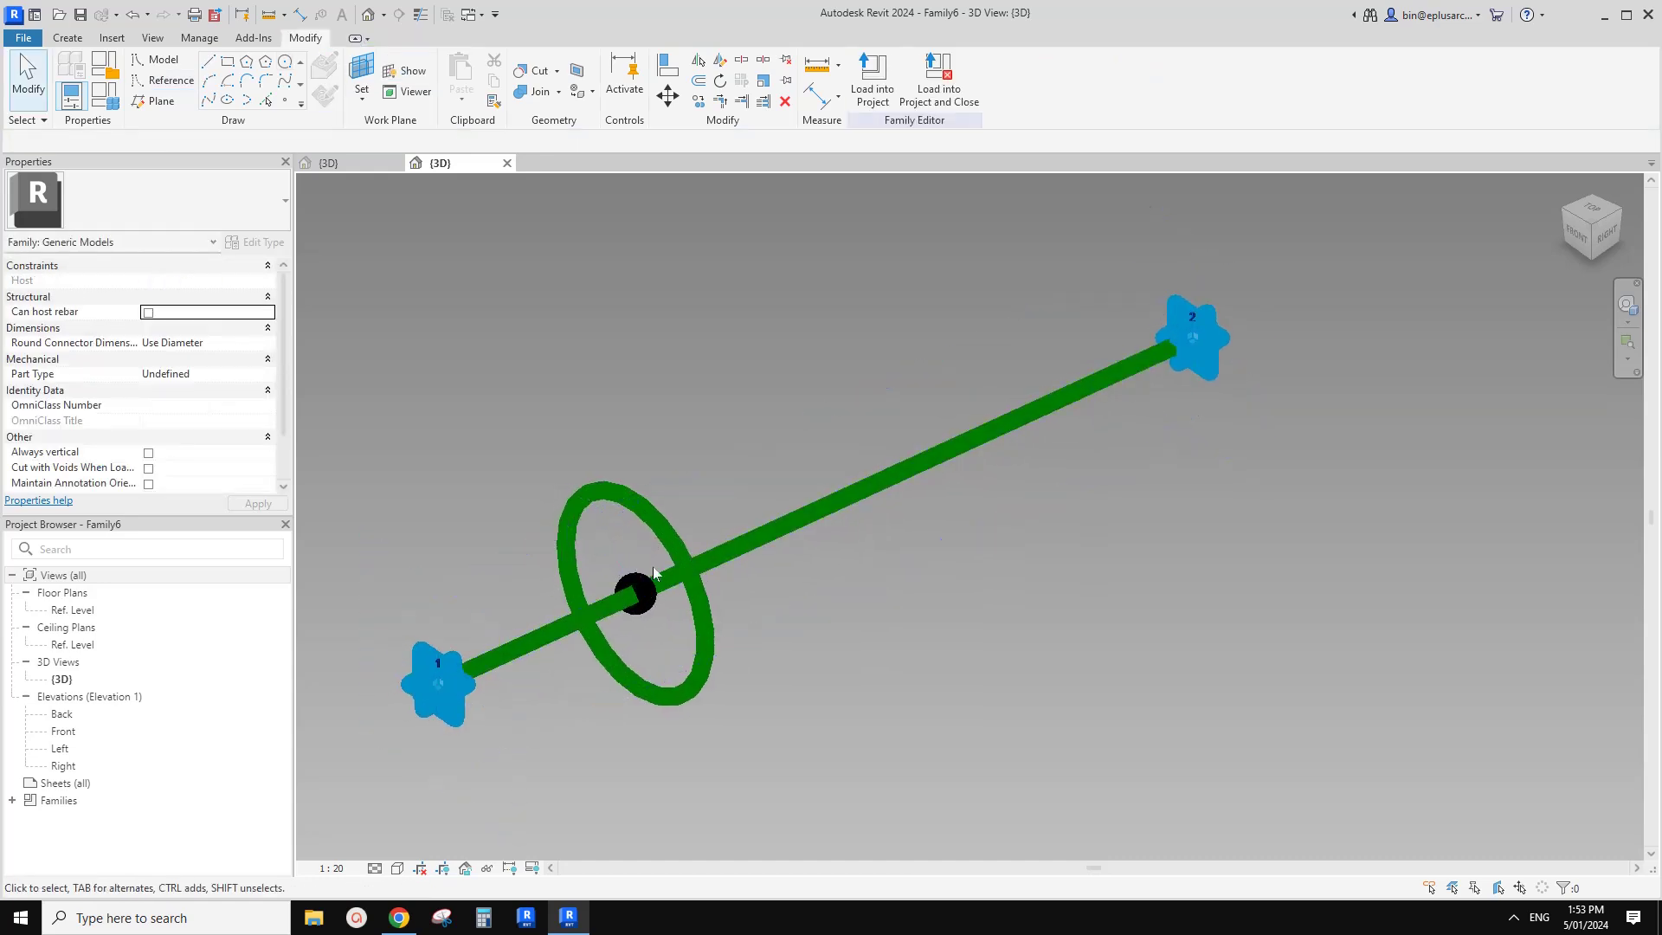
pyautogui.click(661, 523)
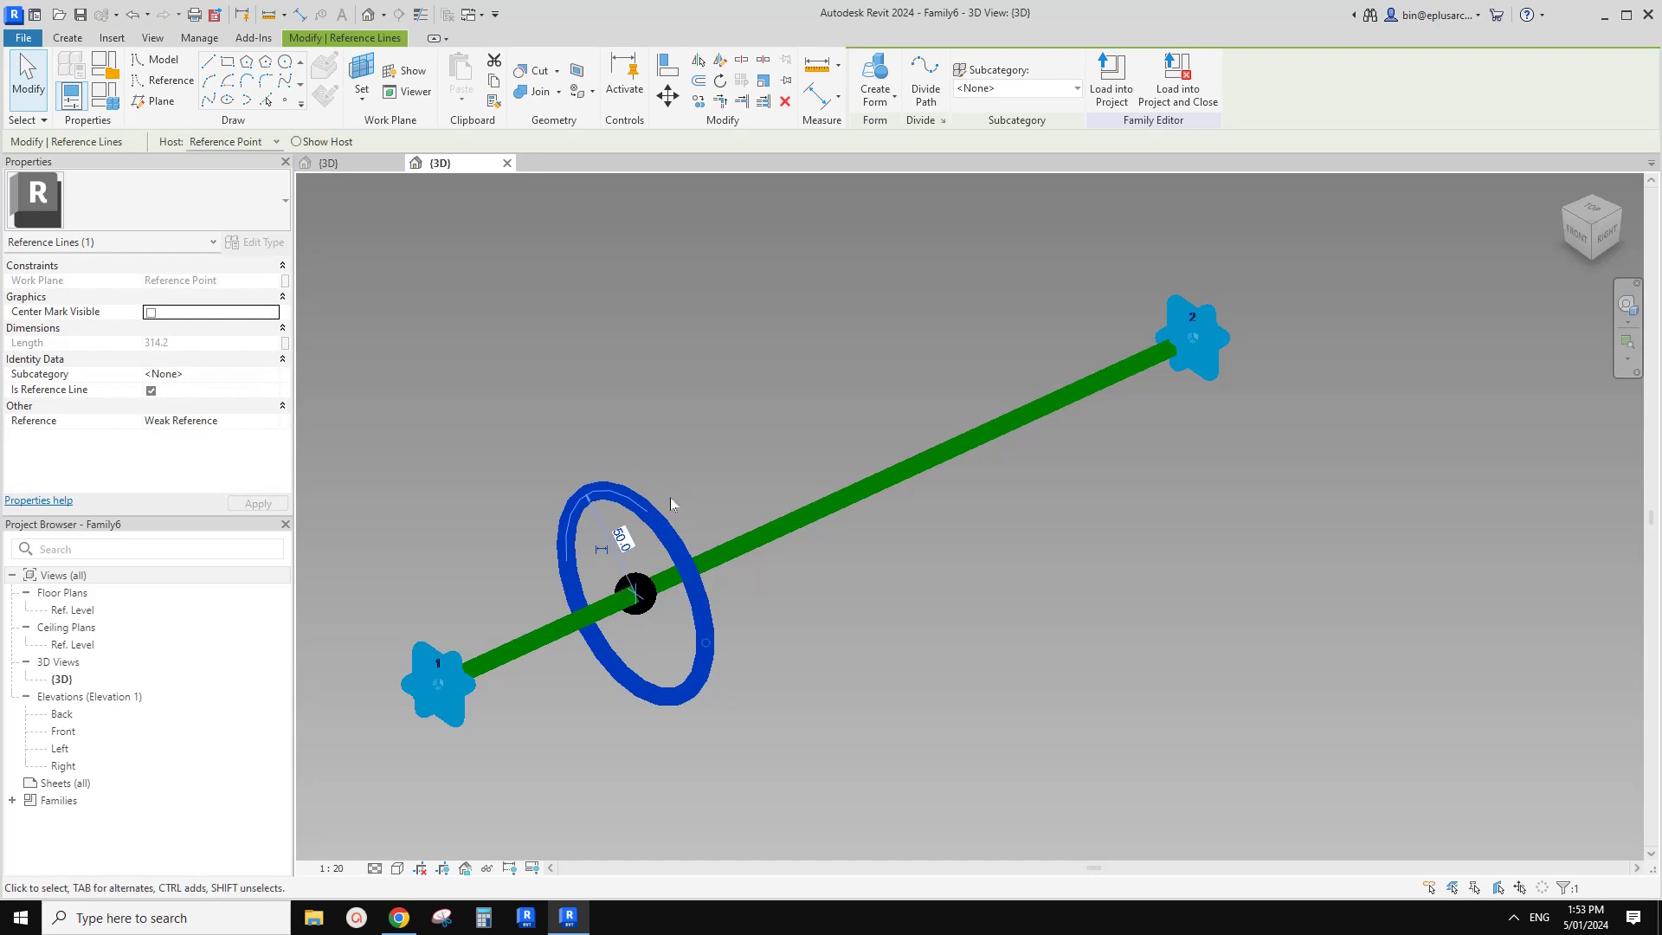
pyautogui.moveTo(652, 532)
pyautogui.mouseDown(button='middle')
pyautogui.moveTo(665, 511)
pyautogui.moveTo(625, 528)
pyautogui.mouseUp(button='middle')
pyautogui.click(691, 488)
pyautogui.scroll(-1, 658, 520)
pyautogui.moveTo(533, 407); pyautogui.dragTo(766, 732)
pyautogui.keyDown('ctrl'); pyautogui.moveTo(694, 582); pyautogui.dragTo(941, 659); pyautogui.keyUp('ctrl')
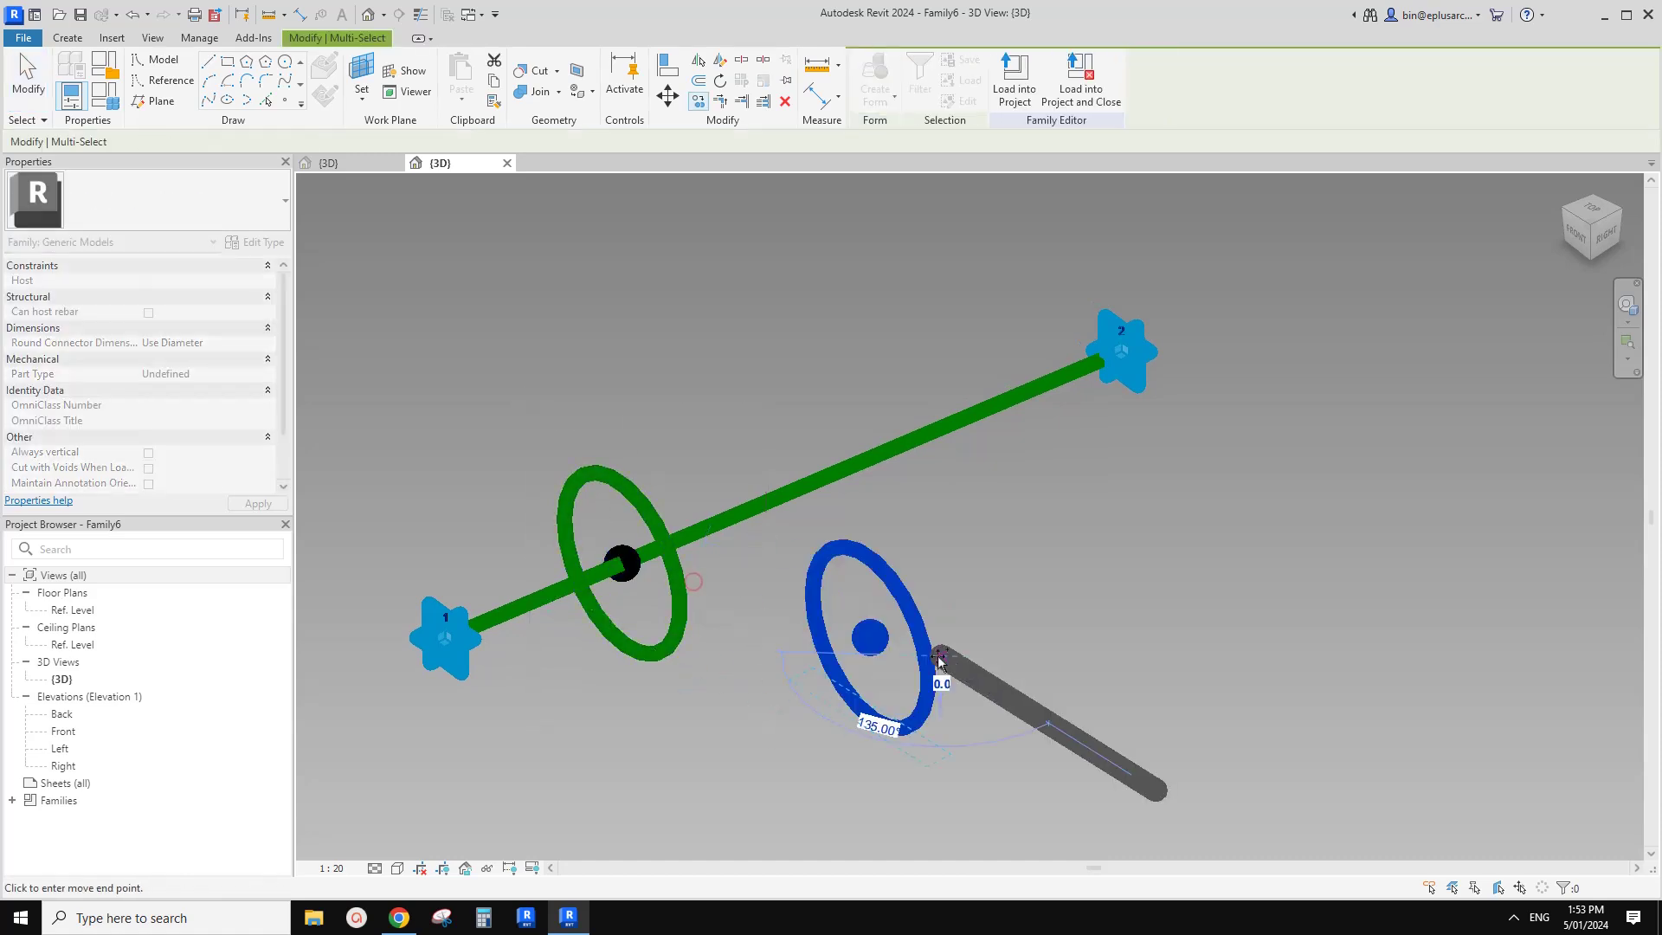
# Rehost the copied reference point onto the reference line near adaptive point 2
pyautogui.click(869, 638)
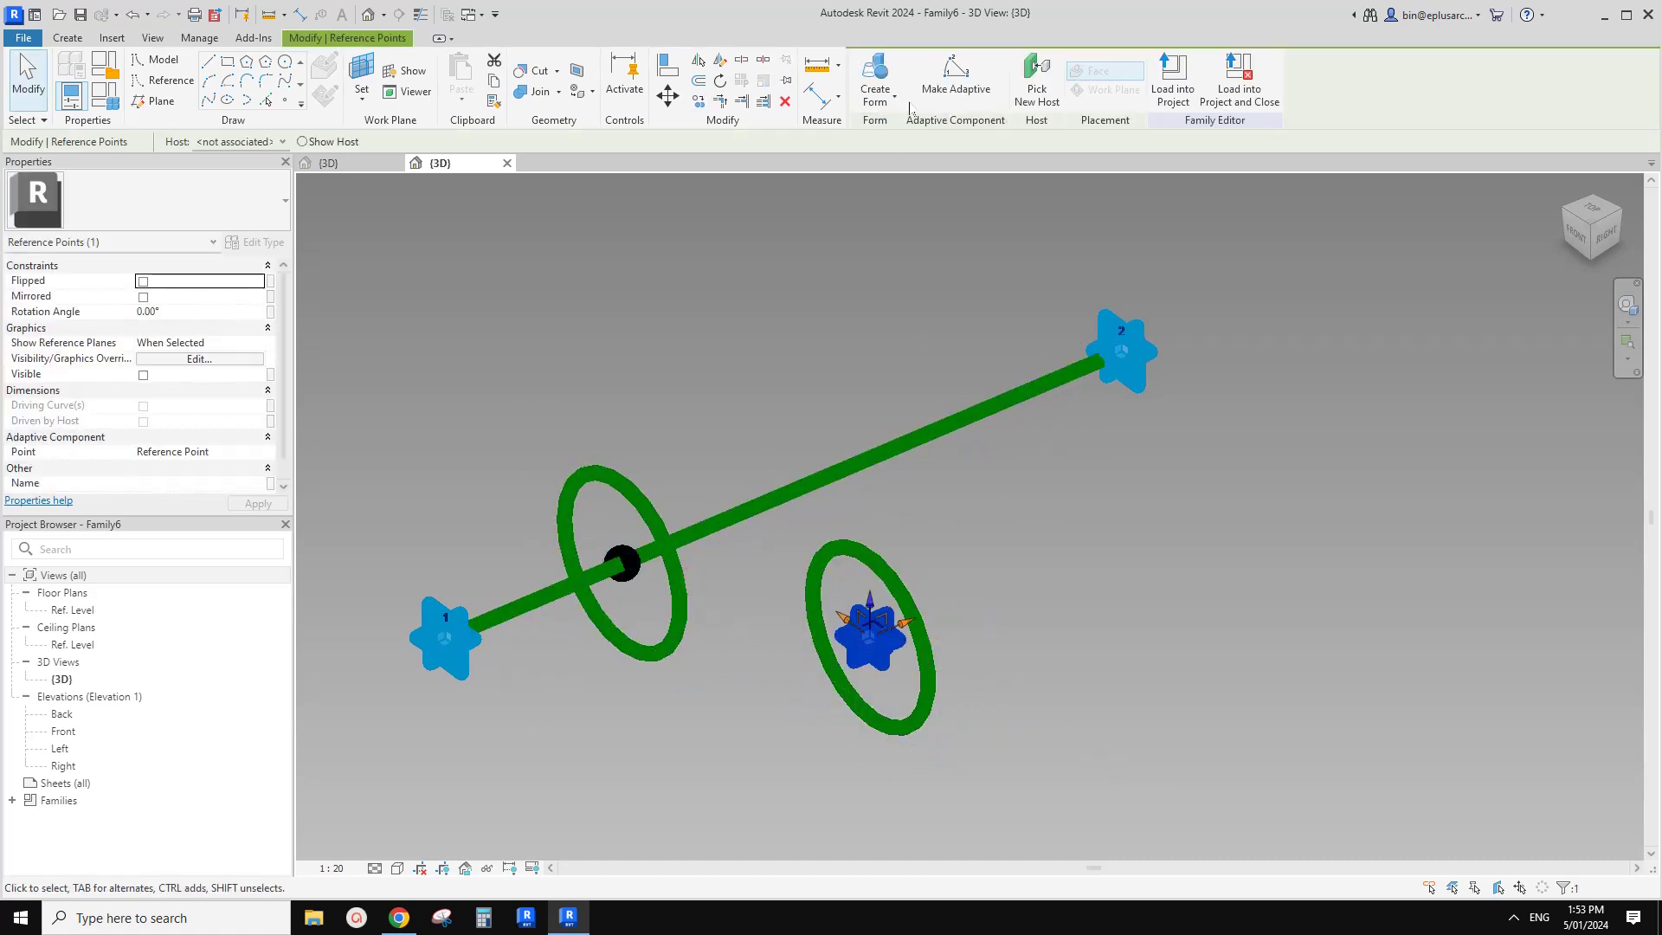
pyautogui.click(1037, 82)
pyautogui.click(967, 424)
pyautogui.press('Escape')
# Create a solid form between the two reference circles on the line
pyautogui.click(719, 490)
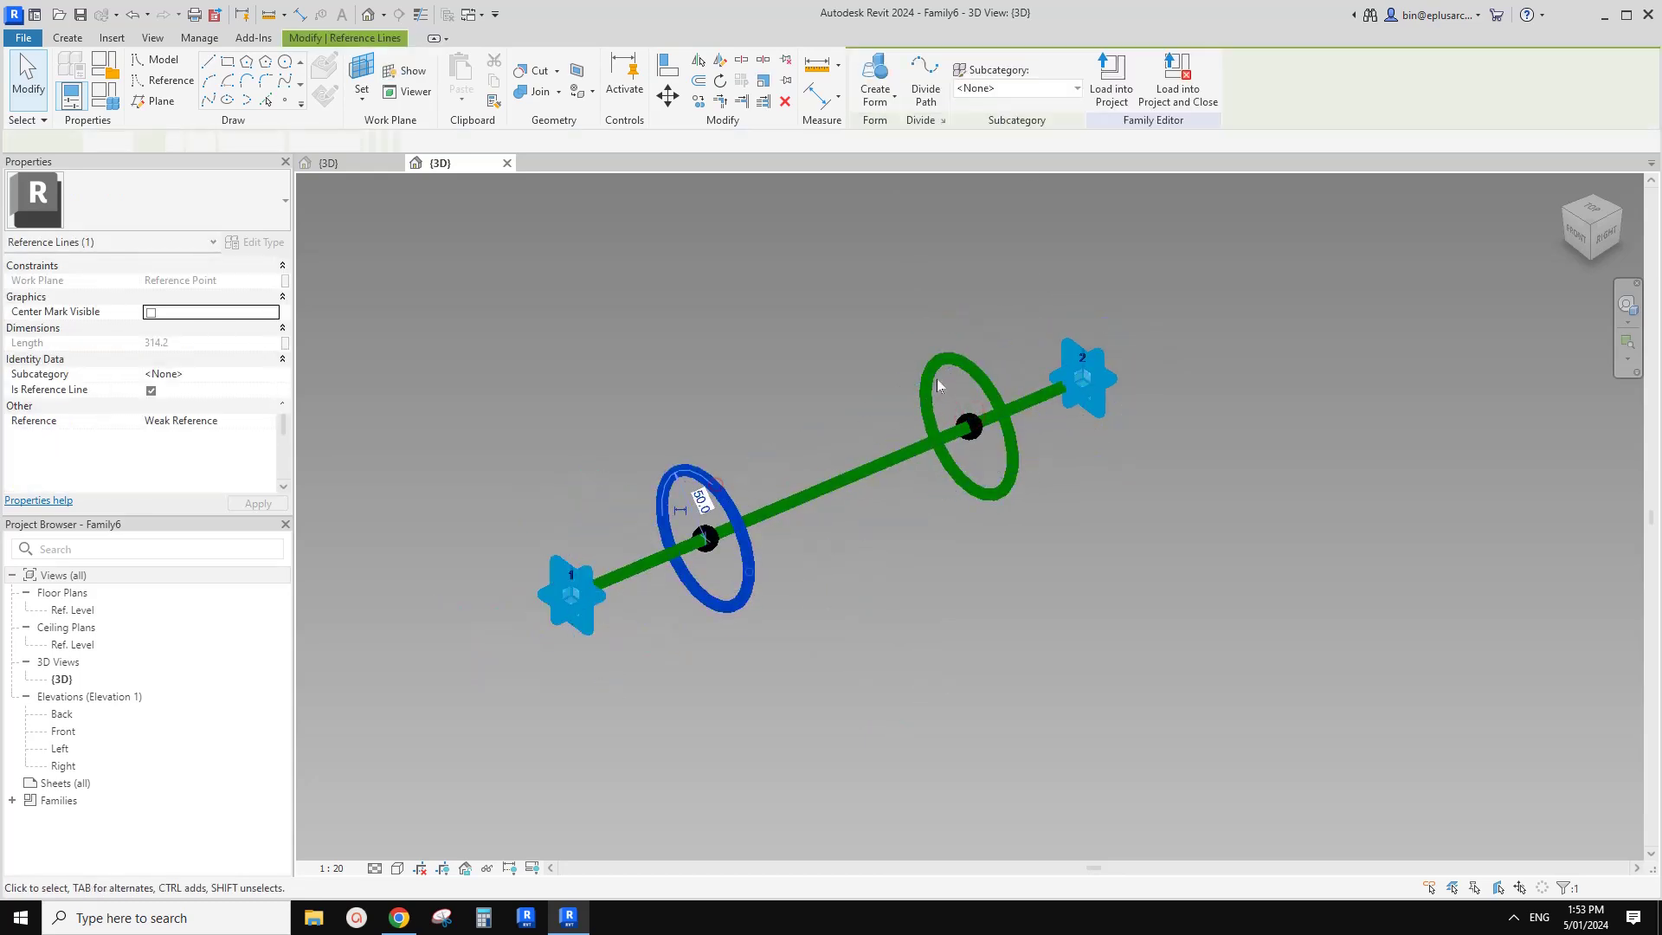
pyautogui.keyDown('ctrl'); pyautogui.click(941, 365); pyautogui.keyUp('ctrl')
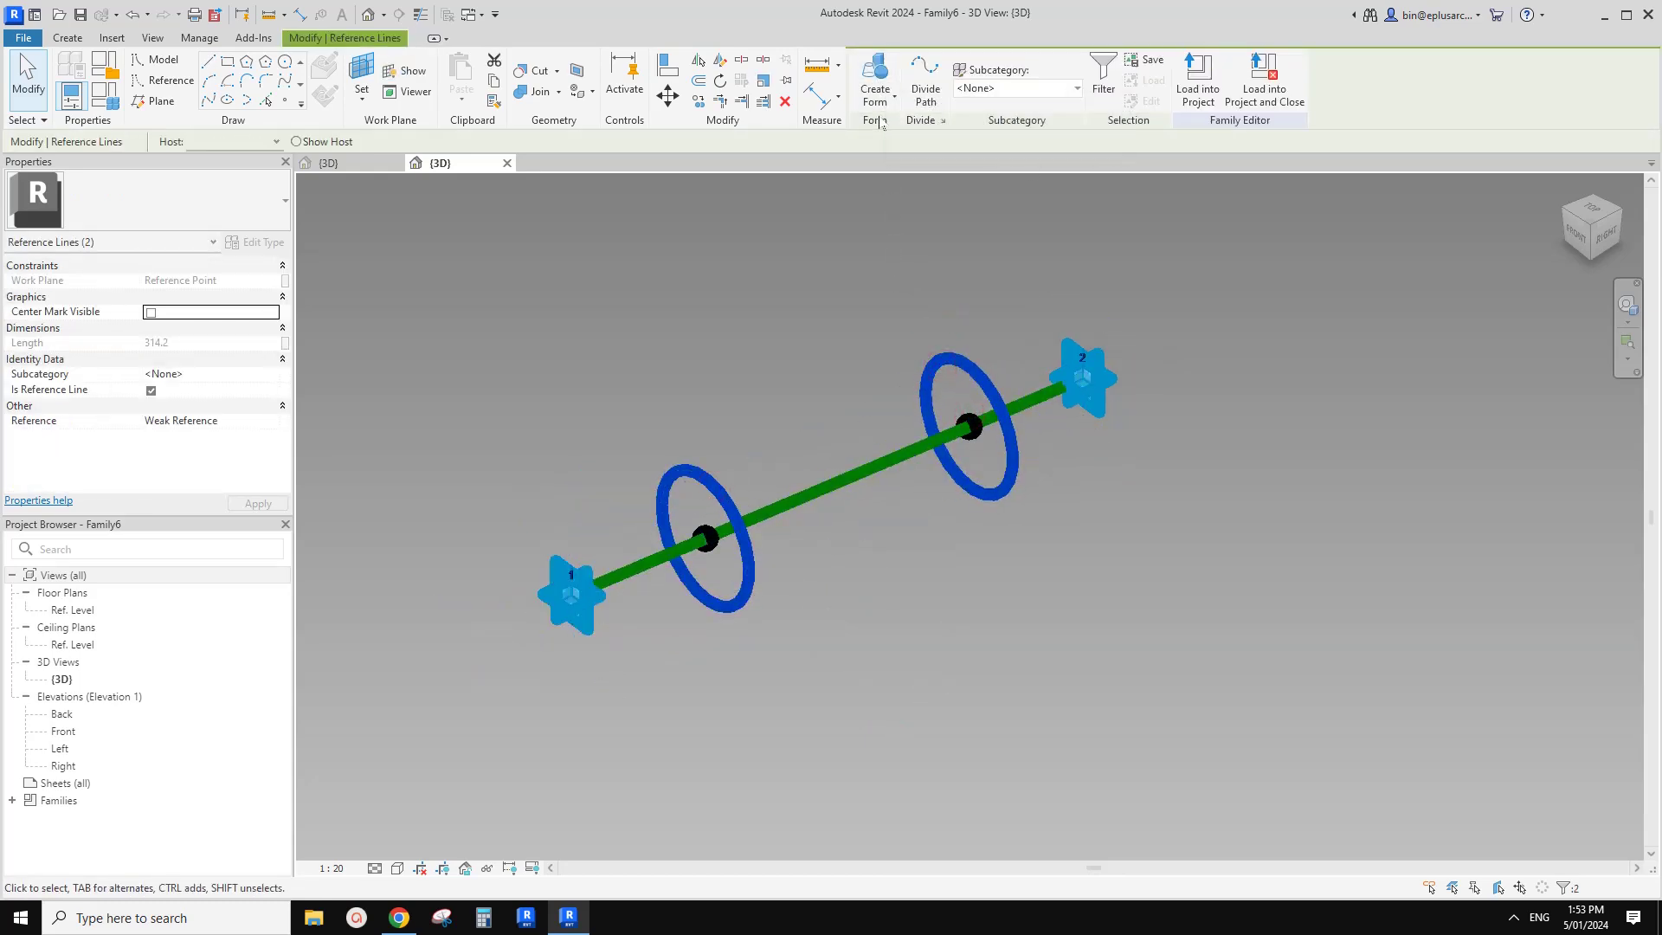
pyautogui.click(875, 83)
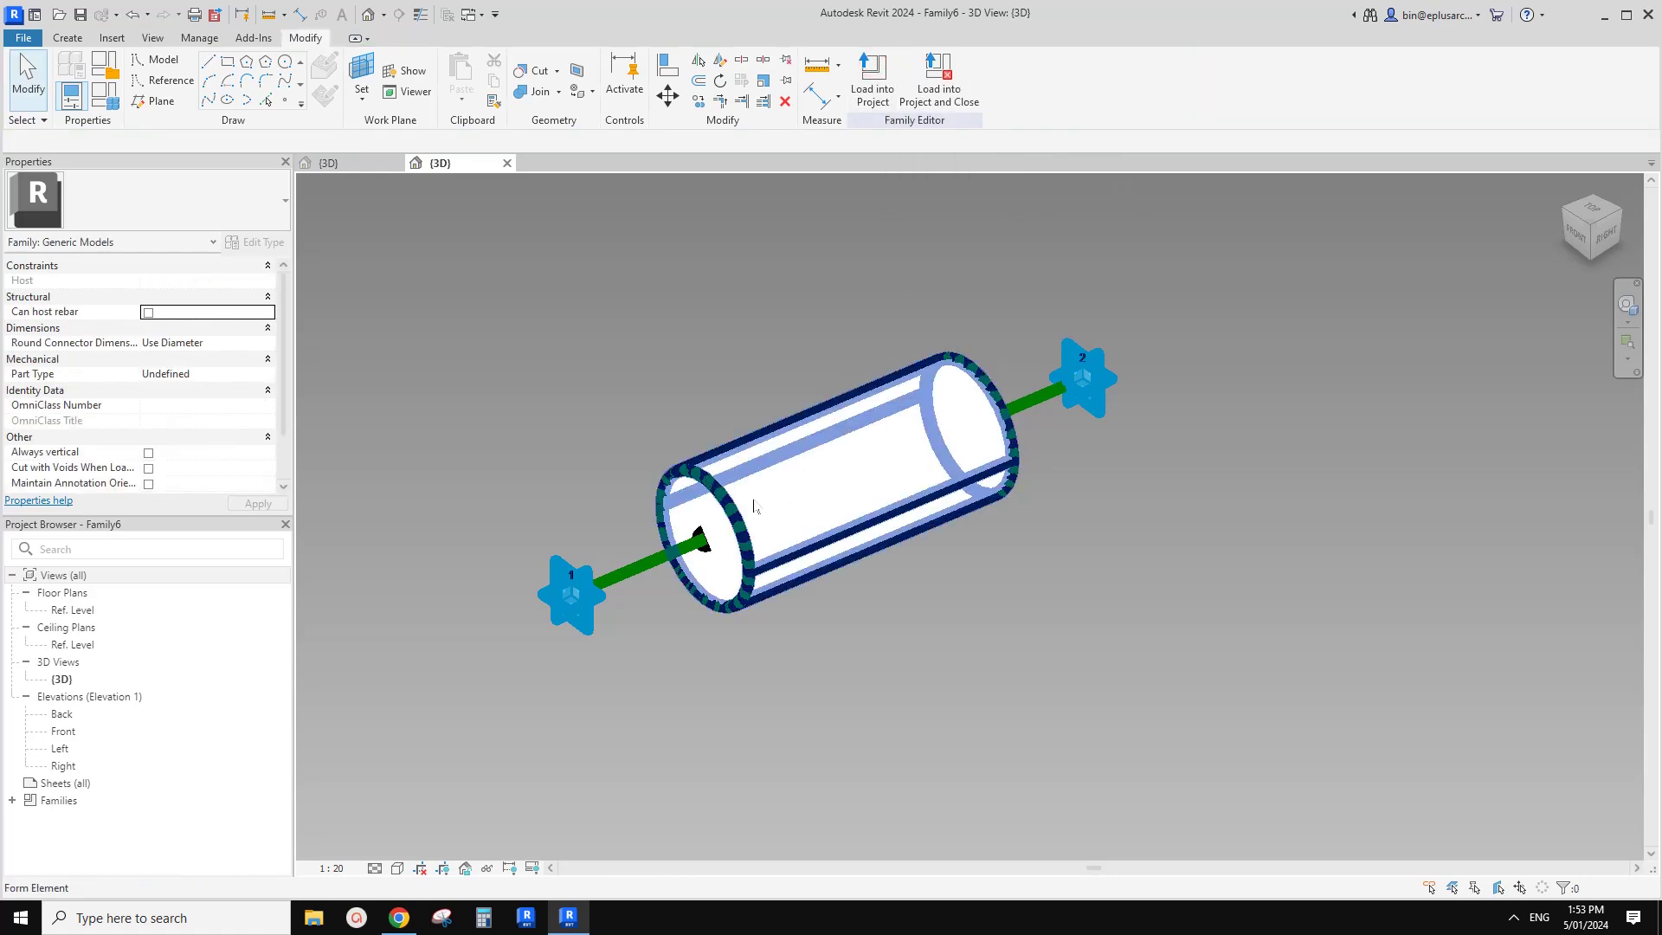
# Slide the two hosted reference points outward along the line so the tube reaches adaptive points 1 and 2
pyautogui.keyDown('shift'); pyautogui.moveTo(754, 506); pyautogui.dragTo(737, 495, button='middle'); pyautogui.keyUp('shift')
pyautogui.moveTo(610, 405); pyautogui.dragTo(715, 570)
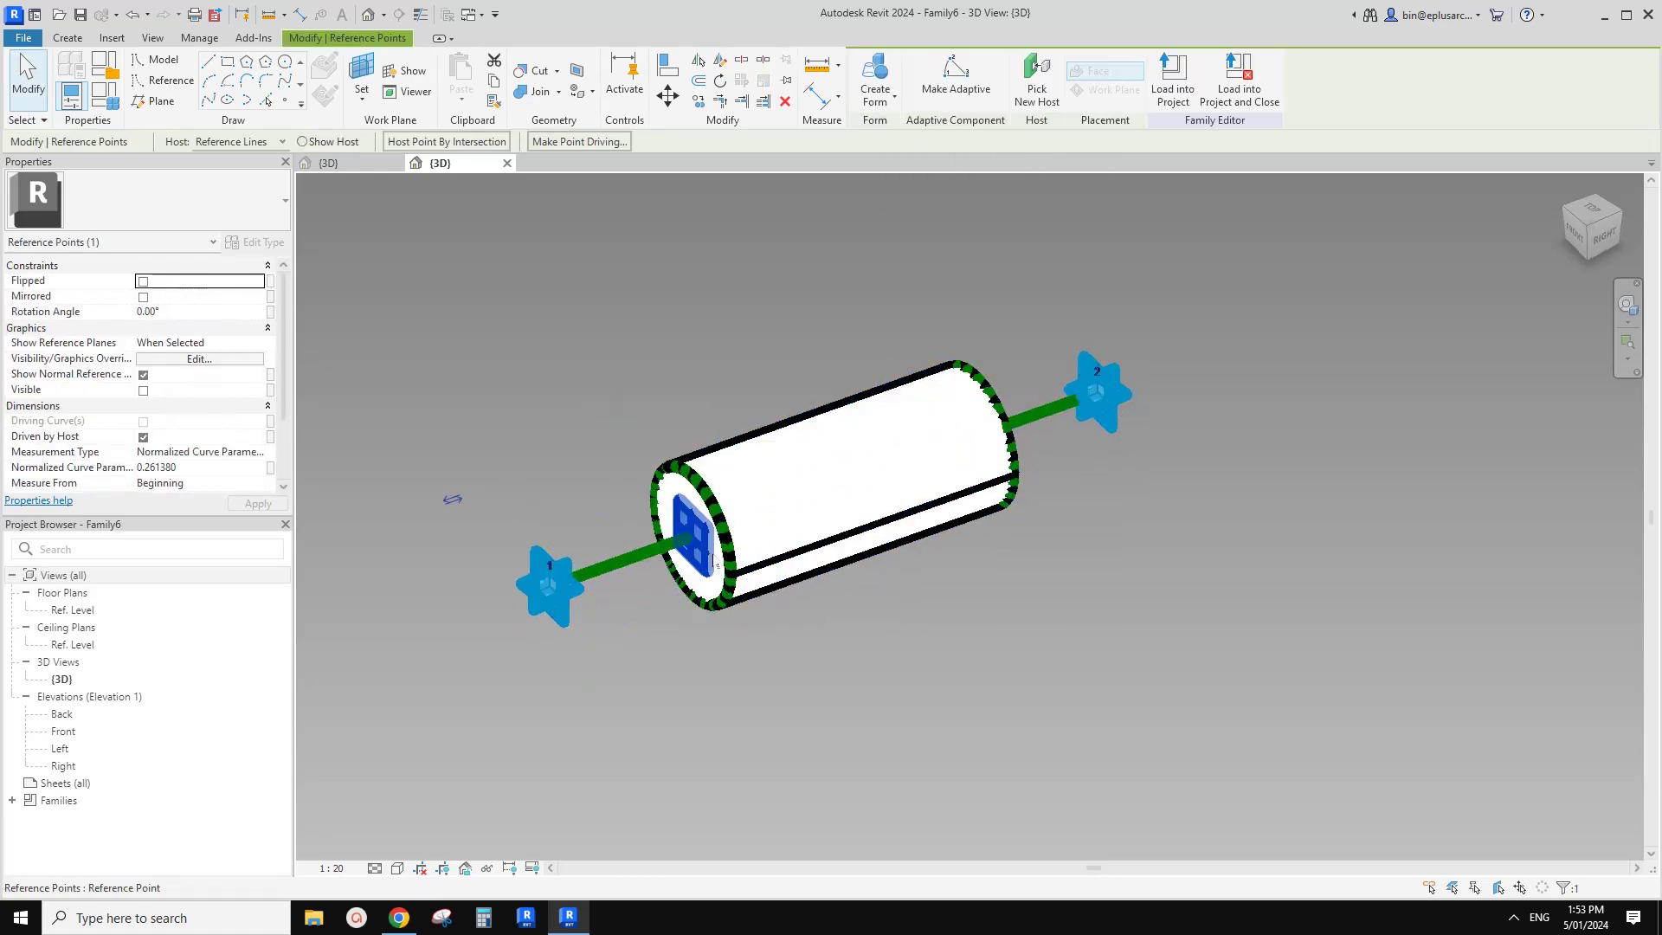
pyautogui.keyDown('shift'); pyautogui.moveTo(715, 570); pyautogui.dragTo(918, 464, button='middle'); pyautogui.keyUp('shift')
pyautogui.moveTo(917, 456); pyautogui.dragTo(1166, 727)
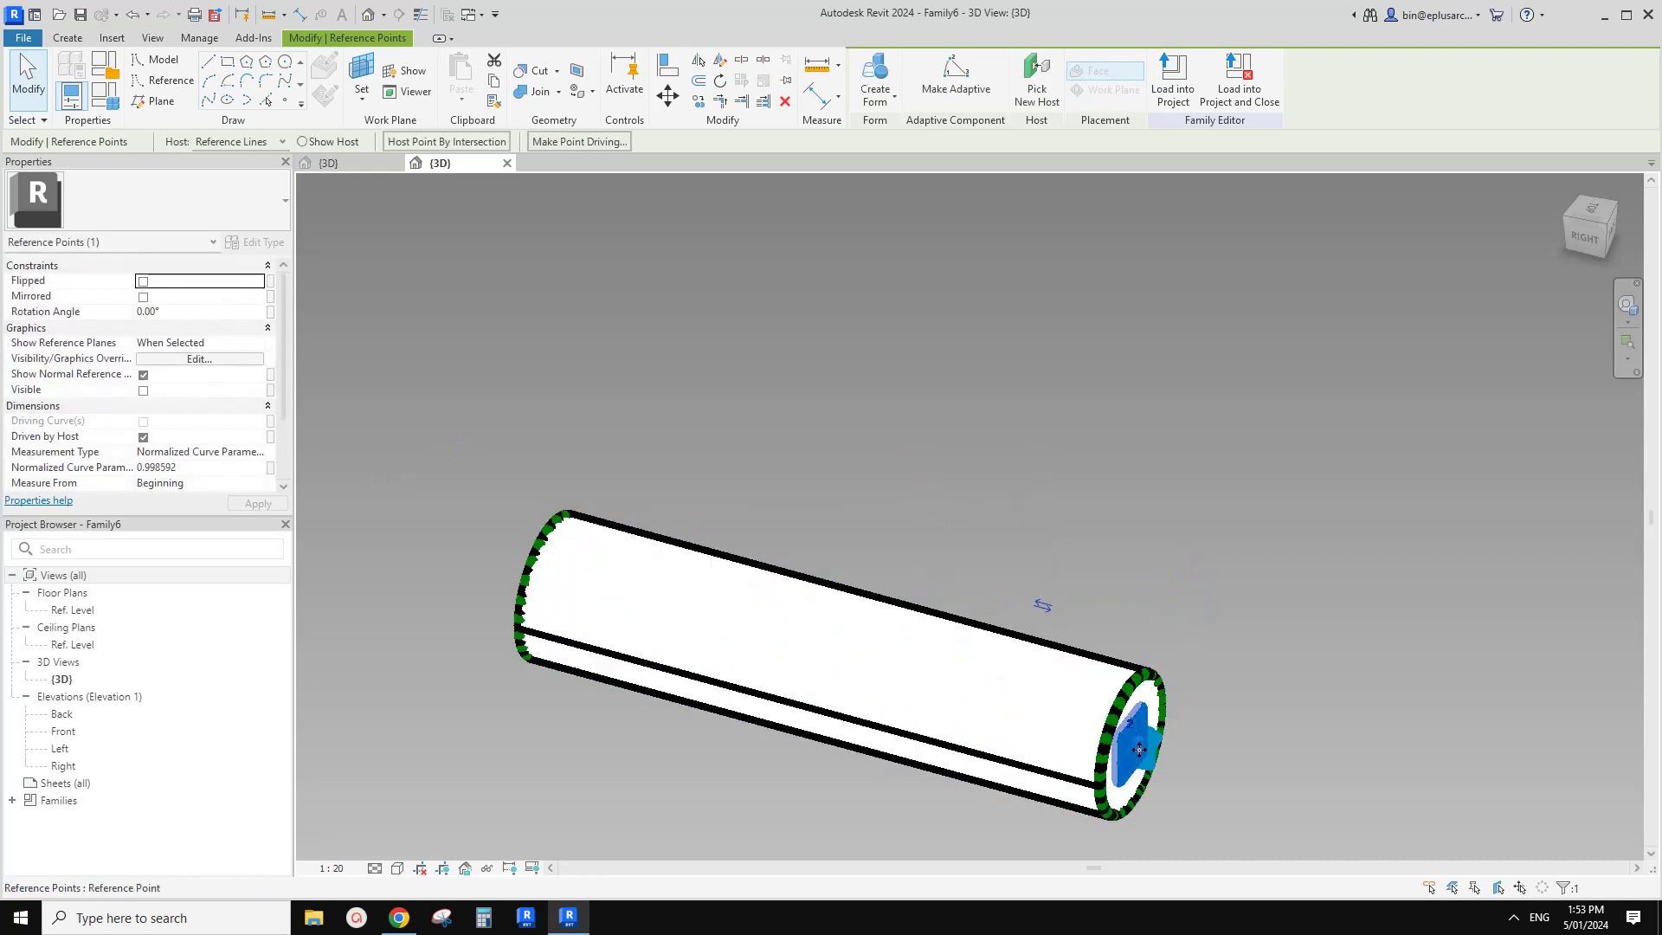
# Load the finished tube family into the Family5 curtain panel family
pyautogui.scroll(-4, 989, 649)
pyautogui.keyDown('shift'); pyautogui.moveTo(970, 646); pyautogui.dragTo(1096, 604, button='middle'); pyautogui.keyUp('shift')
pyautogui.moveTo(911, 715); pyautogui.dragTo(827, 517, button='middle')
pyautogui.scroll(1, 829, 545)
pyautogui.click(847, 444)
pyautogui.click(875, 86)
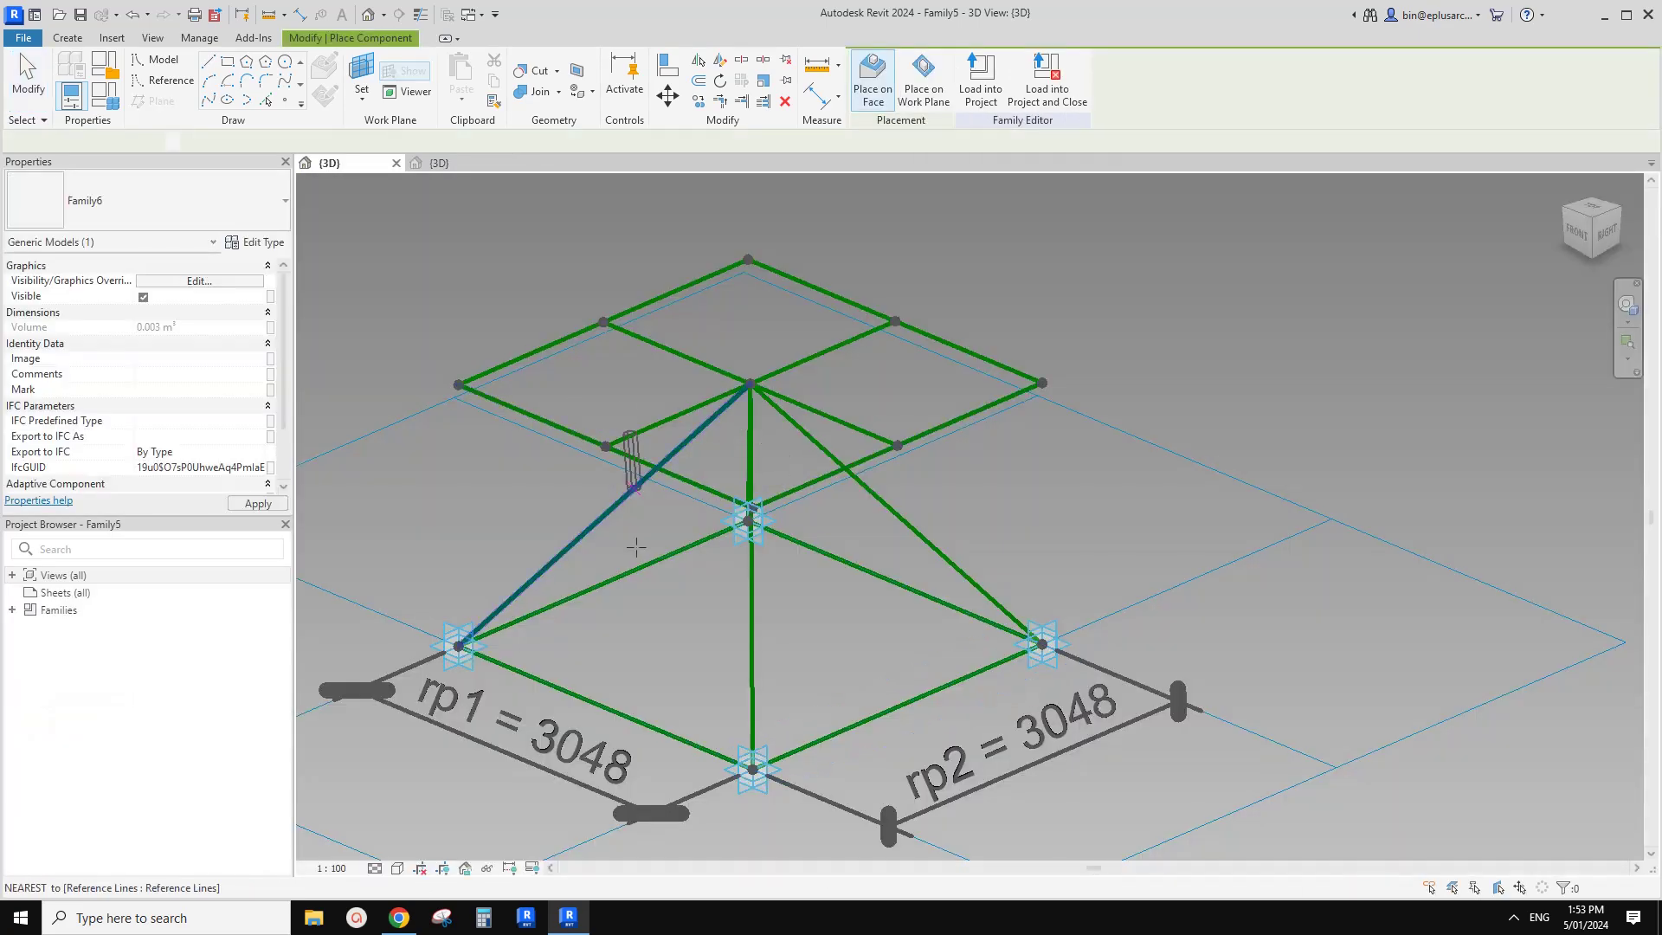
# Place Family6 tube members along the four diagonal reference lines from the base corners to the upper centre point
pyautogui.moveTo(750, 578); pyautogui.dragTo(726, 384, button='middle')
pyautogui.keyDown('shift'); pyautogui.moveTo(820, 464); pyautogui.dragTo(901, 511, button='middle'); pyautogui.keyUp('shift')
pyautogui.moveTo(900, 511); pyautogui.dragTo(850, 576, button='middle')
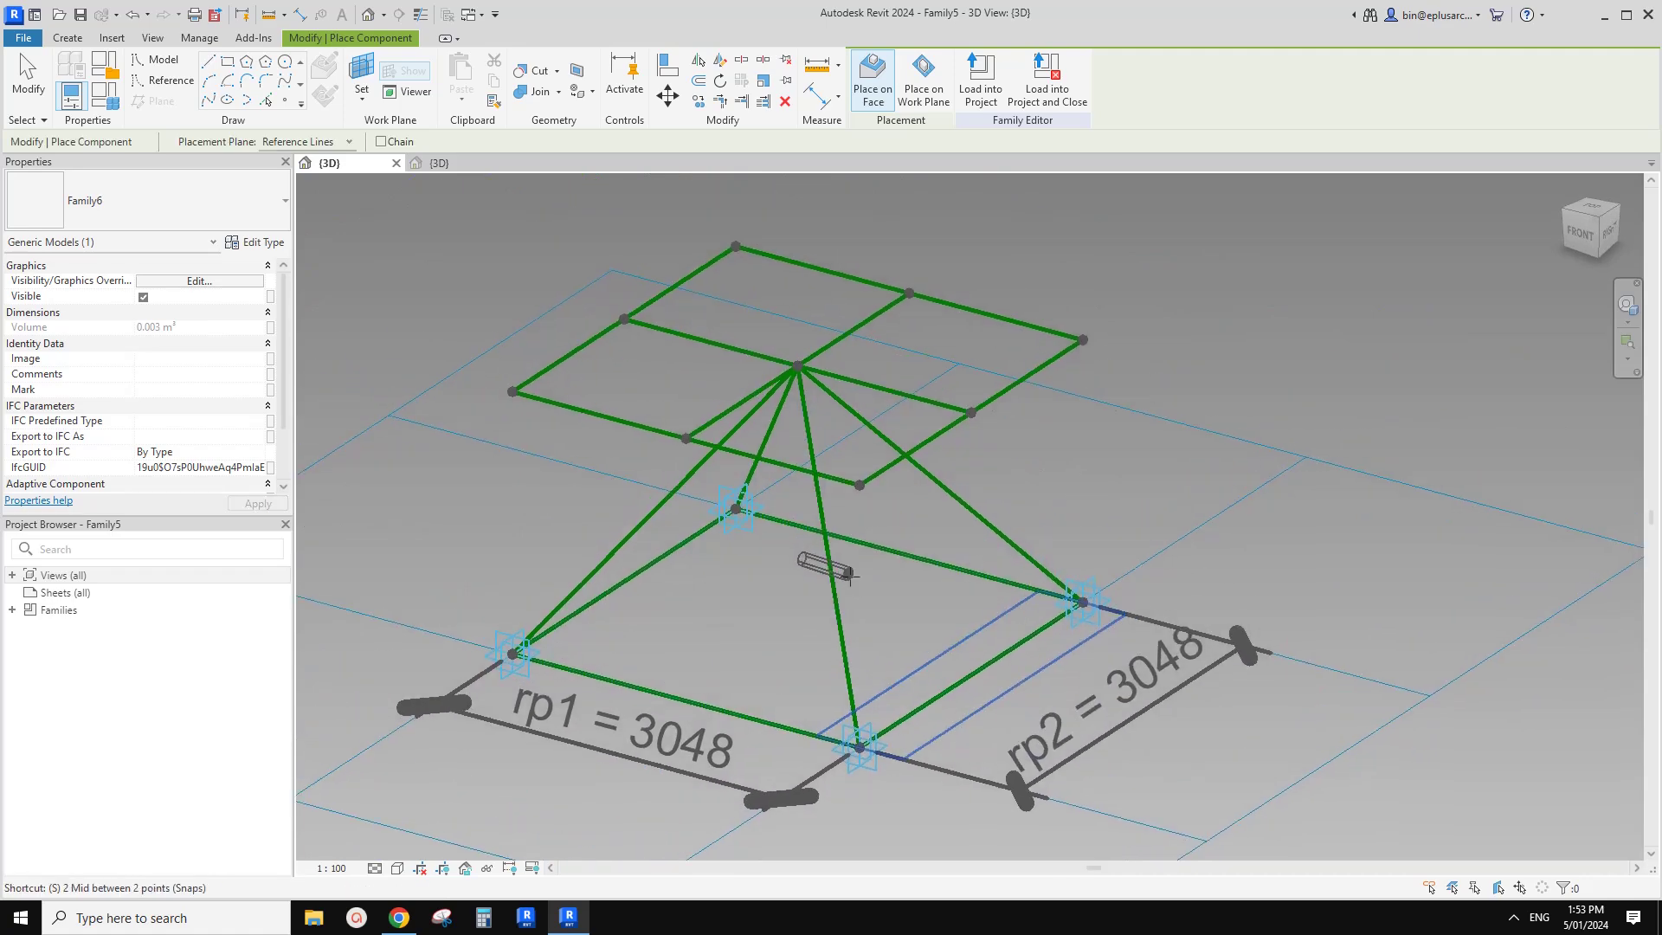
pyautogui.click(847, 656)
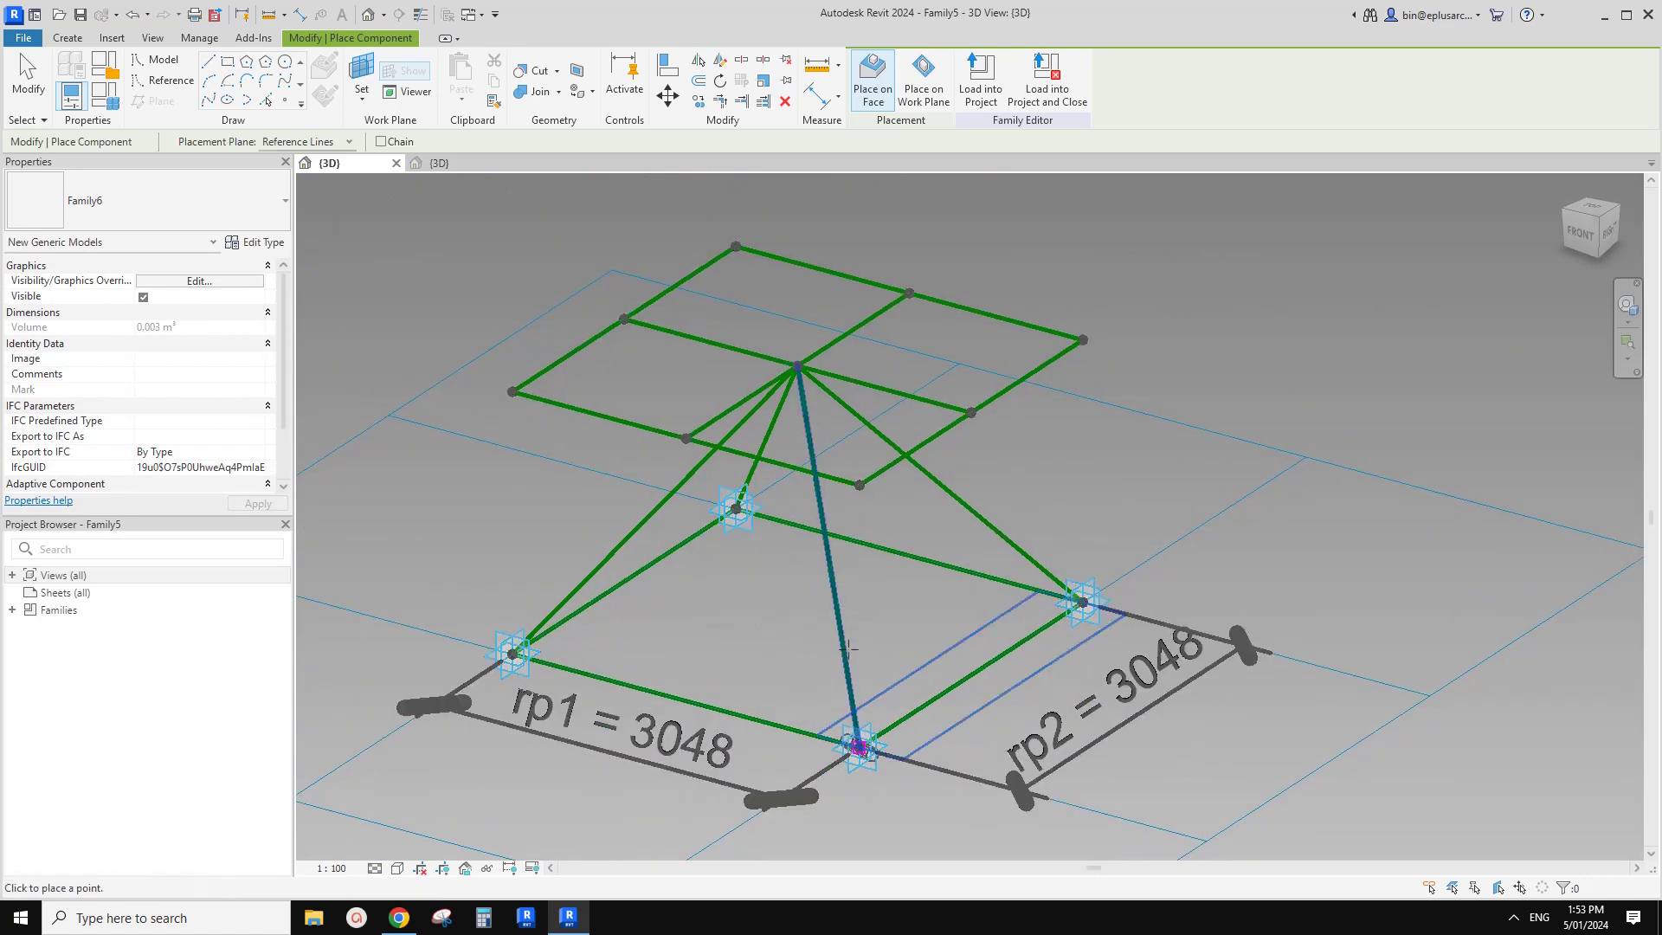
pyautogui.click(842, 647)
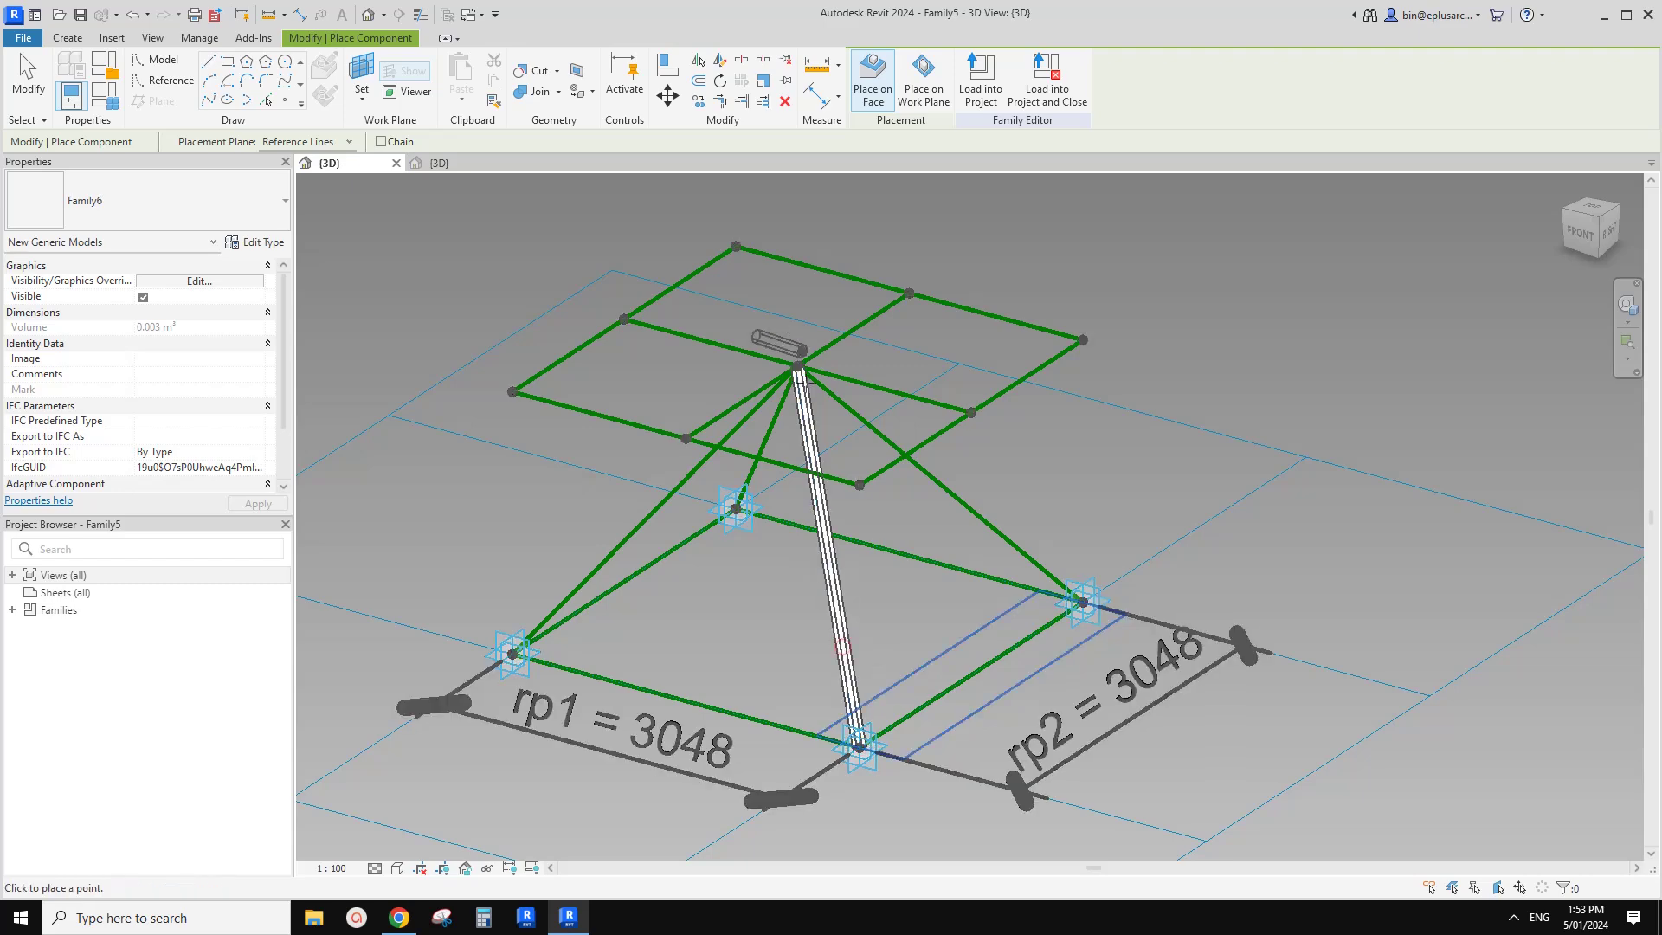
pyautogui.moveTo(921, 482); pyautogui.dragTo(943, 560, button='middle')
pyautogui.press('s')
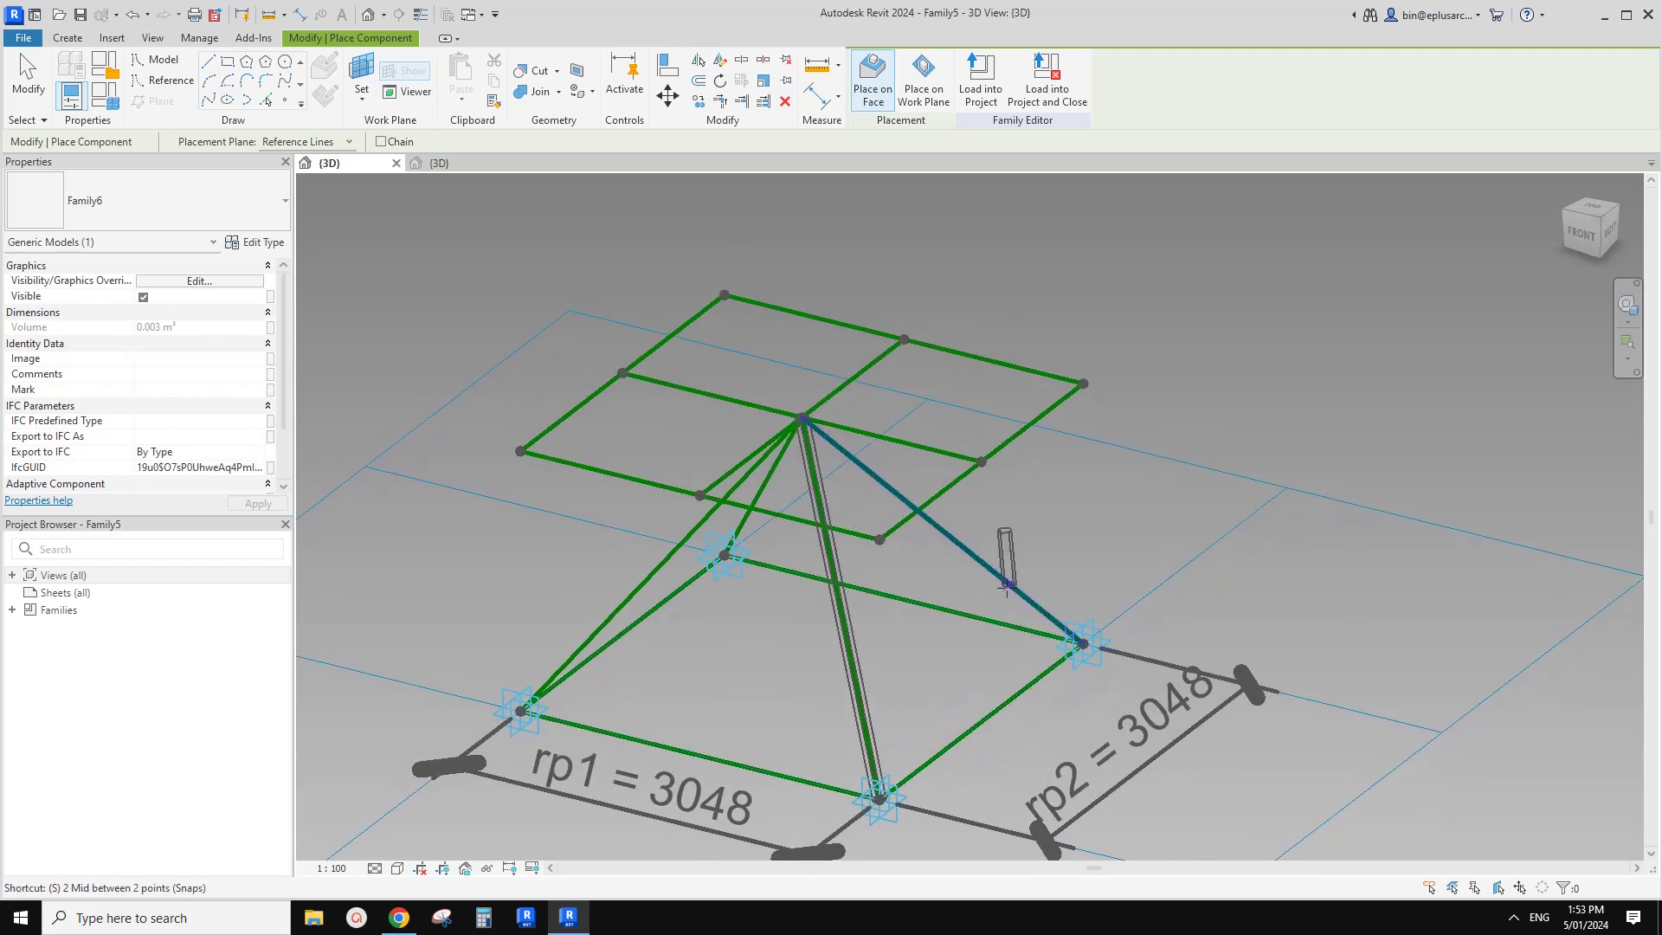
pyautogui.click(1012, 593)
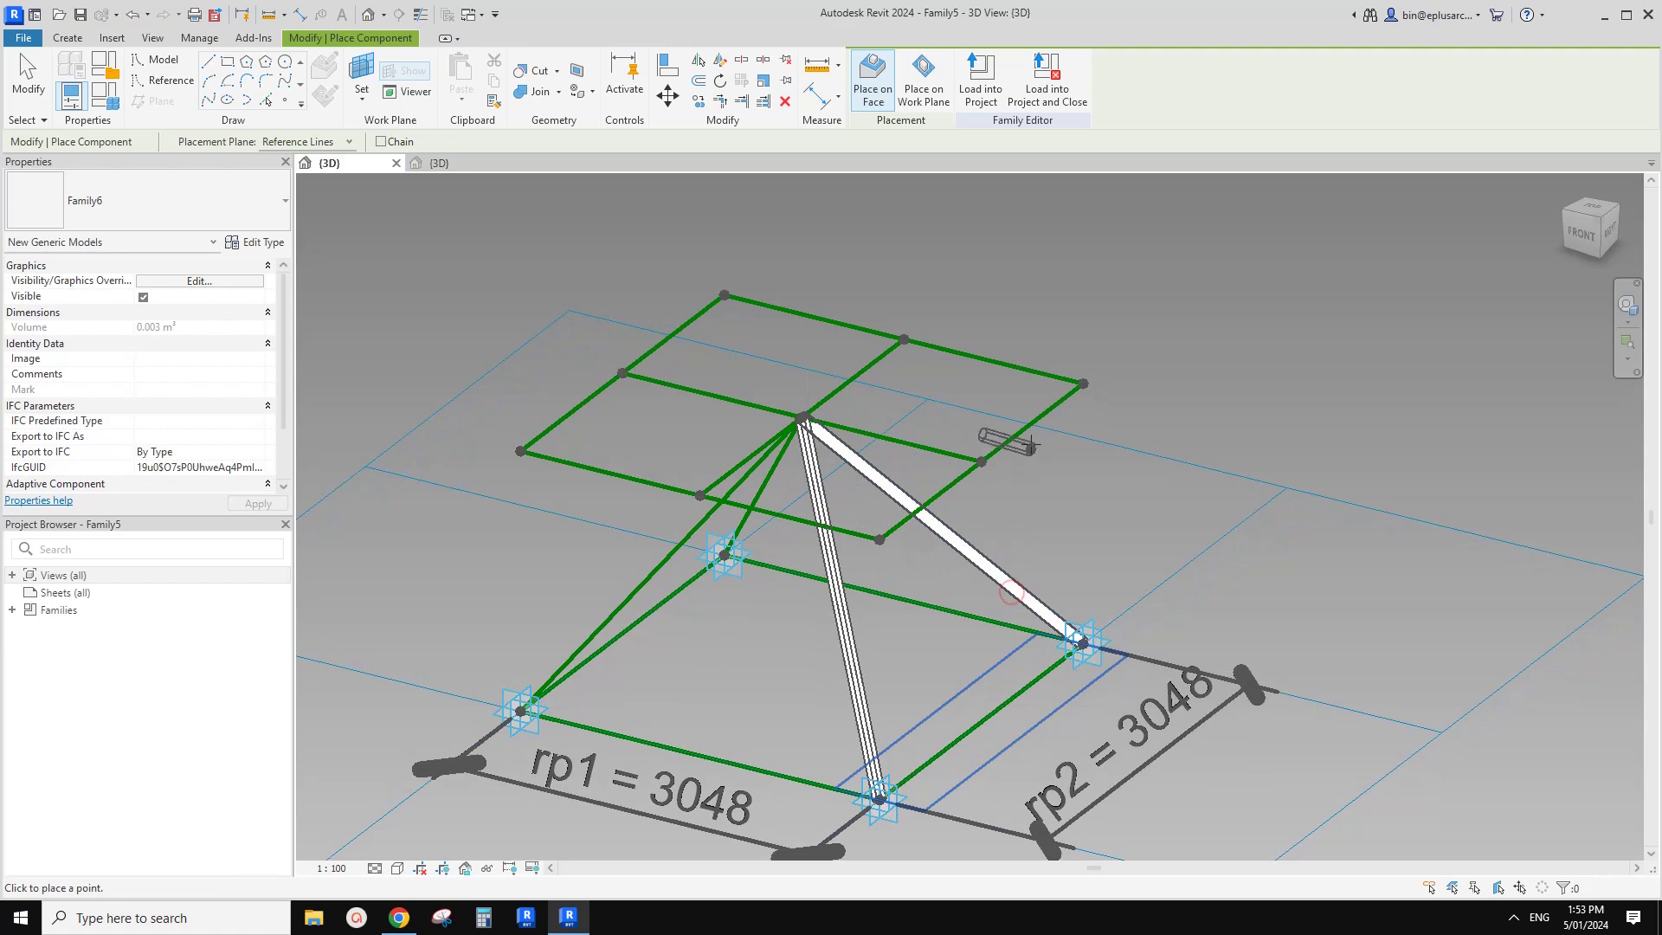
pyautogui.click(765, 590)
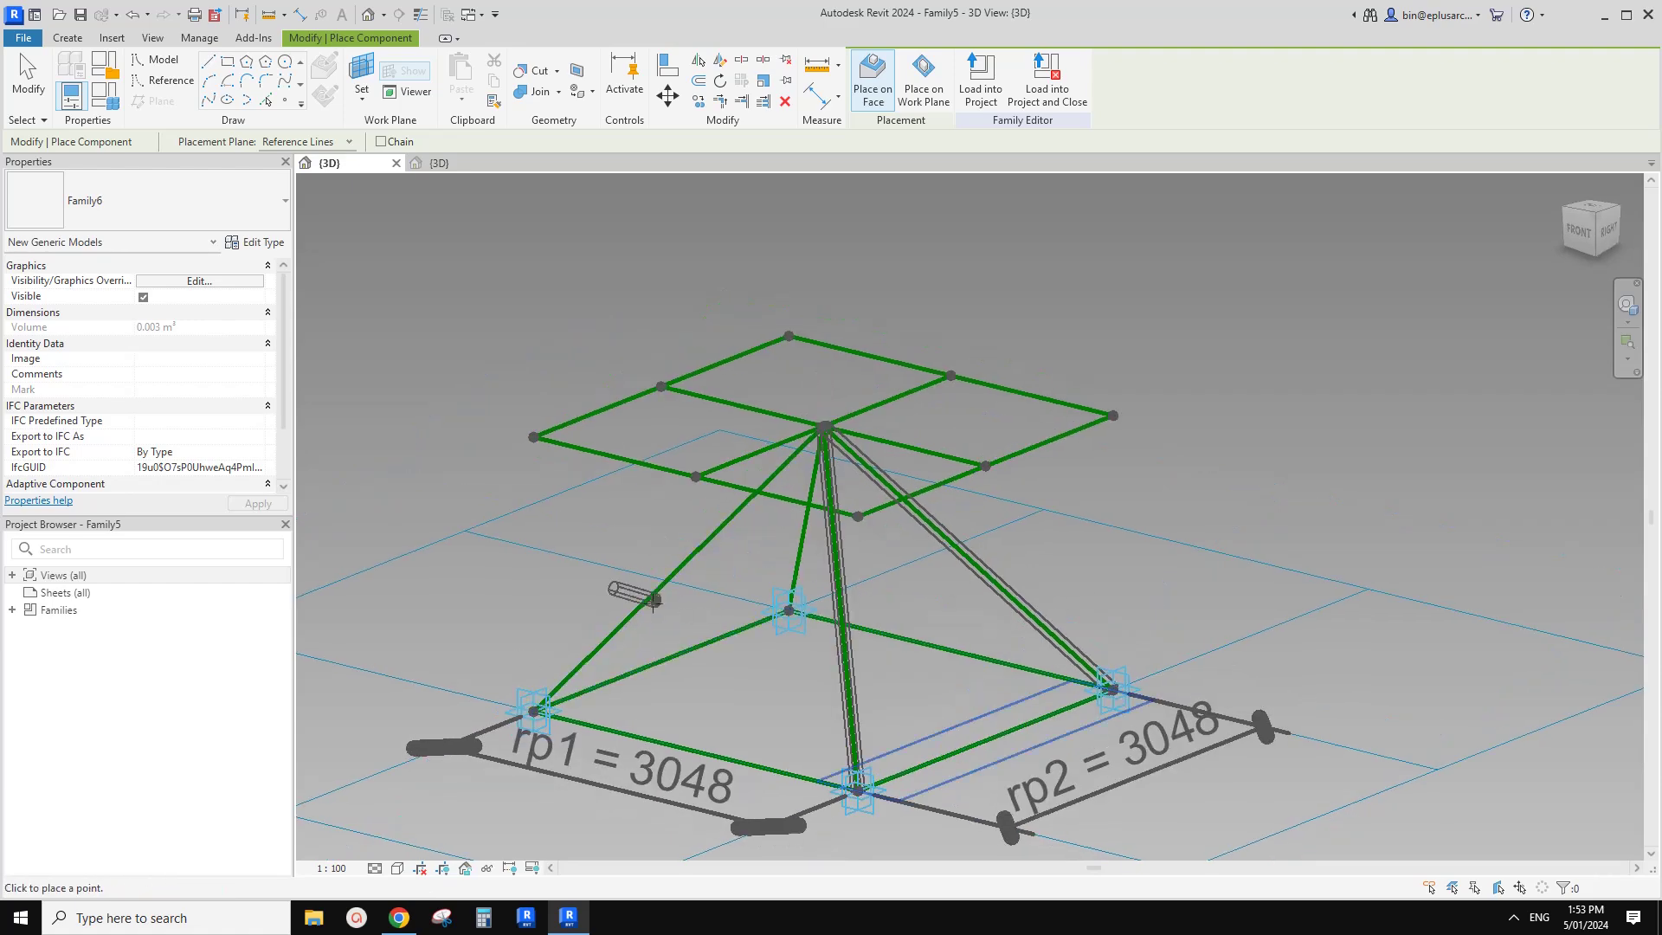
pyautogui.click(802, 564)
# Place Family6 members along the two crossing reference lines through the centre of the upper square
pyautogui.moveTo(806, 453); pyautogui.dragTo(828, 501, button='middle')
pyautogui.click(1008, 514)
pyautogui.click(762, 452)
pyautogui.click(719, 527)
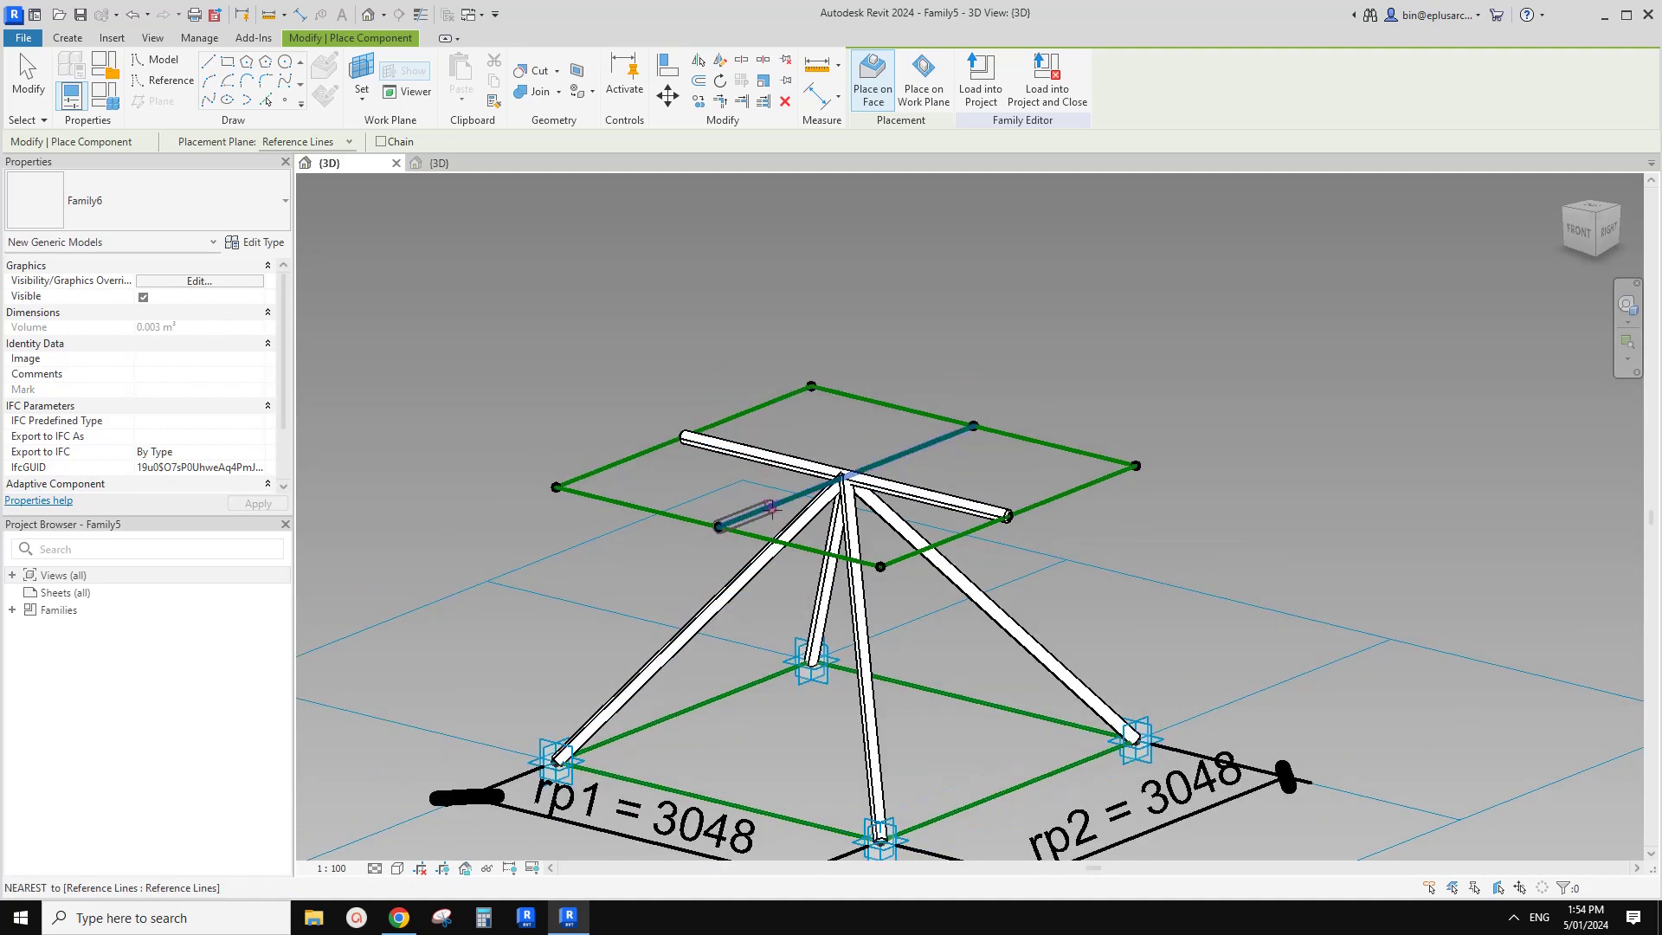
pyautogui.click(973, 426)
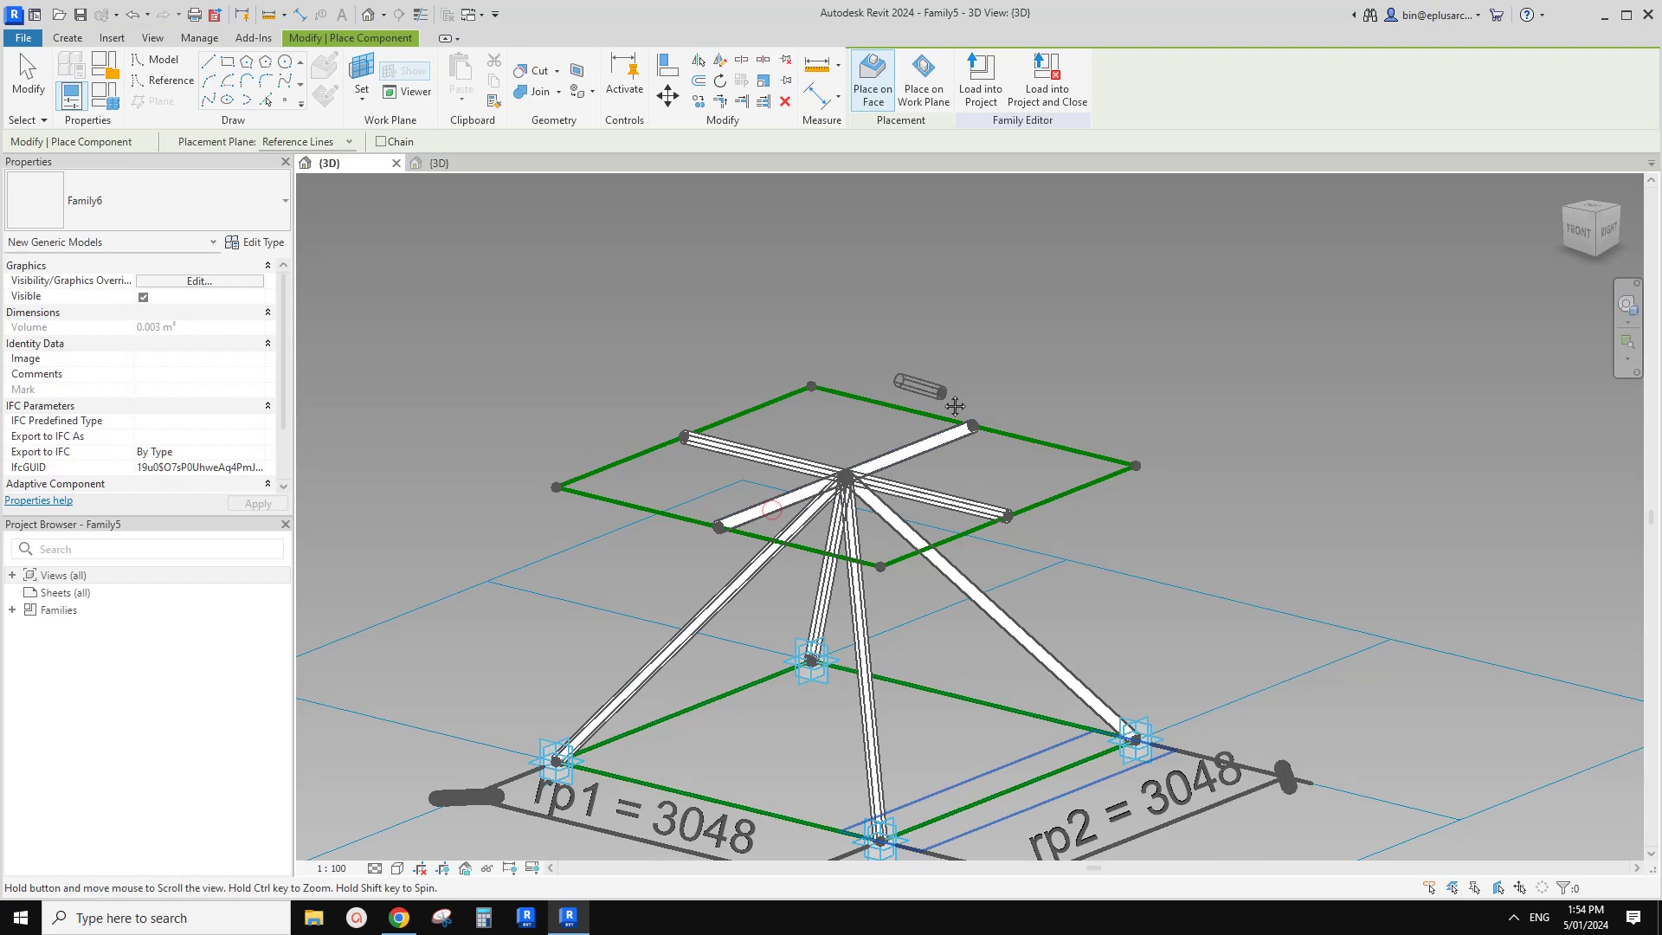
# Finish placing members and examine the diagonal and upper tubes from several angles
pyautogui.scroll(-1, 927, 415)
pyautogui.keyDown('shift'); pyautogui.moveTo(927, 441); pyautogui.dragTo(971, 374, button='middle'); pyautogui.keyUp('shift')
pyautogui.scroll(2, 1246, 467)
pyautogui.press('Escape')
pyautogui.keyDown('shift'); pyautogui.moveTo(1246, 481); pyautogui.dragTo(1220, 597, button='middle'); pyautogui.keyUp('shift')
pyautogui.scroll(1, 1216, 580)
pyautogui.moveTo(1214, 566); pyautogui.dragTo(1160, 472, button='middle')
pyautogui.scroll(-3, 1134, 478)
pyautogui.keyDown('shift'); pyautogui.moveTo(1076, 543); pyautogui.dragTo(1076, 517, button='middle'); pyautogui.keyUp('shift')
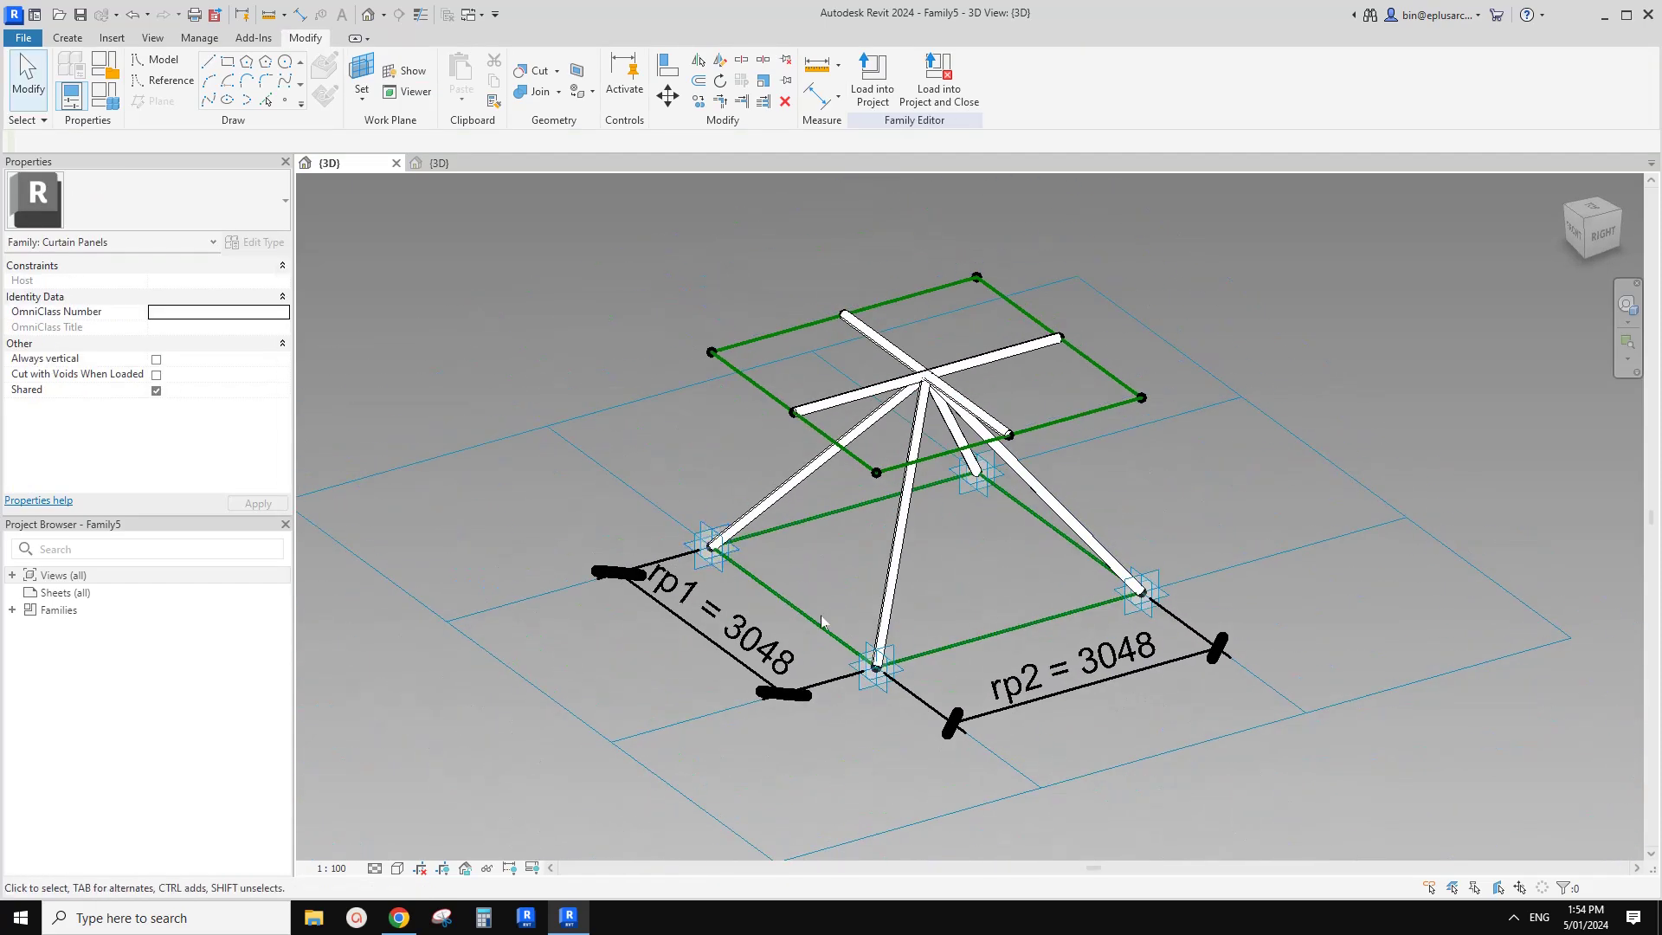
pyautogui.keyDown('shift'); pyautogui.moveTo(769, 520); pyautogui.dragTo(791, 529, button='middle'); pyautogui.keyUp('shift')
# Place Family6 members along the edges of the base square
pyautogui.click(81, 40)
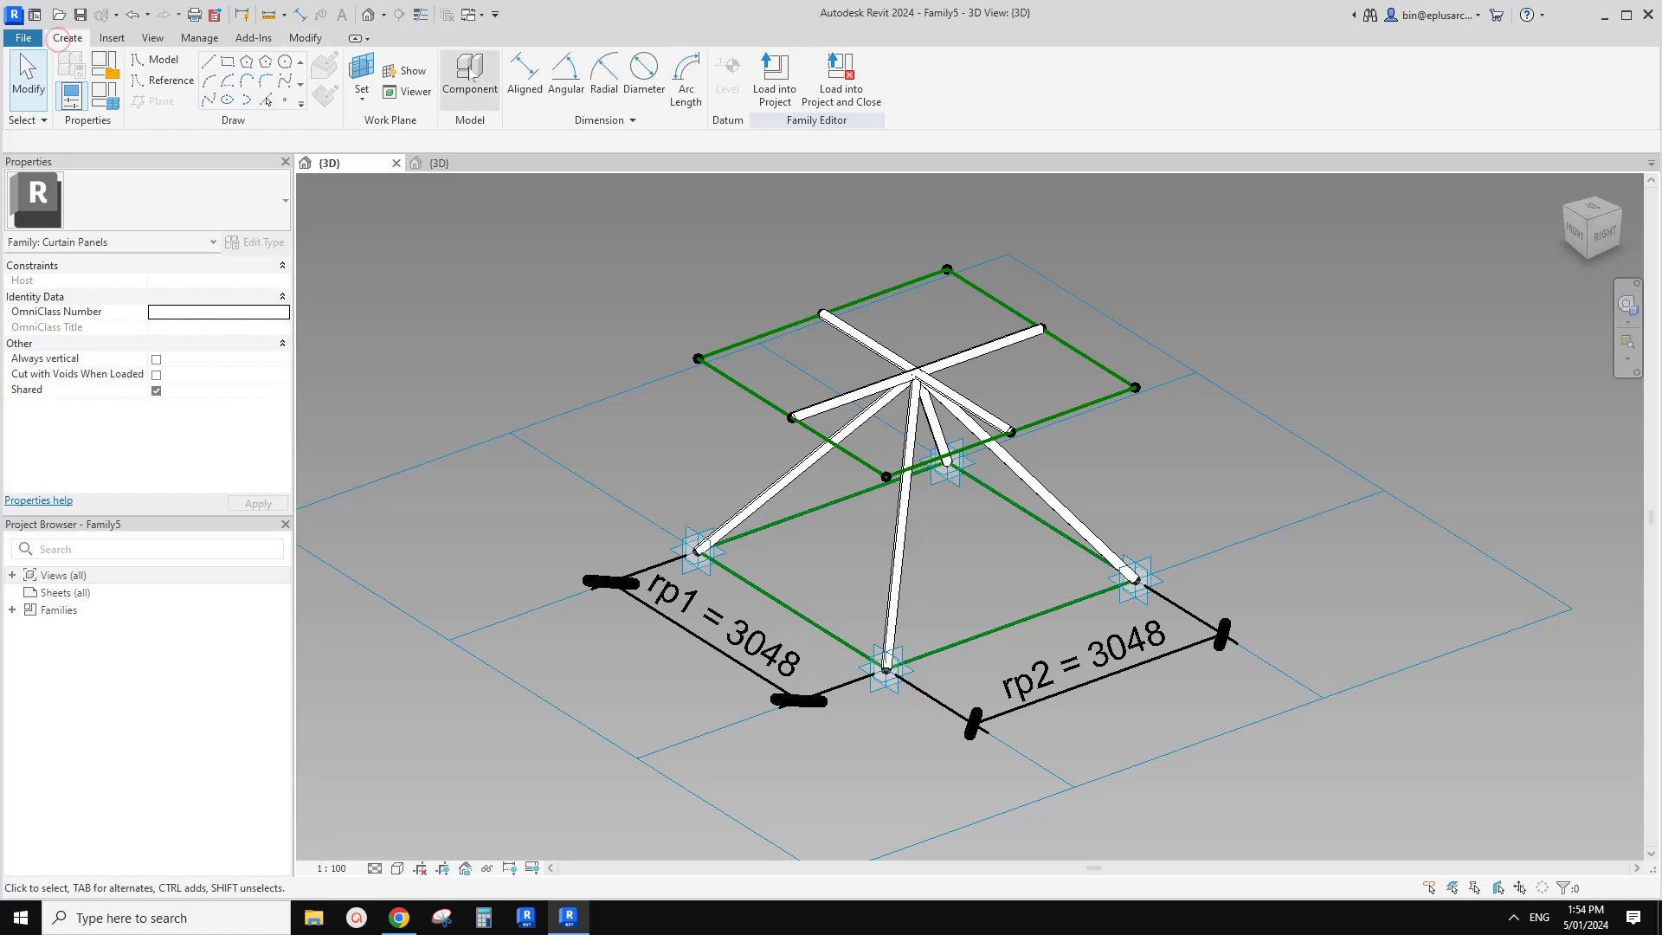
pyautogui.moveTo(876, 631); pyautogui.dragTo(868, 610, button='middle')
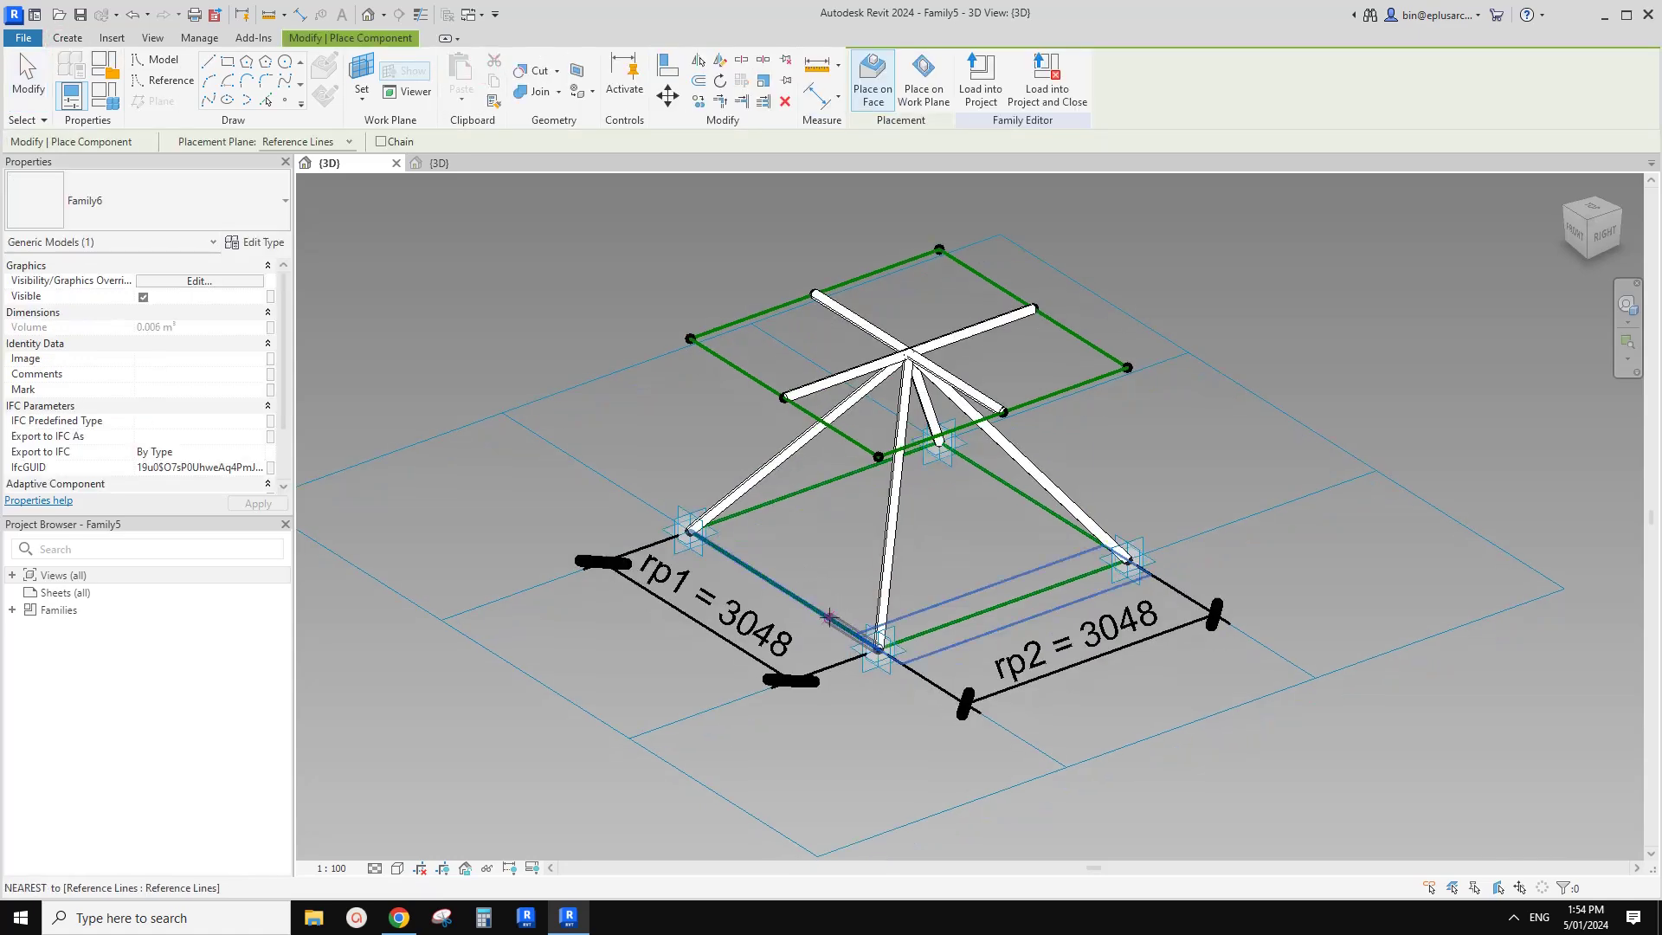
pyautogui.click(940, 629)
pyautogui.click(1127, 559)
pyautogui.click(940, 443)
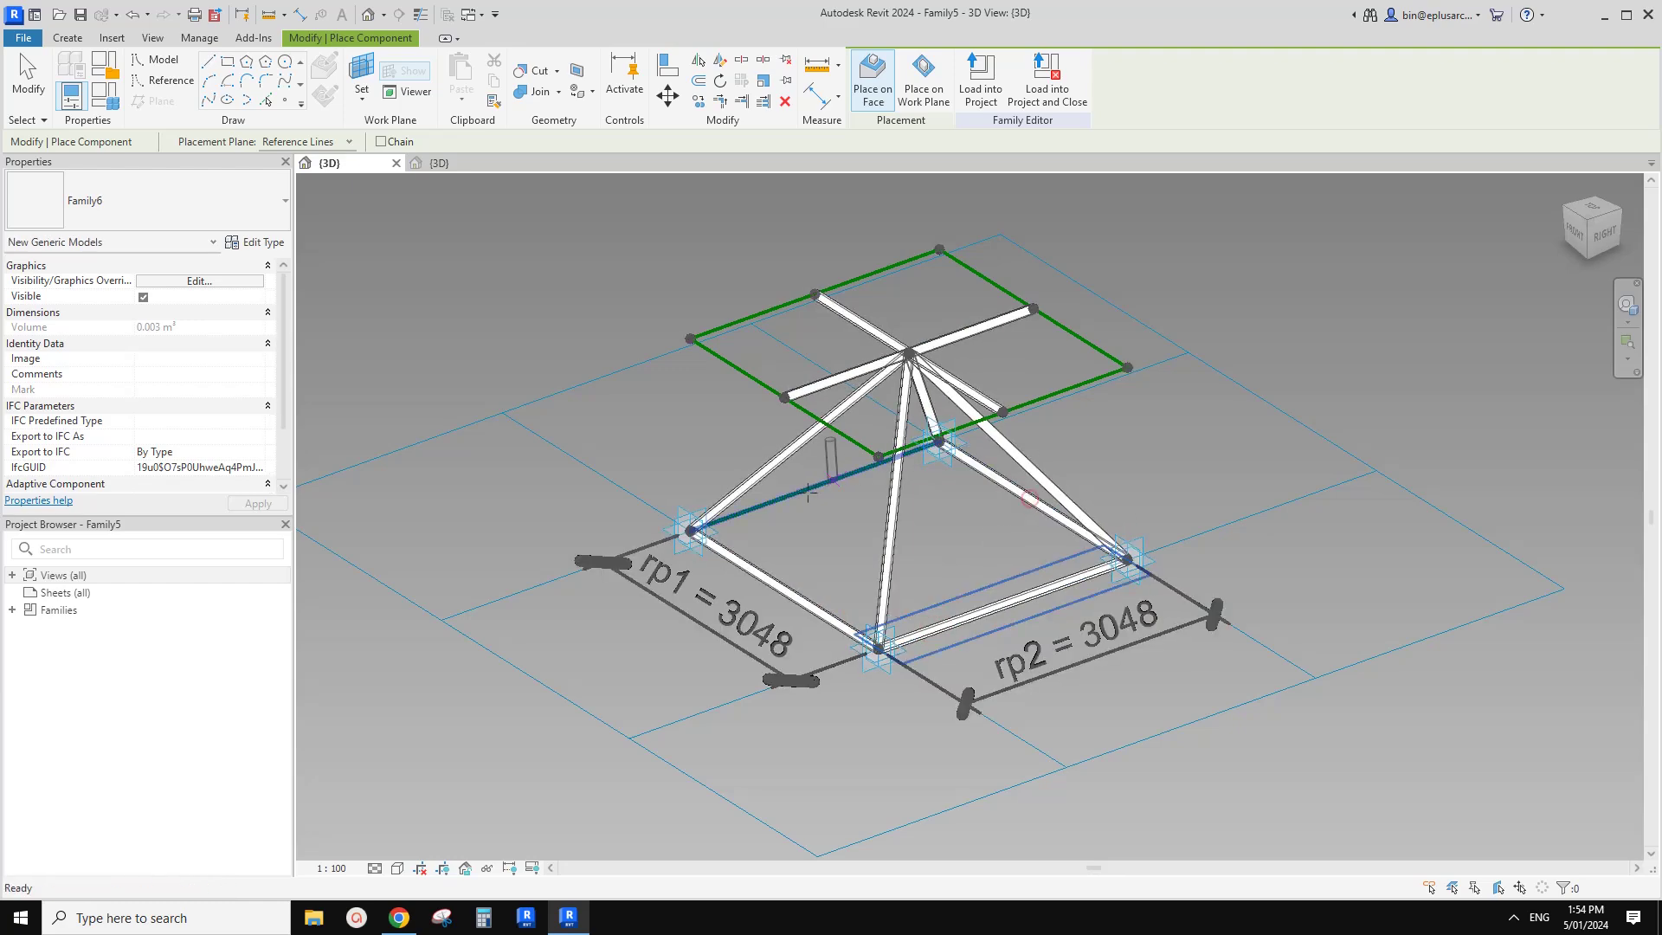
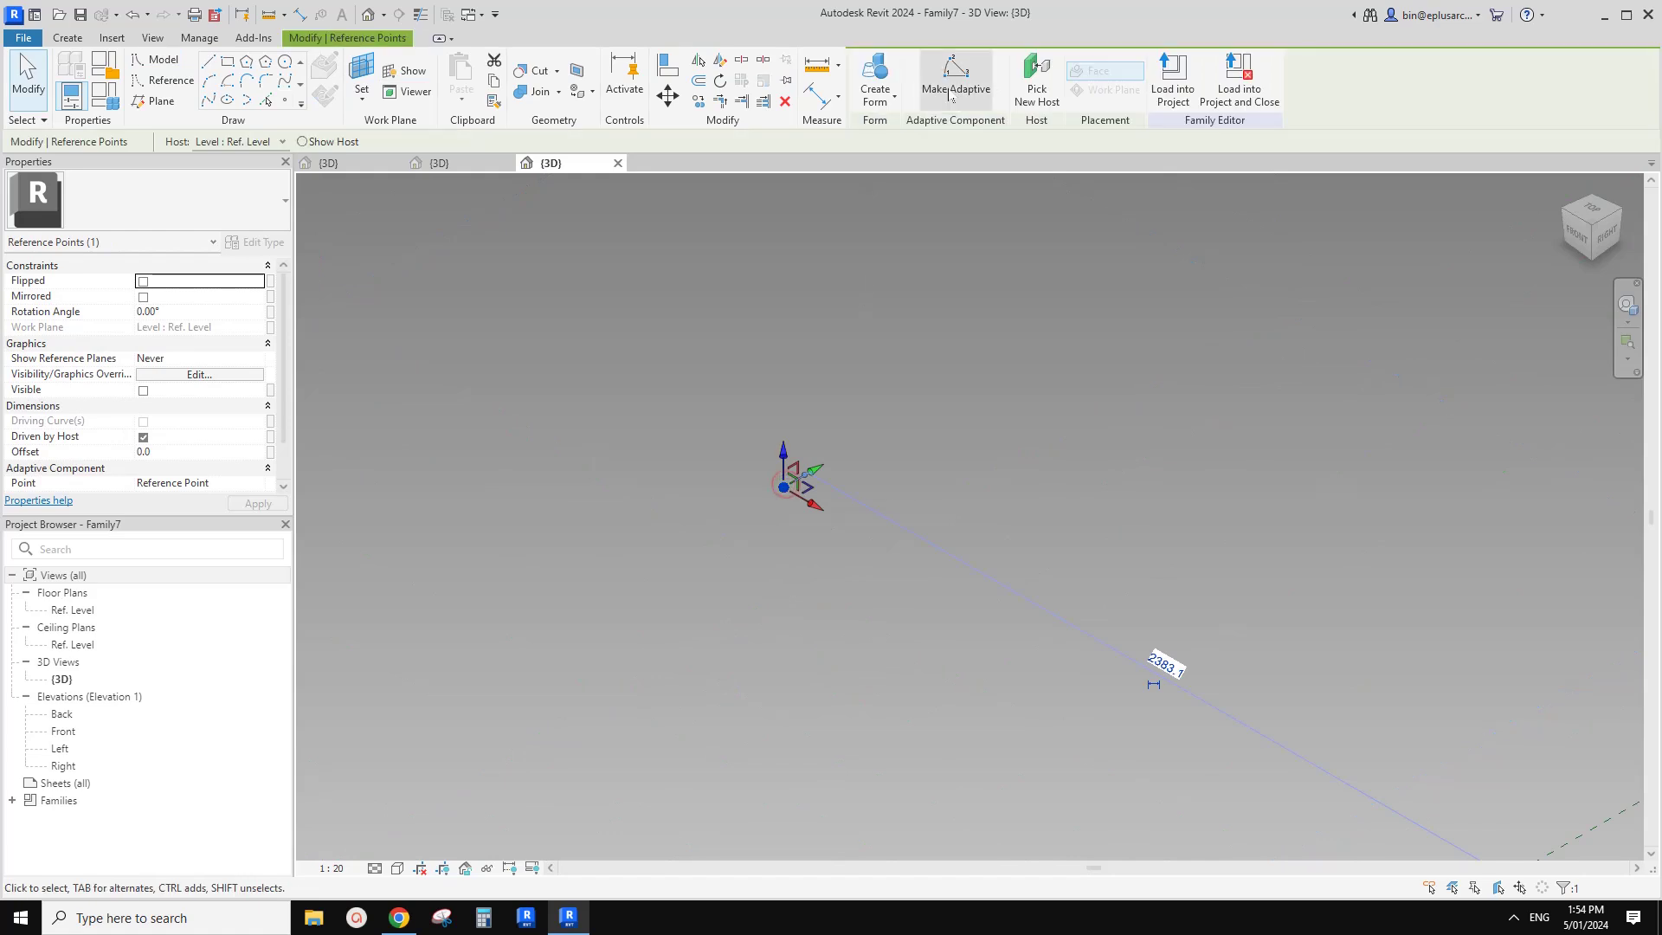
# Make the Family7 reference point adaptive and set its vertical plane as the work plane for a center-ends reference arc
pyautogui.click(956, 76)
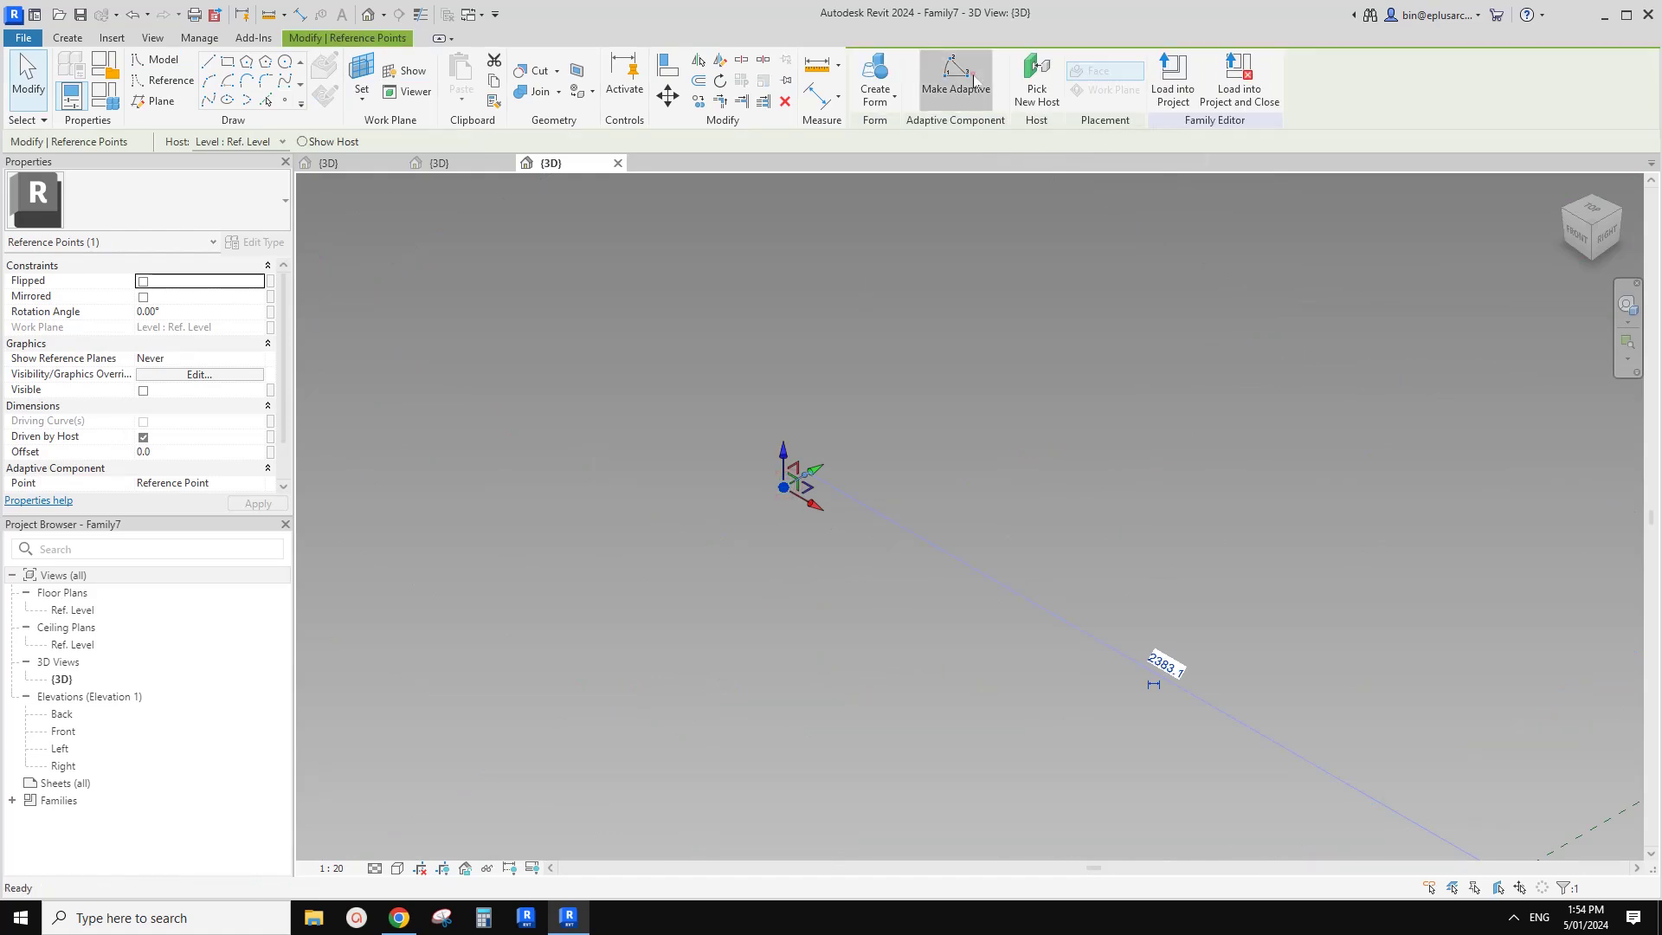
pyautogui.click(675, 486)
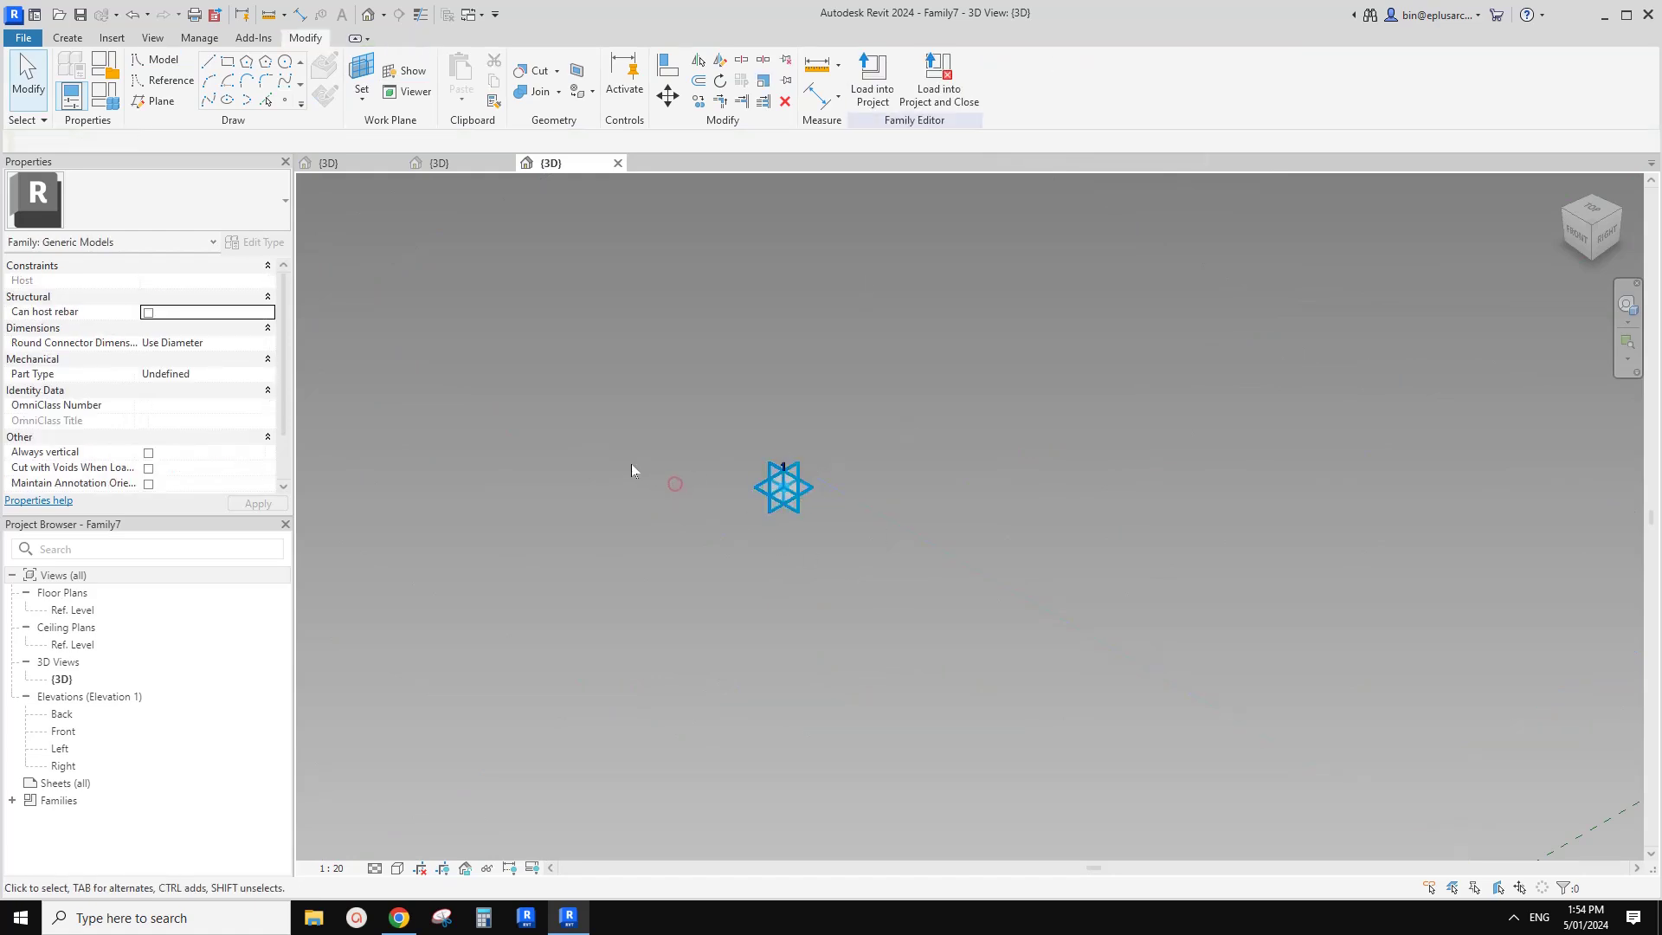
pyautogui.click(170, 83)
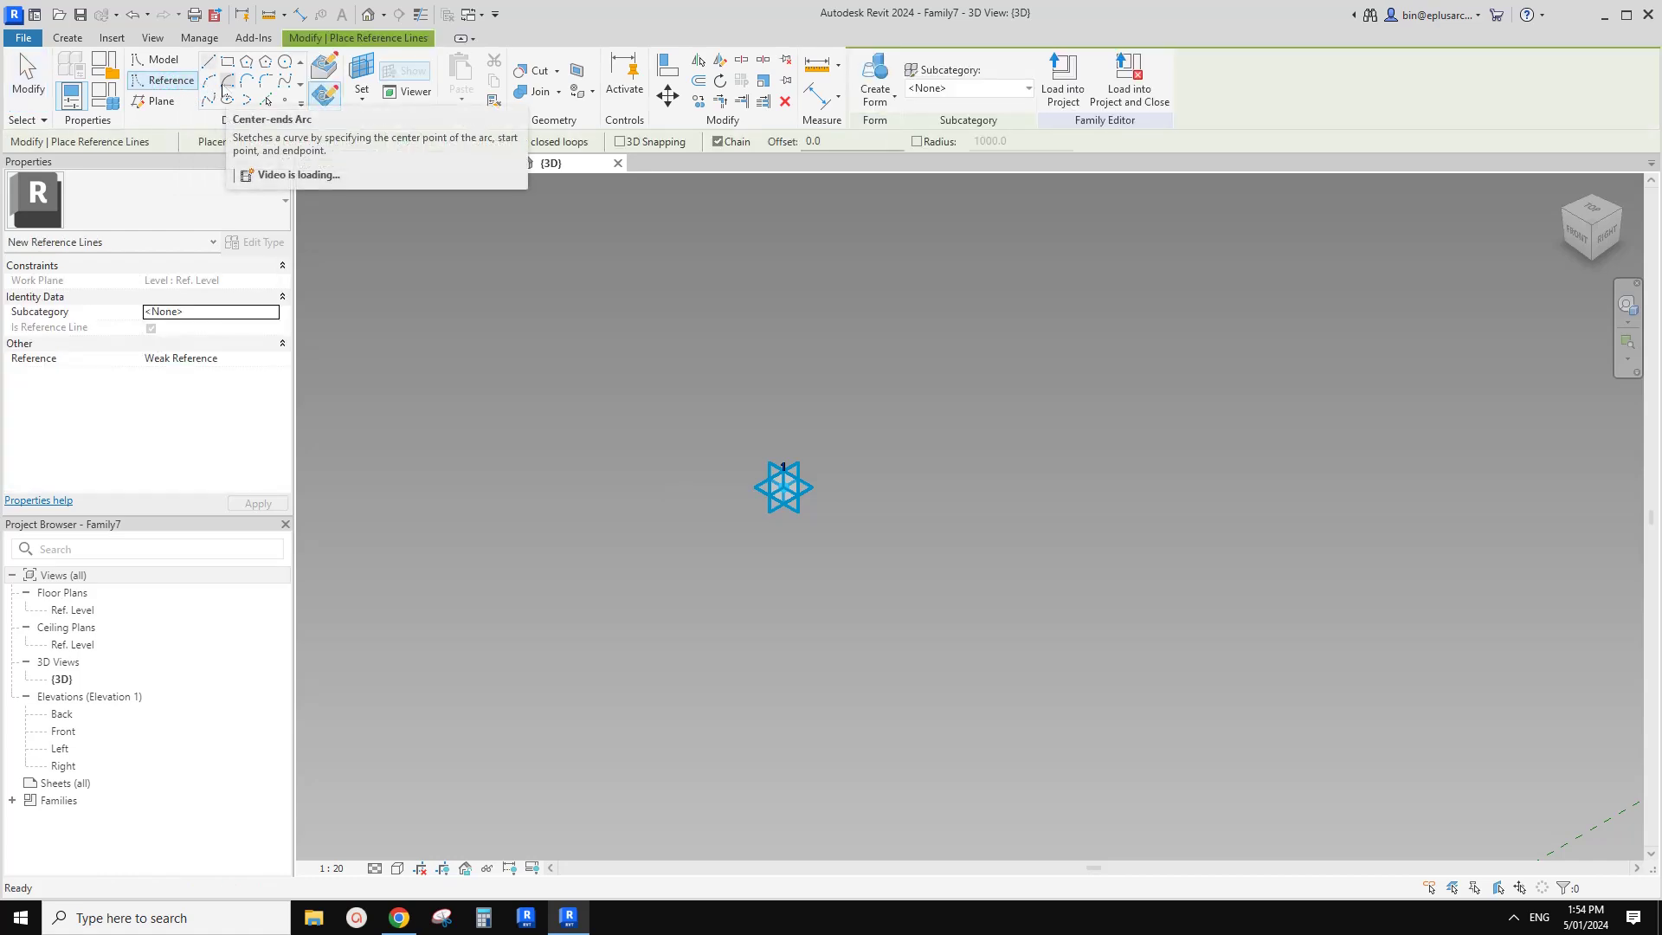
pyautogui.click(227, 82)
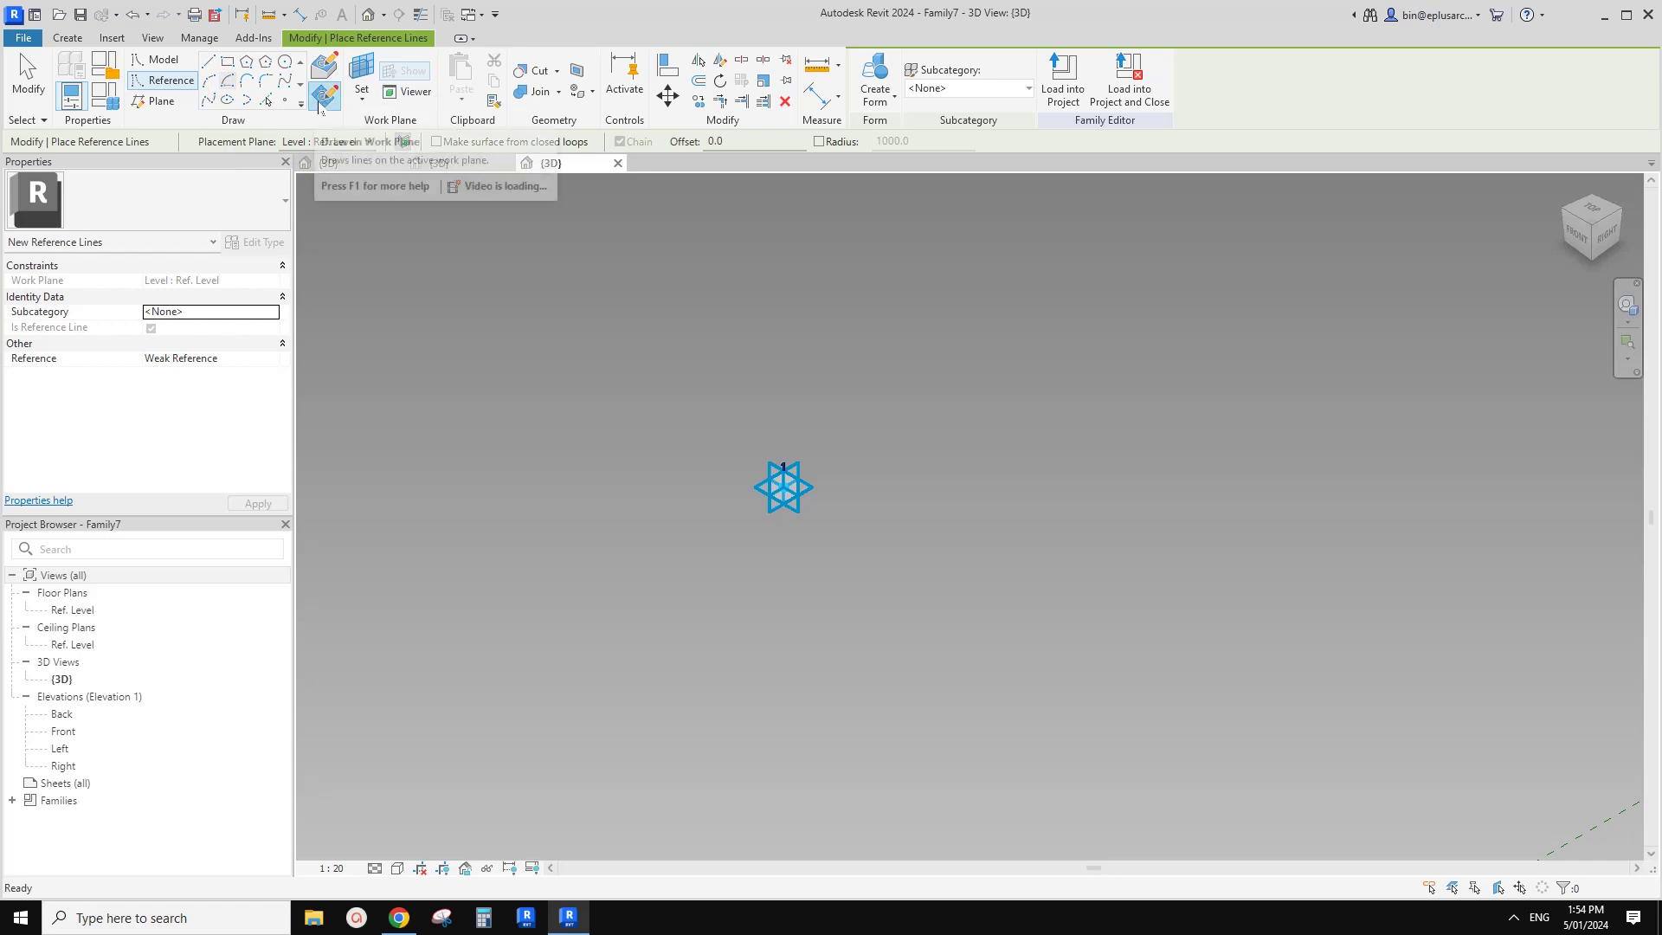
pyautogui.click(370, 97)
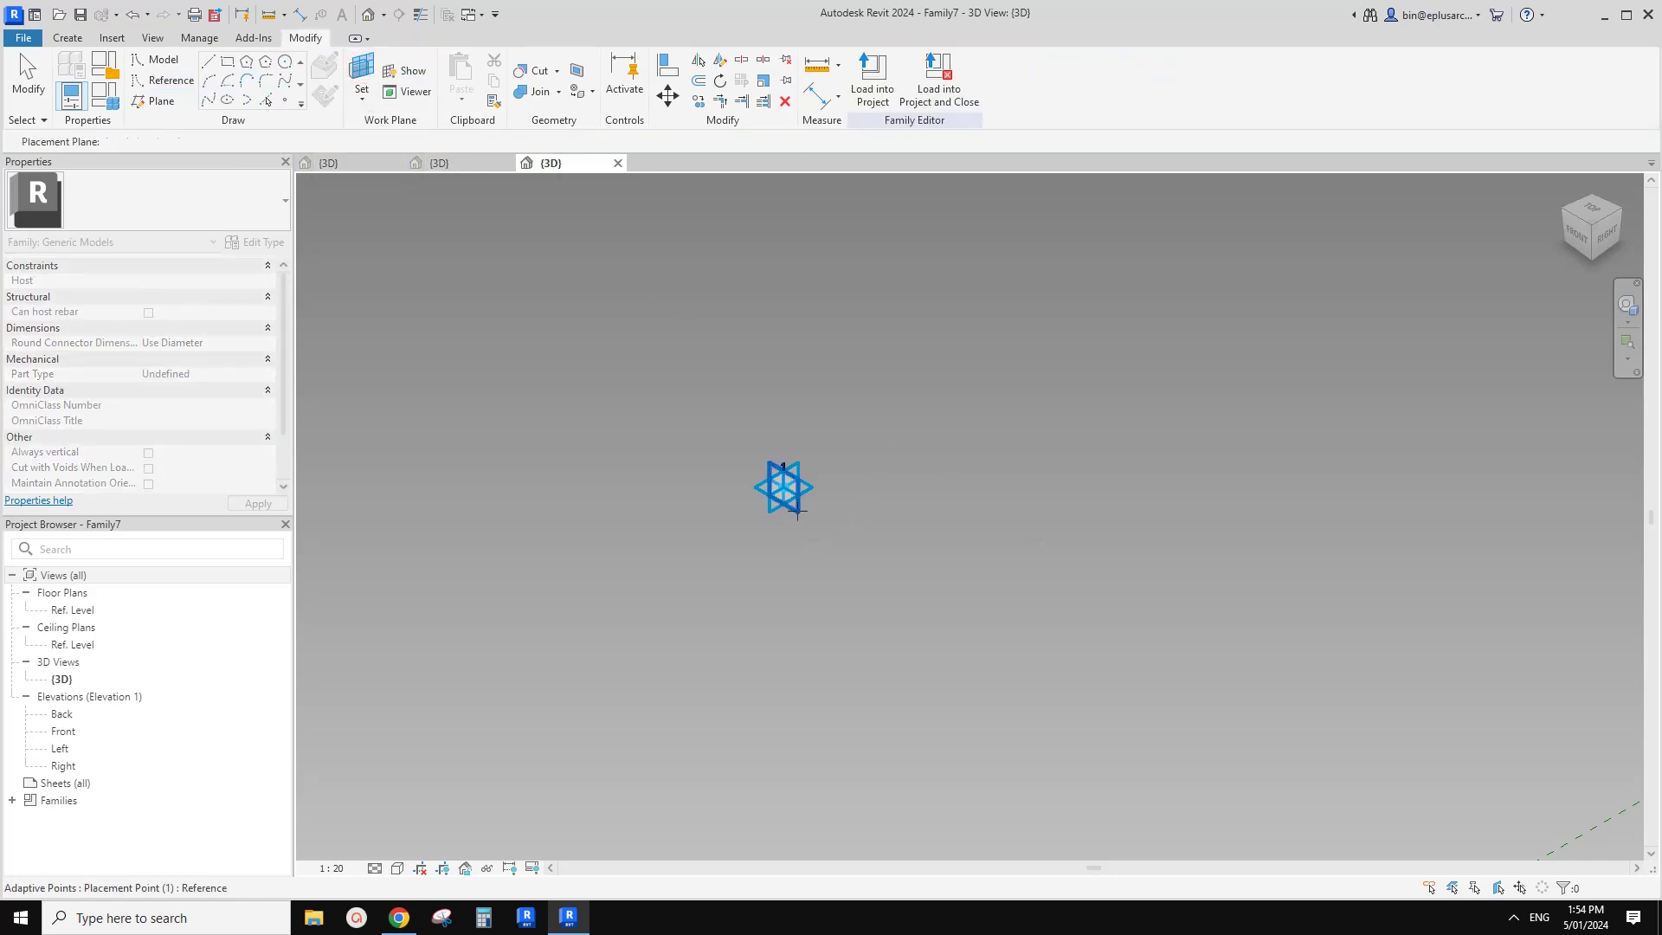
pyautogui.click(797, 513)
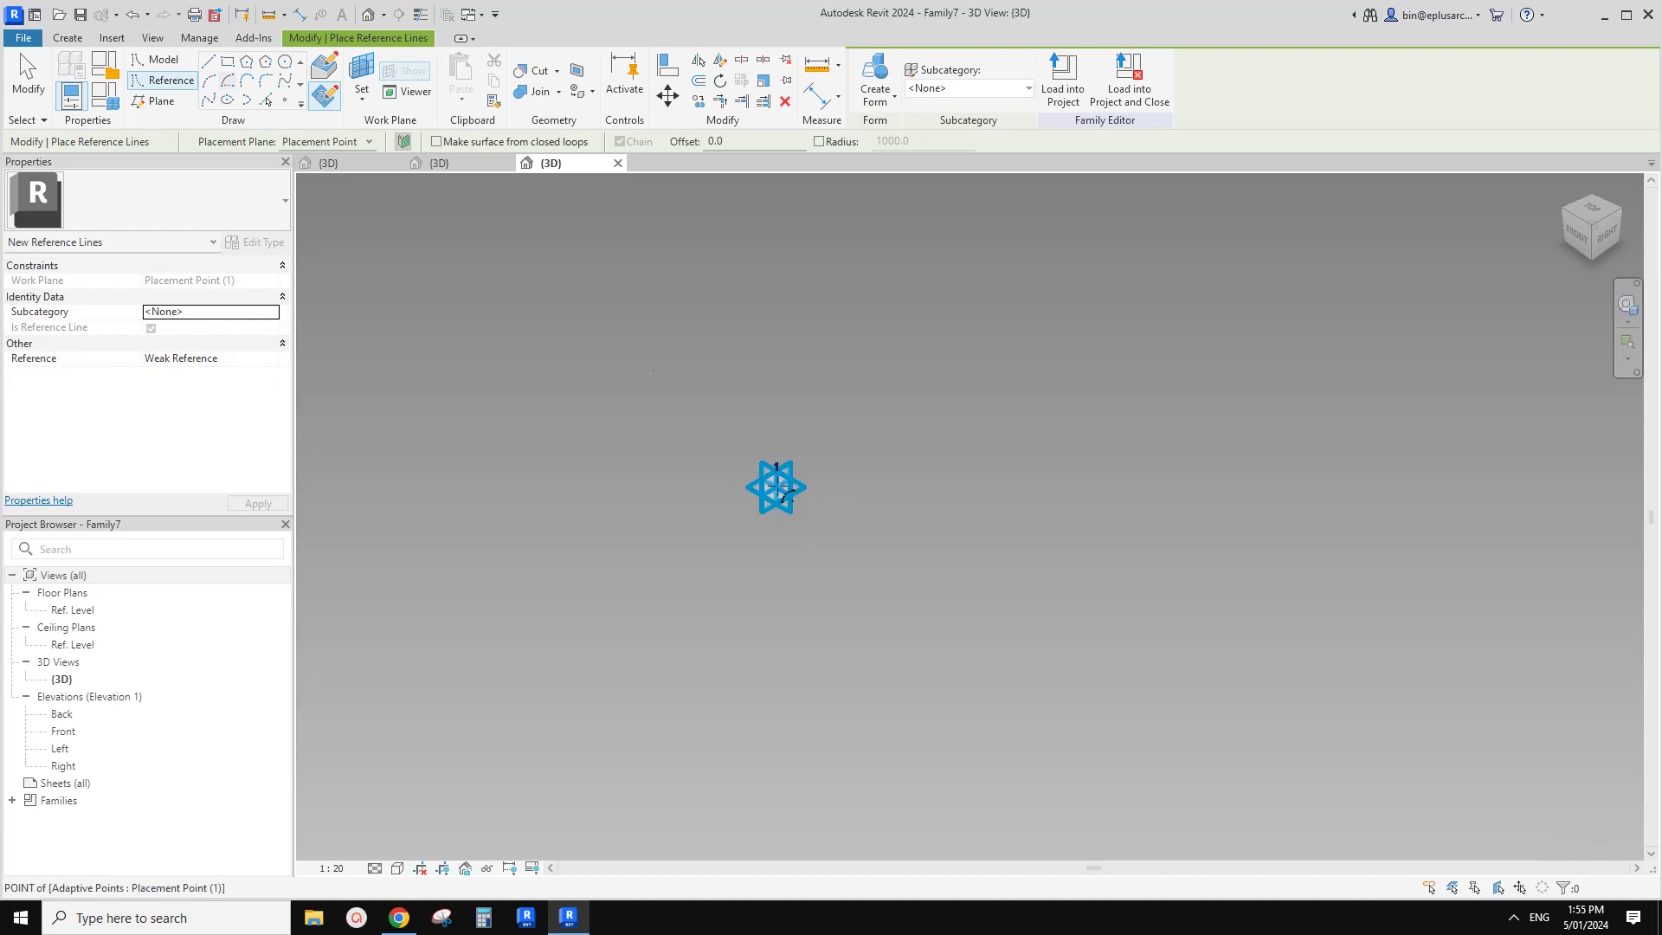
# Sketch a 180° reference arc of 150 mm radius centred on the adaptive point
pyautogui.click(779, 488)
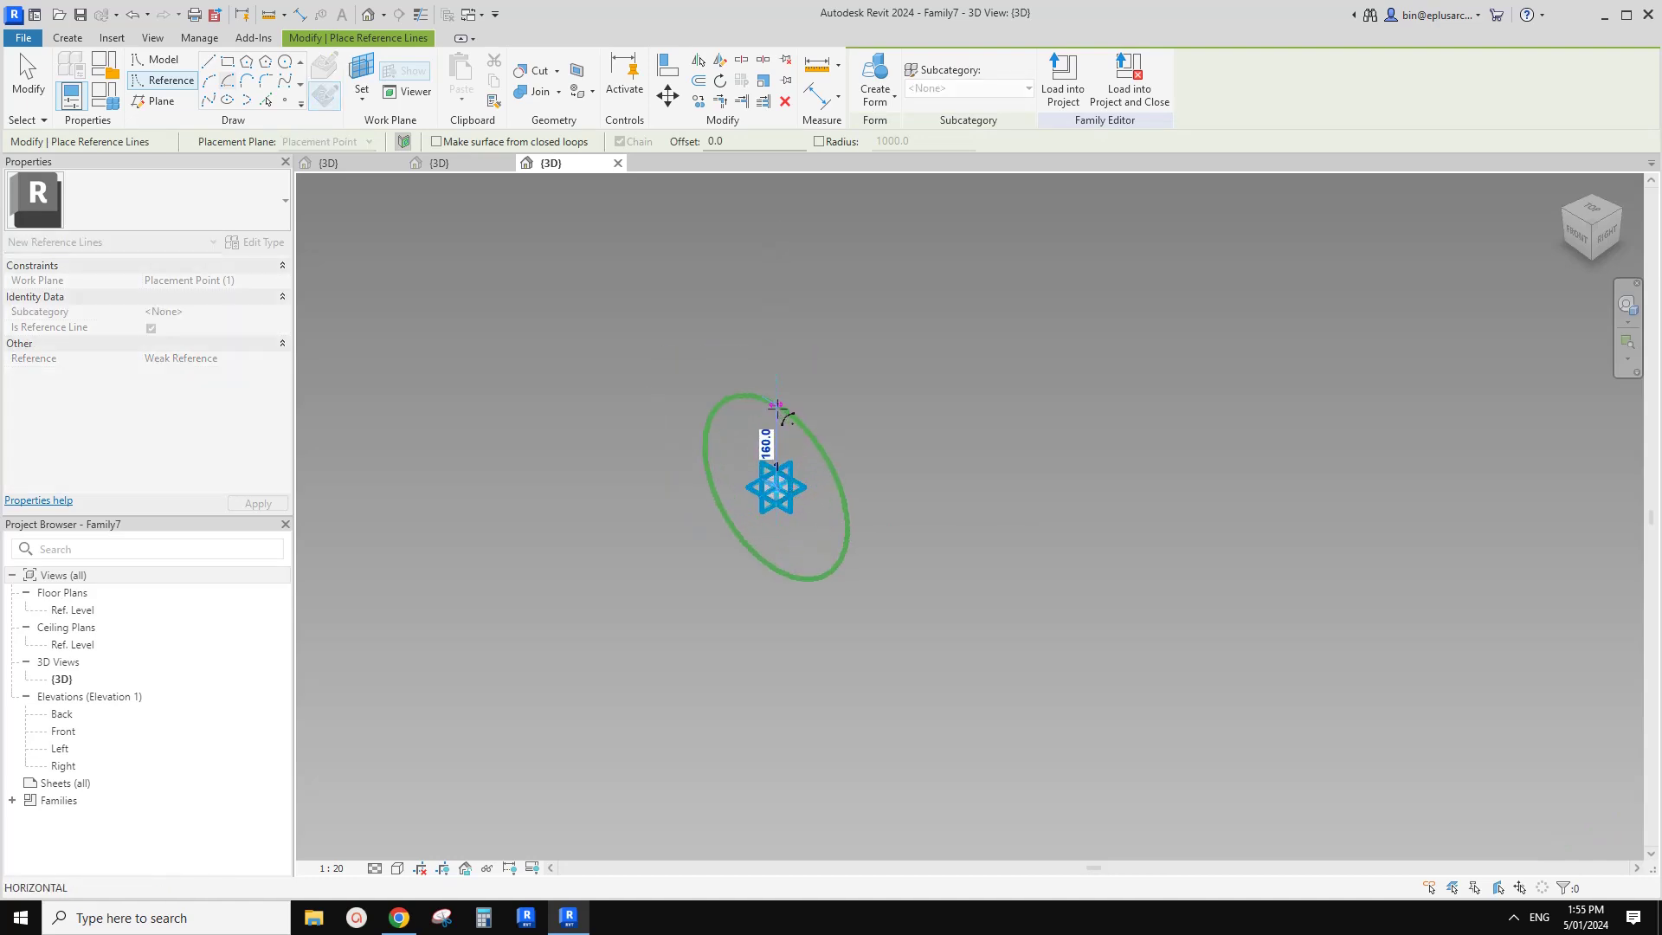
pyautogui.scroll(1, 776, 410)
pyautogui.click(776, 410)
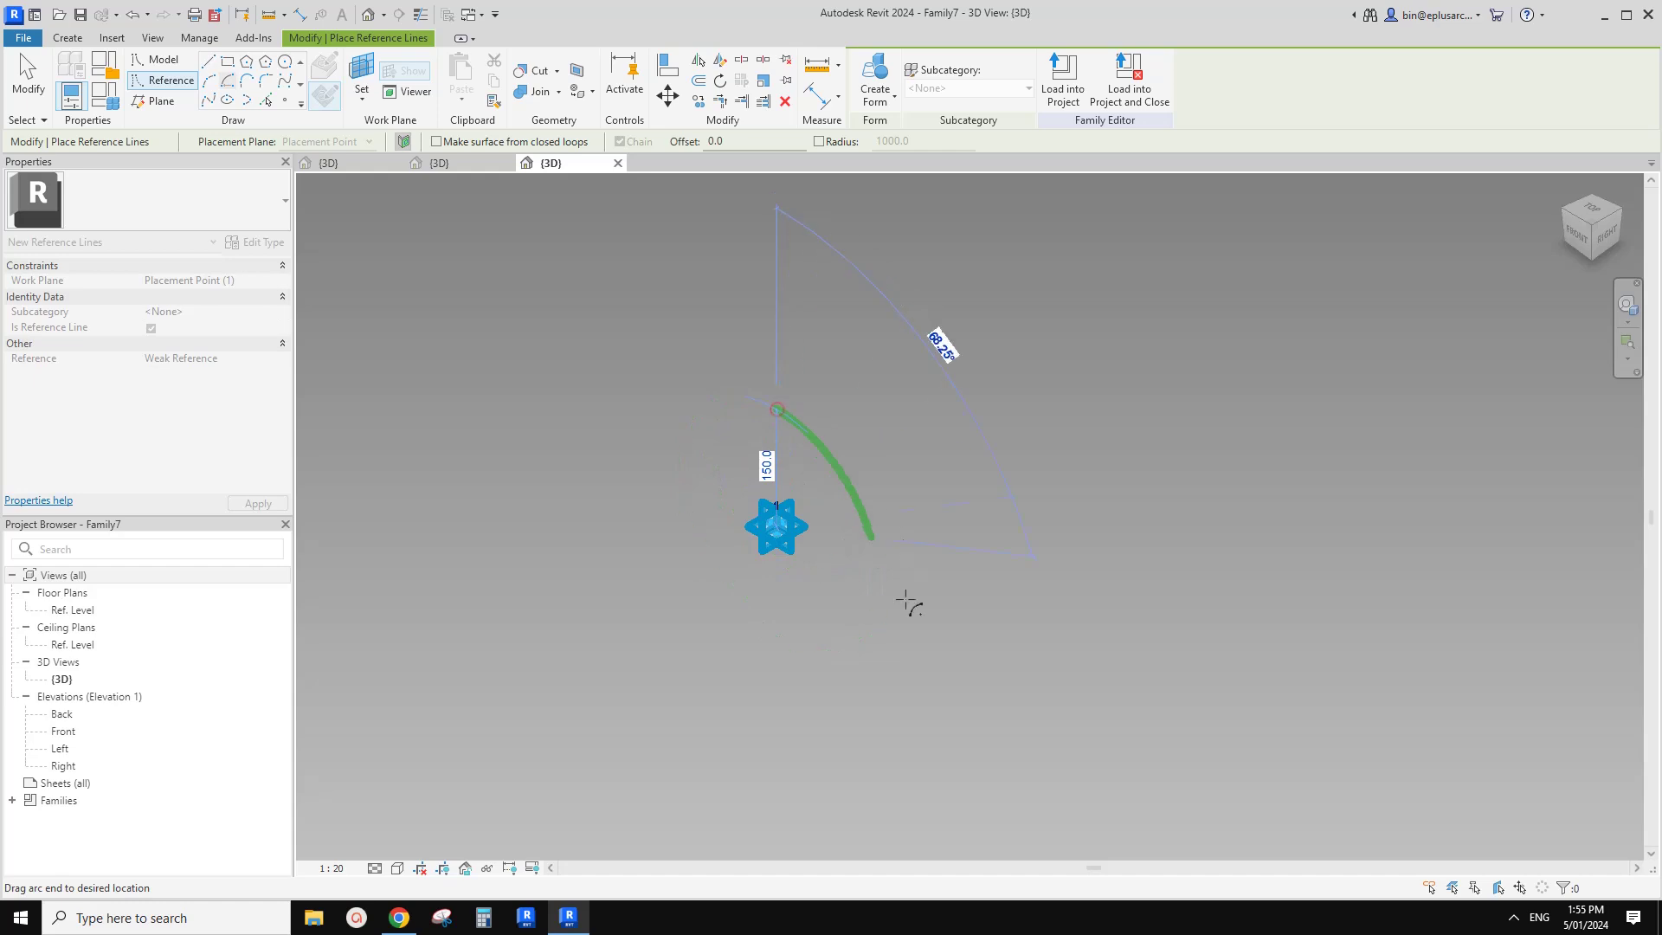
pyautogui.click(780, 658)
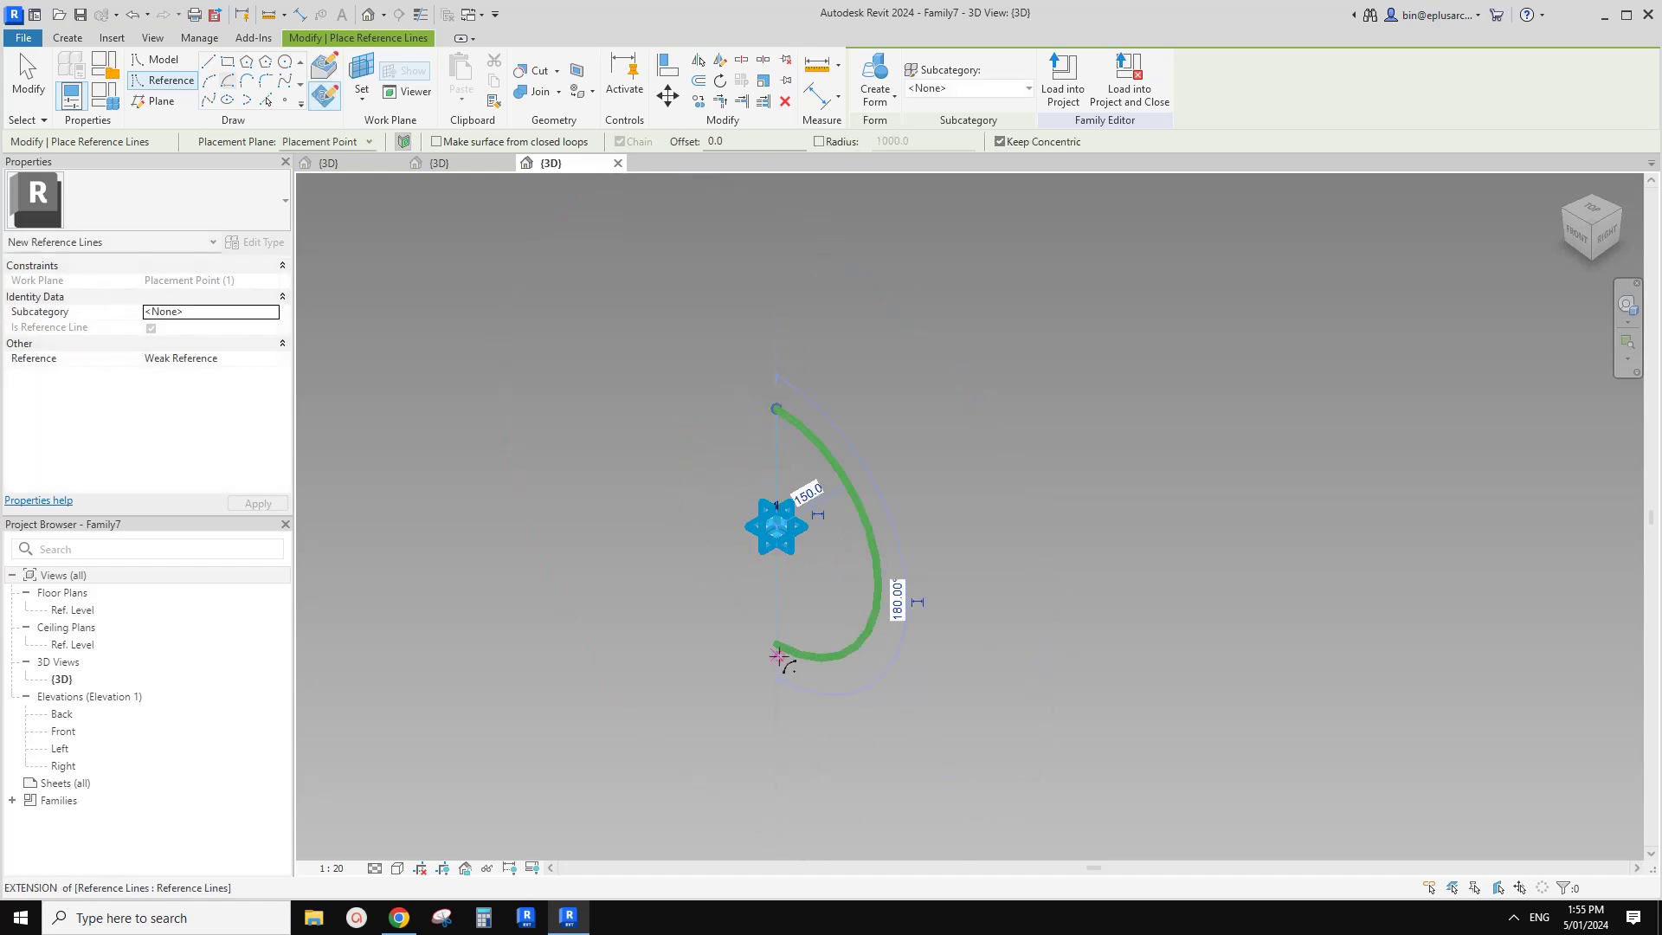
# Close the semicircle with a vertical 300 mm reference line between the arc's two endpoints
pyautogui.click(209, 61)
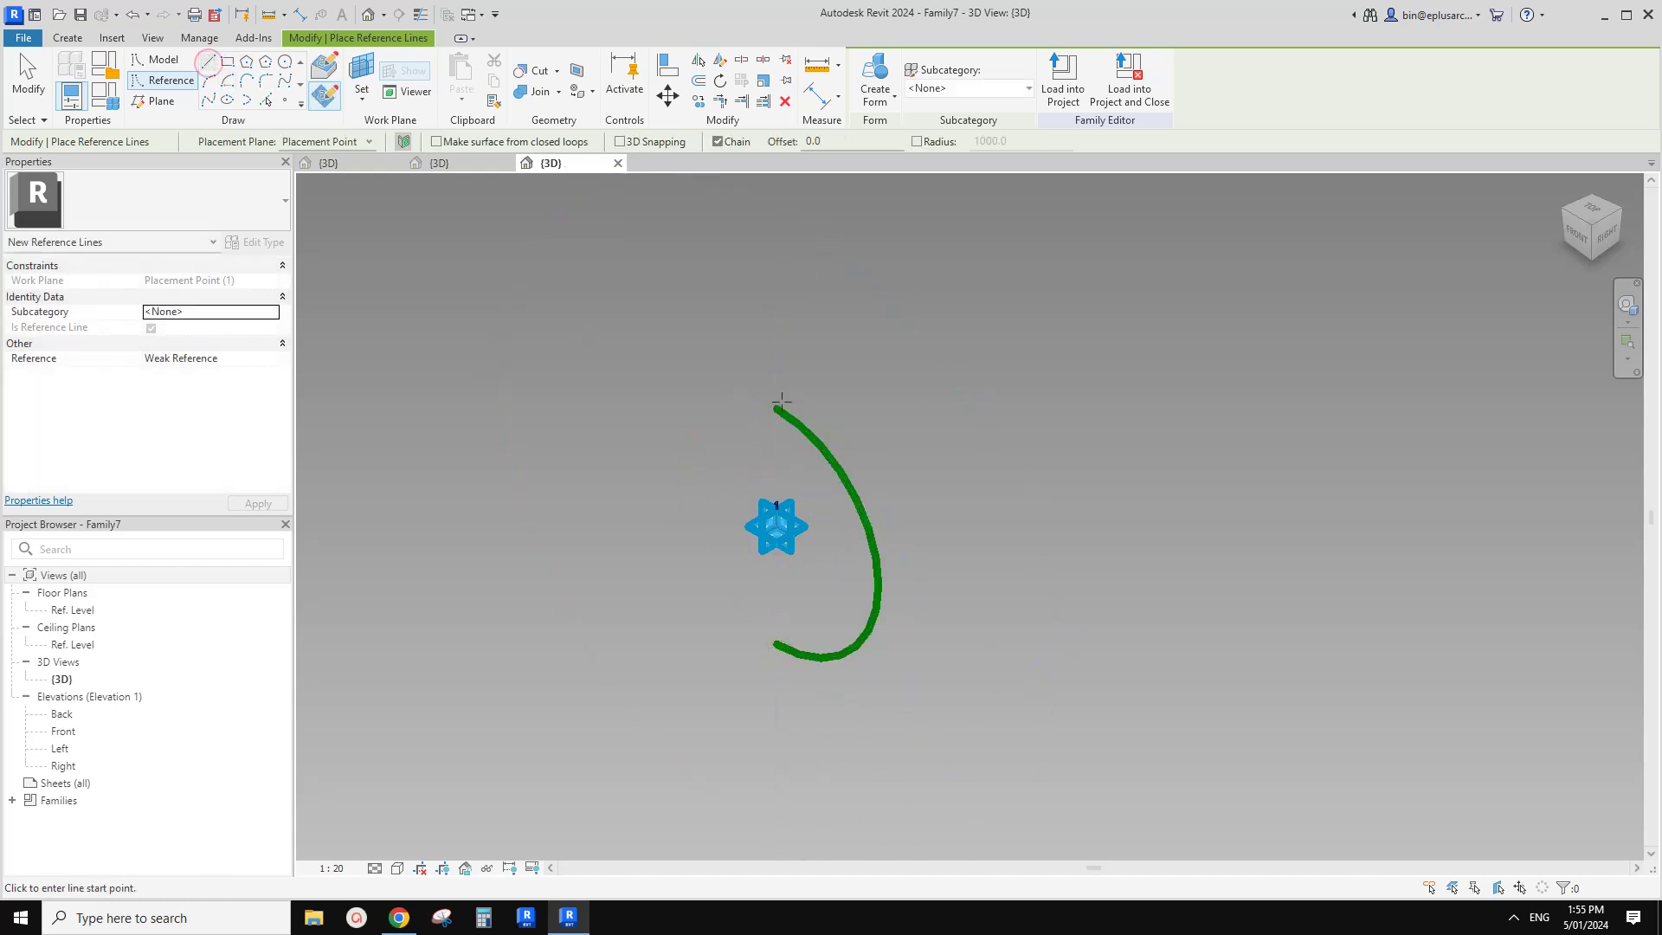
pyautogui.click(776, 410)
pyautogui.click(777, 645)
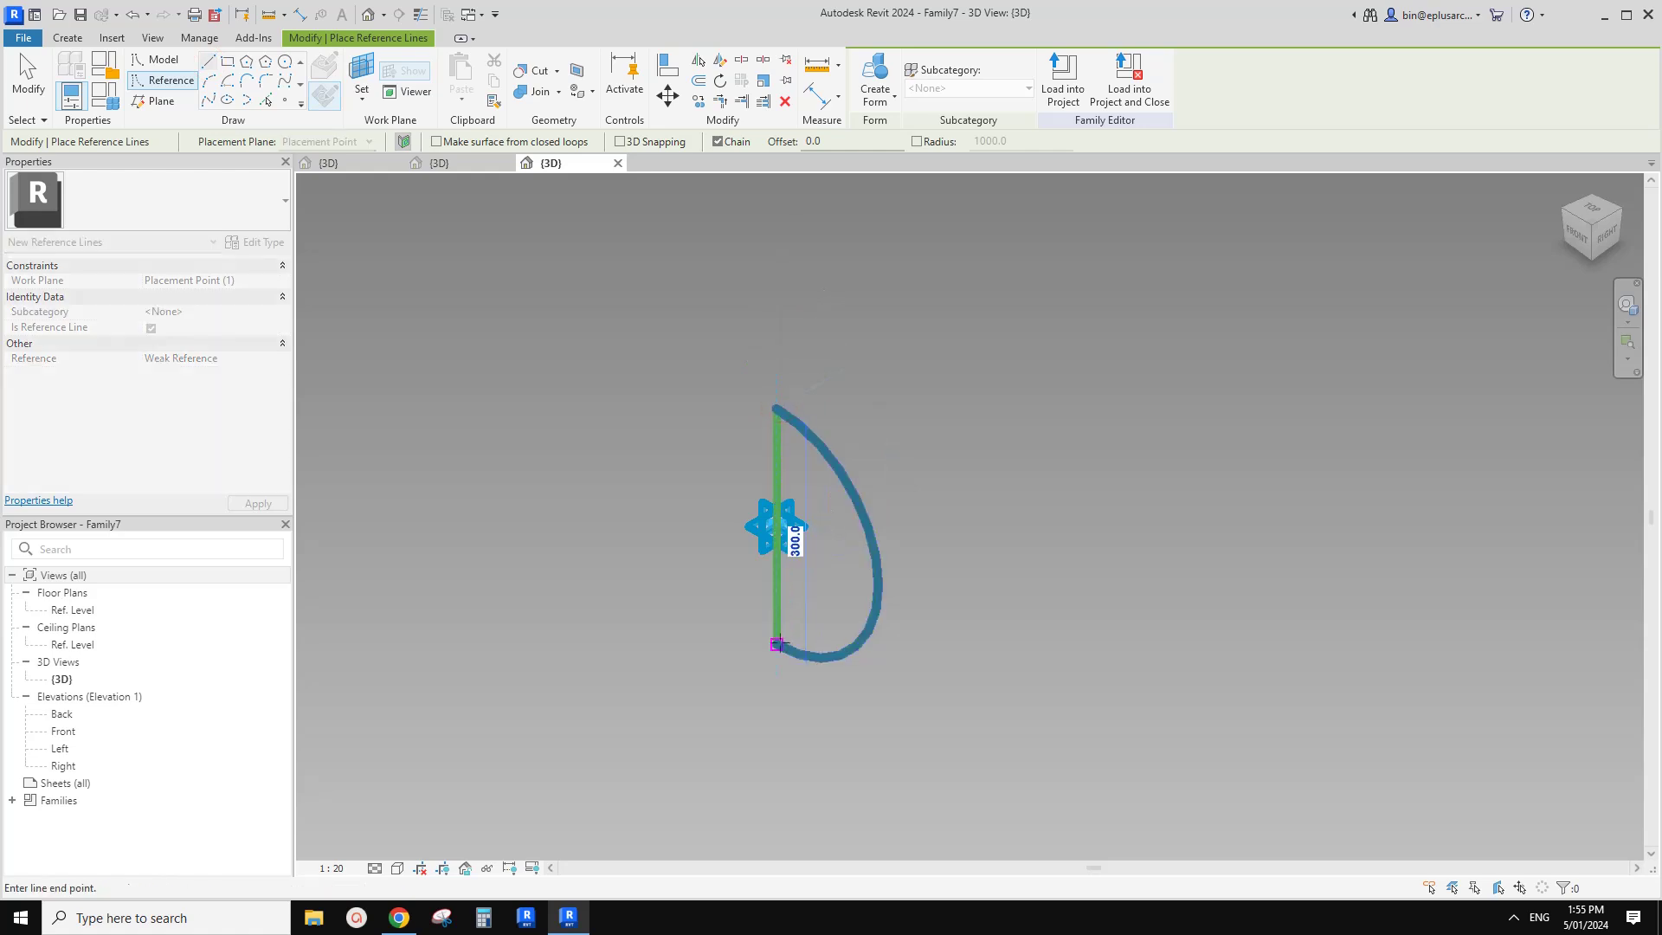
pyautogui.click(776, 645)
pyautogui.press('Escape')
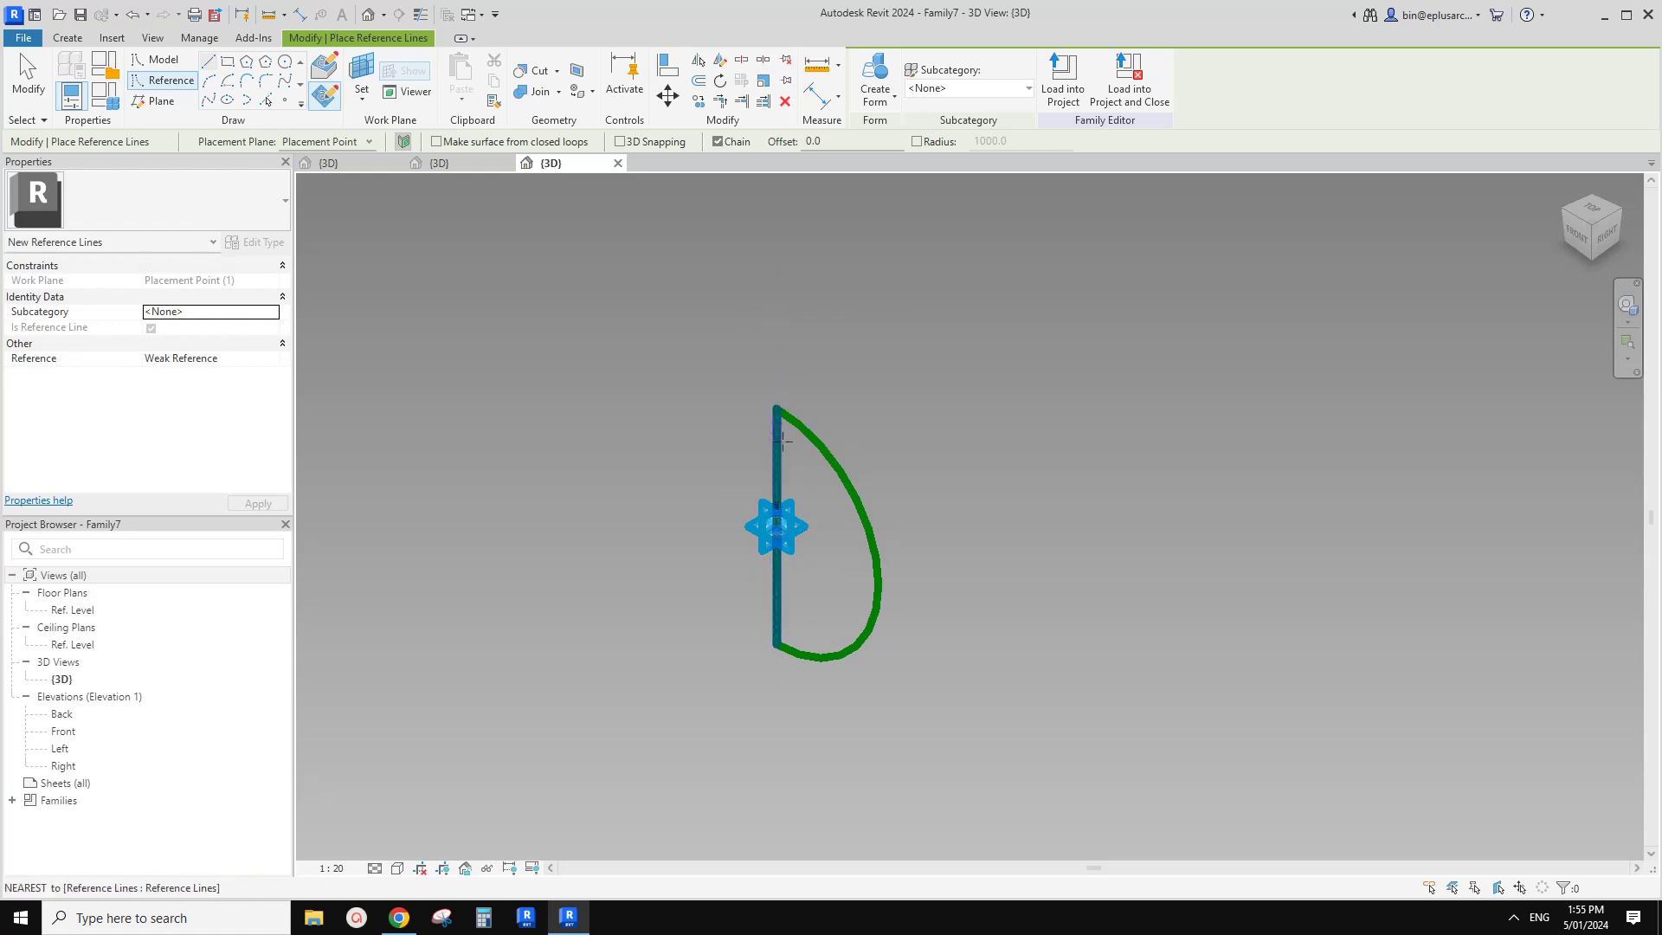
# Draw a vertical reference line about 40 mm long above the semicircle, in line with its straight edge
pyautogui.click(774, 370)
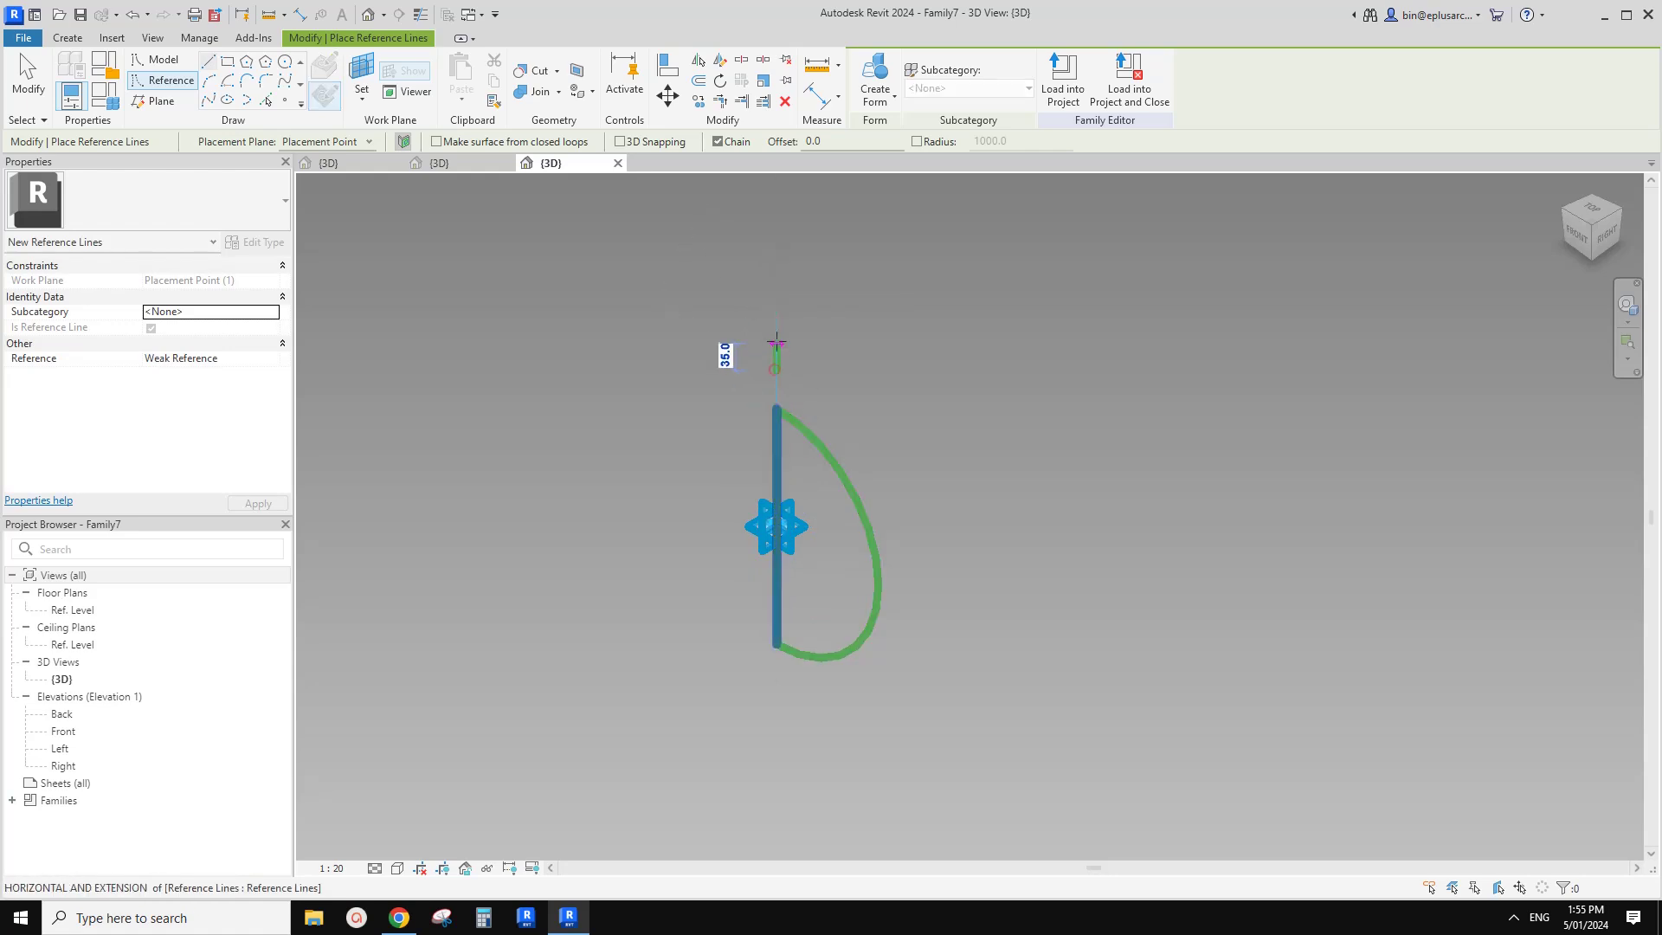
pyautogui.click(776, 339)
pyautogui.press('Escape')
pyautogui.press('Escape')
pyautogui.scroll(-1, 834, 430)
pyautogui.moveTo(833, 430); pyautogui.dragTo(745, 426, button='middle')
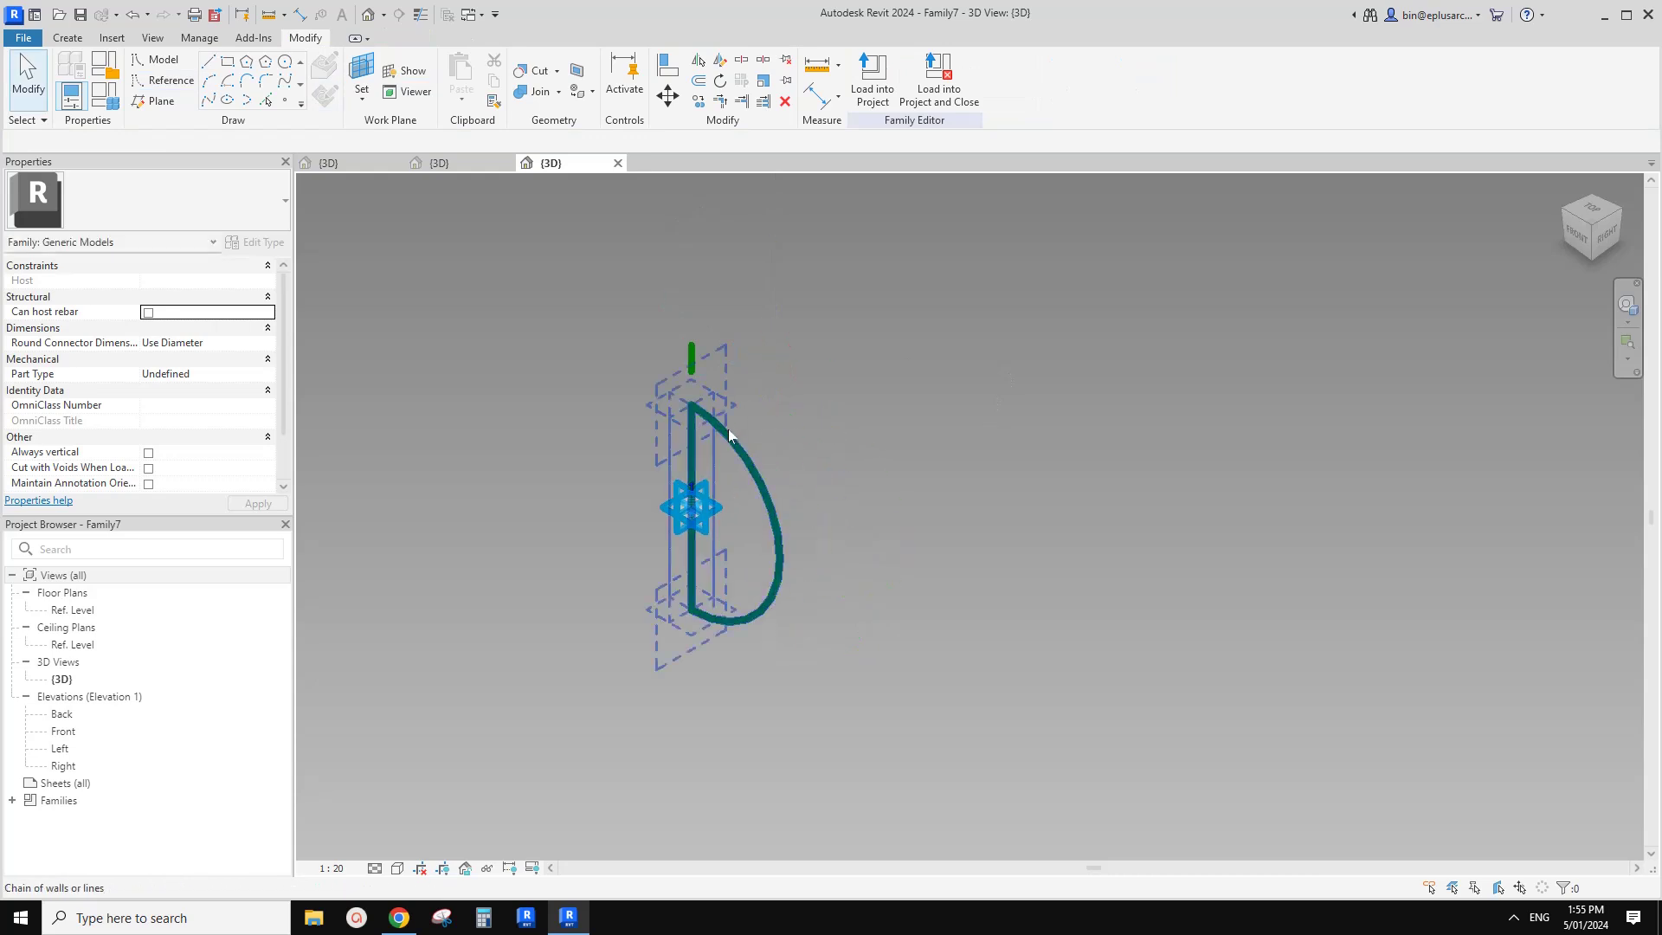
# Create a solid sphere form by revolving the closed semicircle about the short vertical reference line
pyautogui.click(693, 358)
pyautogui.press('Tab')
pyautogui.keyDown('ctrl'); pyautogui.click(726, 433); pyautogui.keyUp('ctrl')
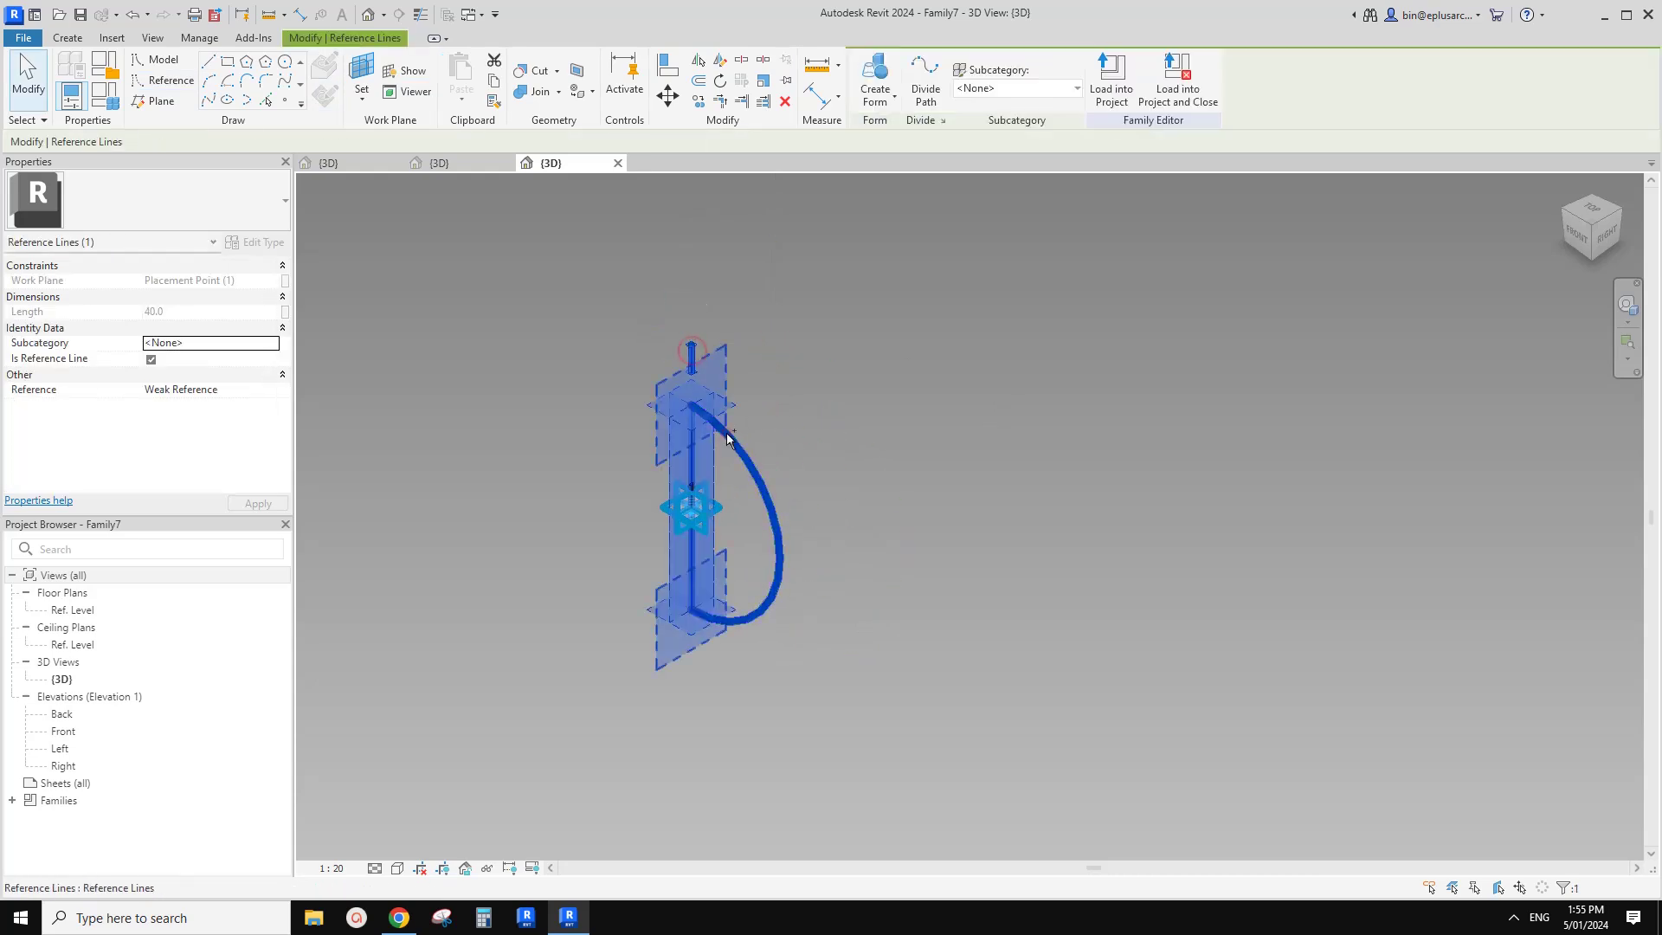
pyautogui.click(875, 71)
pyautogui.click(976, 345)
pyautogui.scroll(-2, 976, 345)
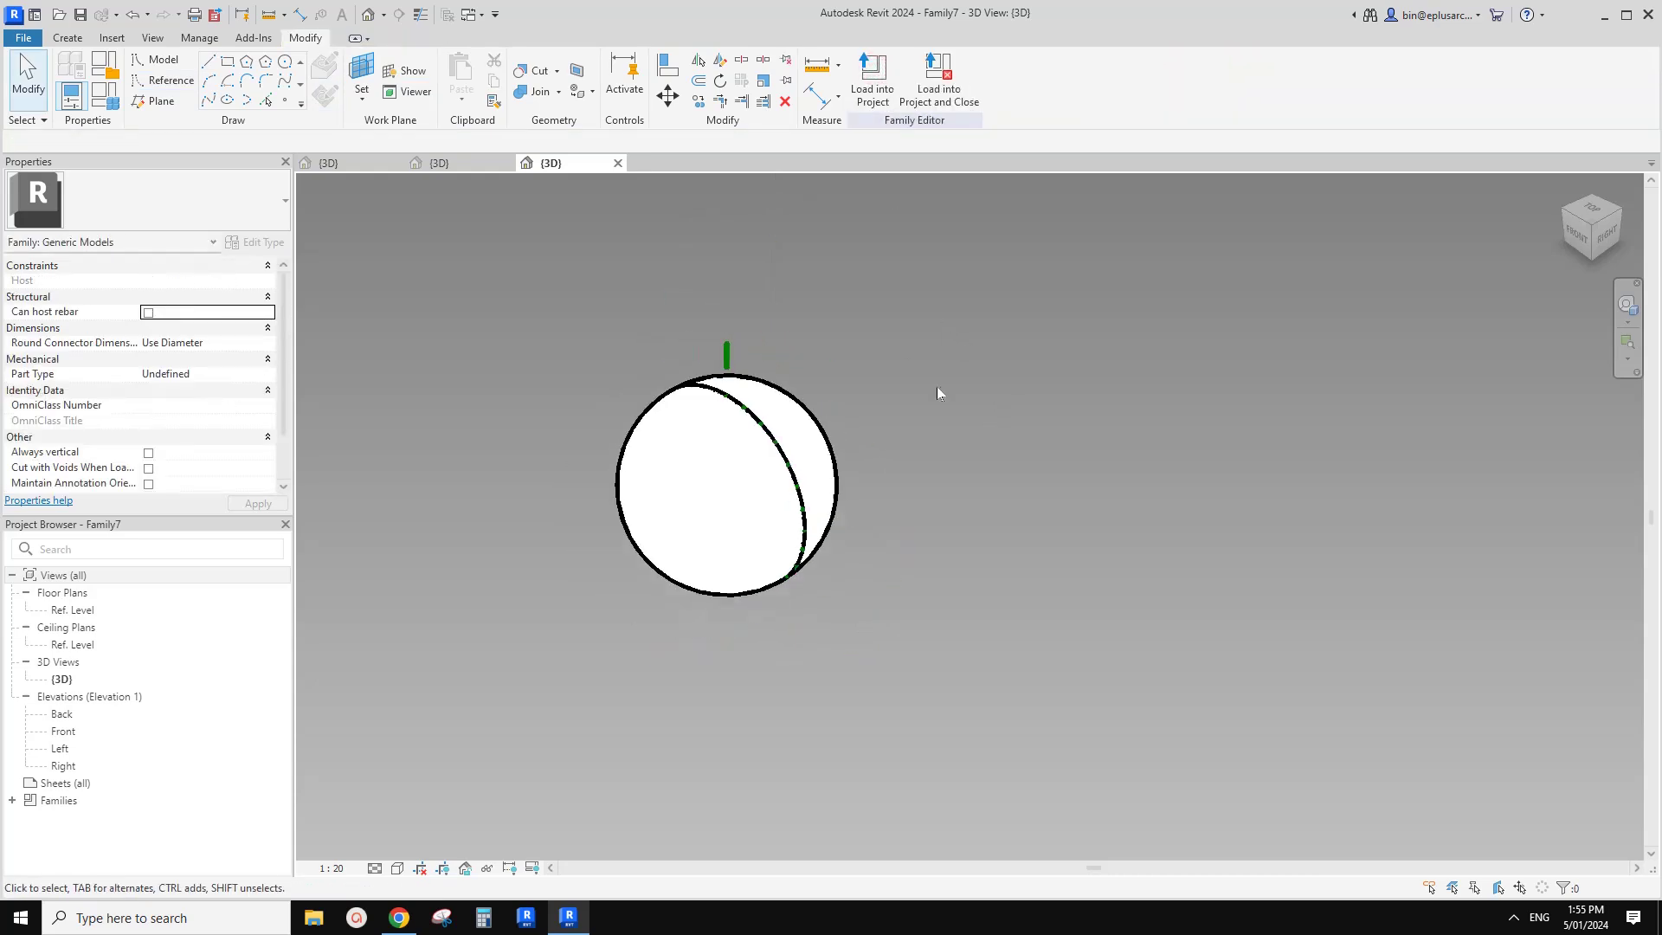
pyautogui.keyDown('shift'); pyautogui.moveTo(937, 387); pyautogui.dragTo(883, 437, button='middle'); pyautogui.keyUp('shift')
pyautogui.scroll(-2, 713, 508)
# Temporarily hide the sphere form to expose its reference lines
pyautogui.click(713, 509)
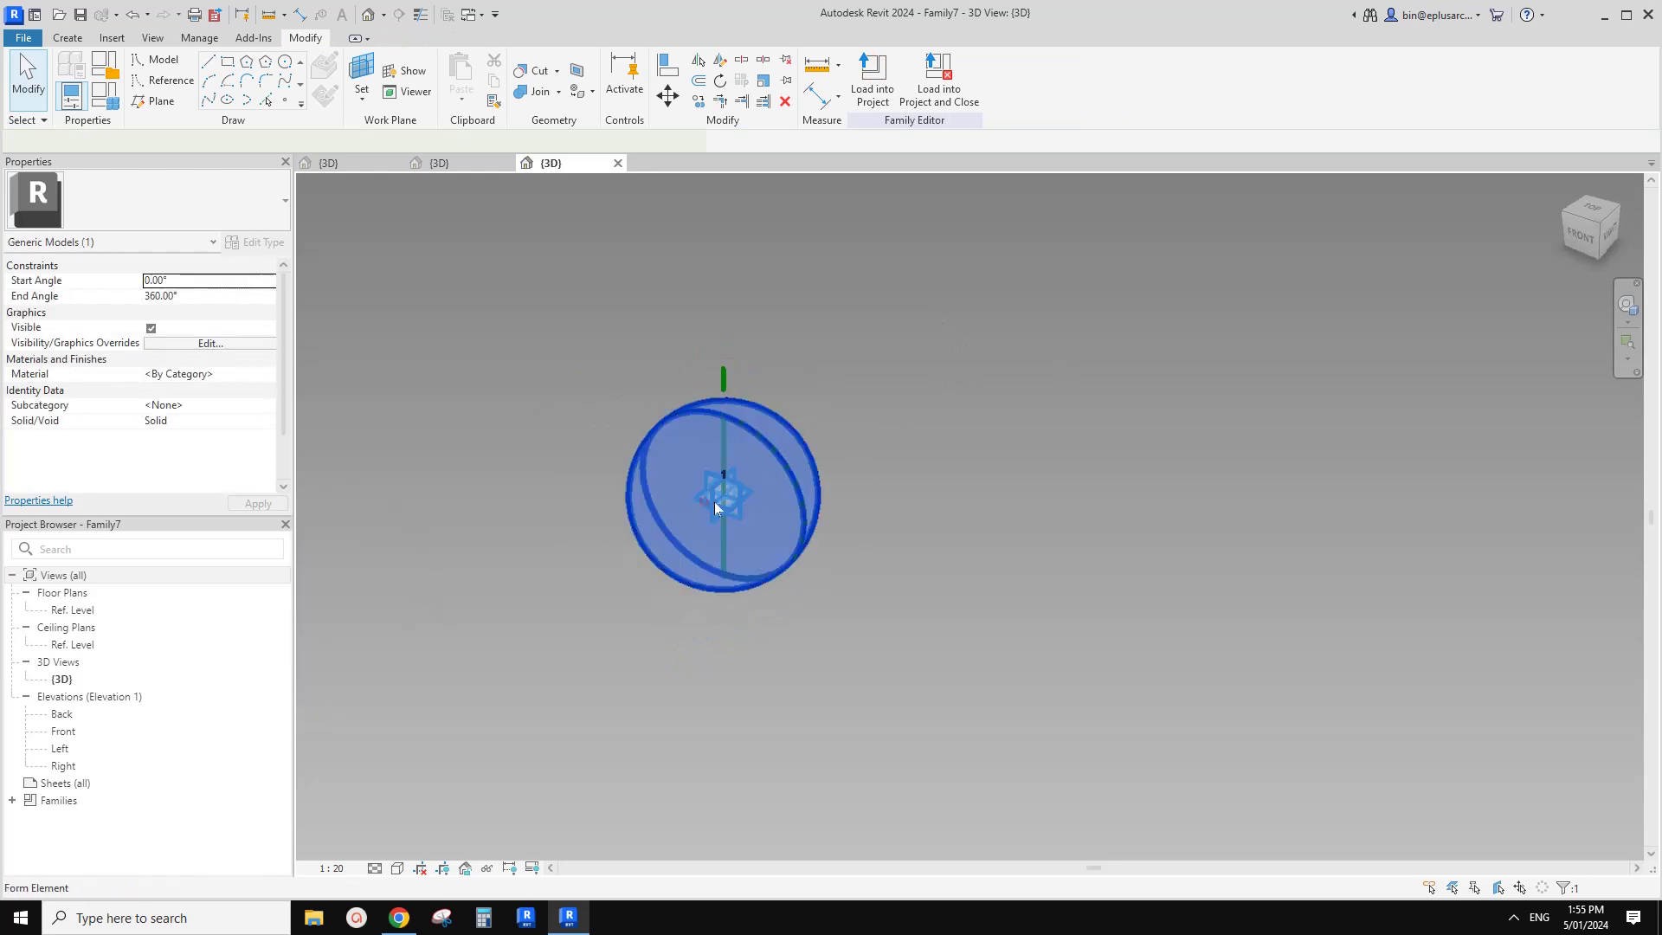
pyautogui.scroll(2, 764, 475)
pyautogui.press('h')
pyautogui.press('h')
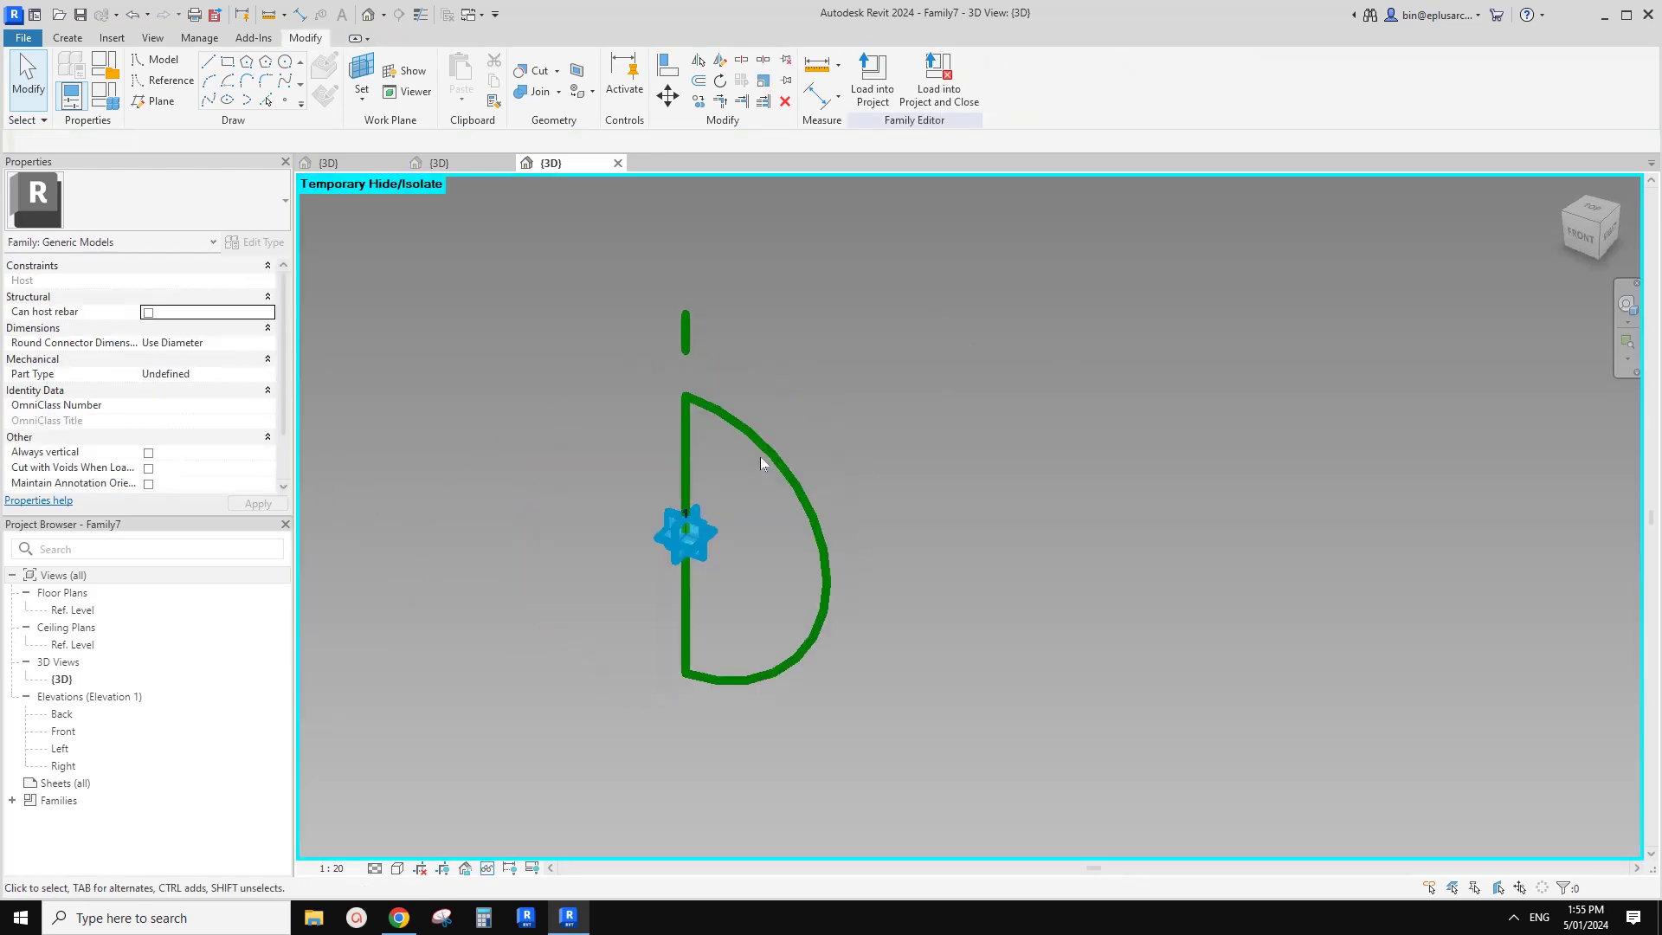
# Label the arc's radius dimension with a new family type parameter named r, and restore the hidden sphere
pyautogui.click(771, 455)
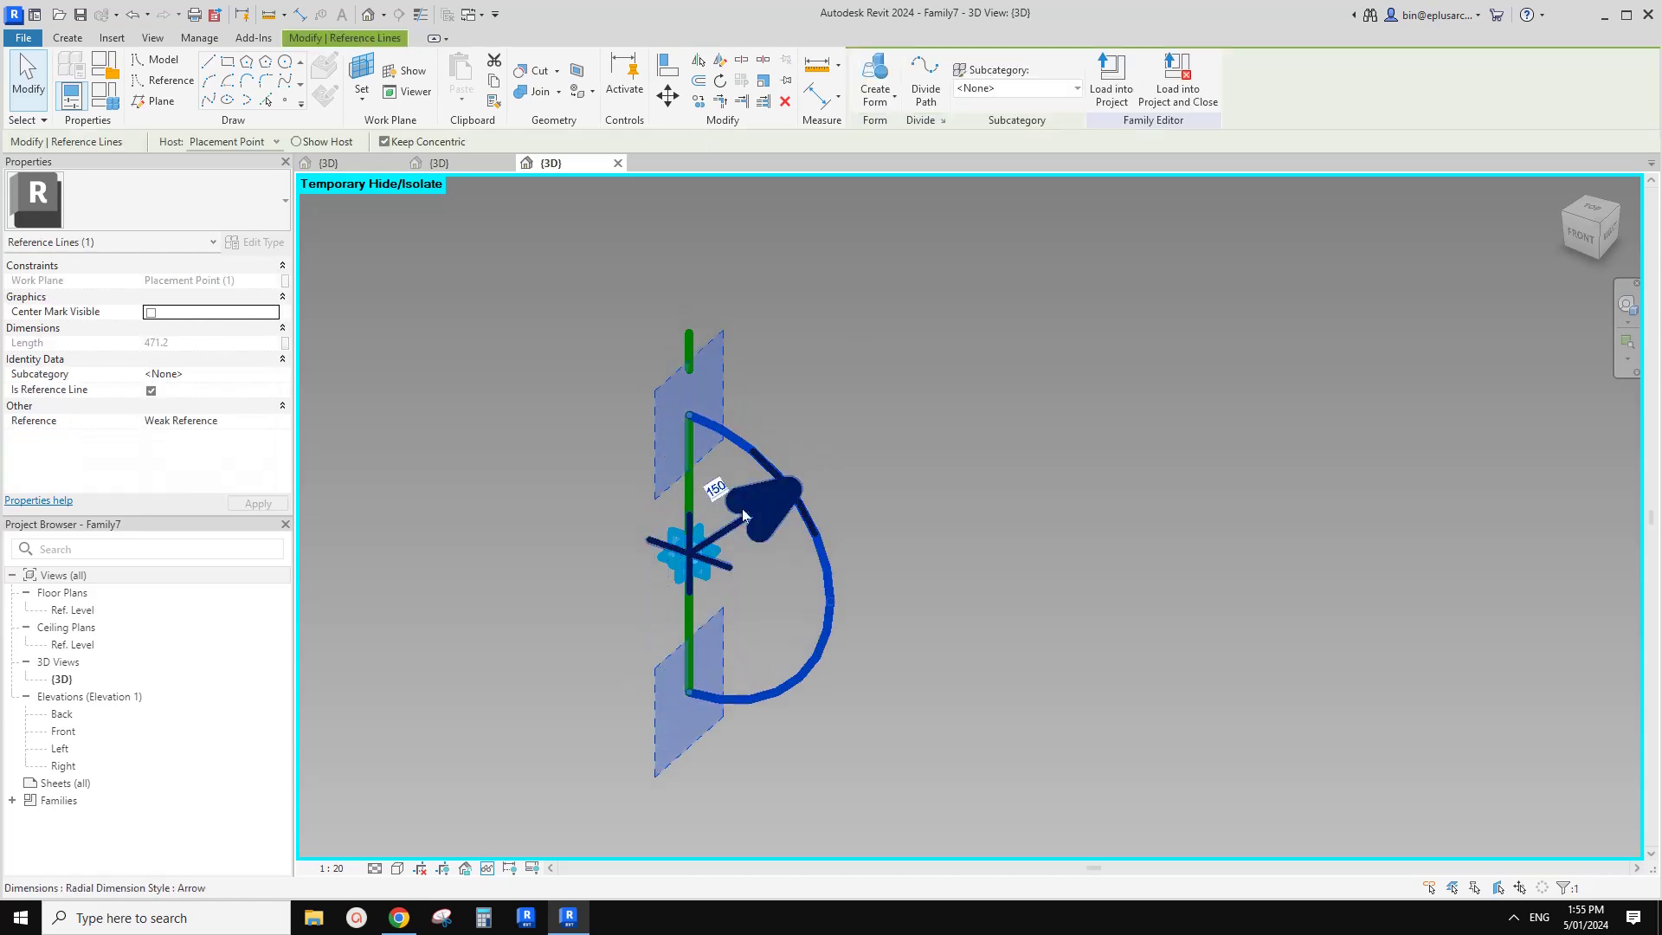
pyautogui.click(741, 511)
pyautogui.click(1035, 77)
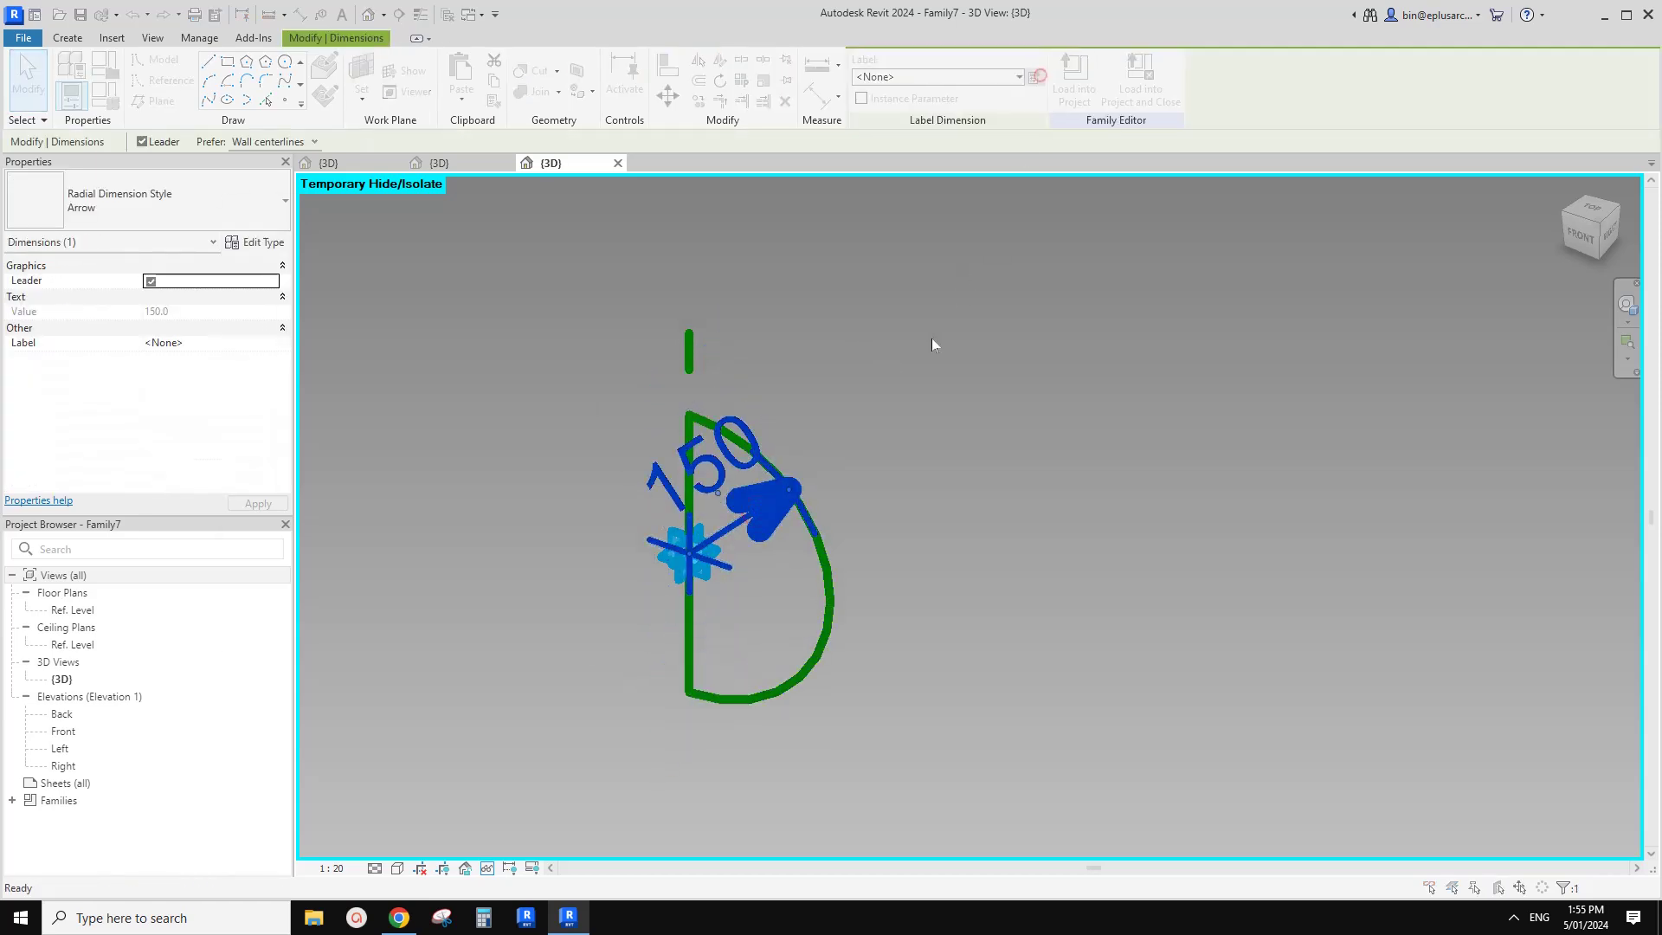
pyautogui.write('r')
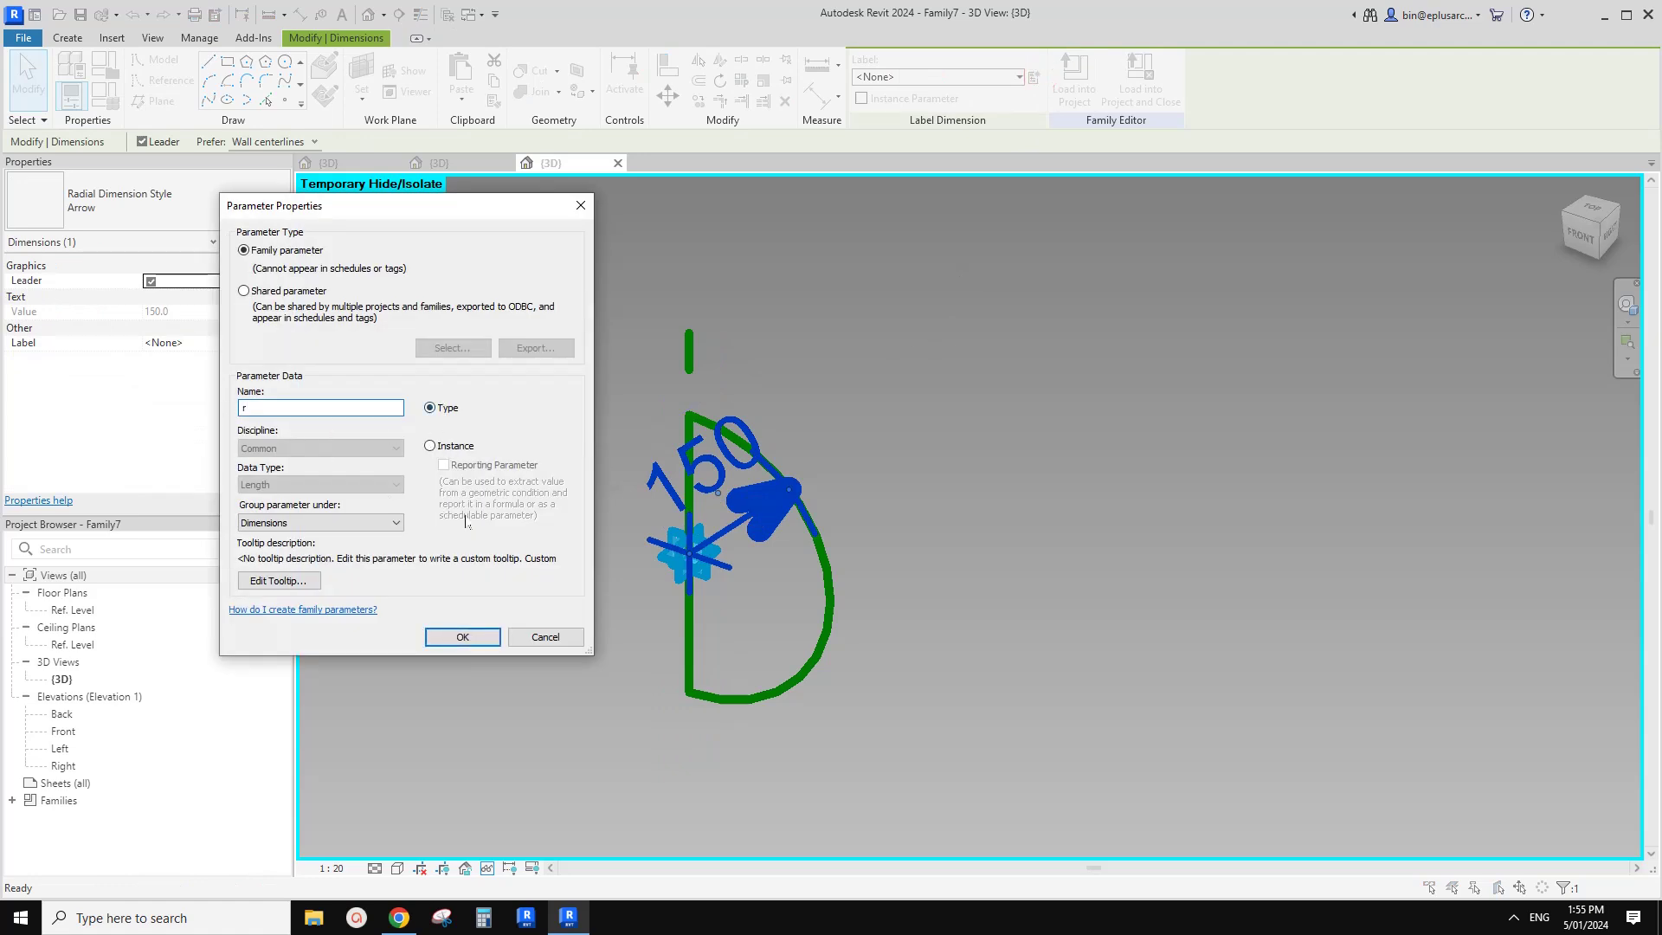
pyautogui.click(462, 637)
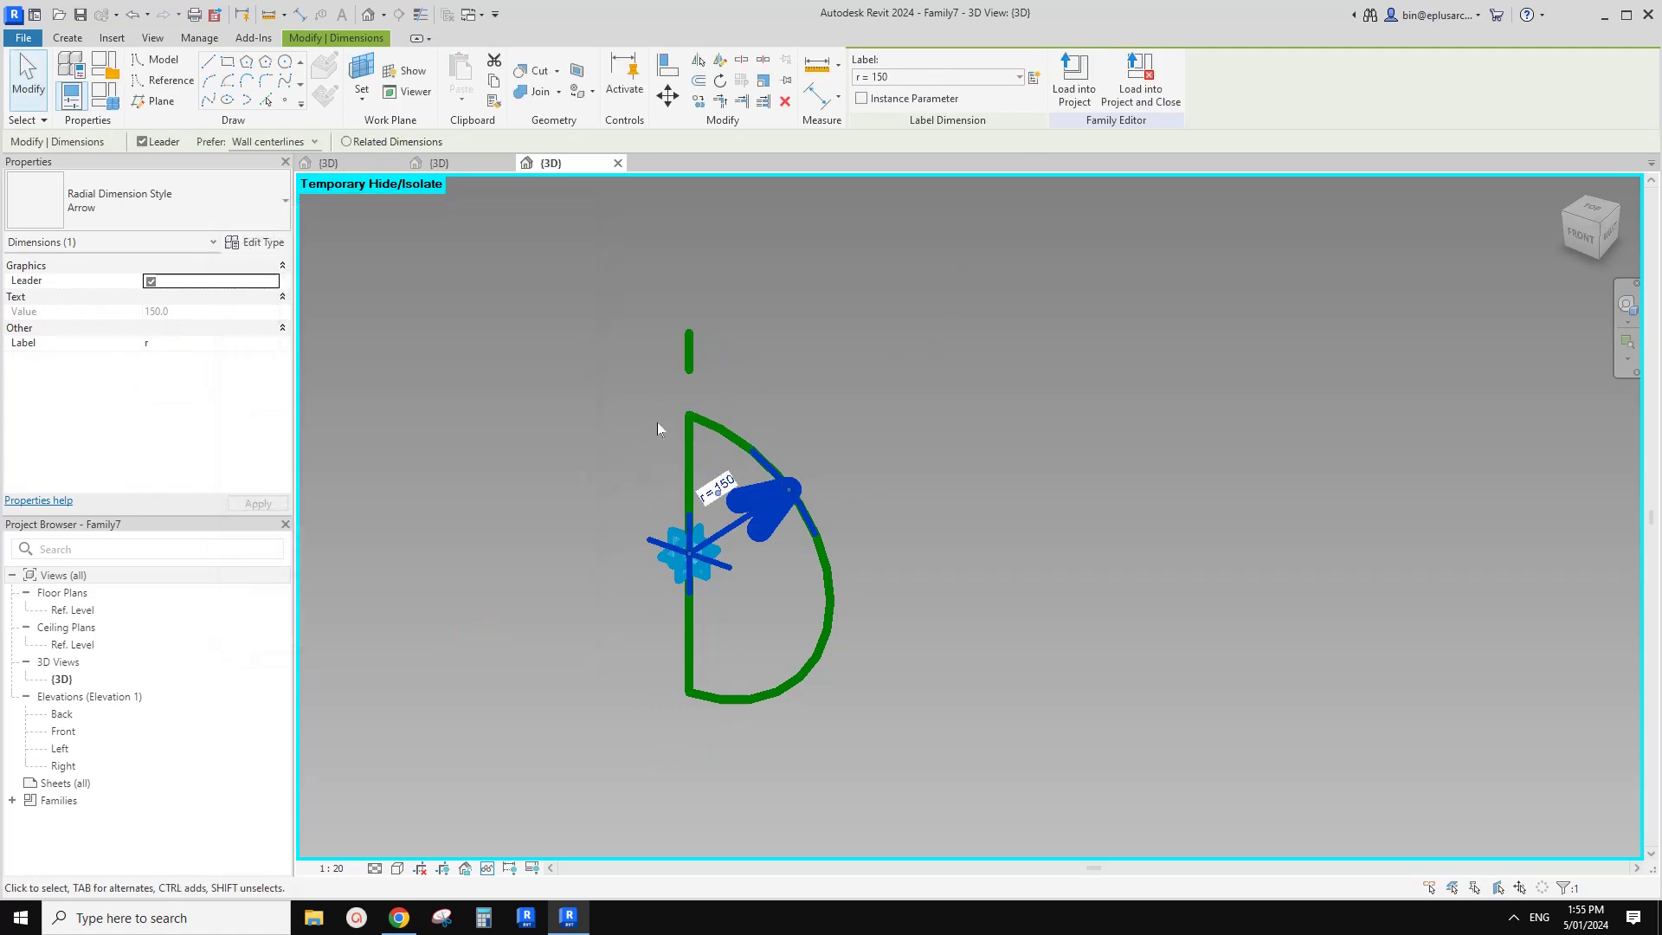
pyautogui.press('Escape')
pyautogui.scroll(-2, 714, 427)
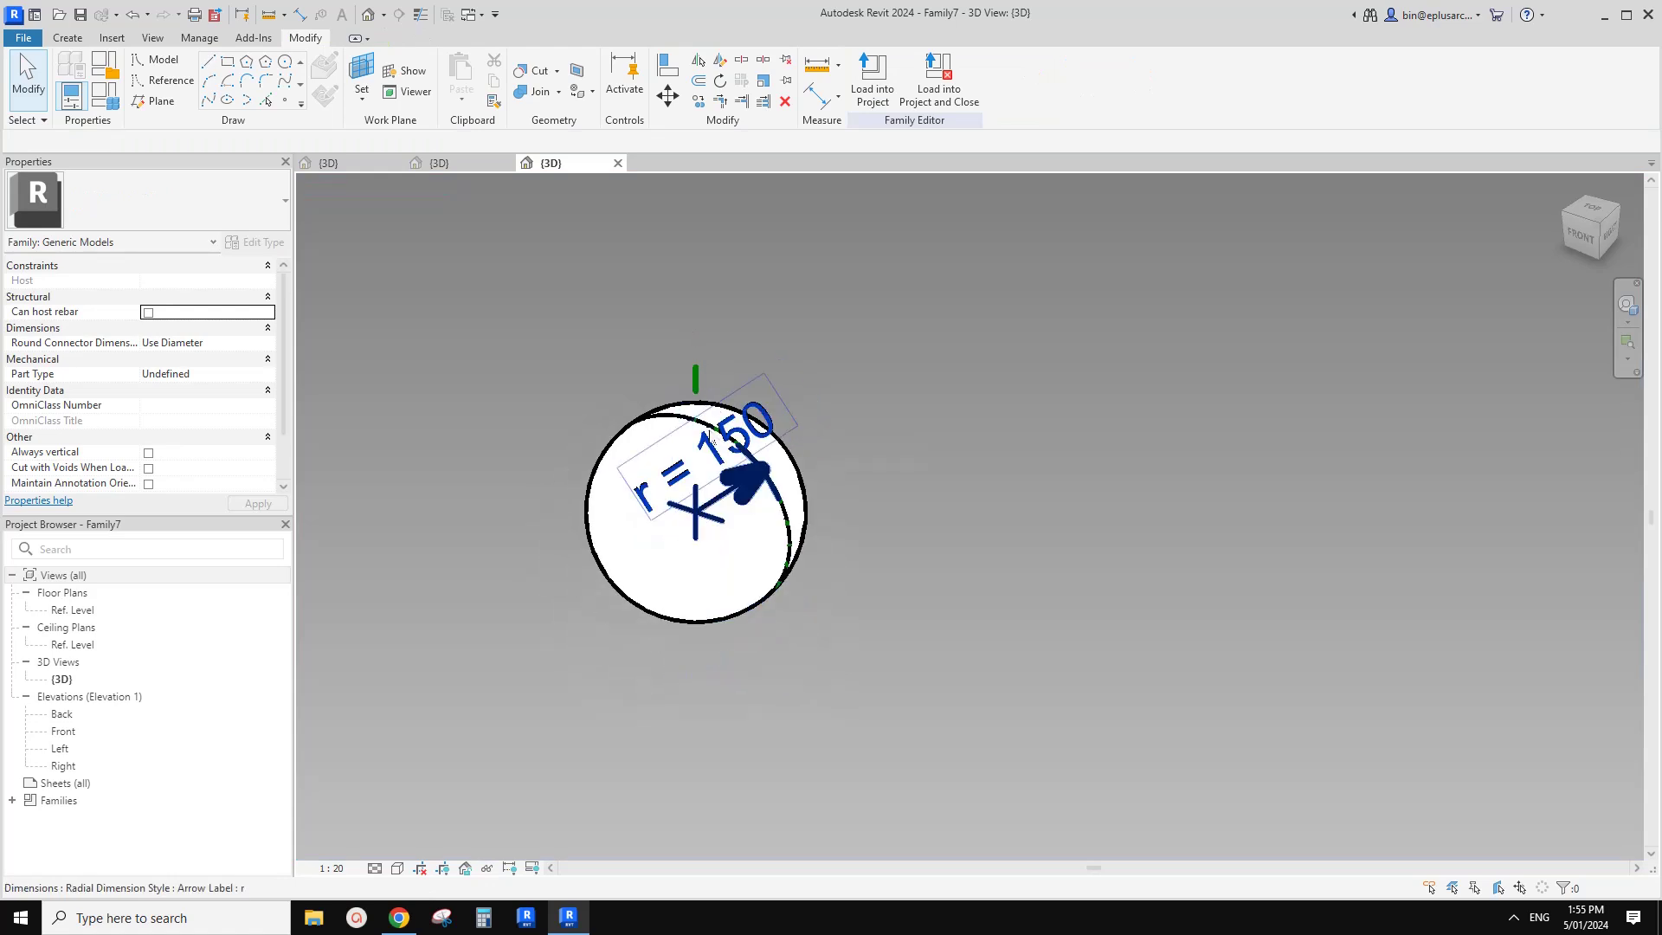
pyautogui.keyDown('shift'); pyautogui.moveTo(677, 475); pyautogui.dragTo(574, 726, button='middle'); pyautogui.keyUp('shift')
pyautogui.scroll(-1, 675, 445)
pyautogui.scroll(3, 727, 407)
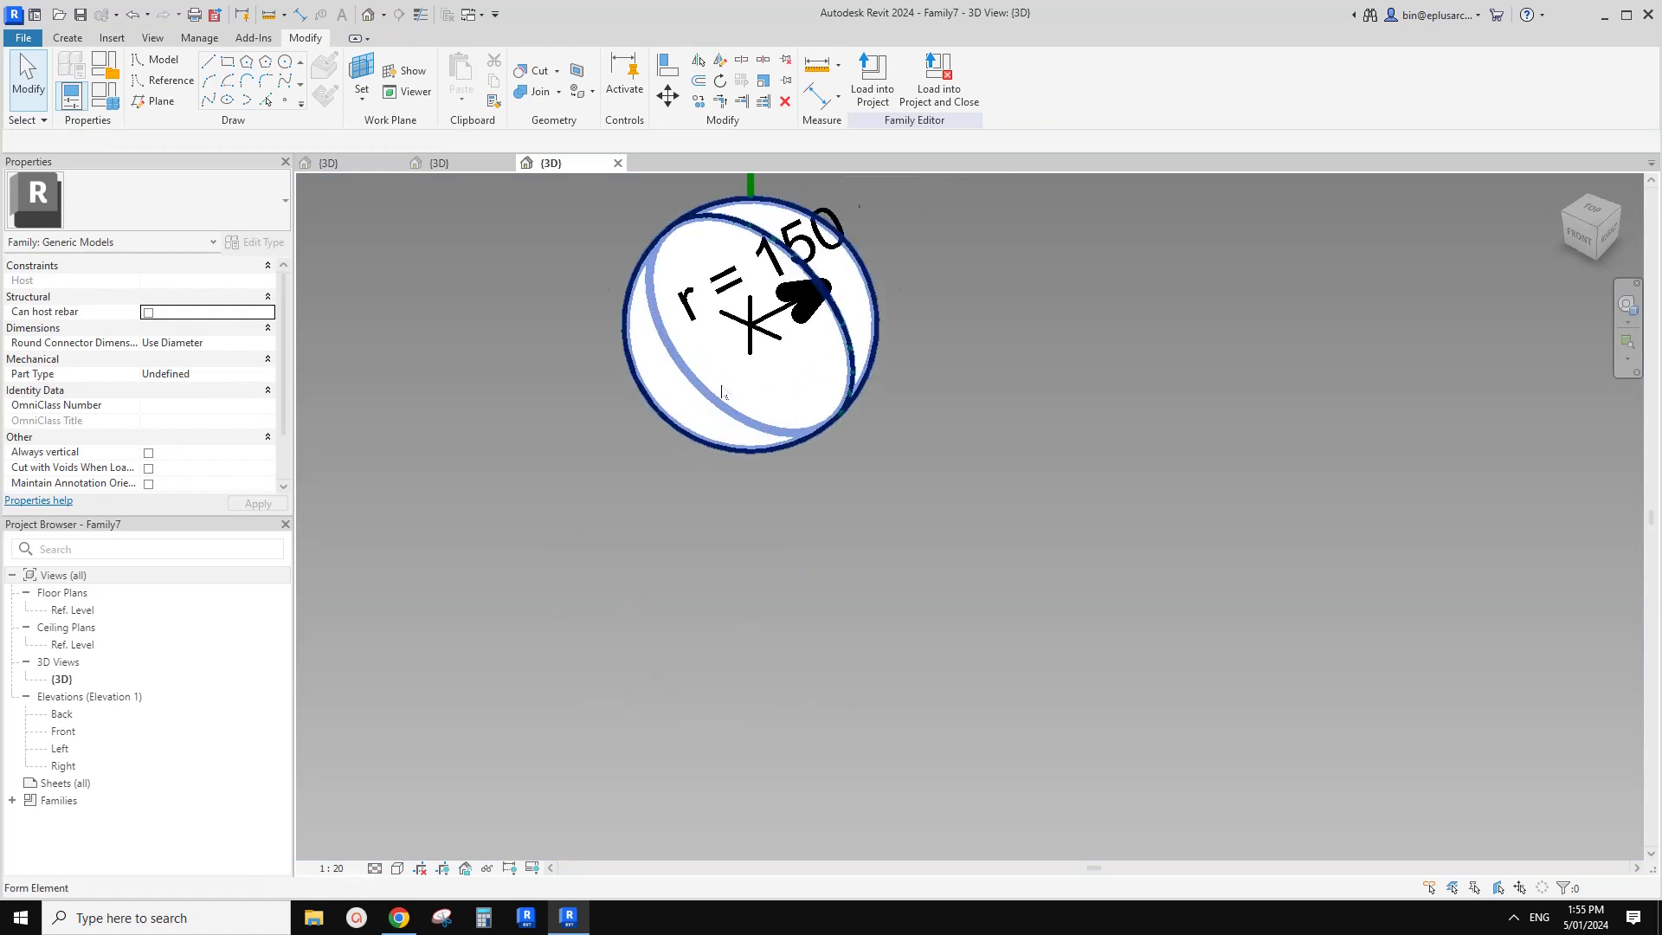
pyautogui.moveTo(748, 345); pyautogui.dragTo(627, 585, button='middle')
pyautogui.scroll(-1, 628, 585)
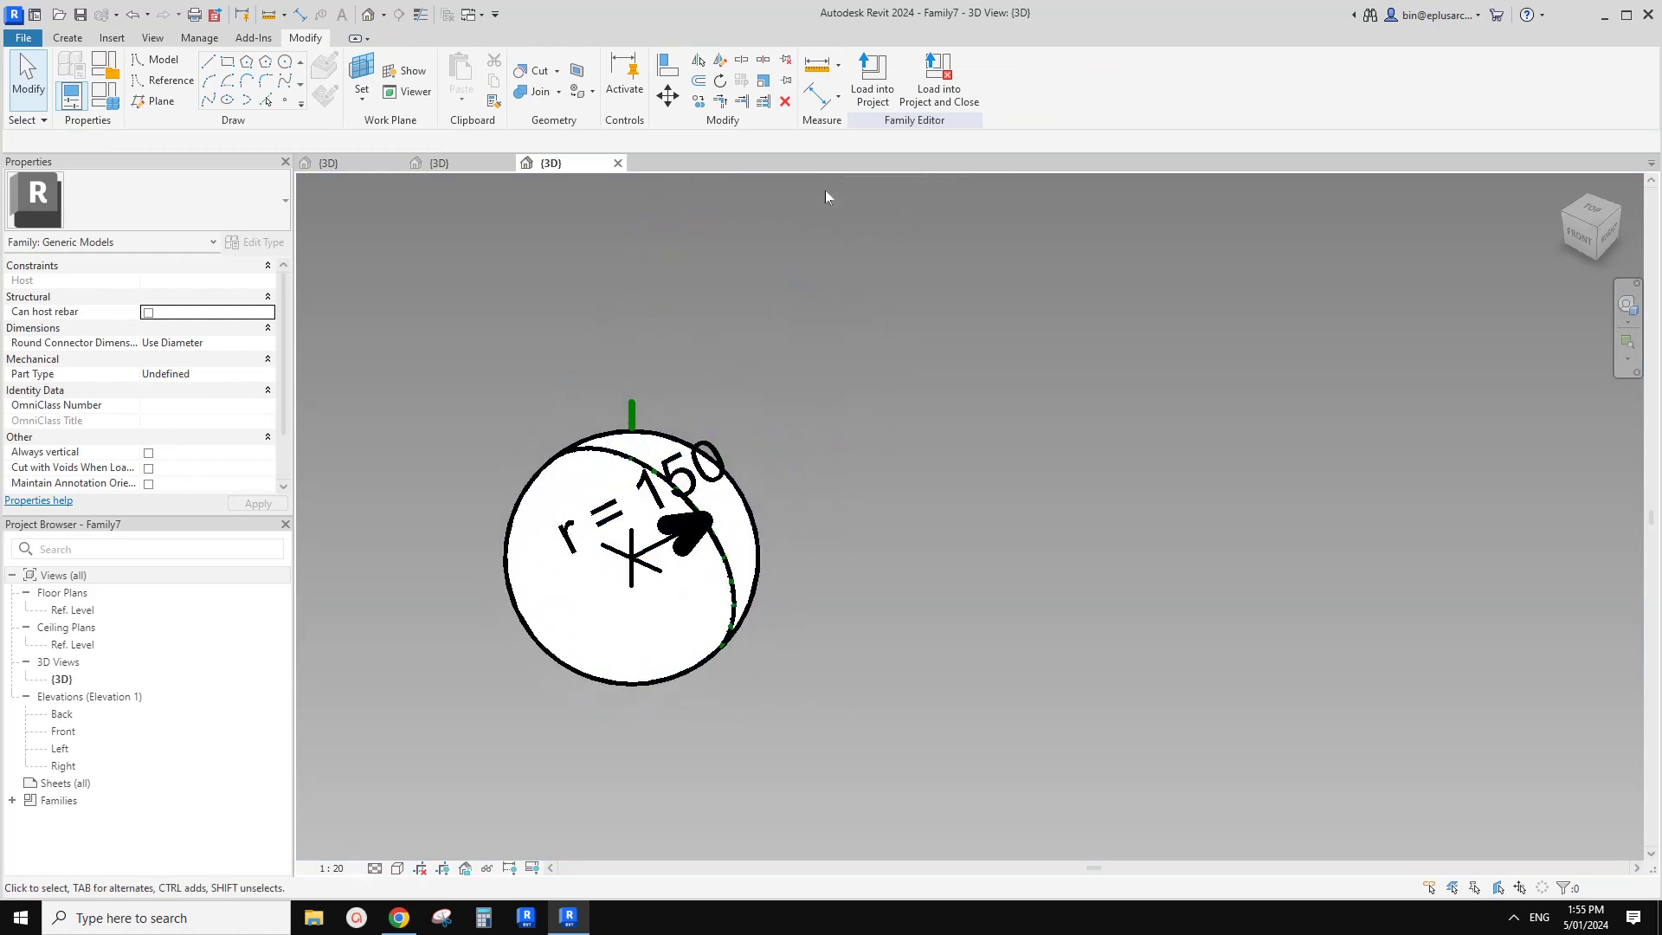
pyautogui.click(874, 80)
pyautogui.click(874, 82)
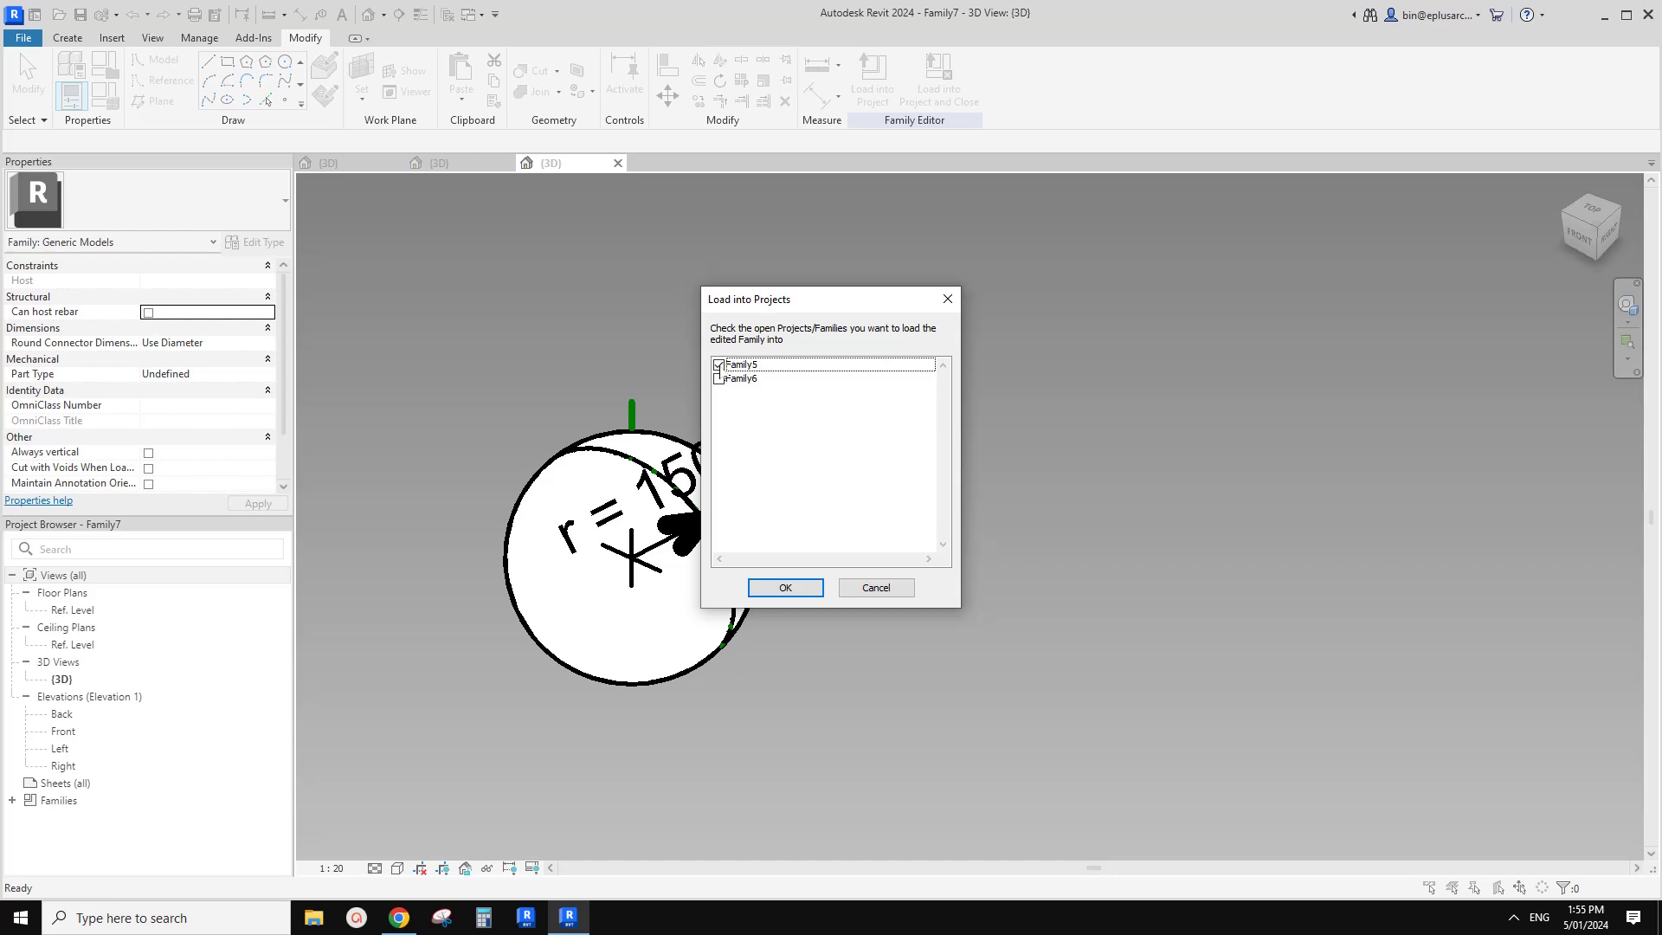
pyautogui.press('Escape')
pyautogui.click(459, 163)
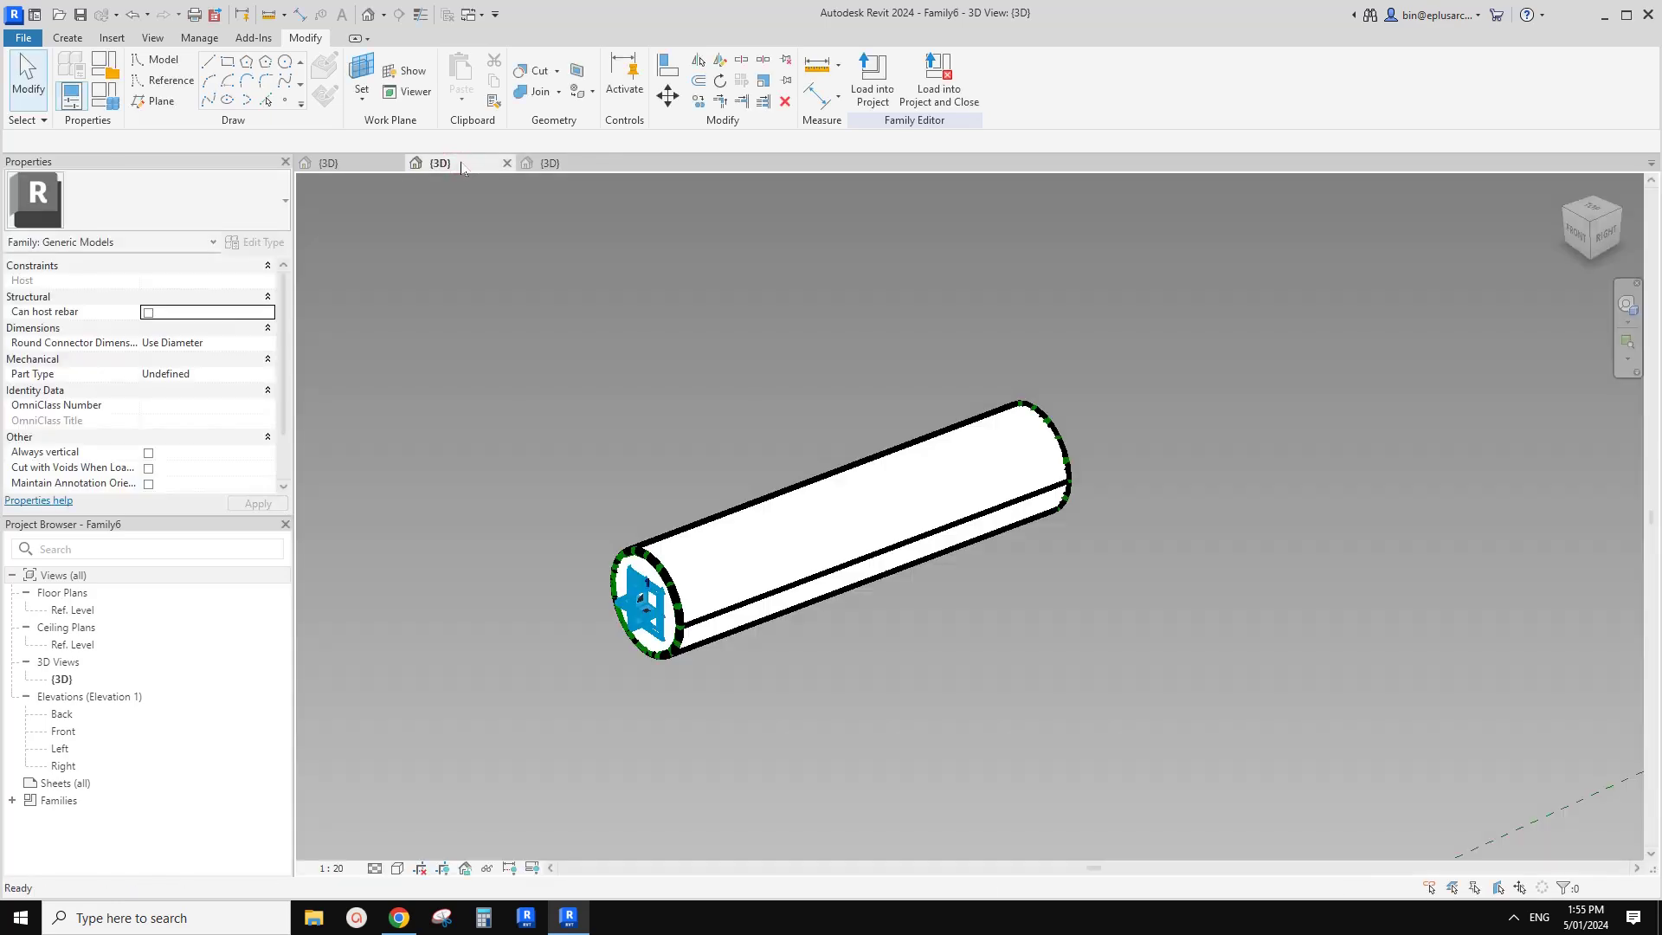
pyautogui.click(360, 166)
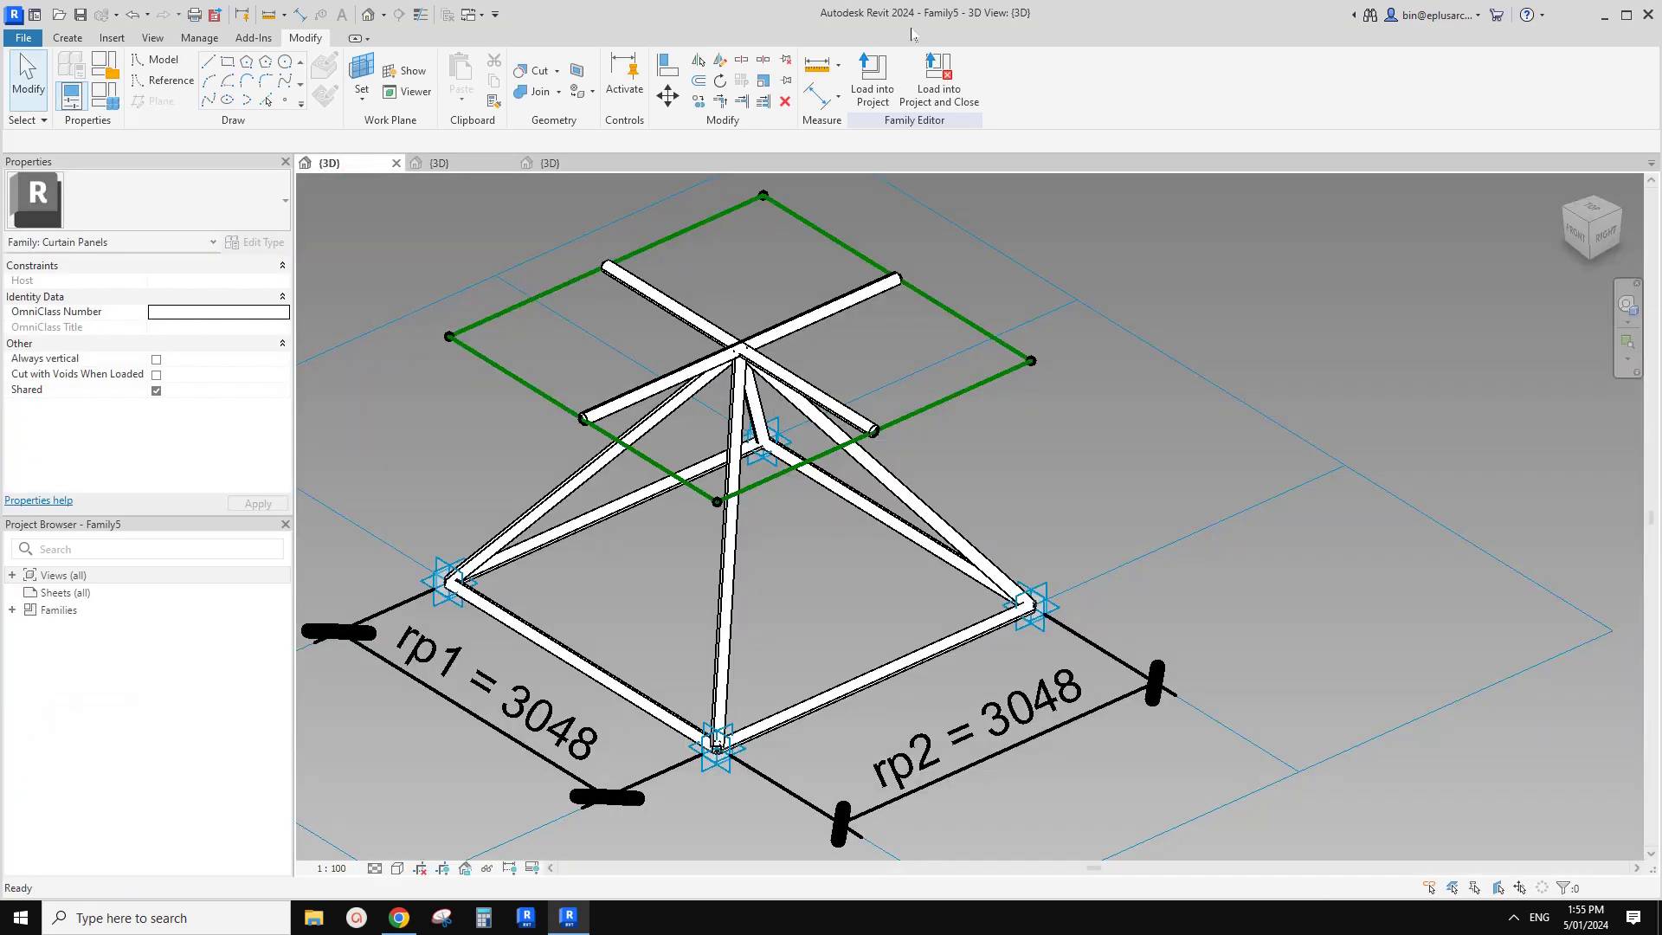
pyautogui.click(574, 164)
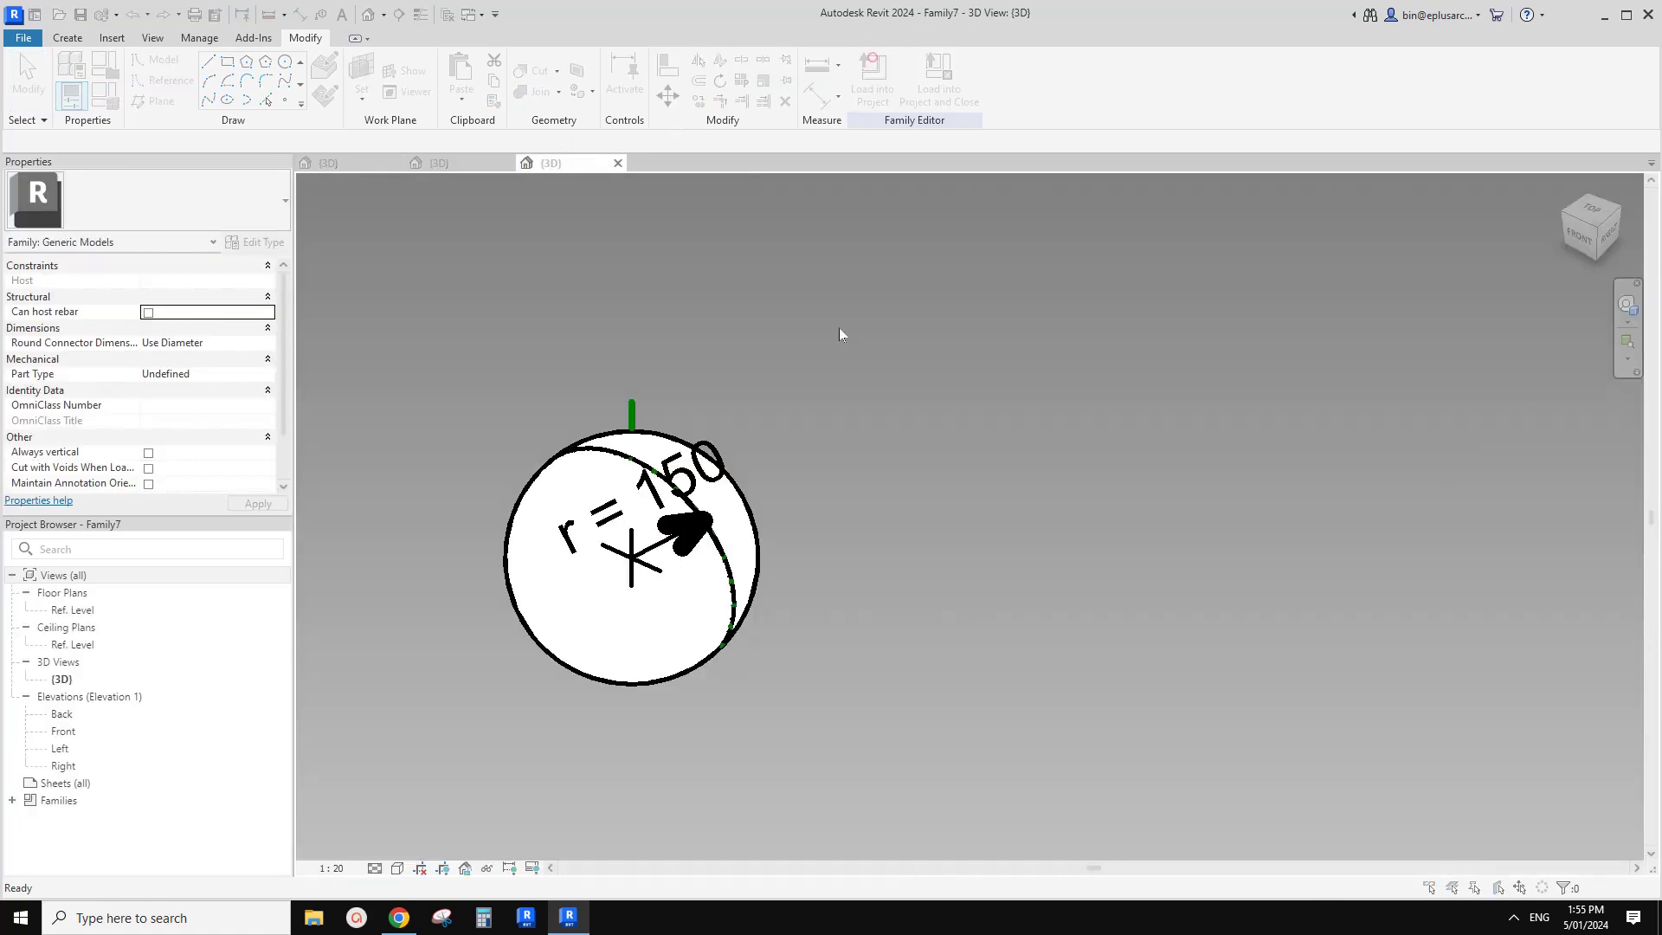
# Load the ball joint family Family7 into Family5 and cancel its immediate placement
pyautogui.click(872, 69)
pyautogui.click(793, 594)
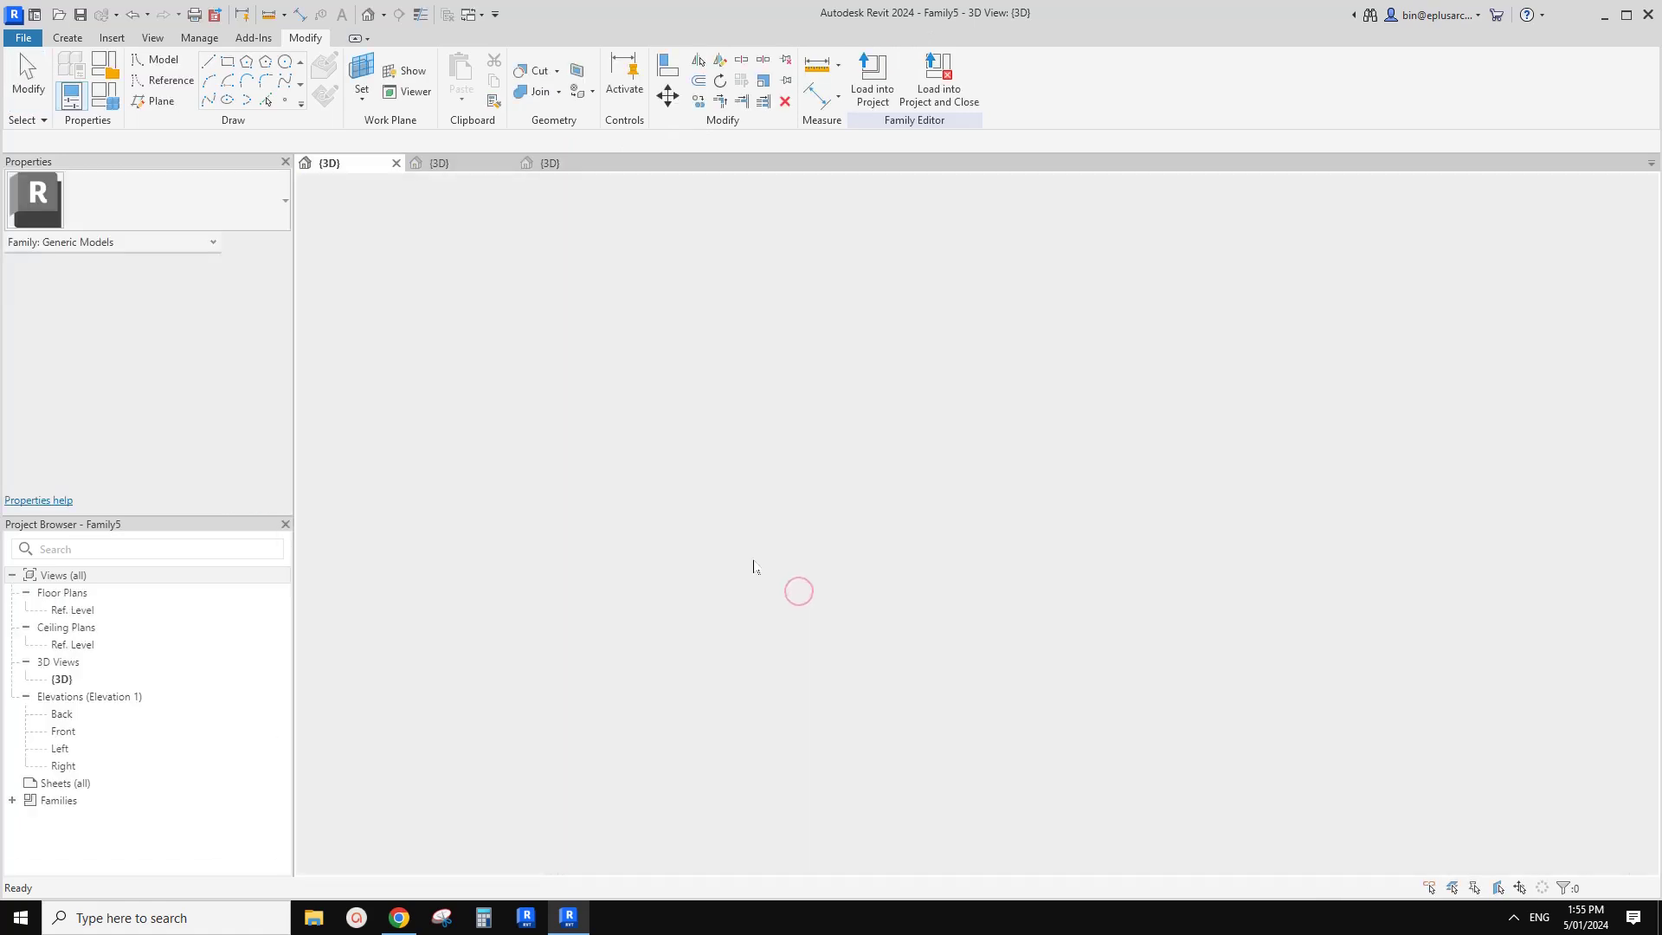
pyautogui.press('Escape')
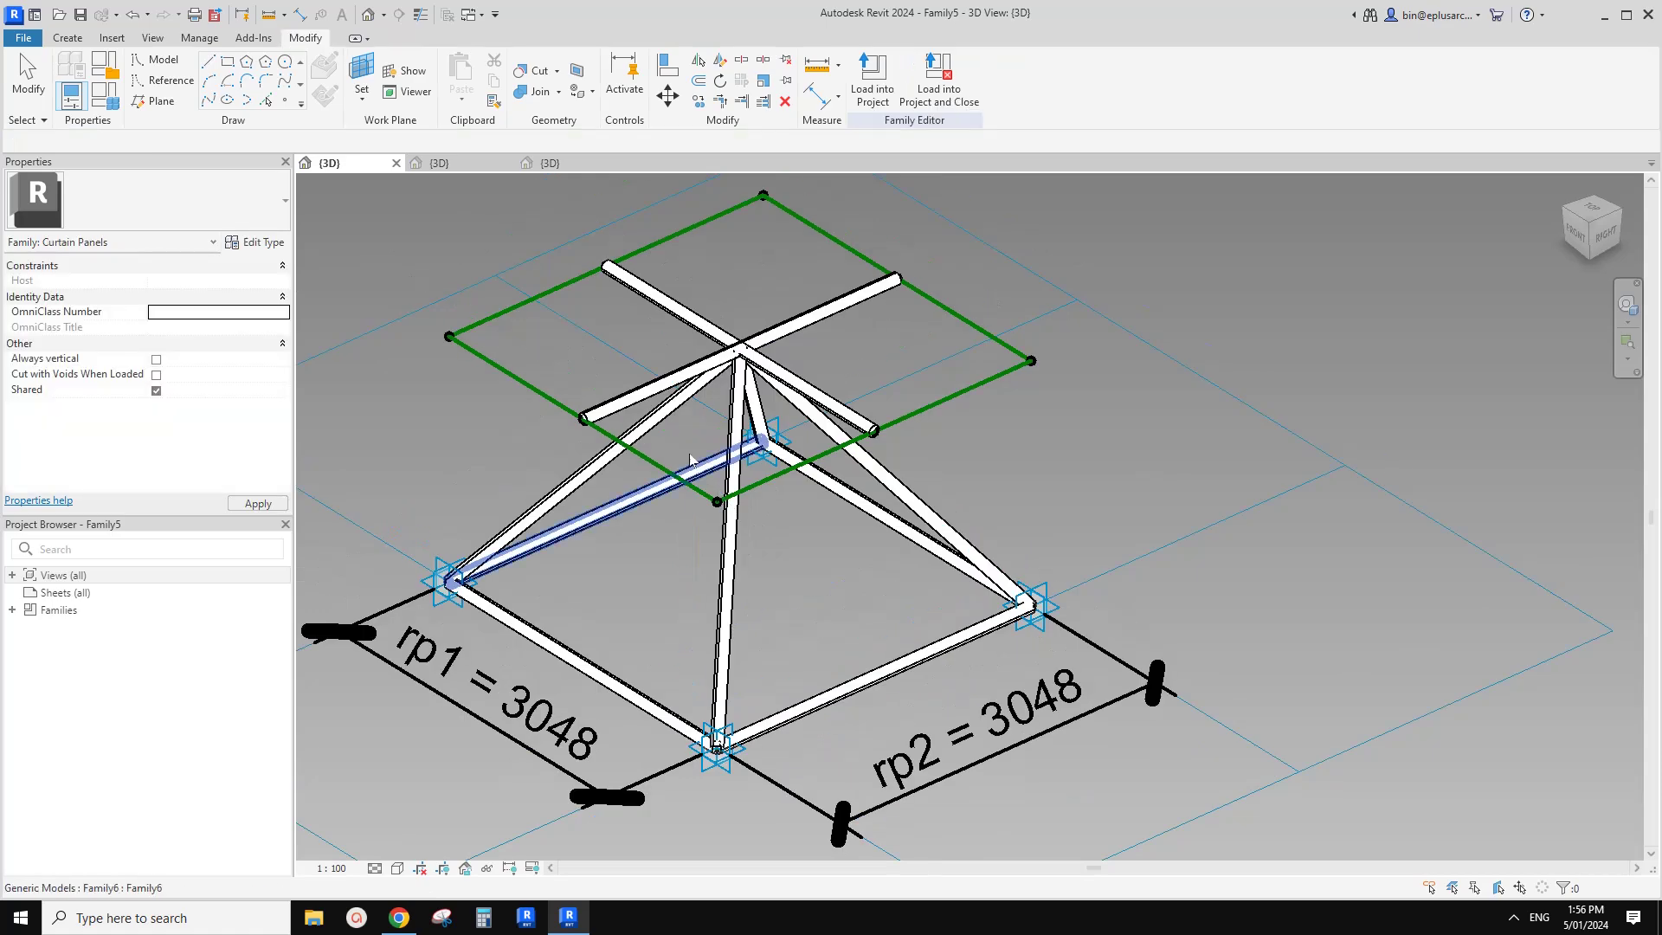
pyautogui.scroll(2, 718, 519)
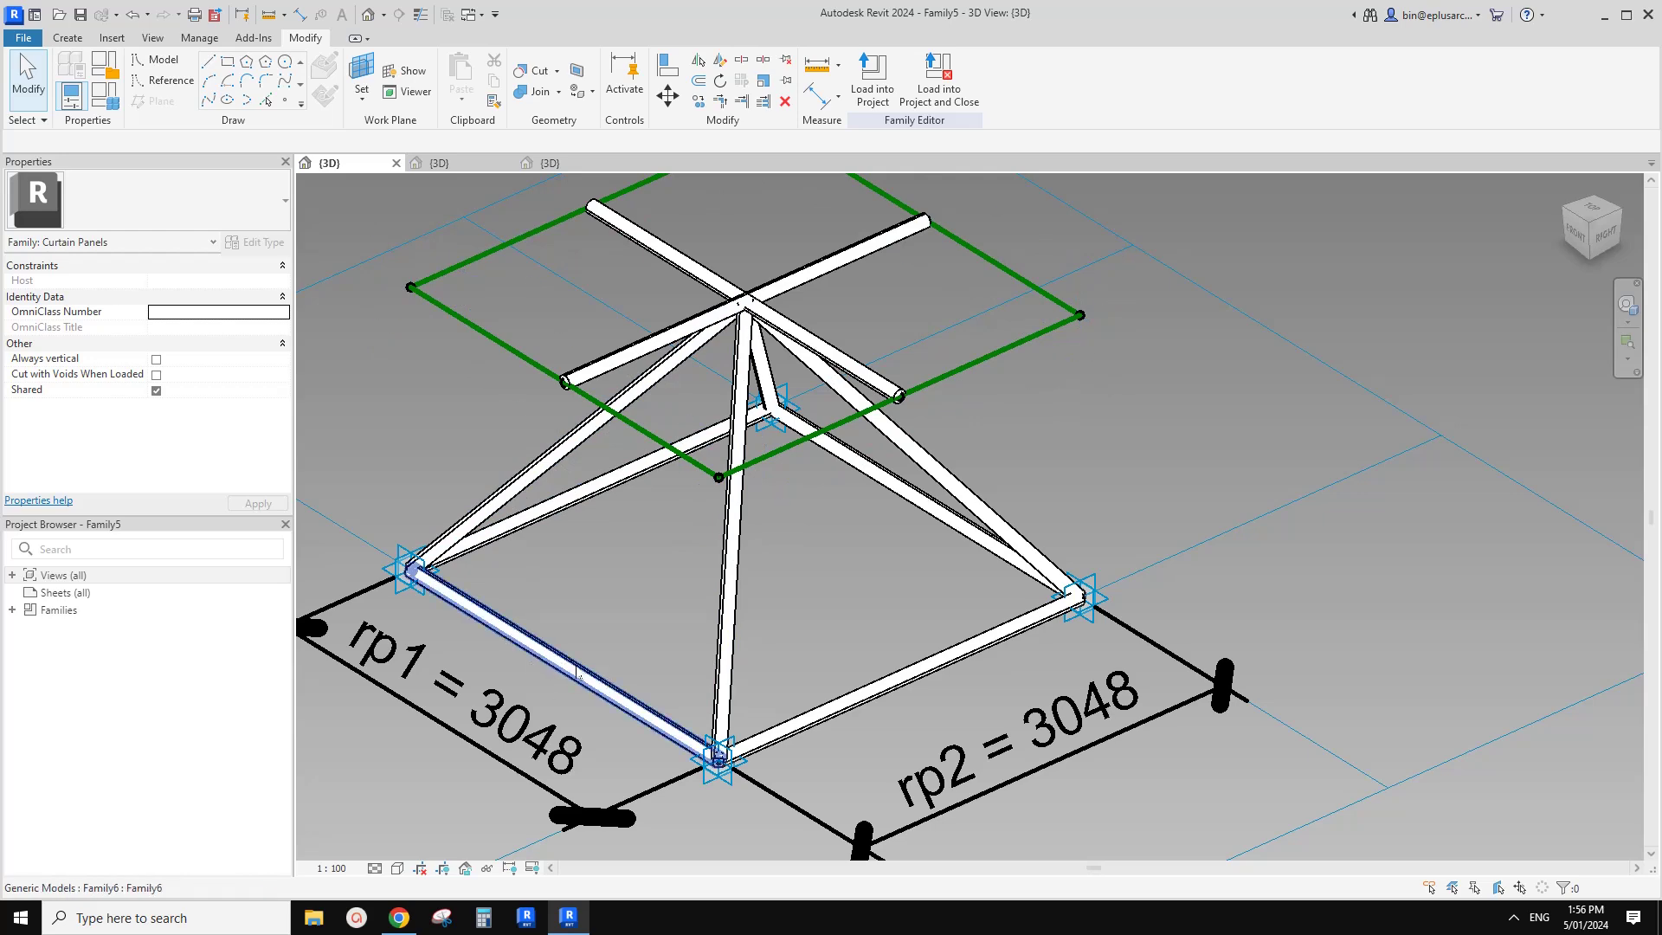
pyautogui.moveTo(624, 665); pyautogui.dragTo(678, 650, button='middle')
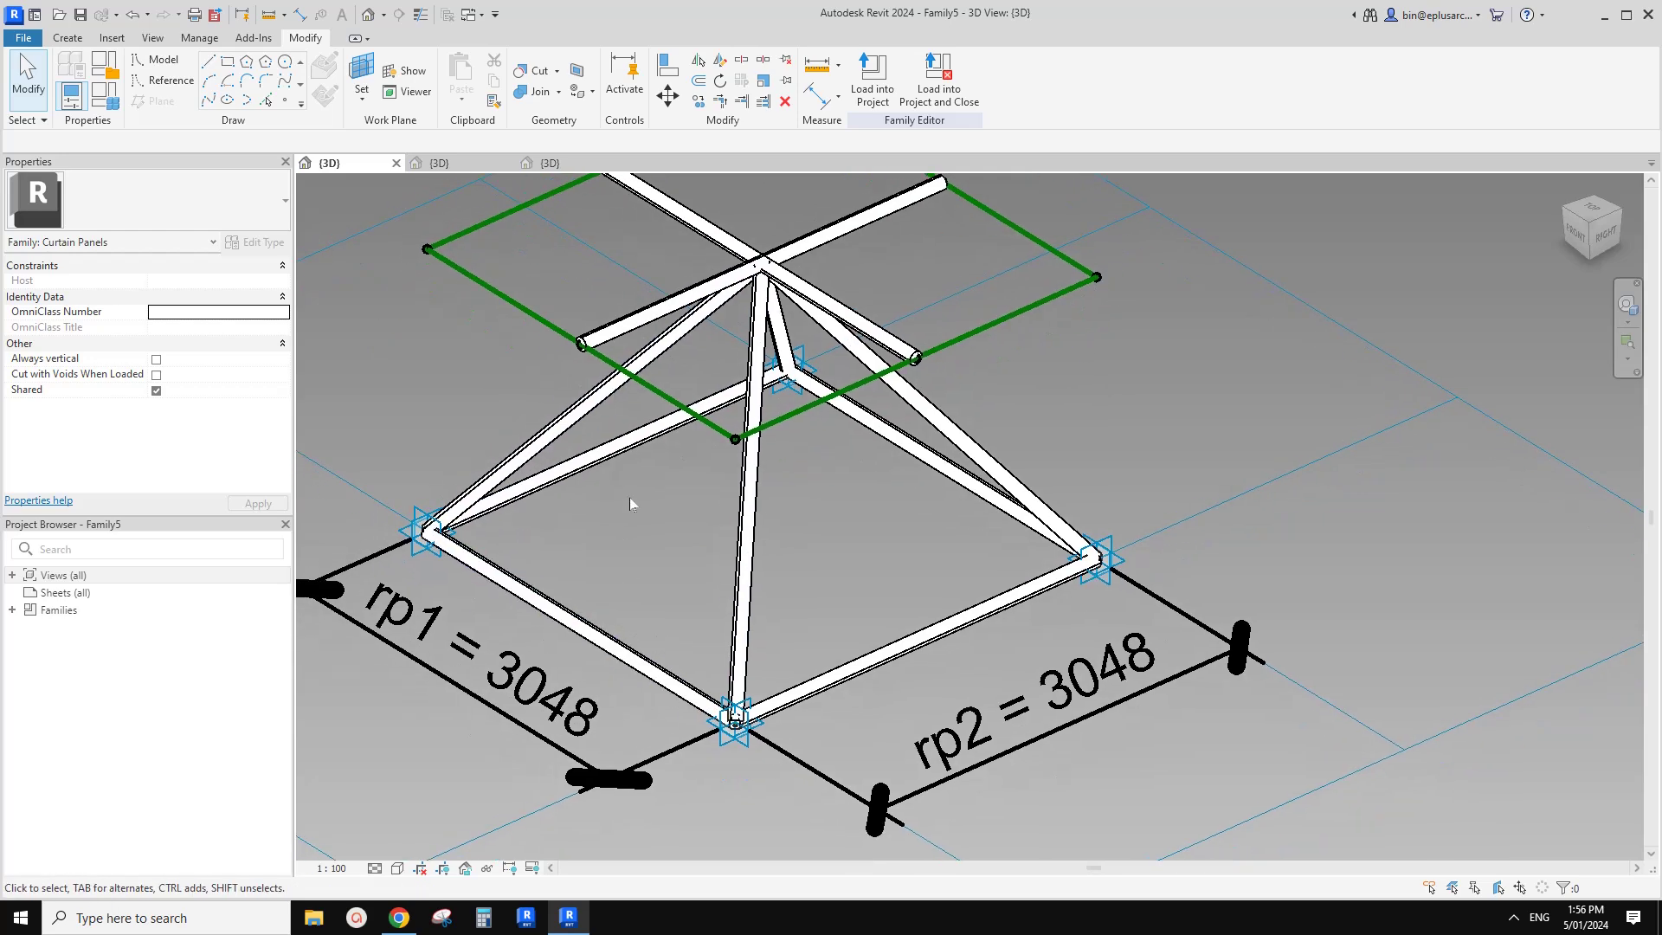
pyautogui.scroll(-2, 608, 430)
pyautogui.moveTo(610, 490); pyautogui.dragTo(671, 493, button='middle')
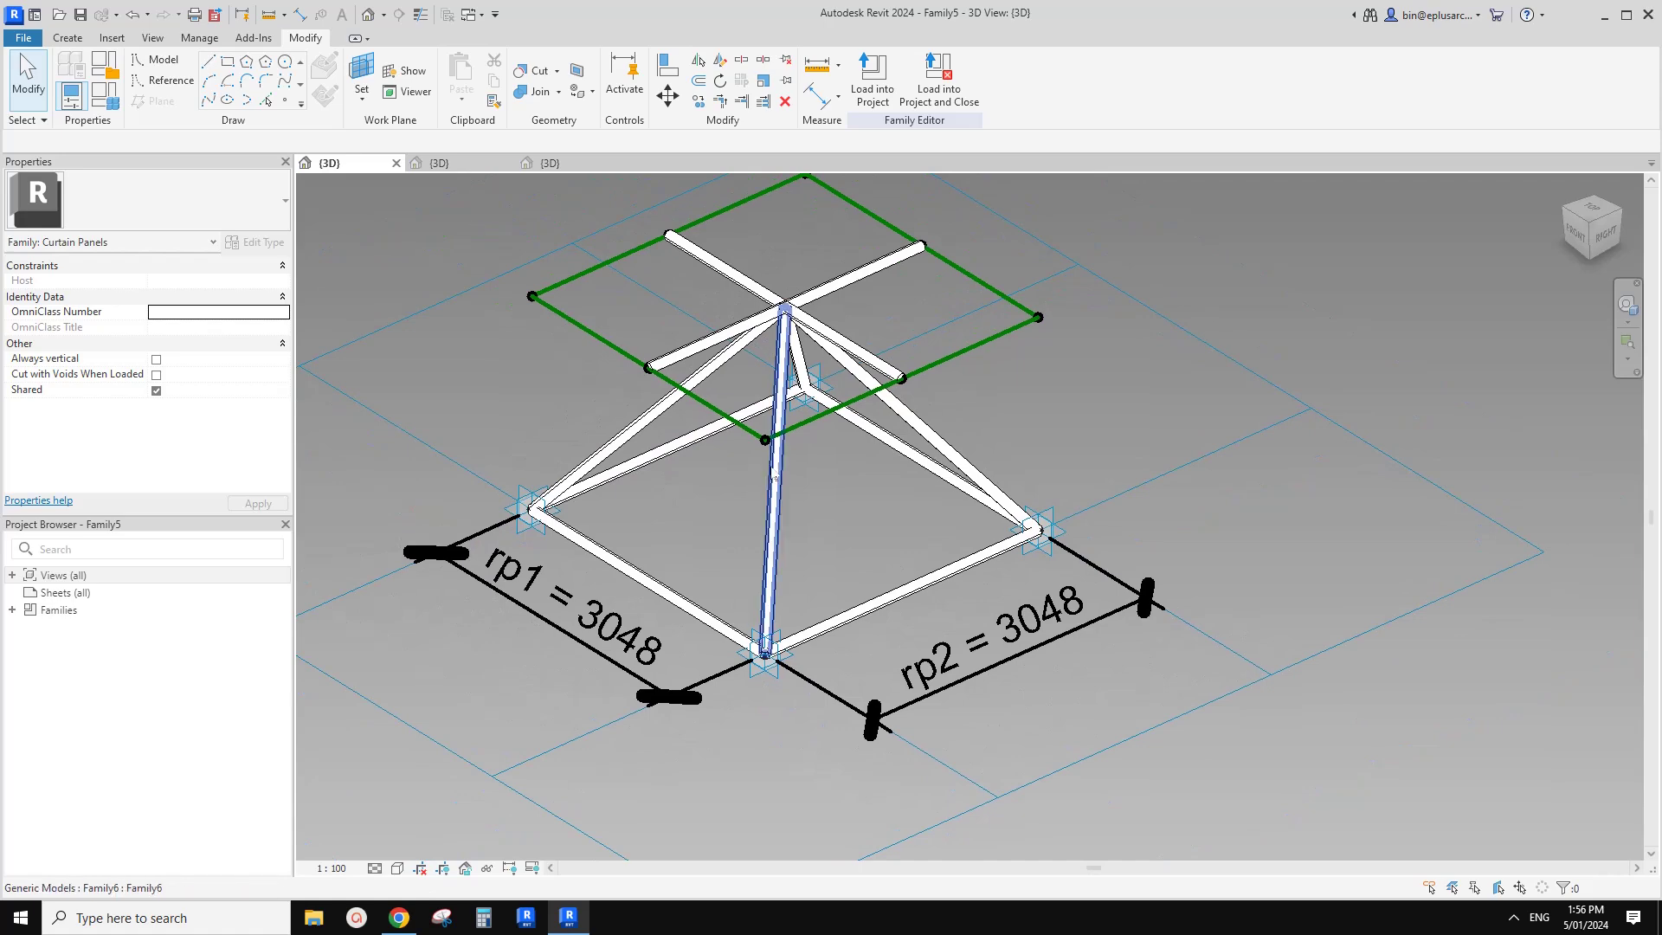
pyautogui.scroll(4, 767, 656)
pyautogui.scroll(-4, 792, 658)
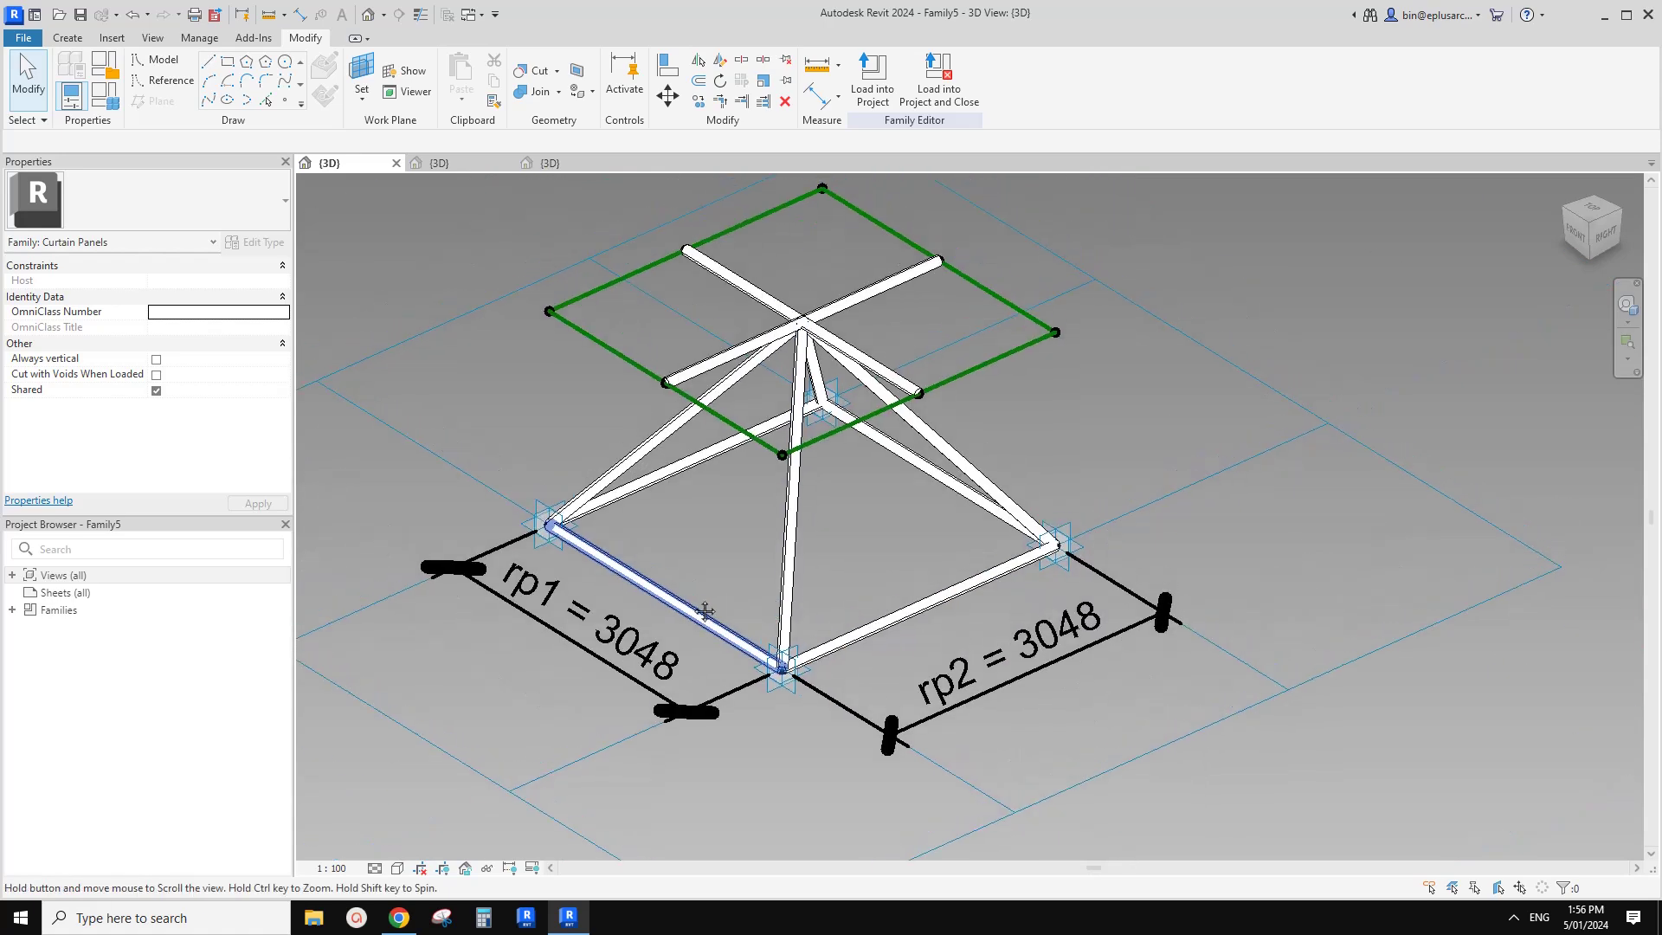
# Temporarily isolate the four adaptive points of the base square and the reference point at the pyramid's apex
pyautogui.click(551, 554)
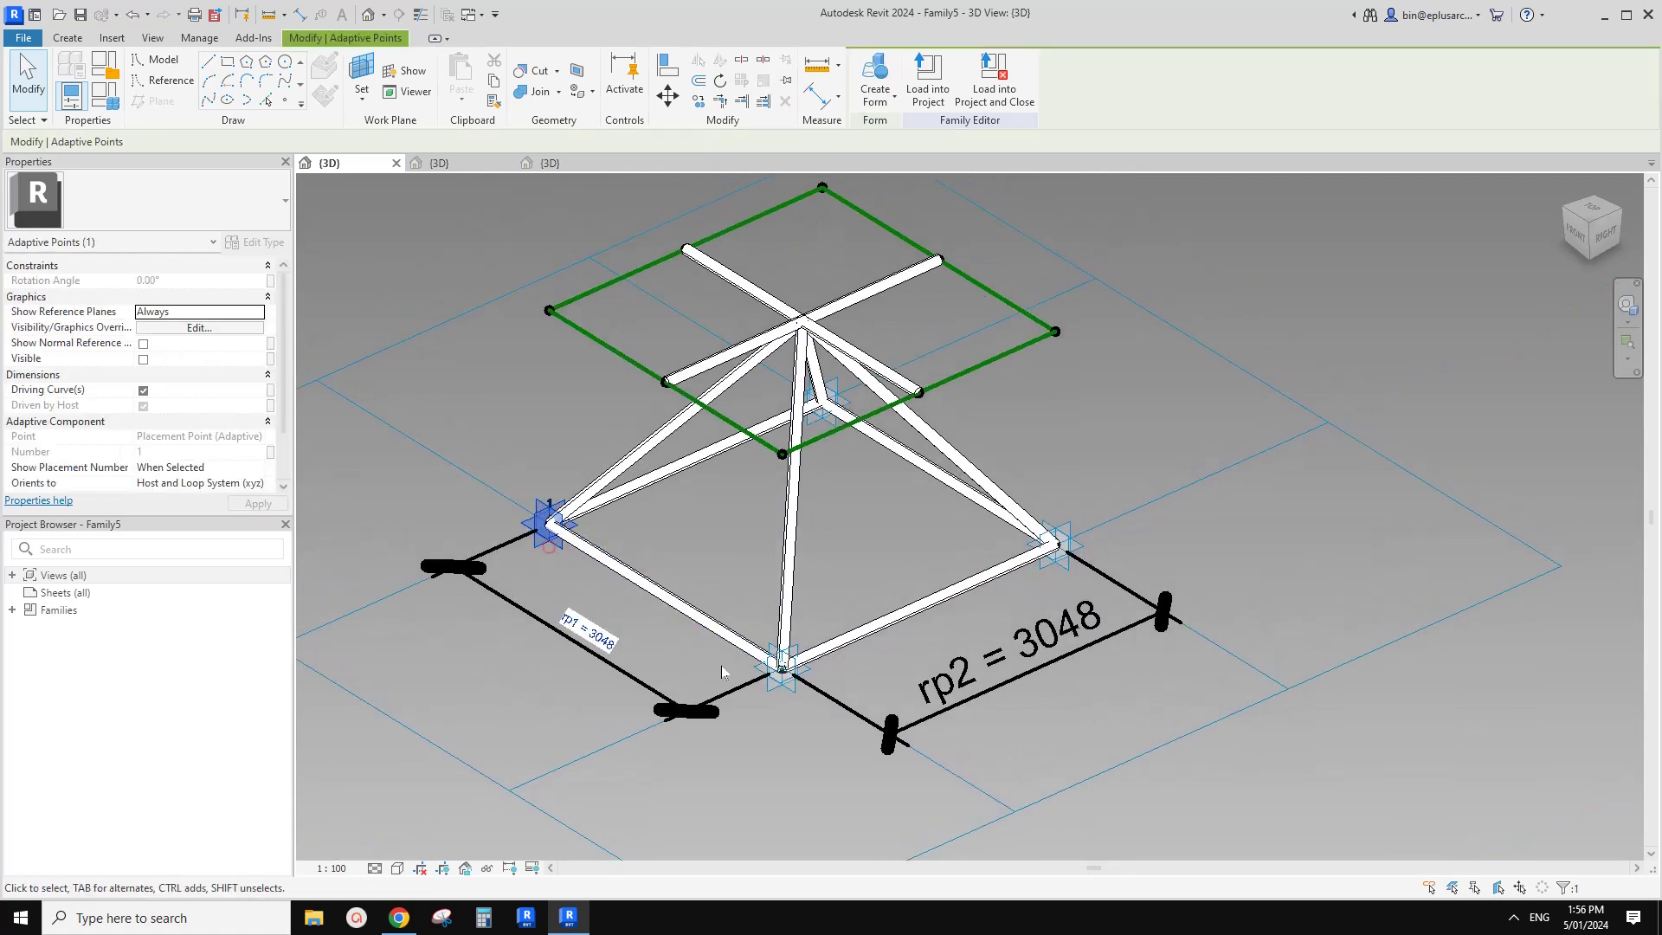
pyautogui.keyDown('ctrl'); pyautogui.click(776, 699); pyautogui.keyUp('ctrl')
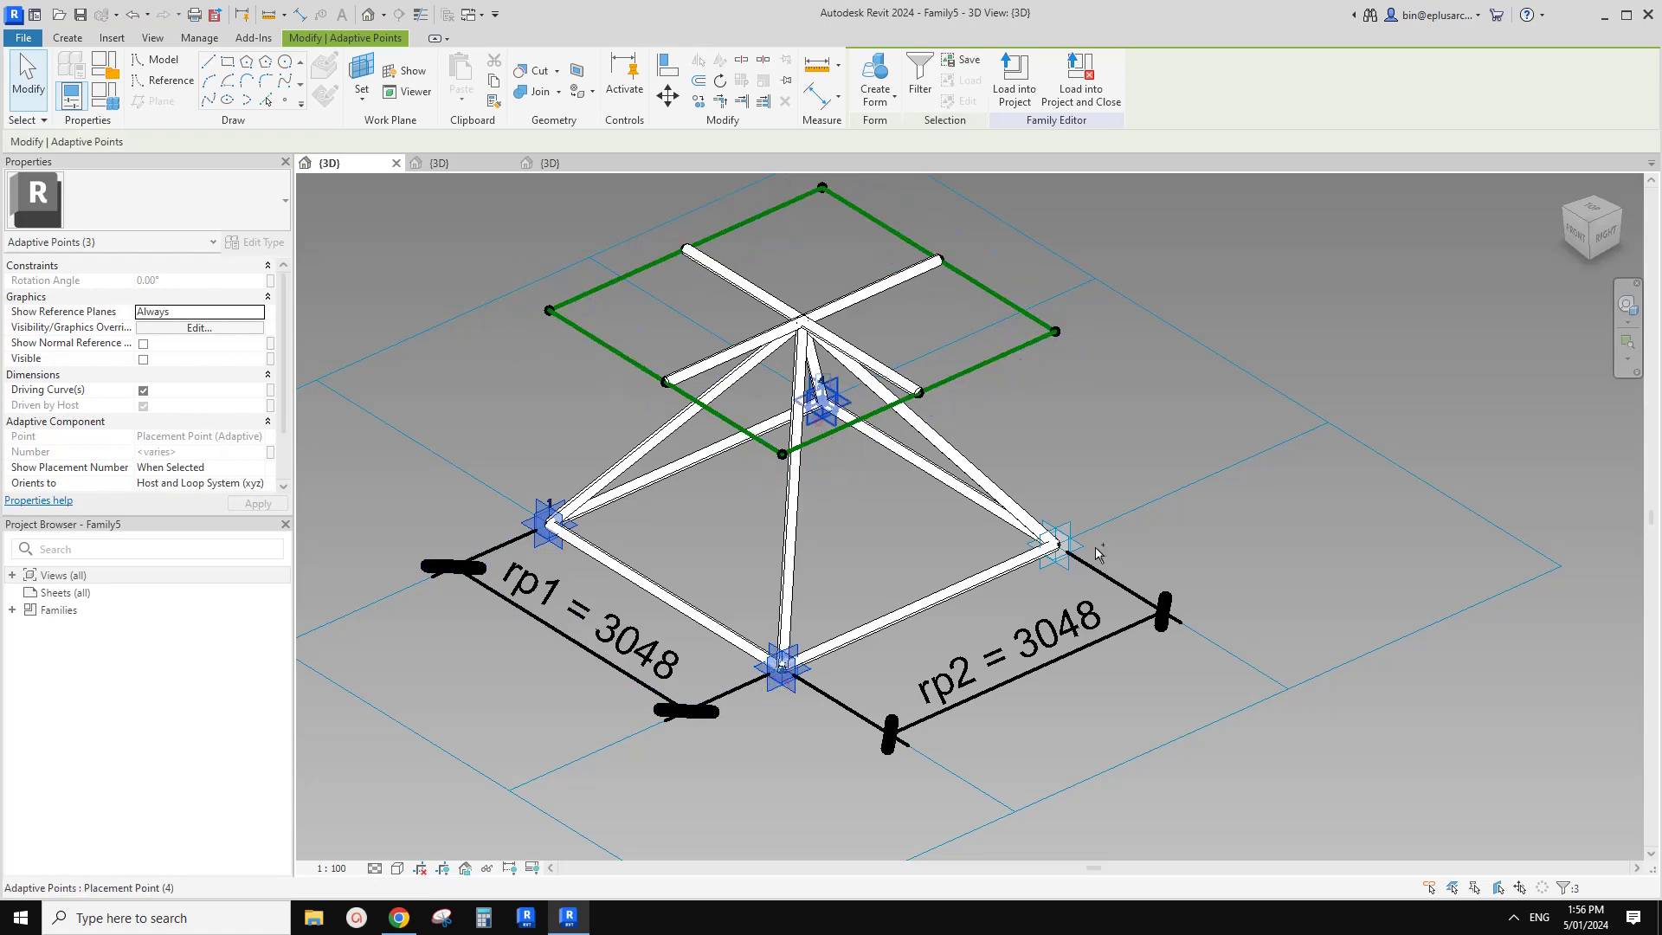
pyautogui.keyDown('ctrl'); pyautogui.click(821, 400); pyautogui.keyUp('ctrl')
pyautogui.scroll(2, 797, 294)
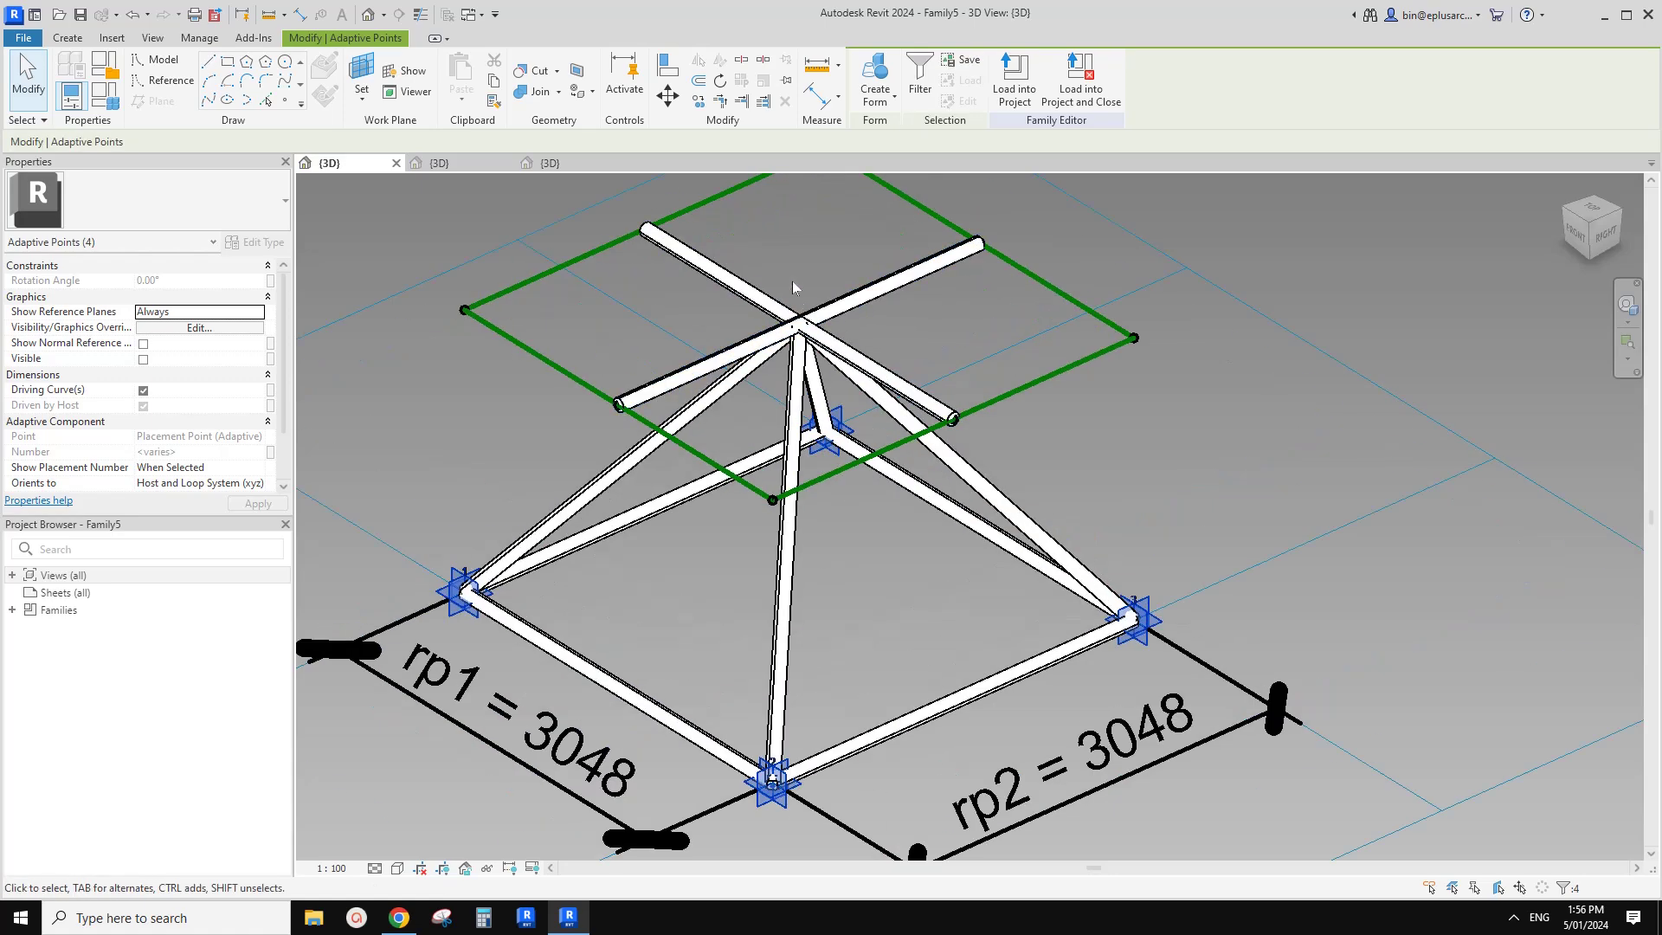
pyautogui.keyDown('ctrl'); pyautogui.click(824, 345); pyautogui.keyUp('ctrl')
pyautogui.scroll(-2, 822, 345)
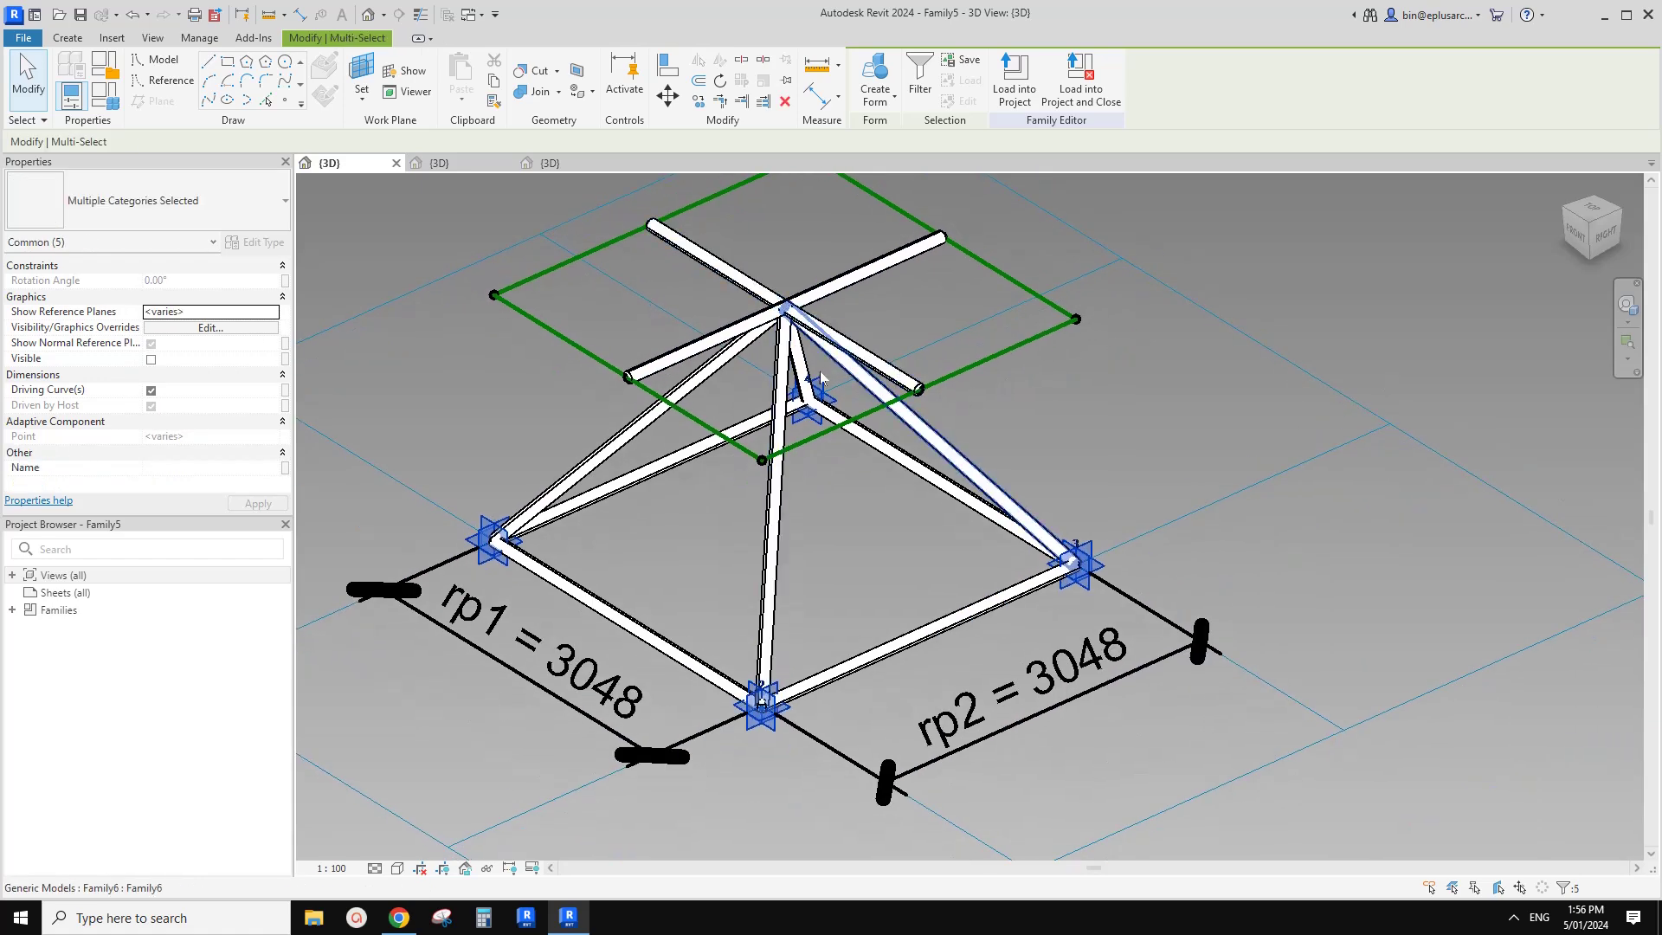
pyautogui.moveTo(752, 384); pyautogui.dragTo(735, 429, button='middle')
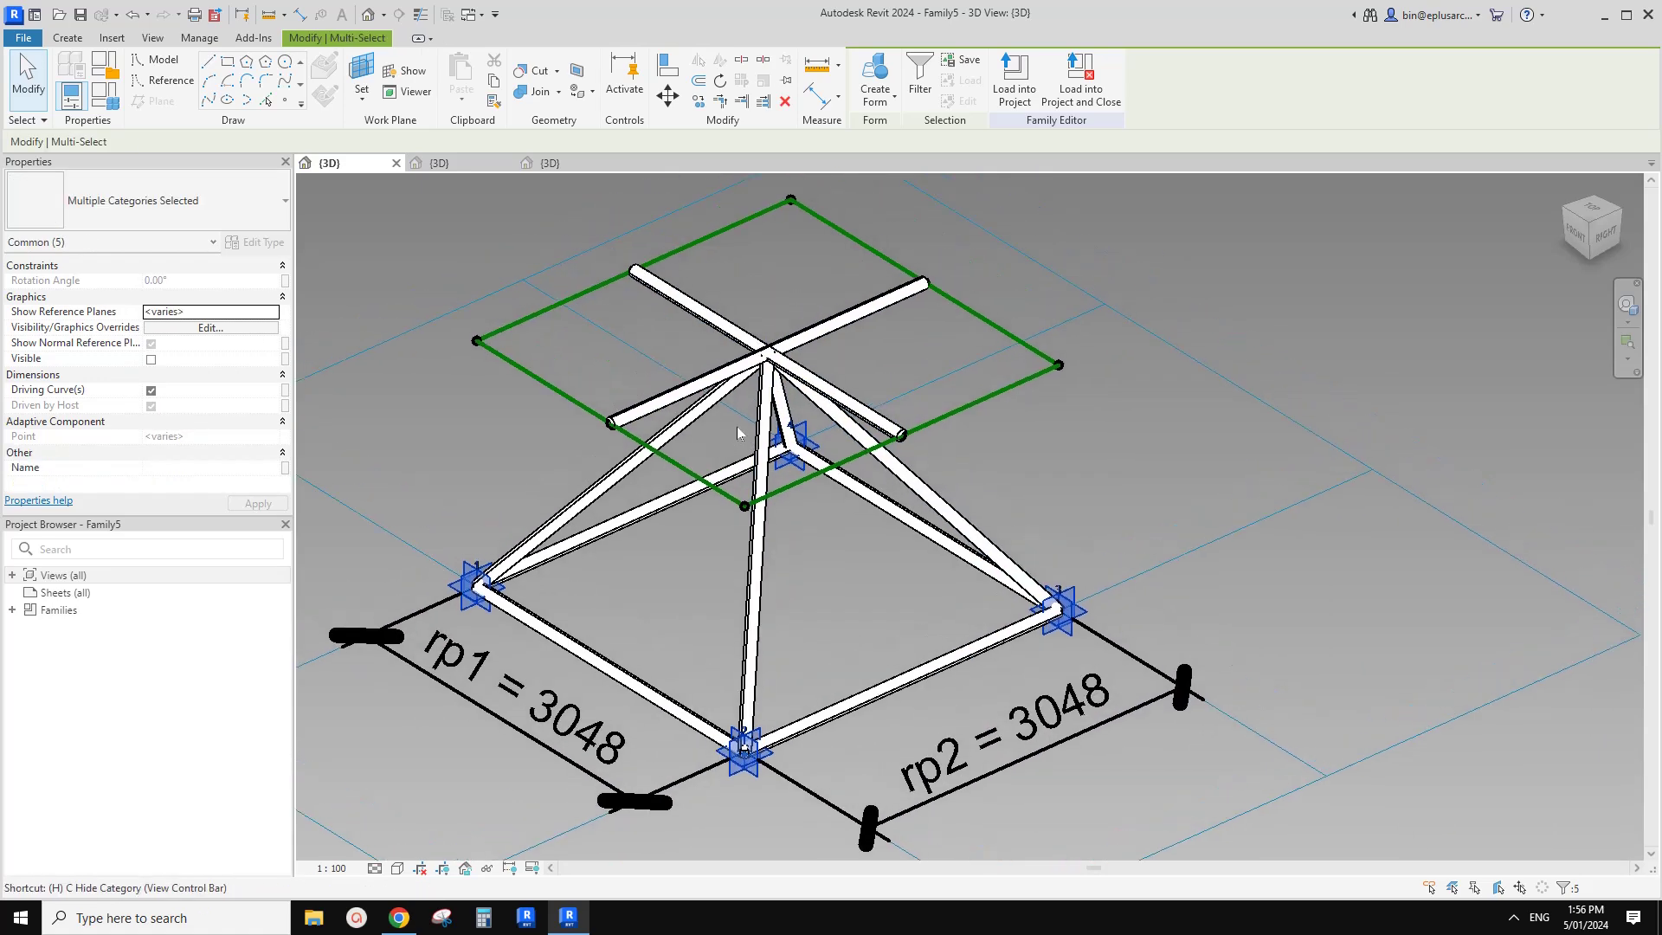
pyautogui.press('c')
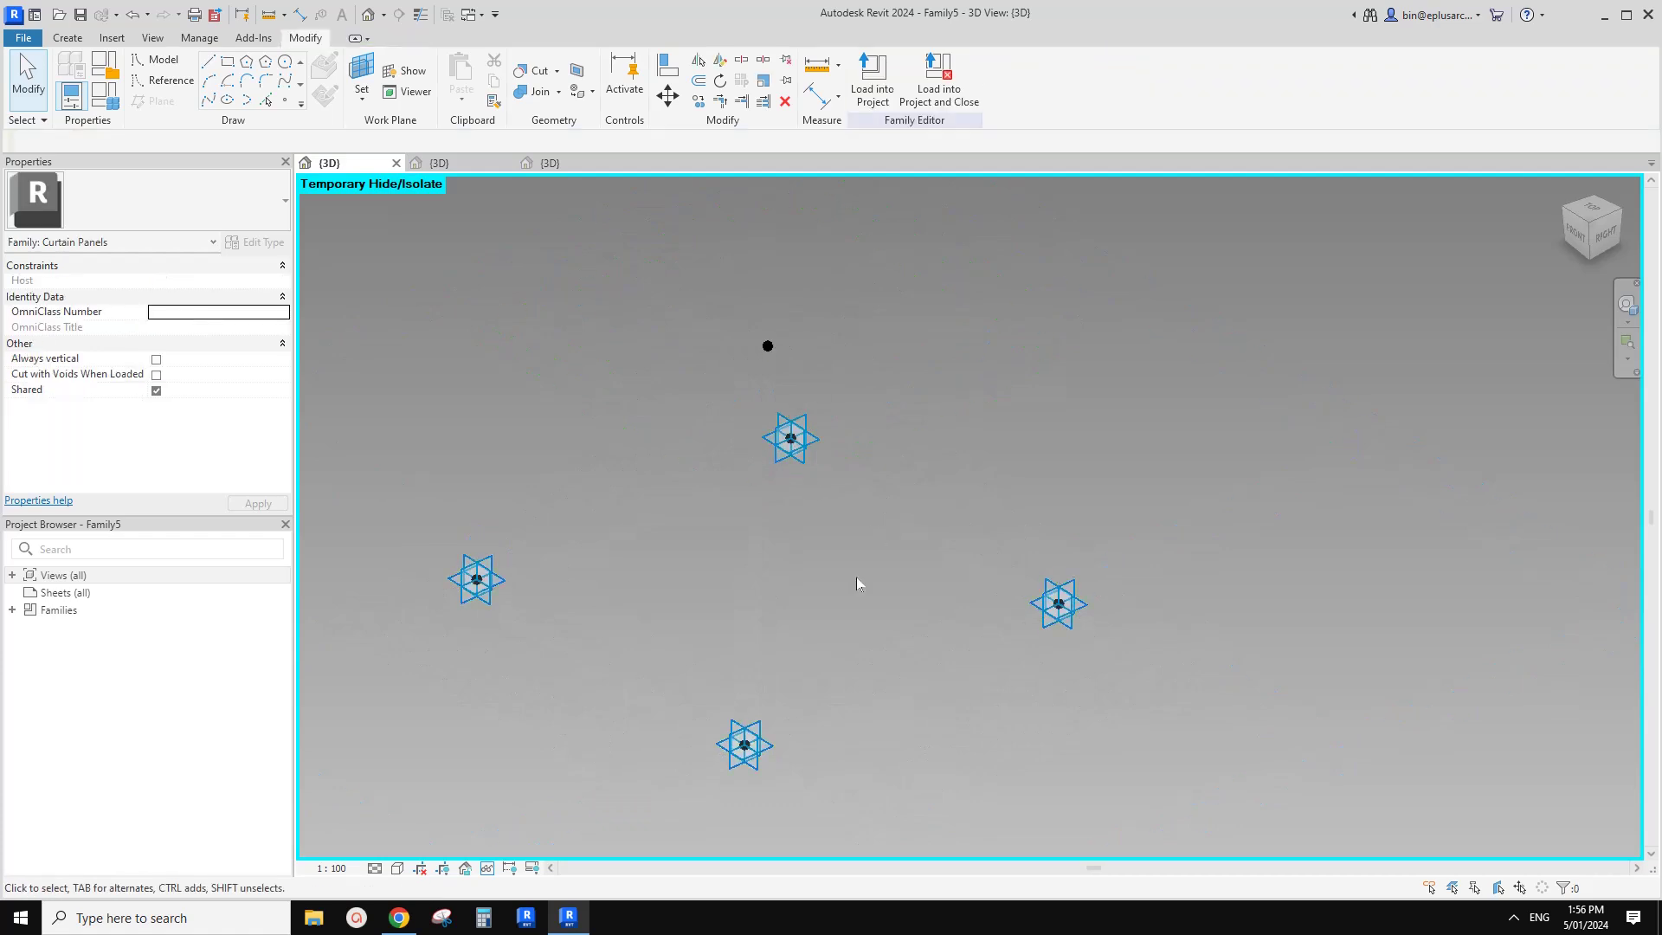
pyautogui.moveTo(838, 545); pyautogui.dragTo(872, 543, button='middle')
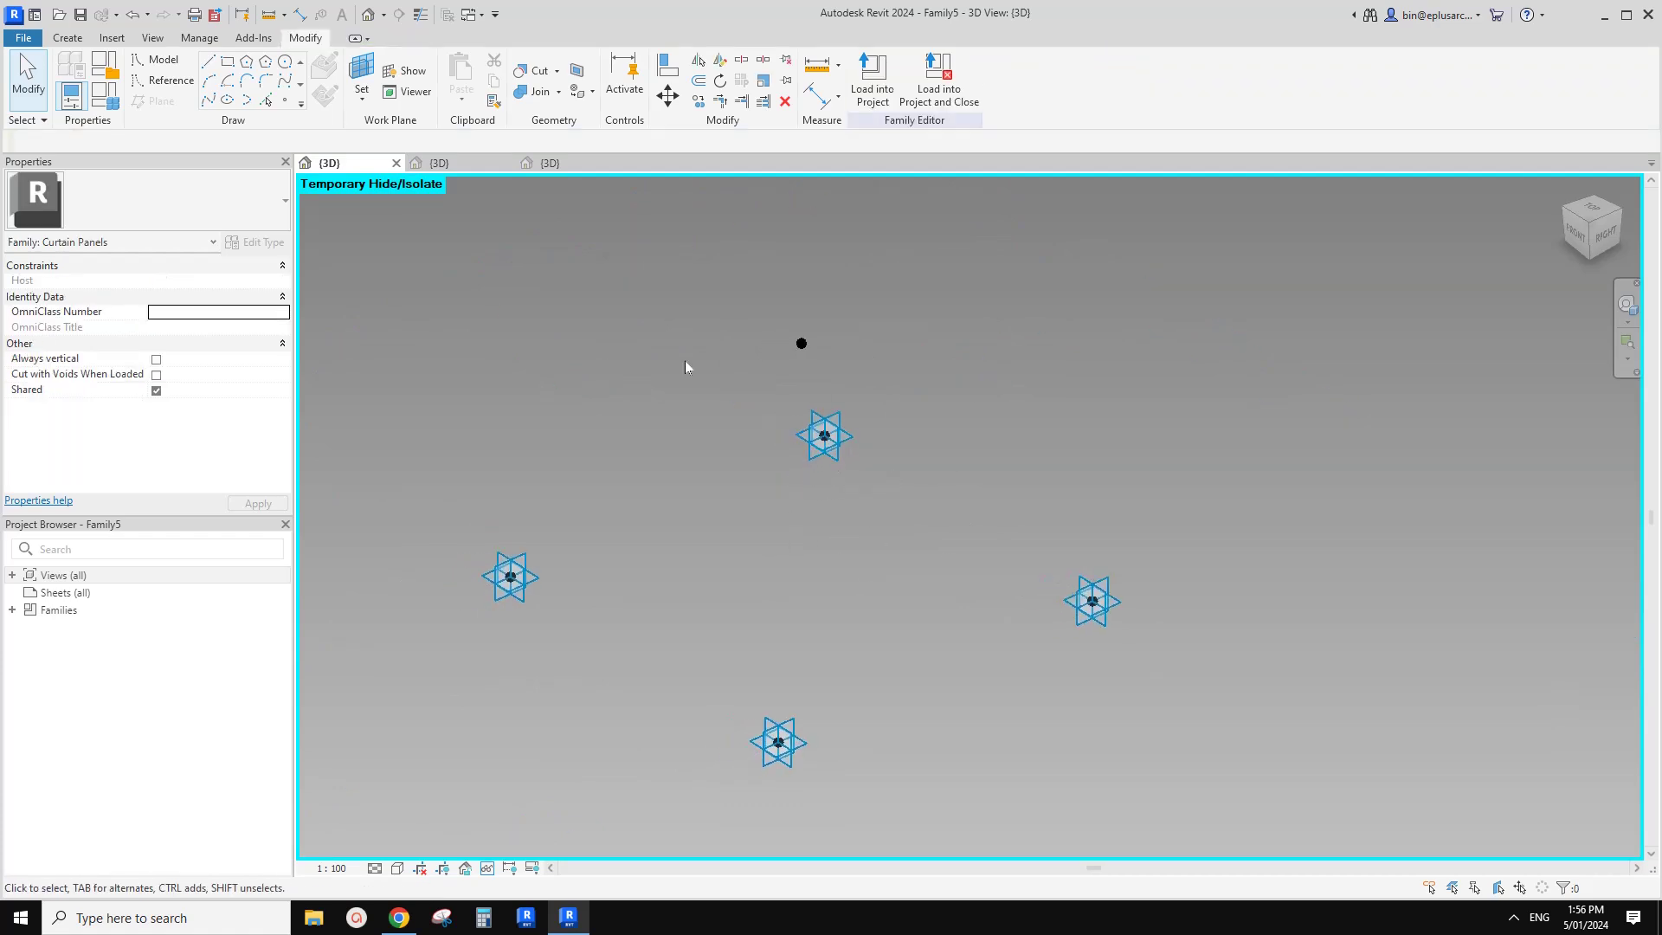
# Place Family7 ball joint components on the four base adaptive points and on the apex point
pyautogui.click(68, 39)
pyautogui.click(469, 70)
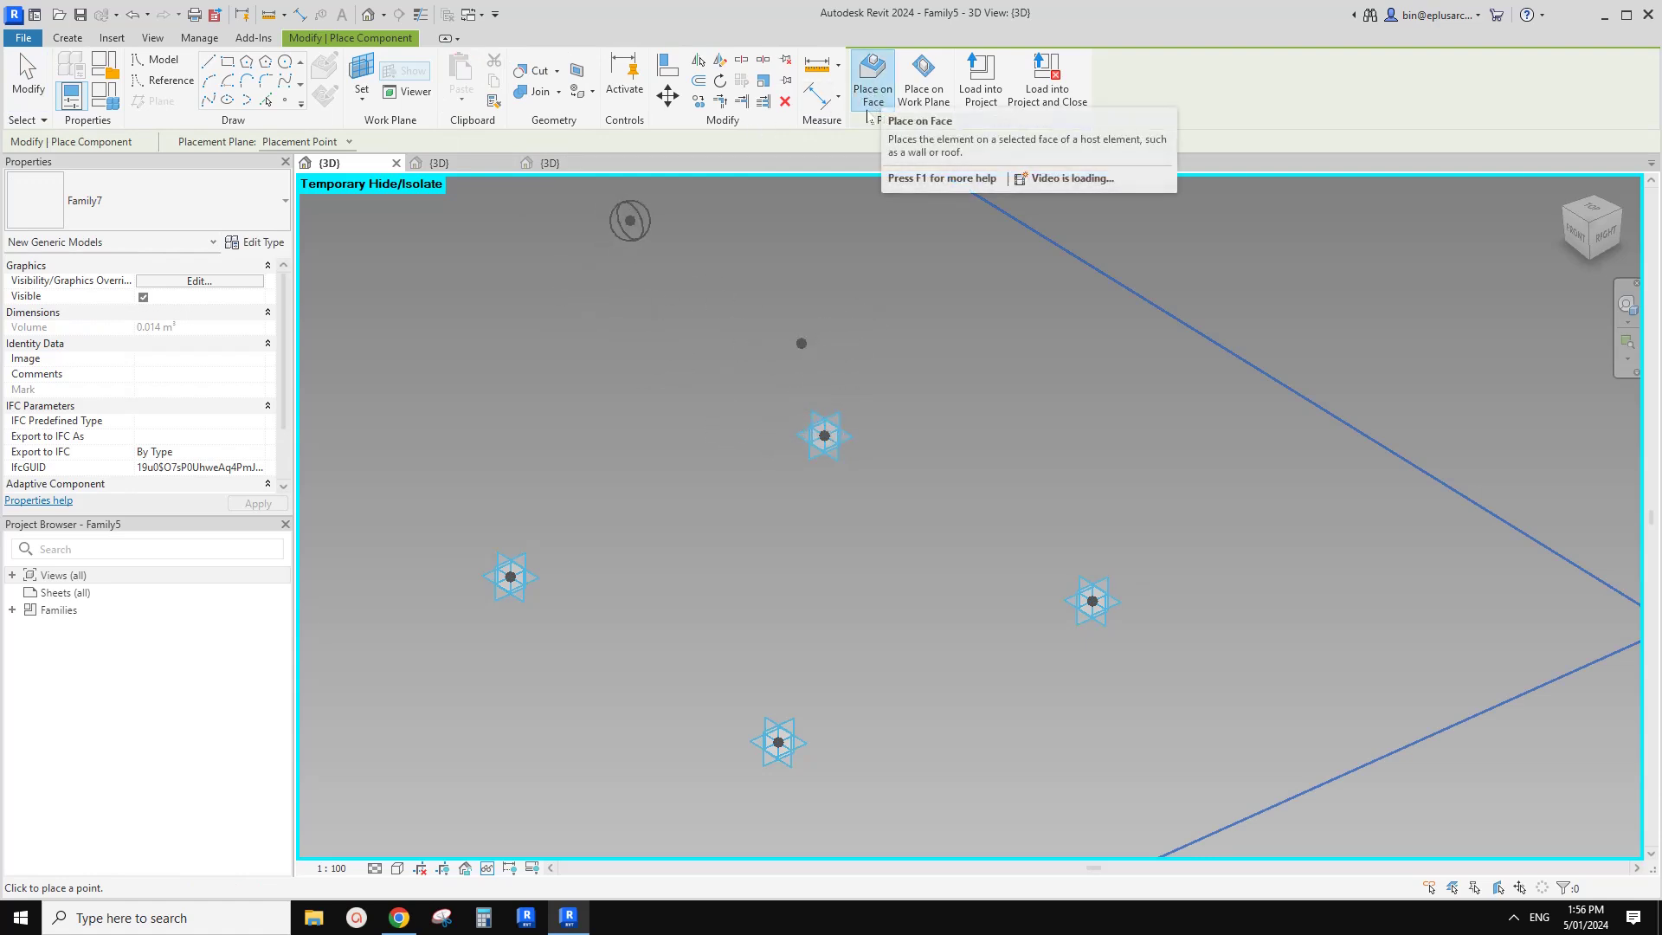
pyautogui.moveTo(614, 473); pyautogui.dragTo(660, 463, button='middle')
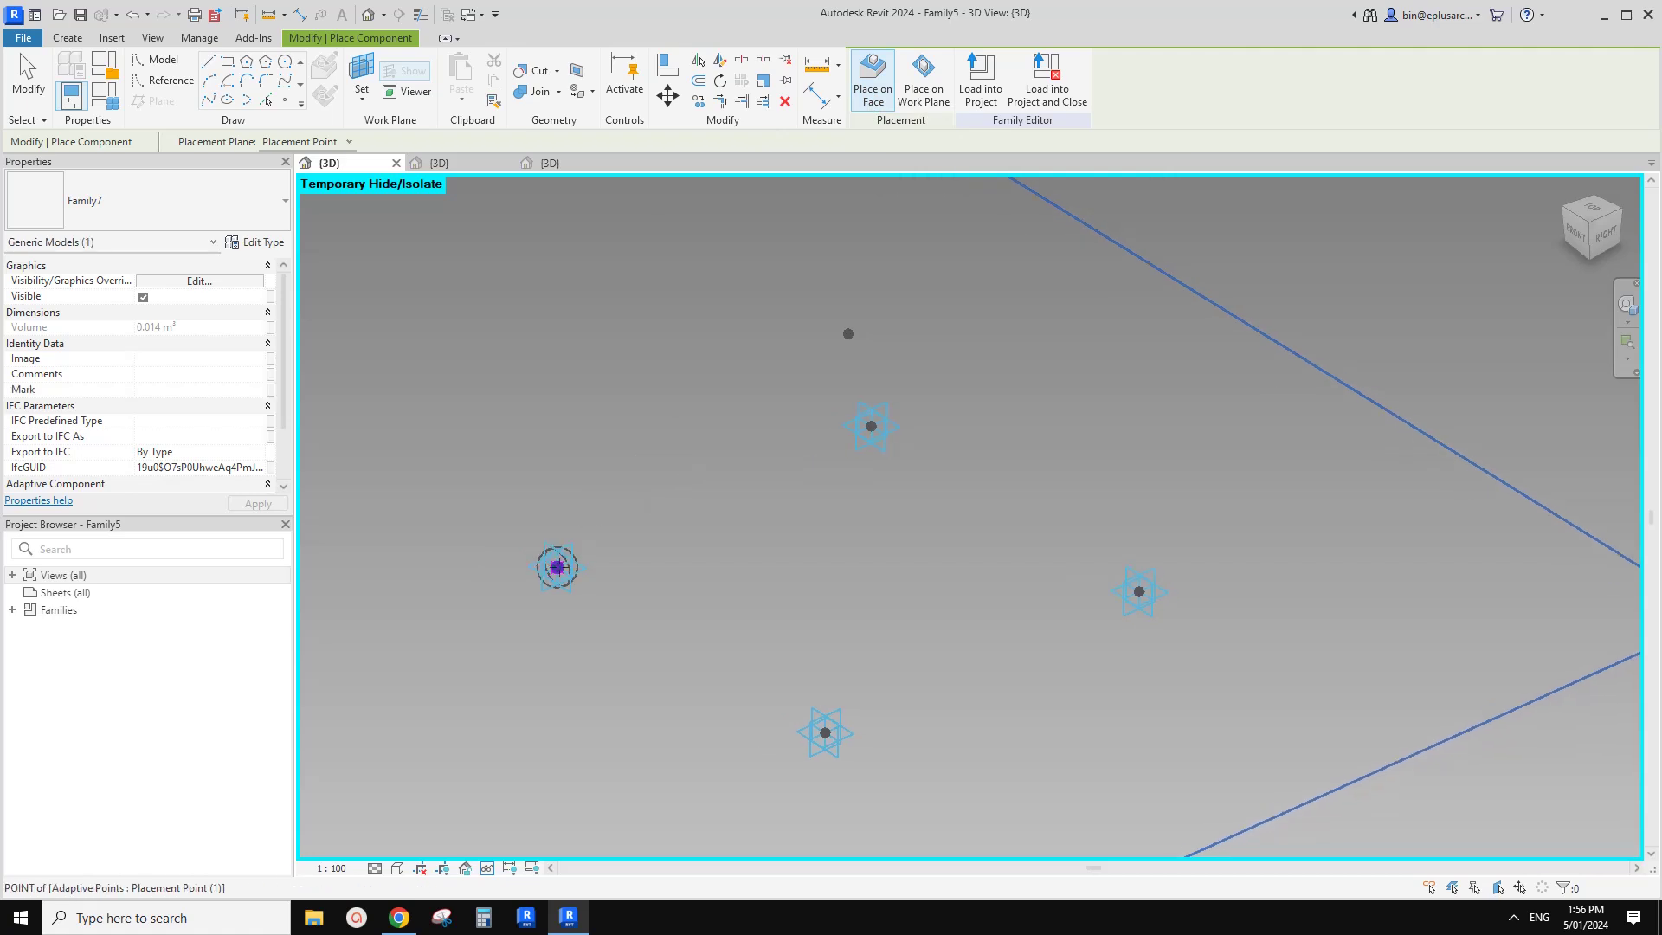
pyautogui.click(557, 567)
pyautogui.click(874, 426)
pyautogui.click(1138, 592)
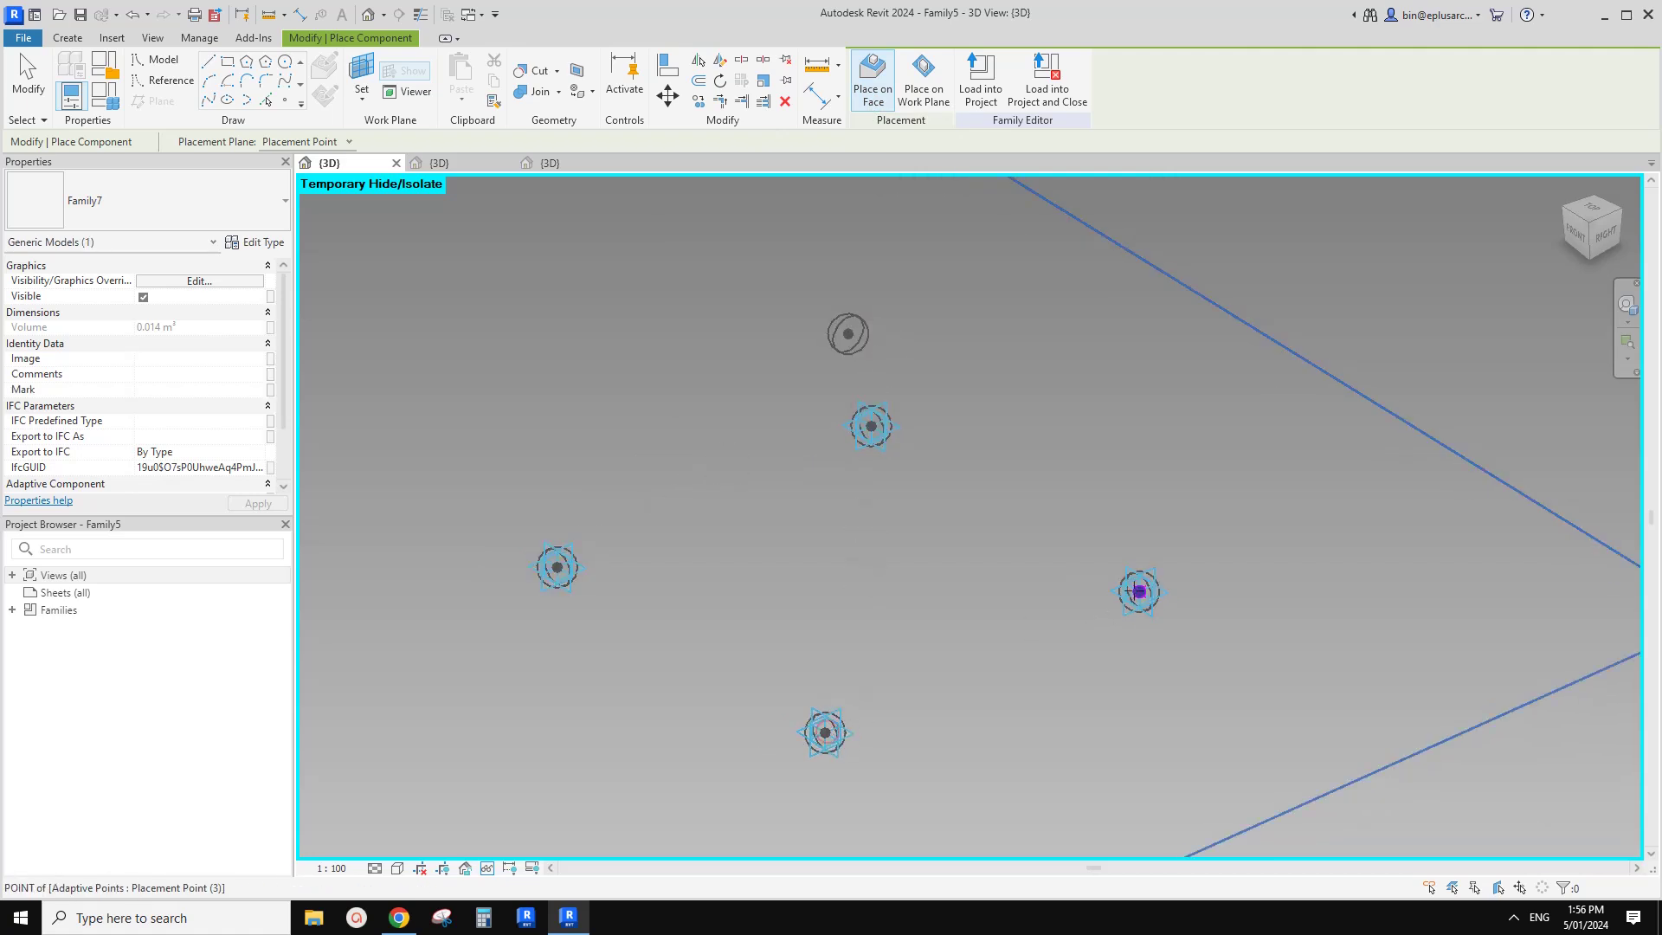
pyautogui.press('Escape')
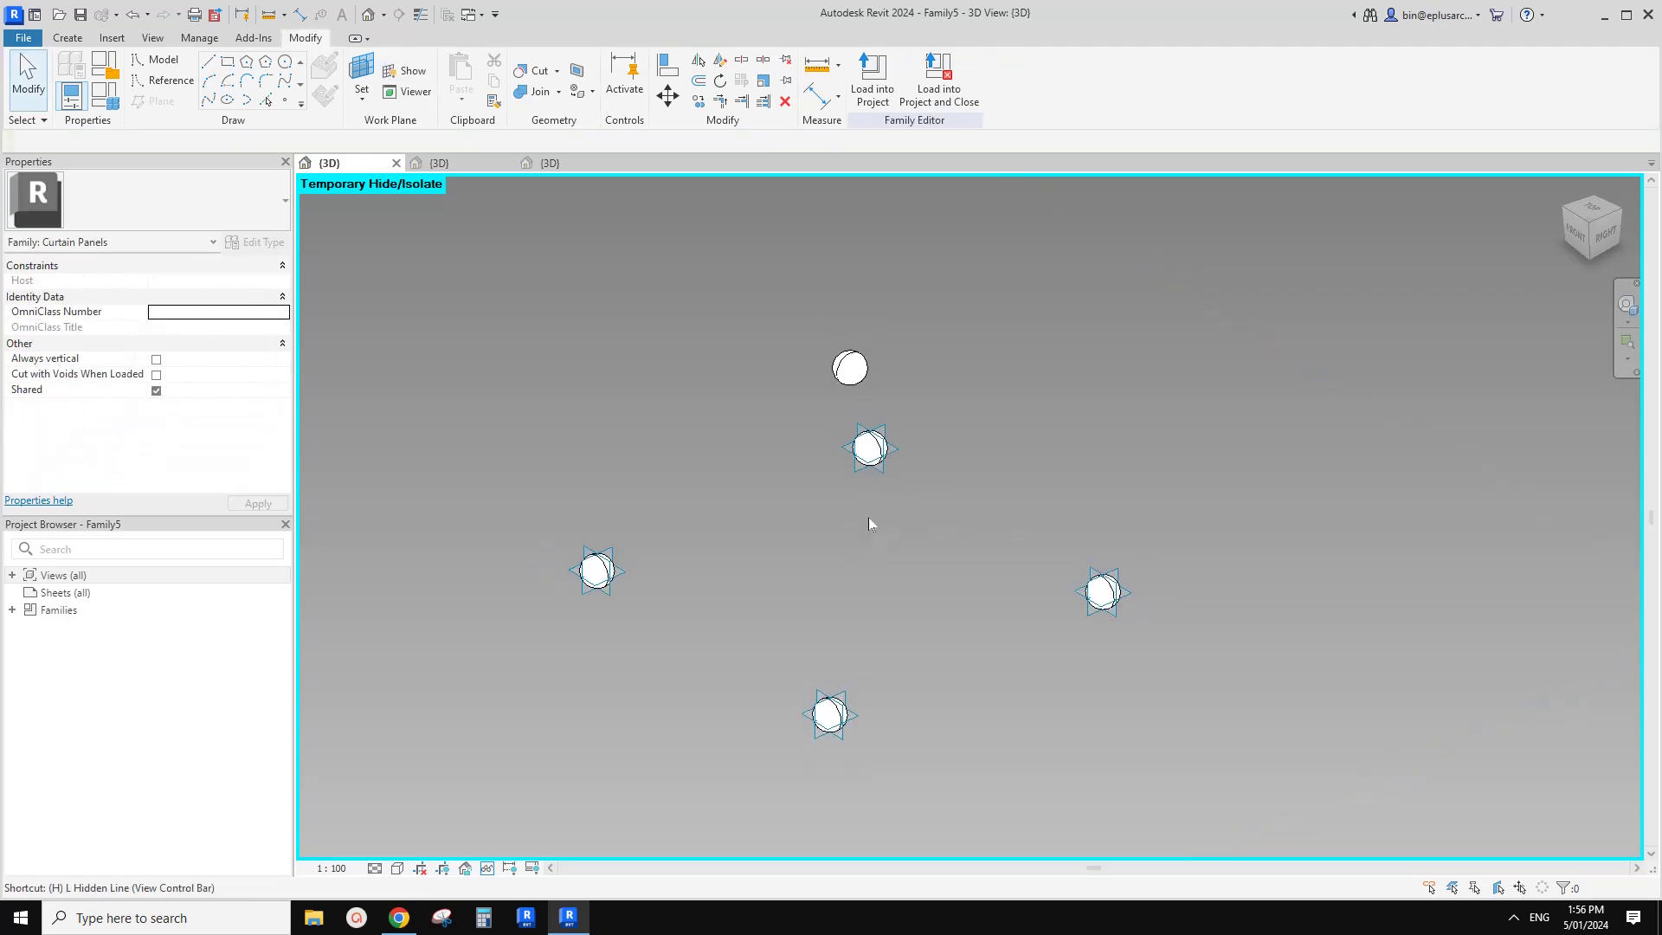
# Reset the temporary isolation to bring back the whole truss module
pyautogui.press('r')
pyautogui.scroll(-2, 870, 522)
pyautogui.moveTo(873, 524); pyautogui.dragTo(776, 520, button='middle')
pyautogui.scroll(1, 777, 519)
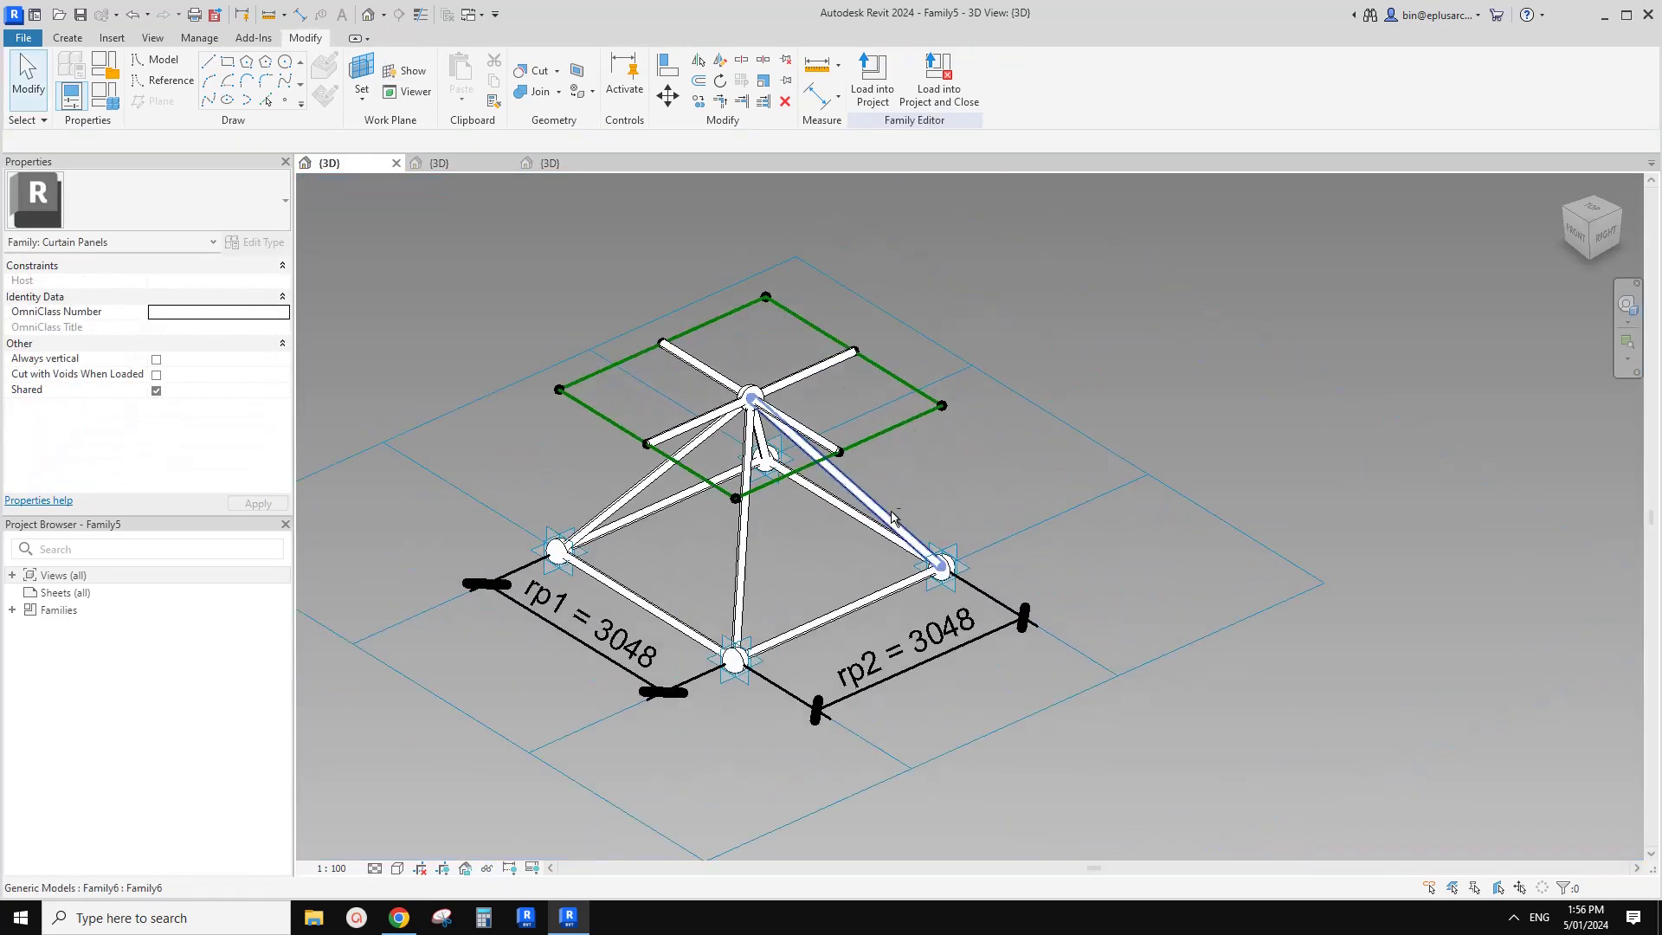
# Set the tile pattern grid's horizontal and vertical spacing to 2000 mm each
pyautogui.click(1040, 400)
pyautogui.moveTo(1037, 401); pyautogui.dragTo(1133, 394, button='middle')
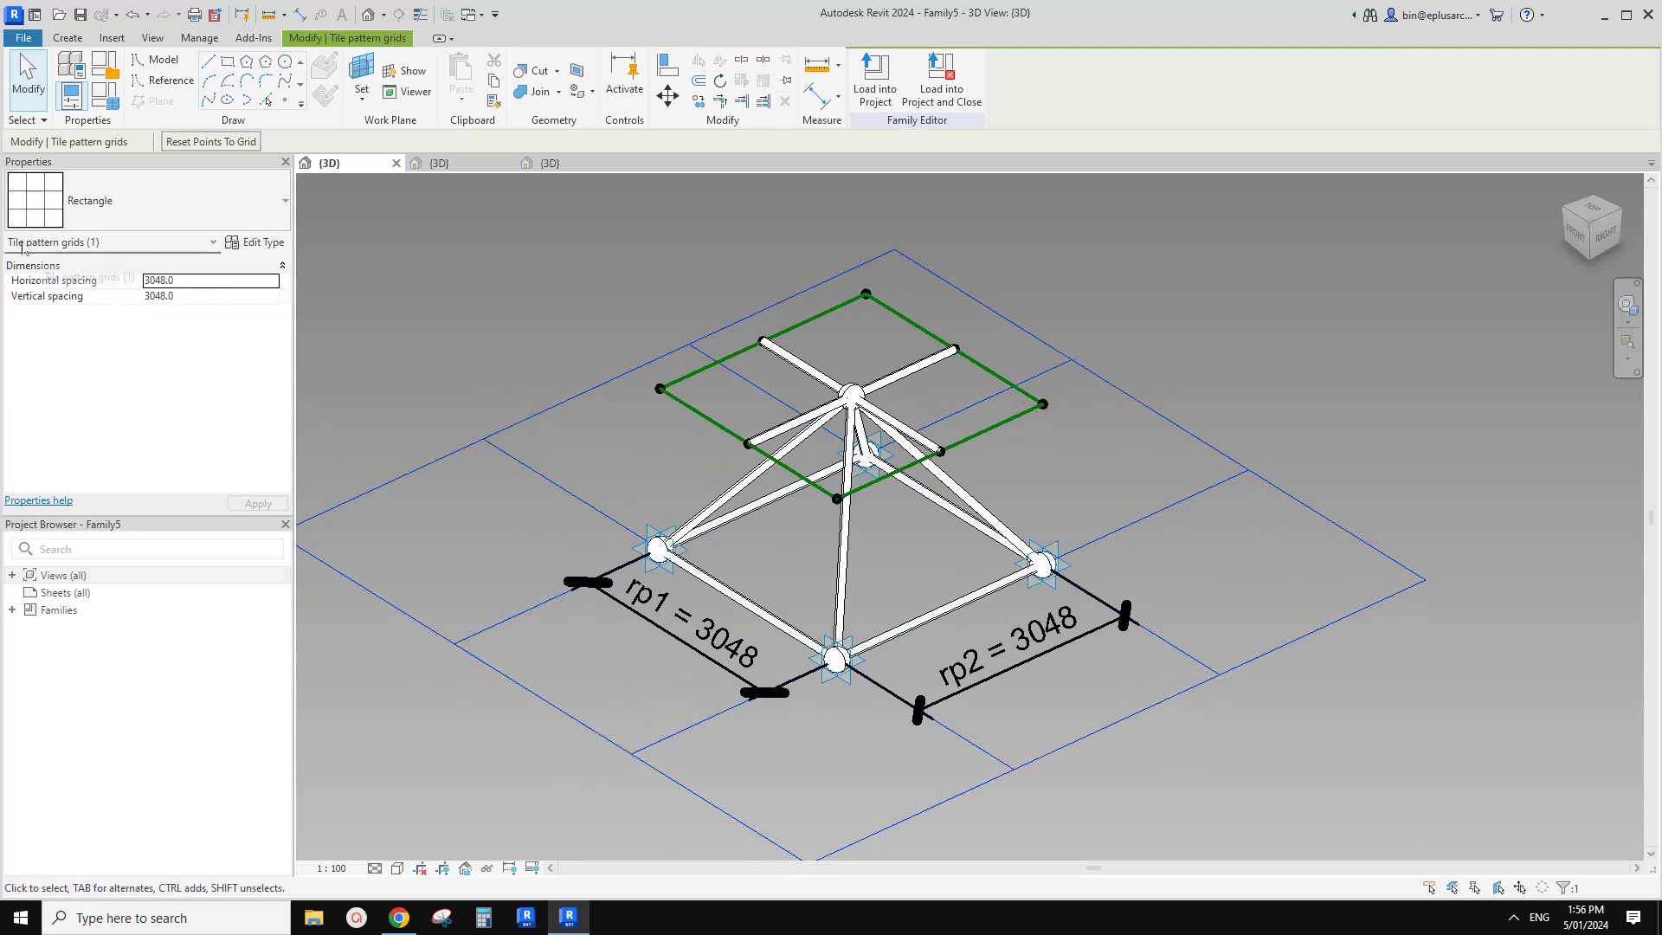
pyautogui.click(192, 284)
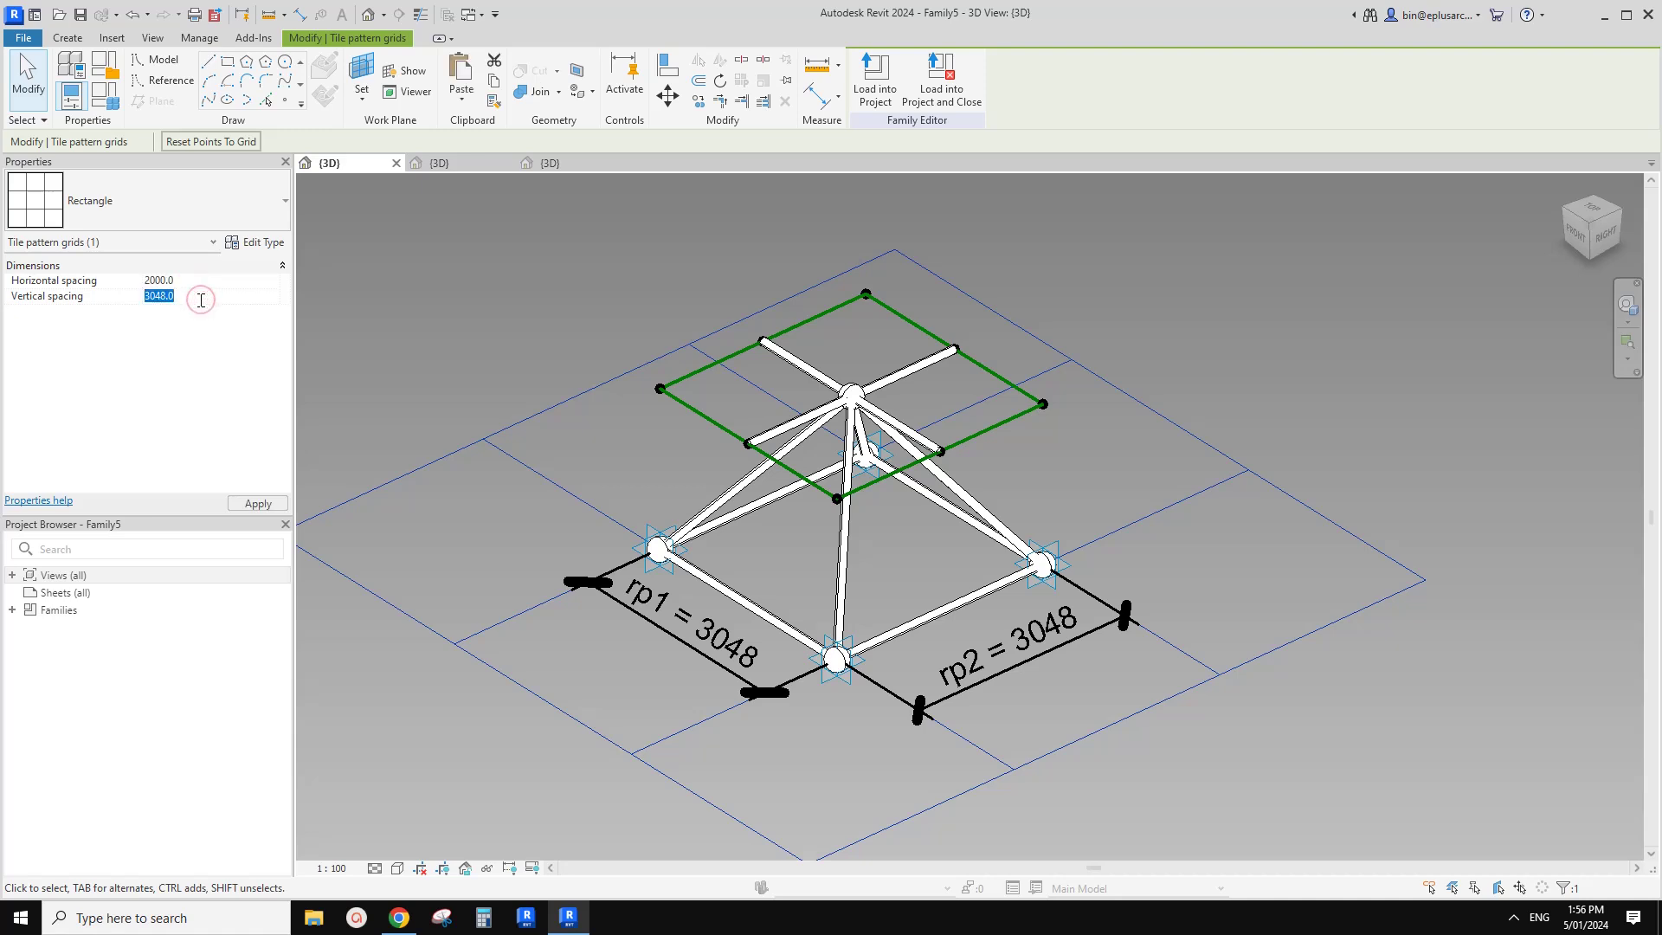
pyautogui.click(744, 297)
pyautogui.moveTo(783, 408); pyautogui.dragTo(874, 374, button='middle')
pyautogui.scroll(4, 755, 499)
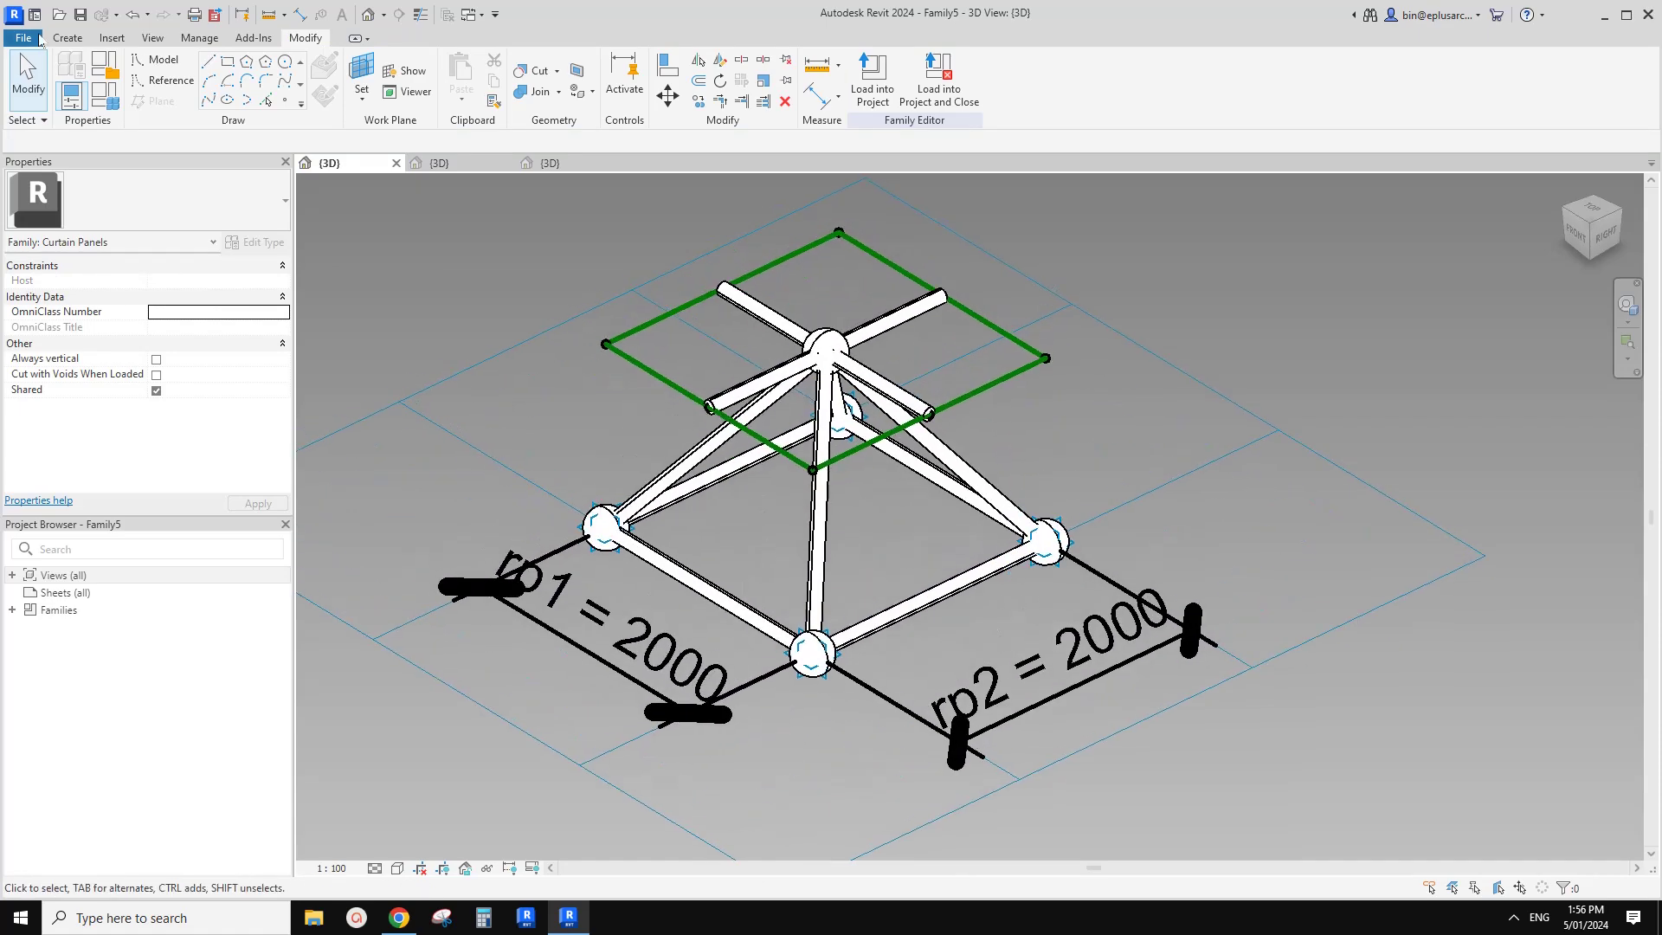
# Create a new conceptual mass family from the Metric Mass.rft template
pyautogui.click(27, 39)
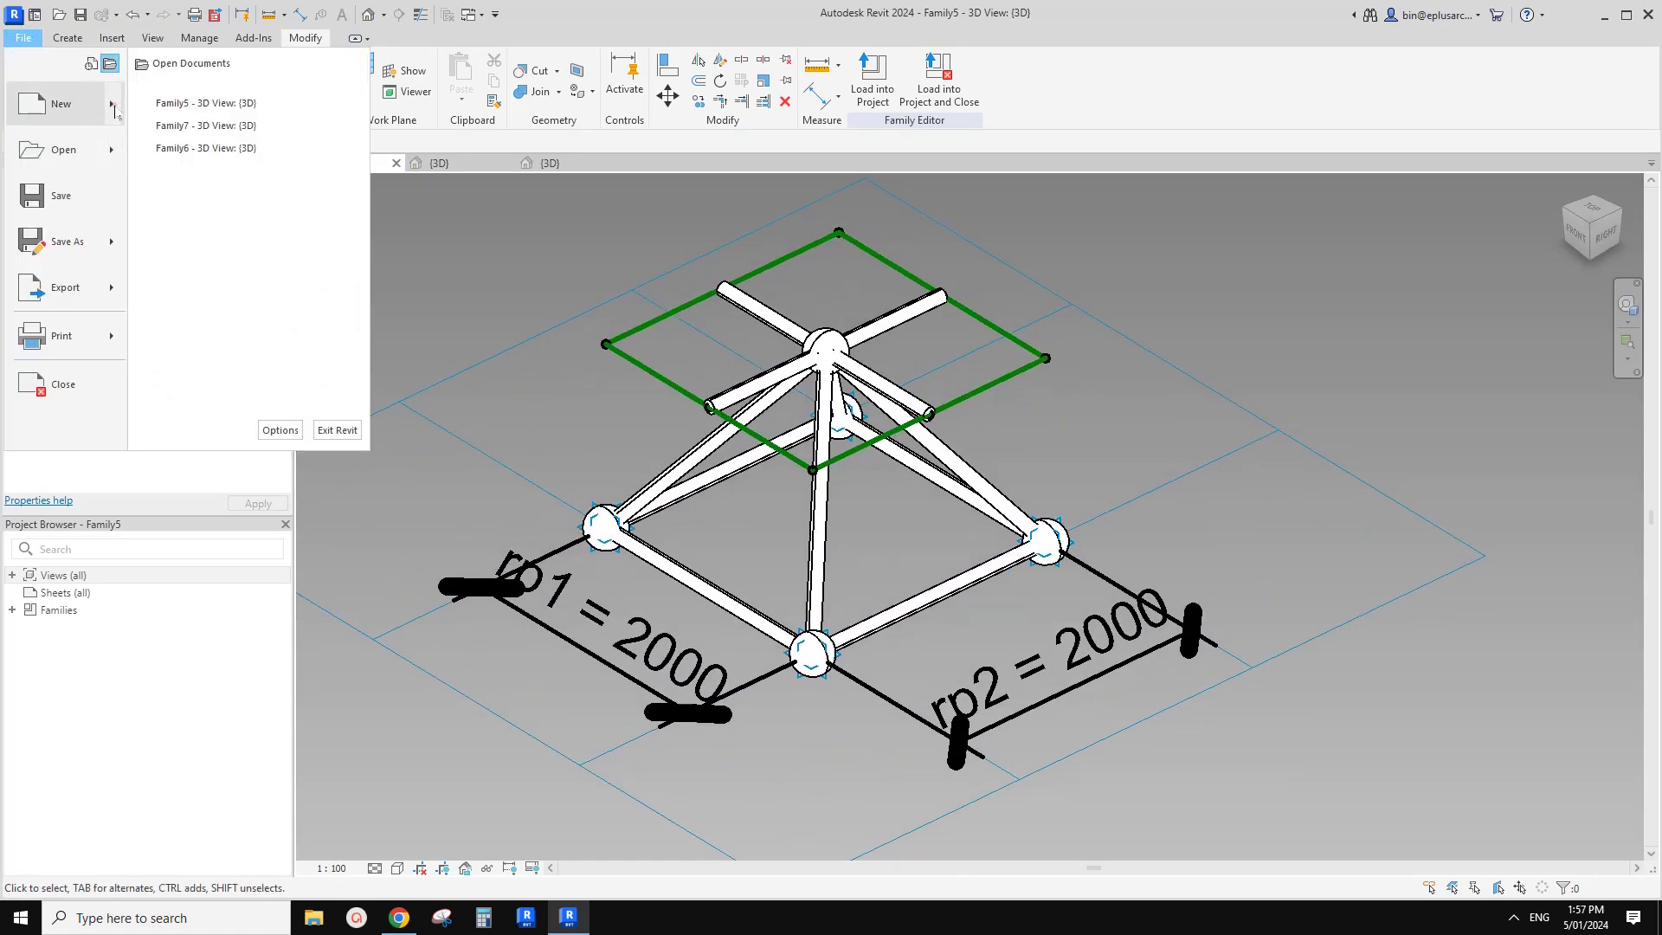
pyautogui.moveTo(104, 104)
pyautogui.click(224, 218)
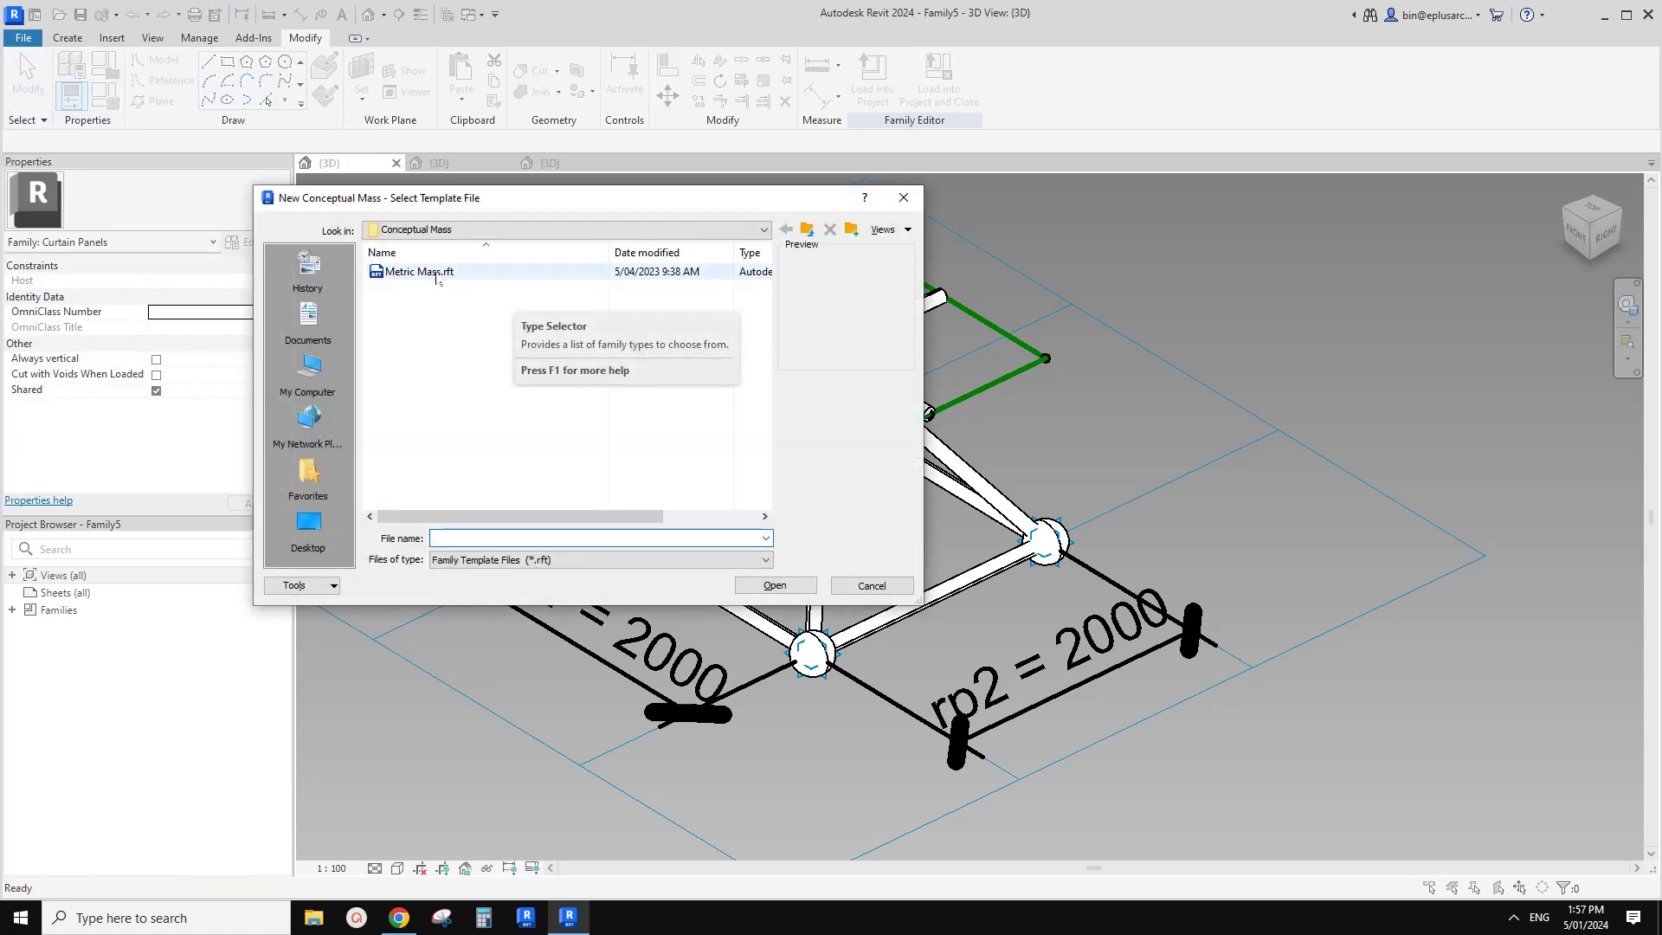
pyautogui.doubleClick(426, 270)
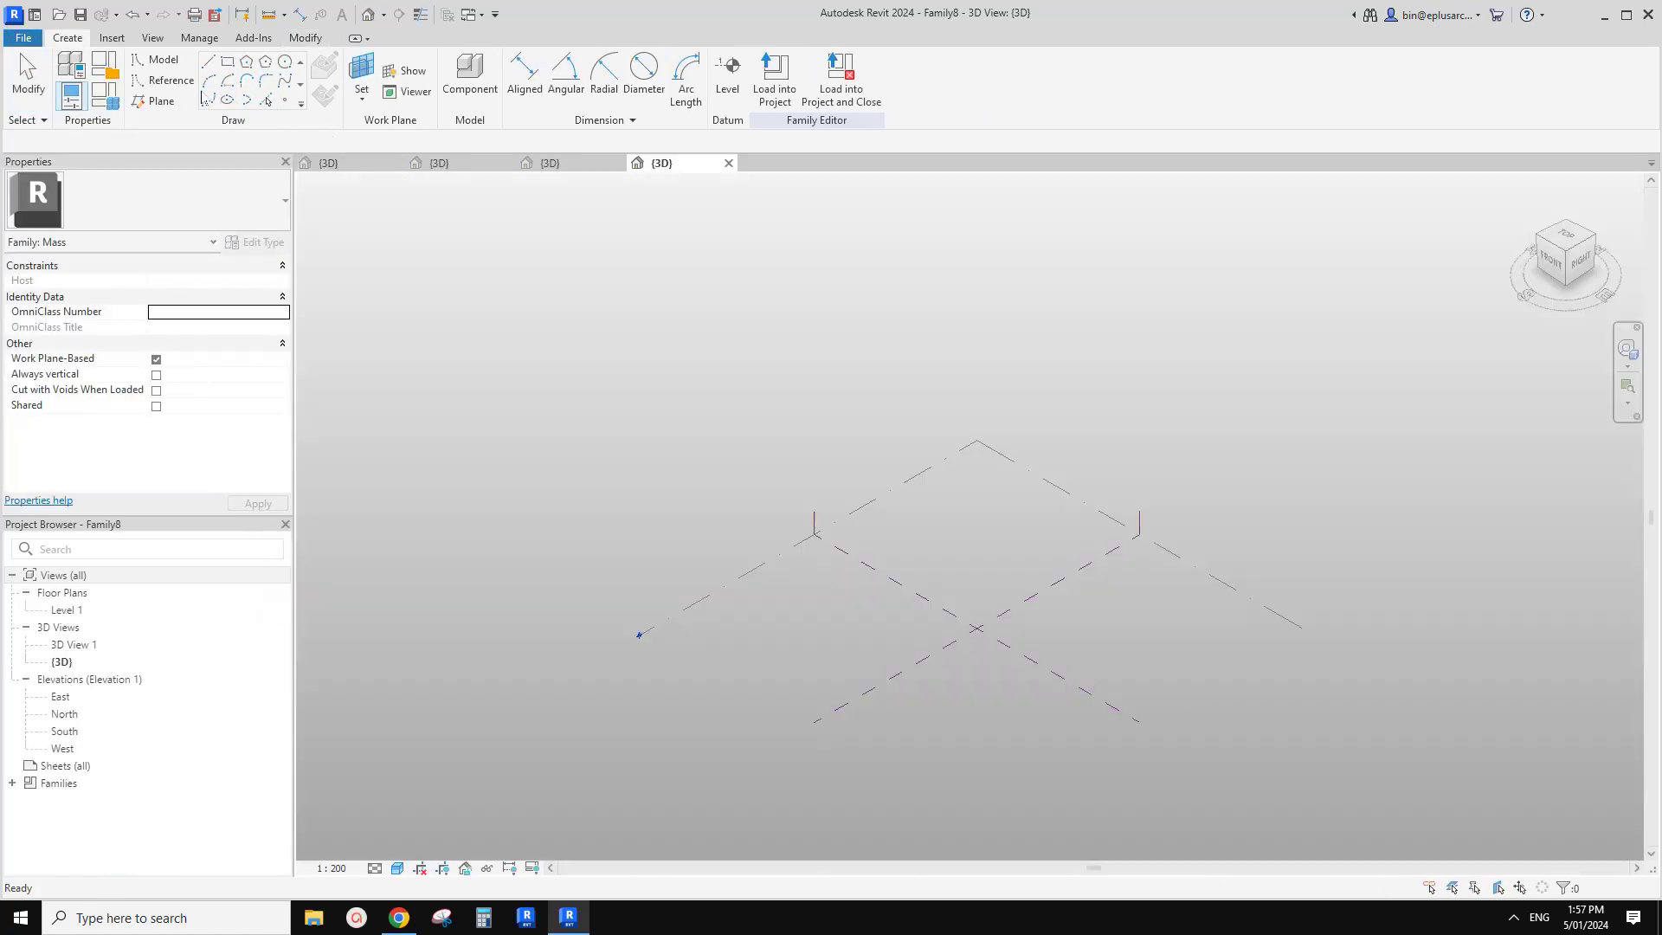
# Sketch a rectangle of reference lines about 23000 mm long on Level 1, behind the crossing of the centre reference planes
pyautogui.click(165, 81)
pyautogui.click(231, 66)
pyautogui.moveTo(1018, 482); pyautogui.dragTo(945, 466, button='middle')
pyautogui.scroll(4, 942, 519)
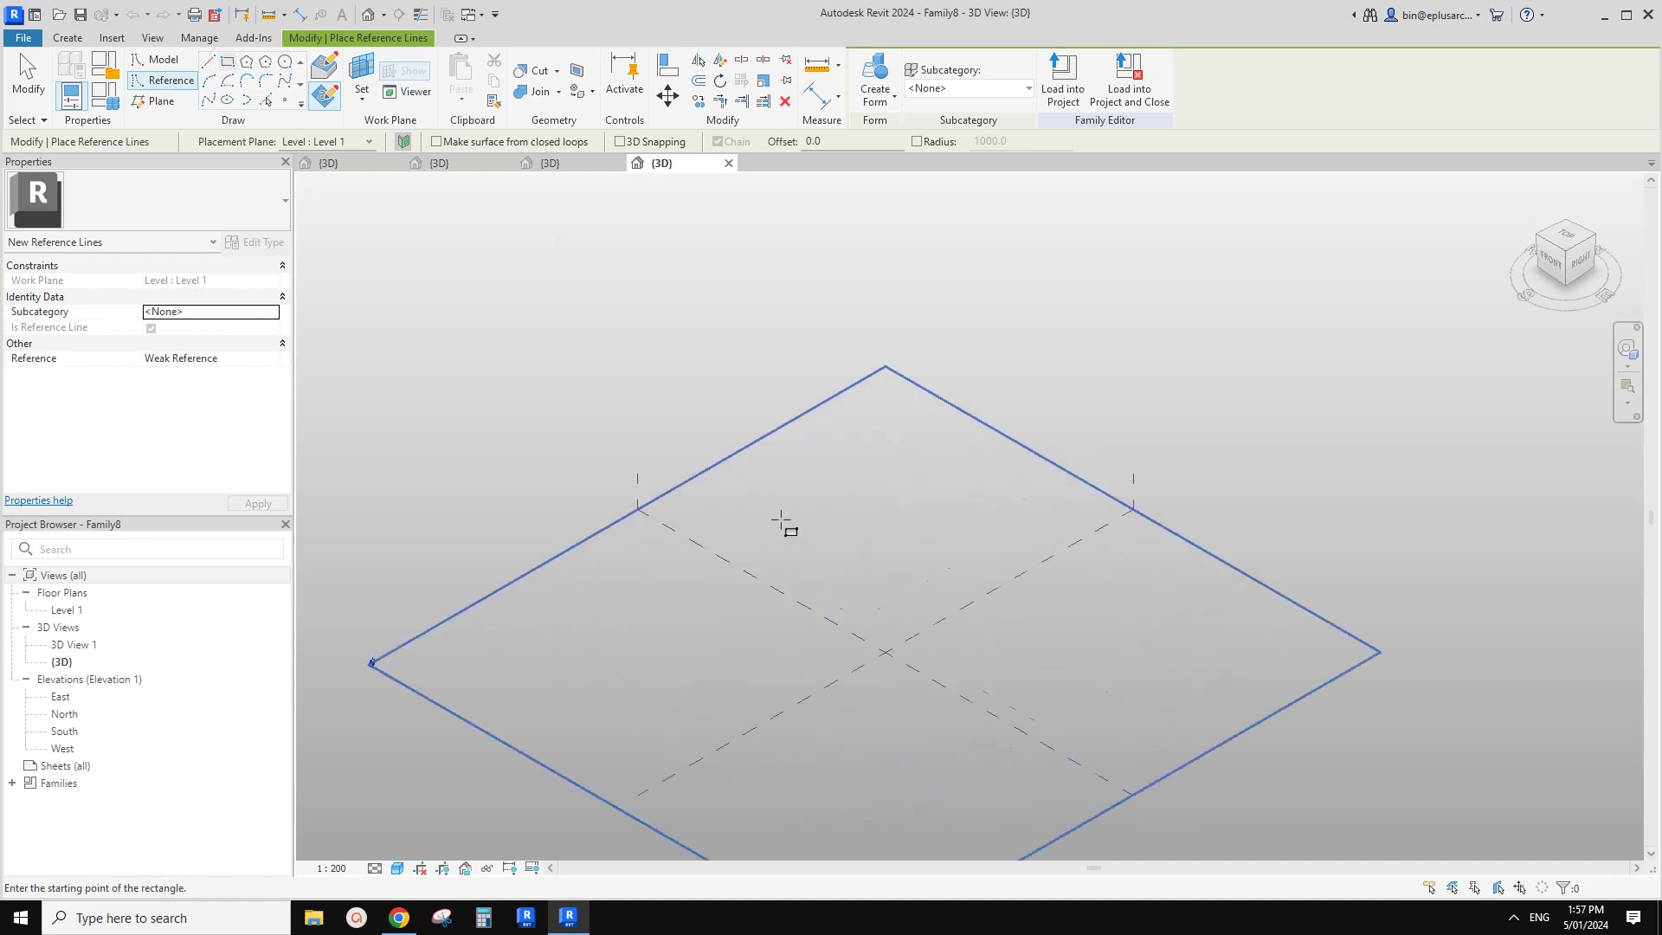
pyautogui.click(868, 464)
pyautogui.click(892, 604)
pyautogui.scroll(1, 875, 450)
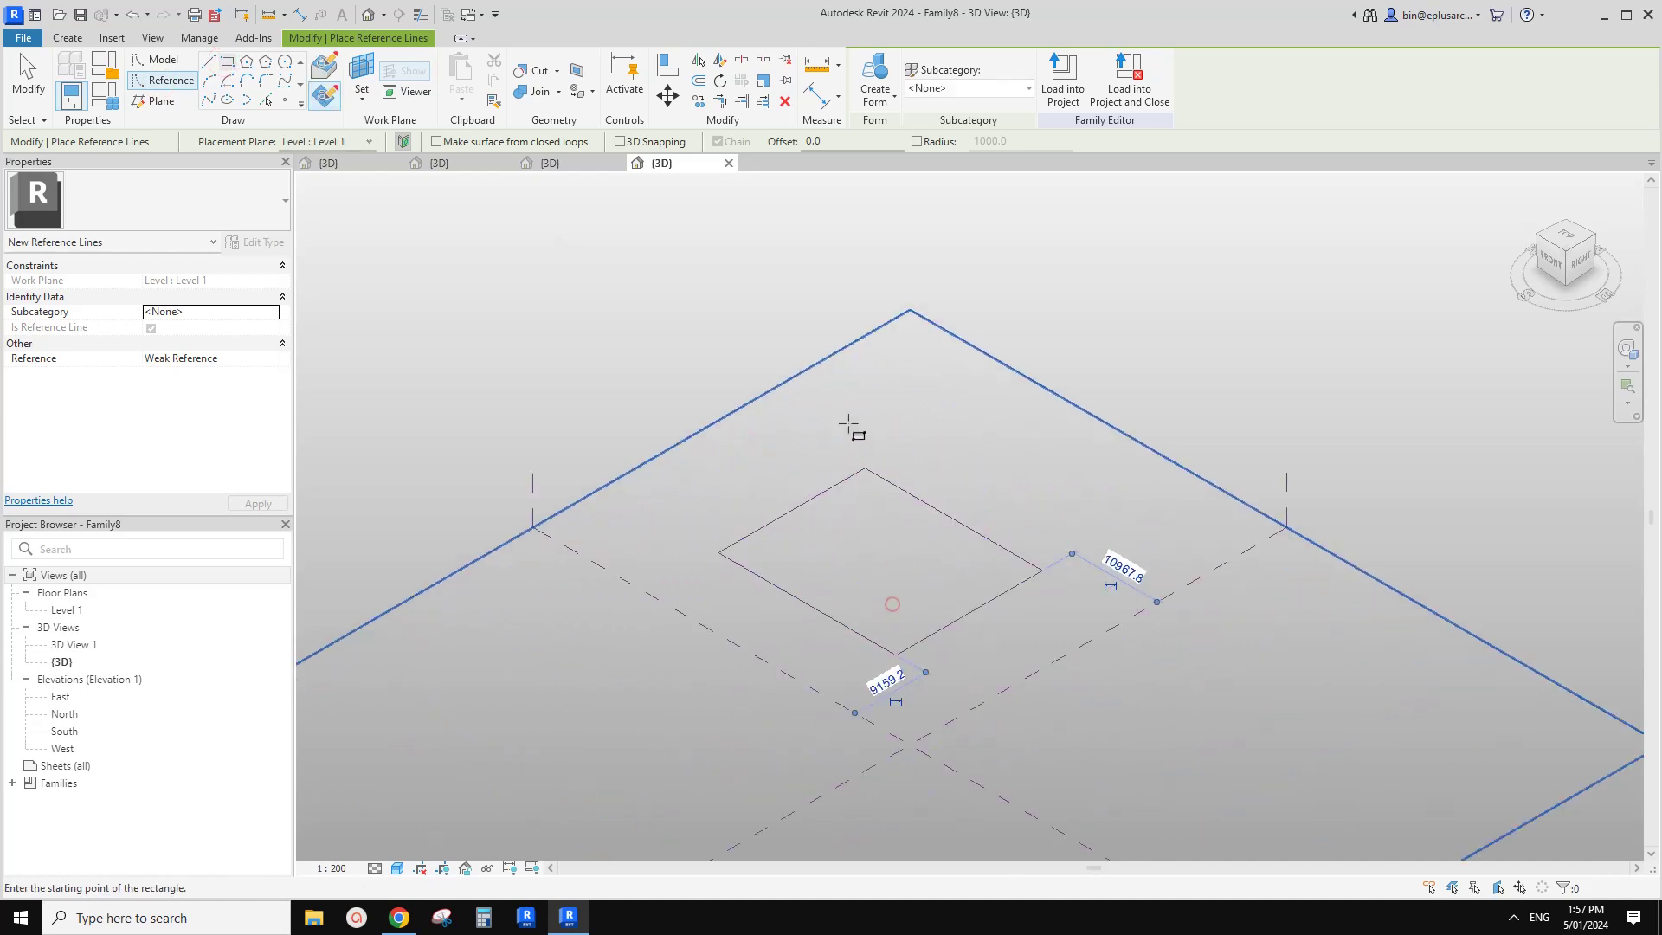
pyautogui.press('Escape')
pyautogui.press('Escape')
pyautogui.press('Tab')
pyautogui.click(909, 494)
pyautogui.keyDown('shift'); pyautogui.moveTo(952, 457); pyautogui.dragTo(779, 549, button='middle'); pyautogui.keyUp('shift')
pyautogui.keyDown('shift'); pyautogui.moveTo(829, 483); pyautogui.dragTo(864, 463, button='middle'); pyautogui.keyUp('shift')
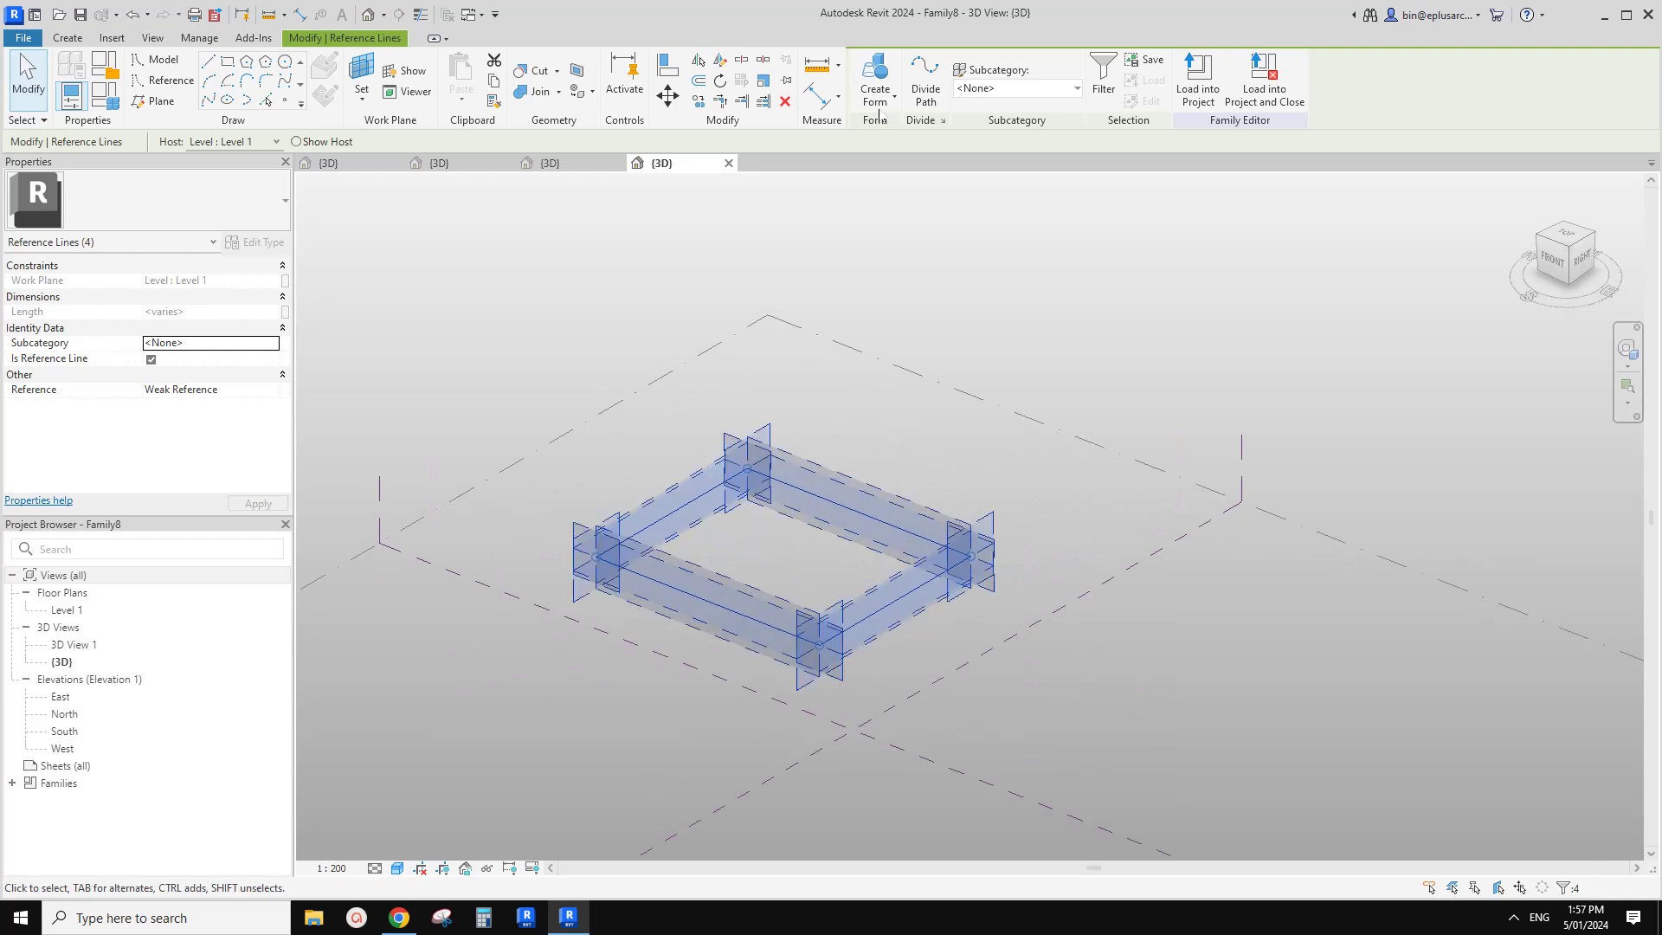
pyautogui.moveTo(897, 331); pyautogui.dragTo(935, 345, button='middle')
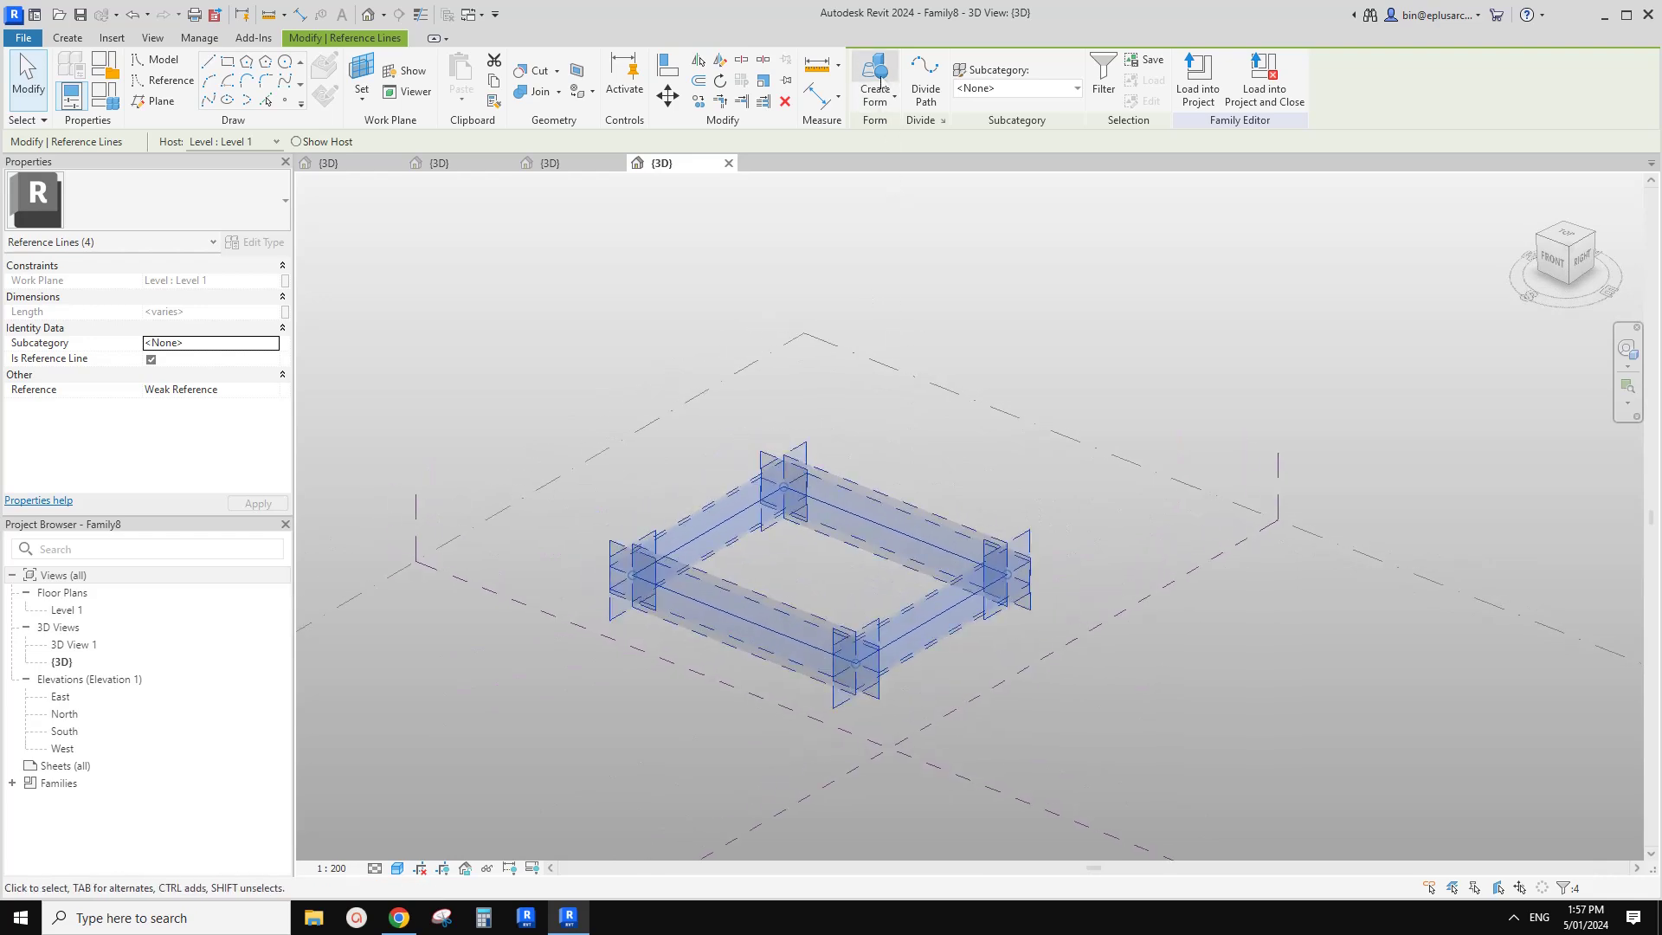
pyautogui.press('Escape')
pyautogui.click(876, 76)
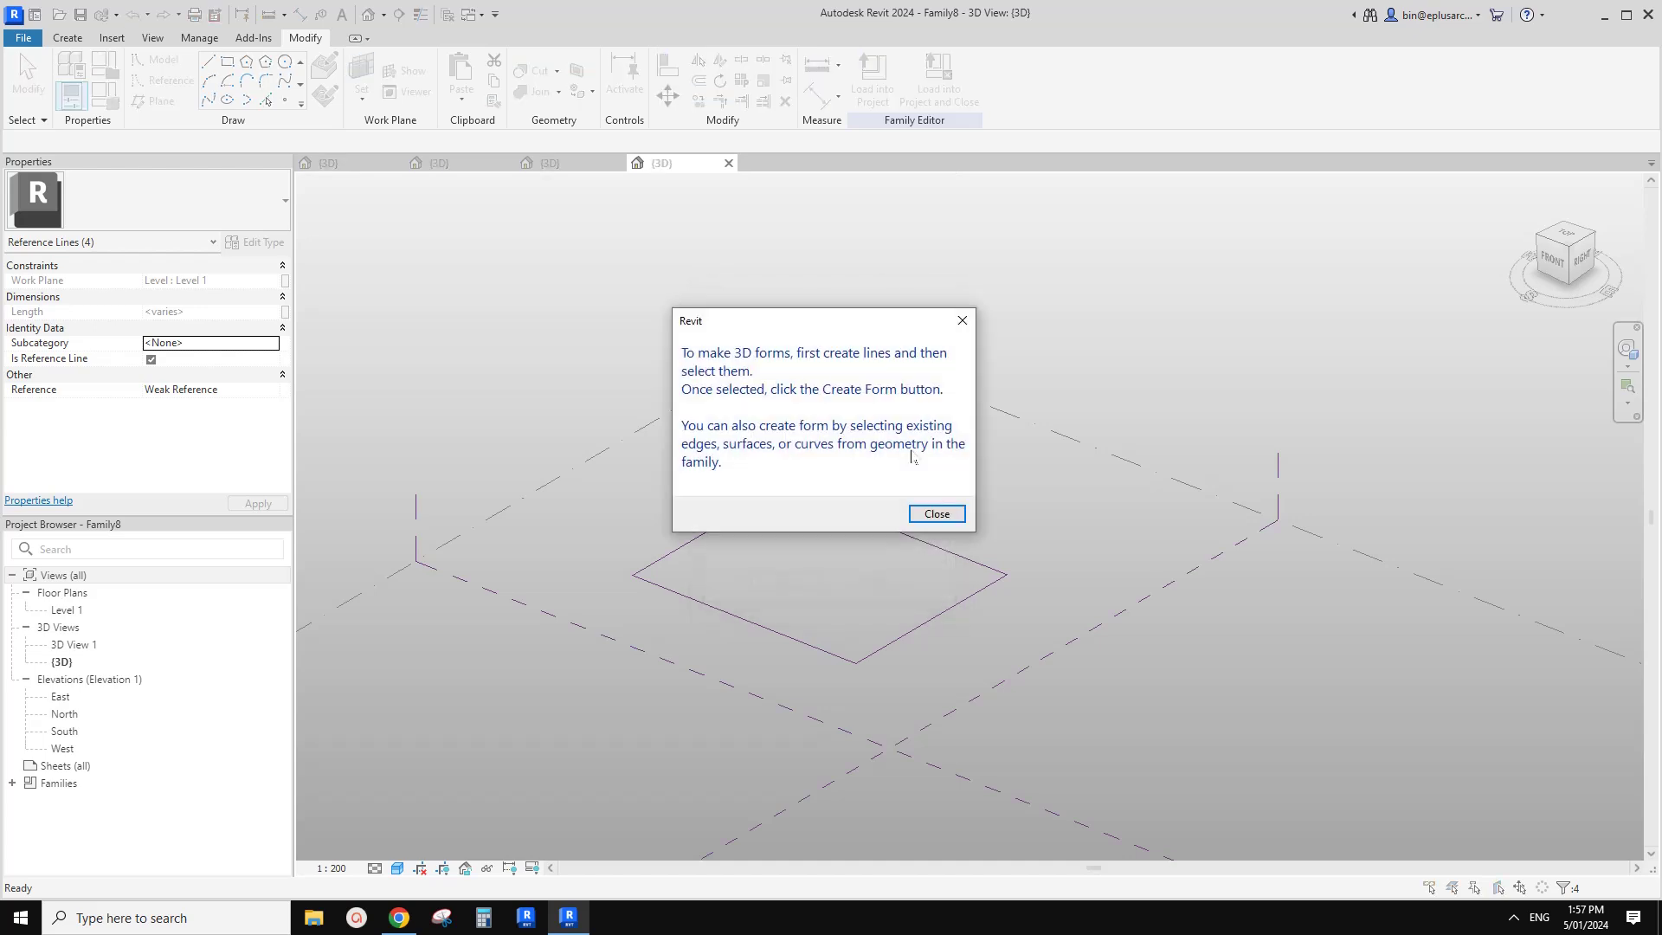
pyautogui.click(935, 516)
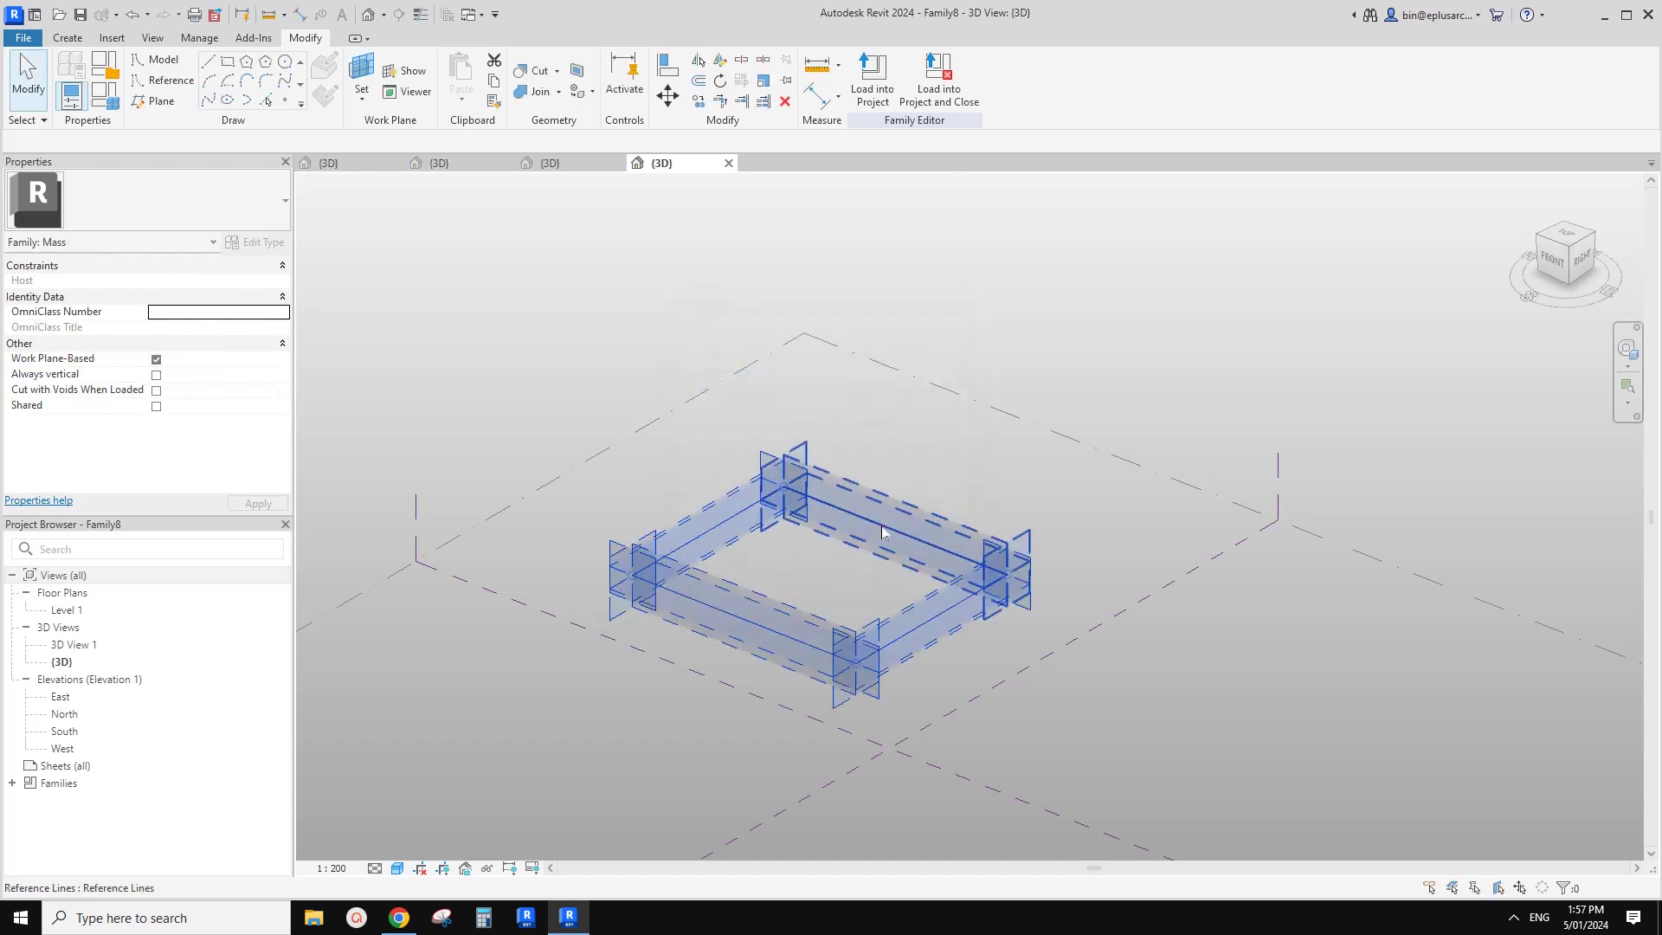
# Create a solid form from the four rectangle reference lines and raise its top face to a height of about 16700 mm
pyautogui.click(883, 531)
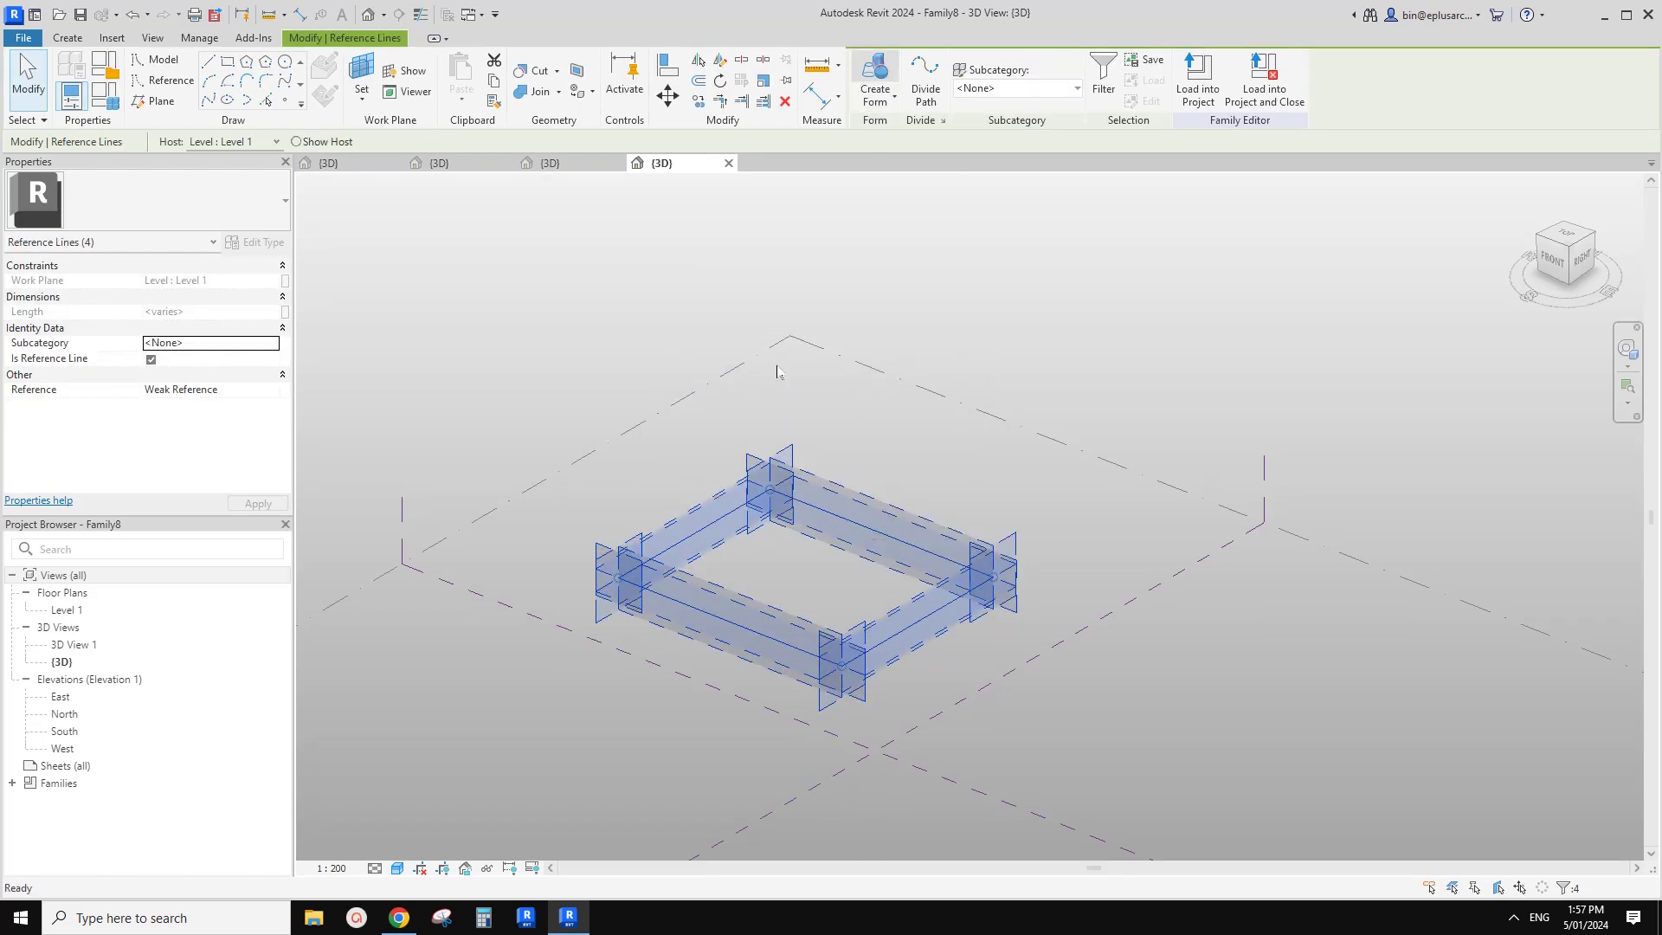
pyautogui.click(58, 882)
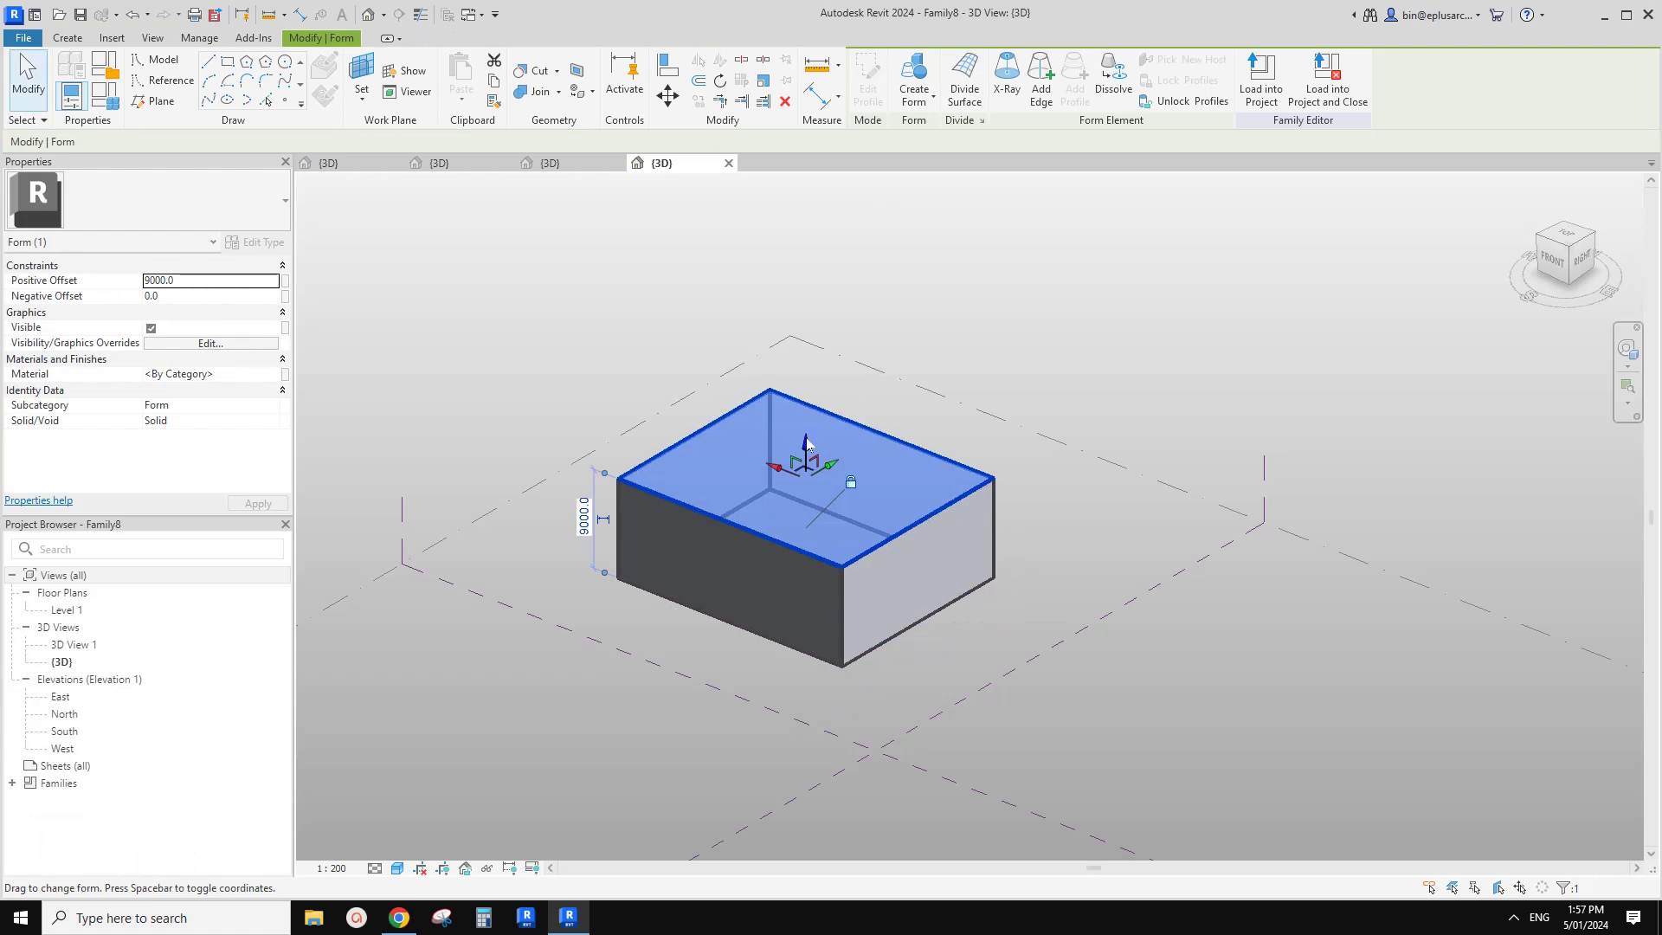
pyautogui.moveTo(805, 440); pyautogui.dragTo(805, 355)
pyautogui.press('Escape')
pyautogui.scroll(2, 926, 529)
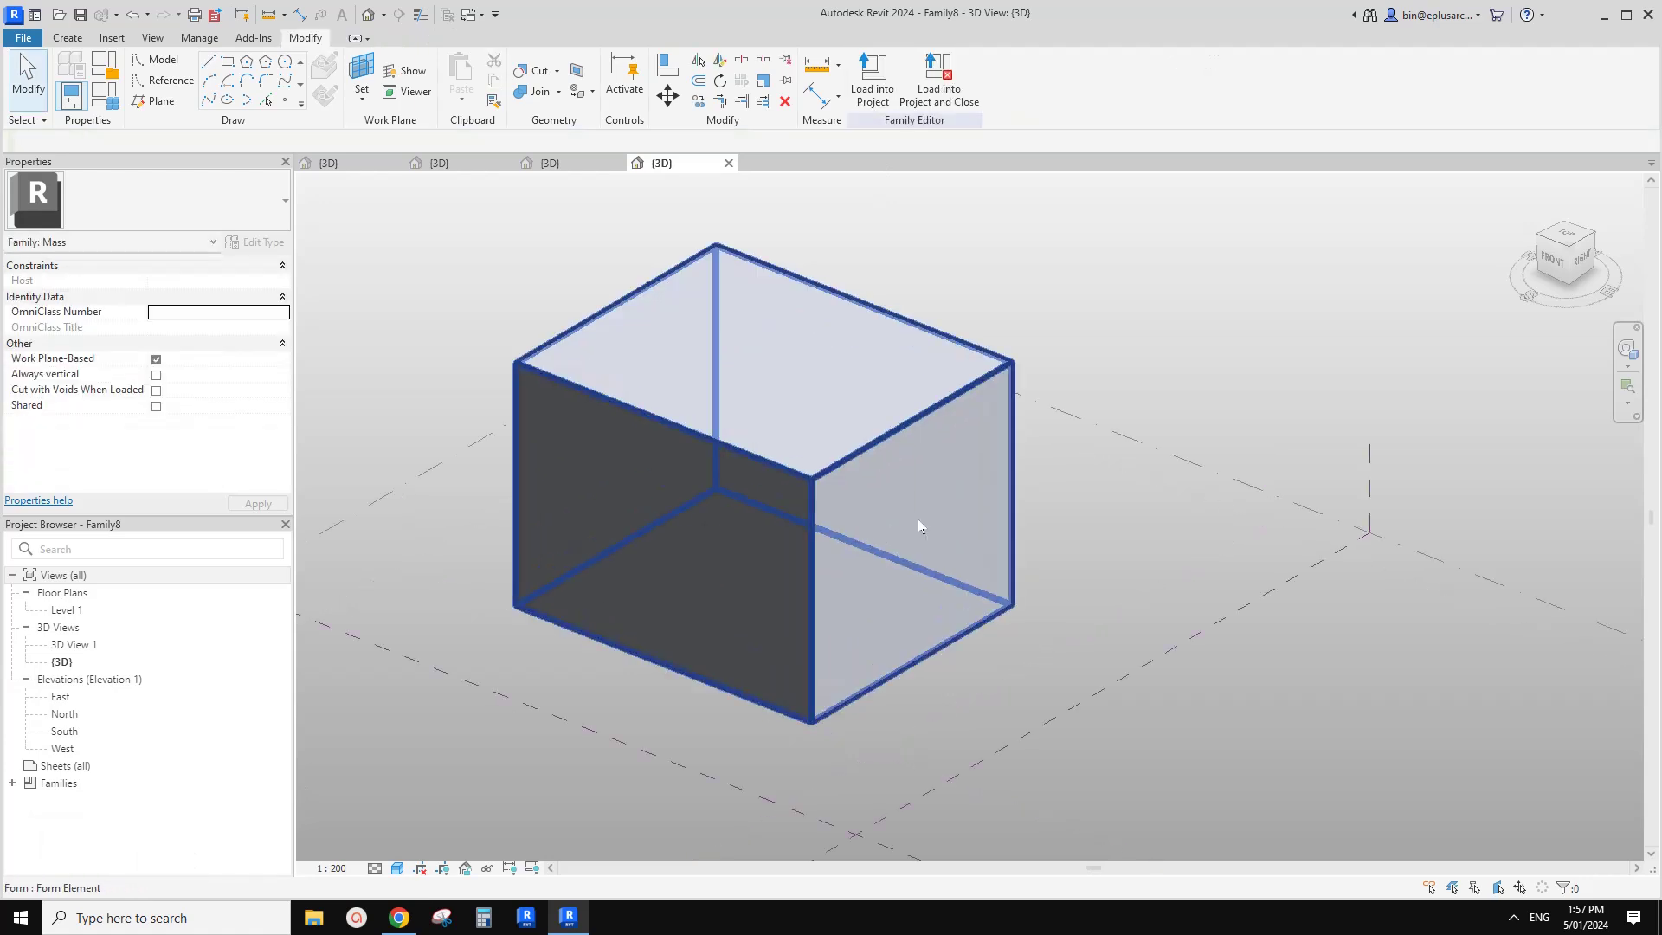
# Divide the box's top face into a 10 by 10 UV surface grid
pyautogui.click(865, 407)
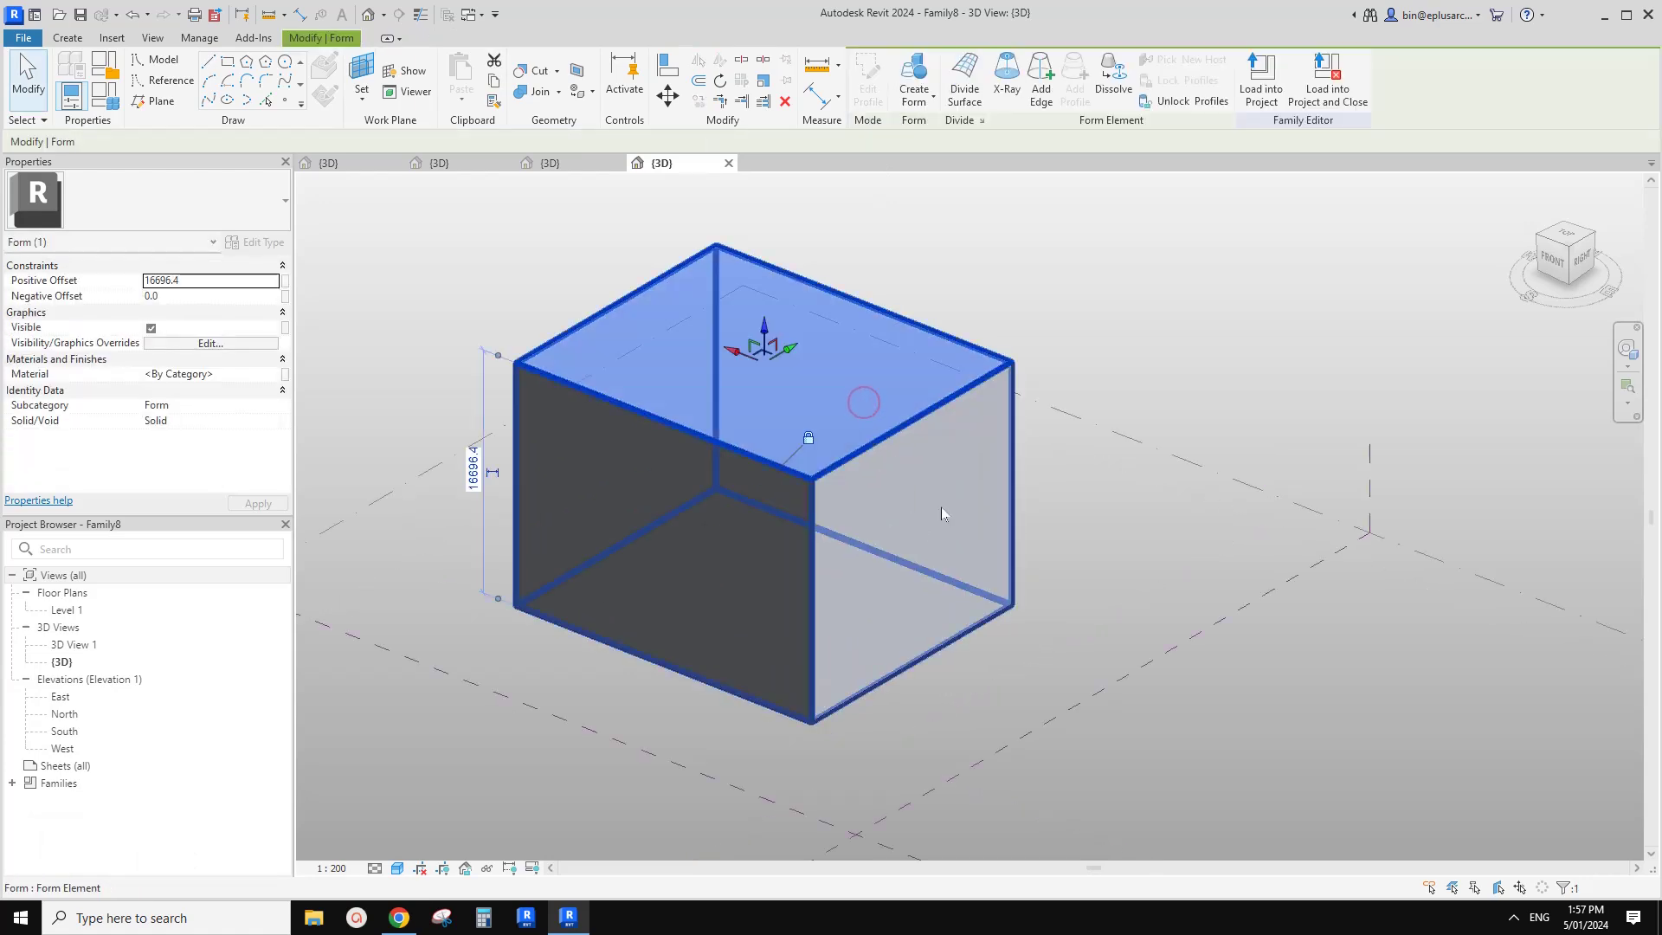
pyautogui.click(932, 534)
pyautogui.keyDown('shift'); pyautogui.moveTo(933, 535); pyautogui.dragTo(871, 481, button='middle'); pyautogui.keyUp('shift')
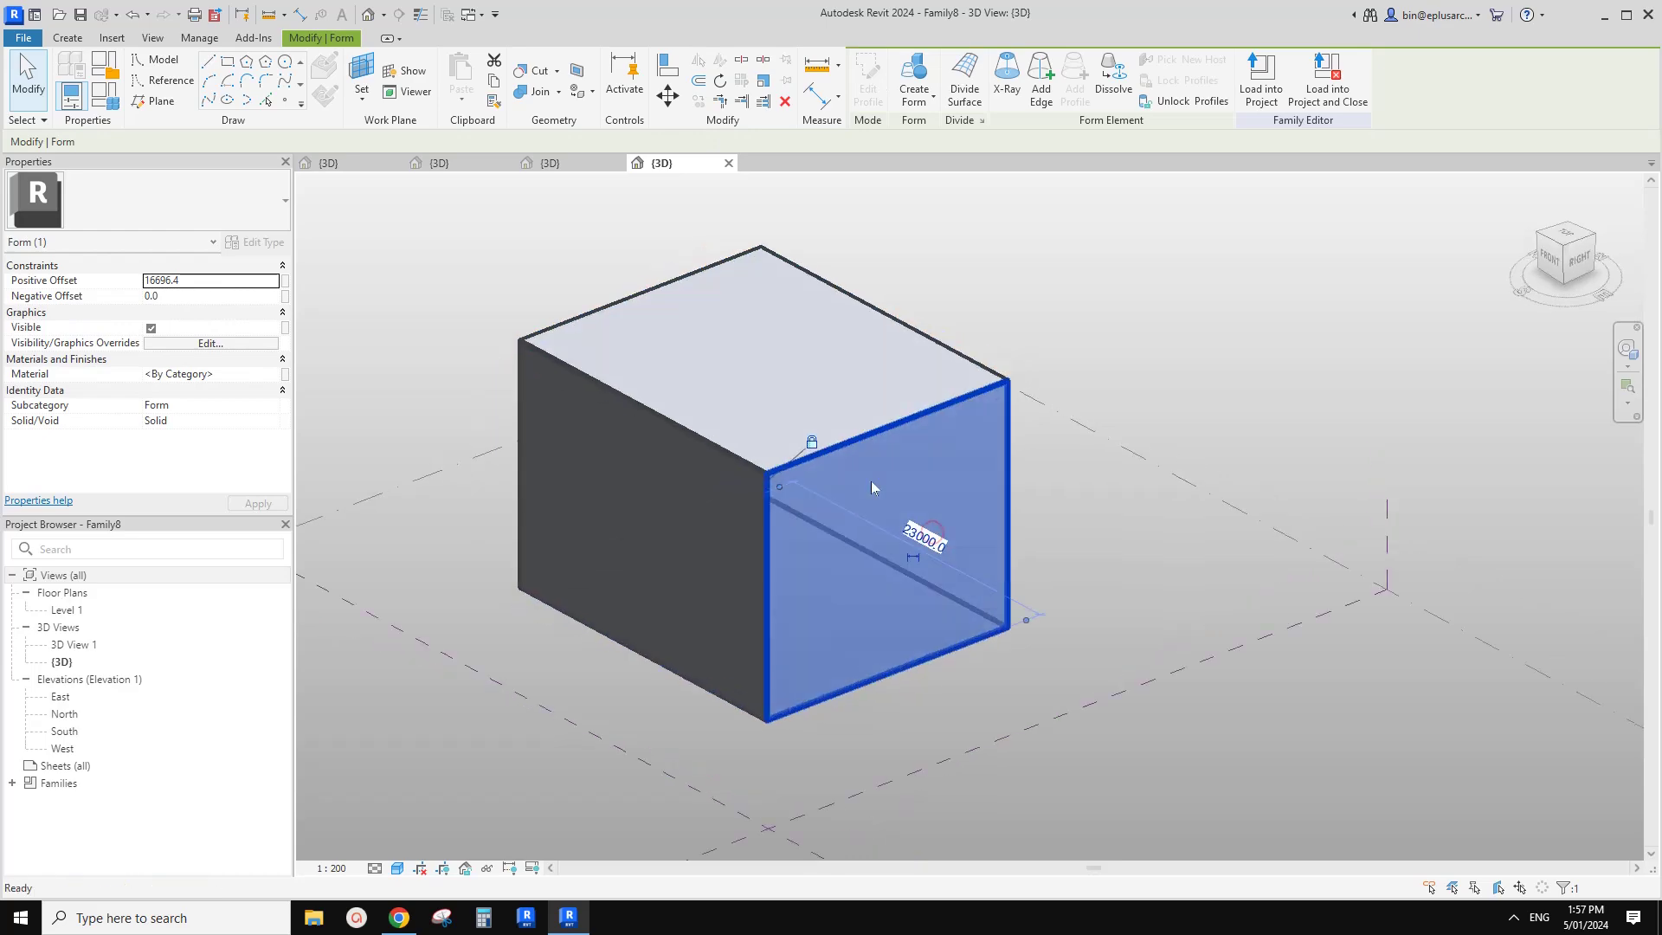
pyautogui.press('Escape')
pyautogui.click(807, 370)
pyautogui.scroll(2, 850, 372)
pyautogui.moveTo(850, 373); pyautogui.dragTo(847, 411, button='middle')
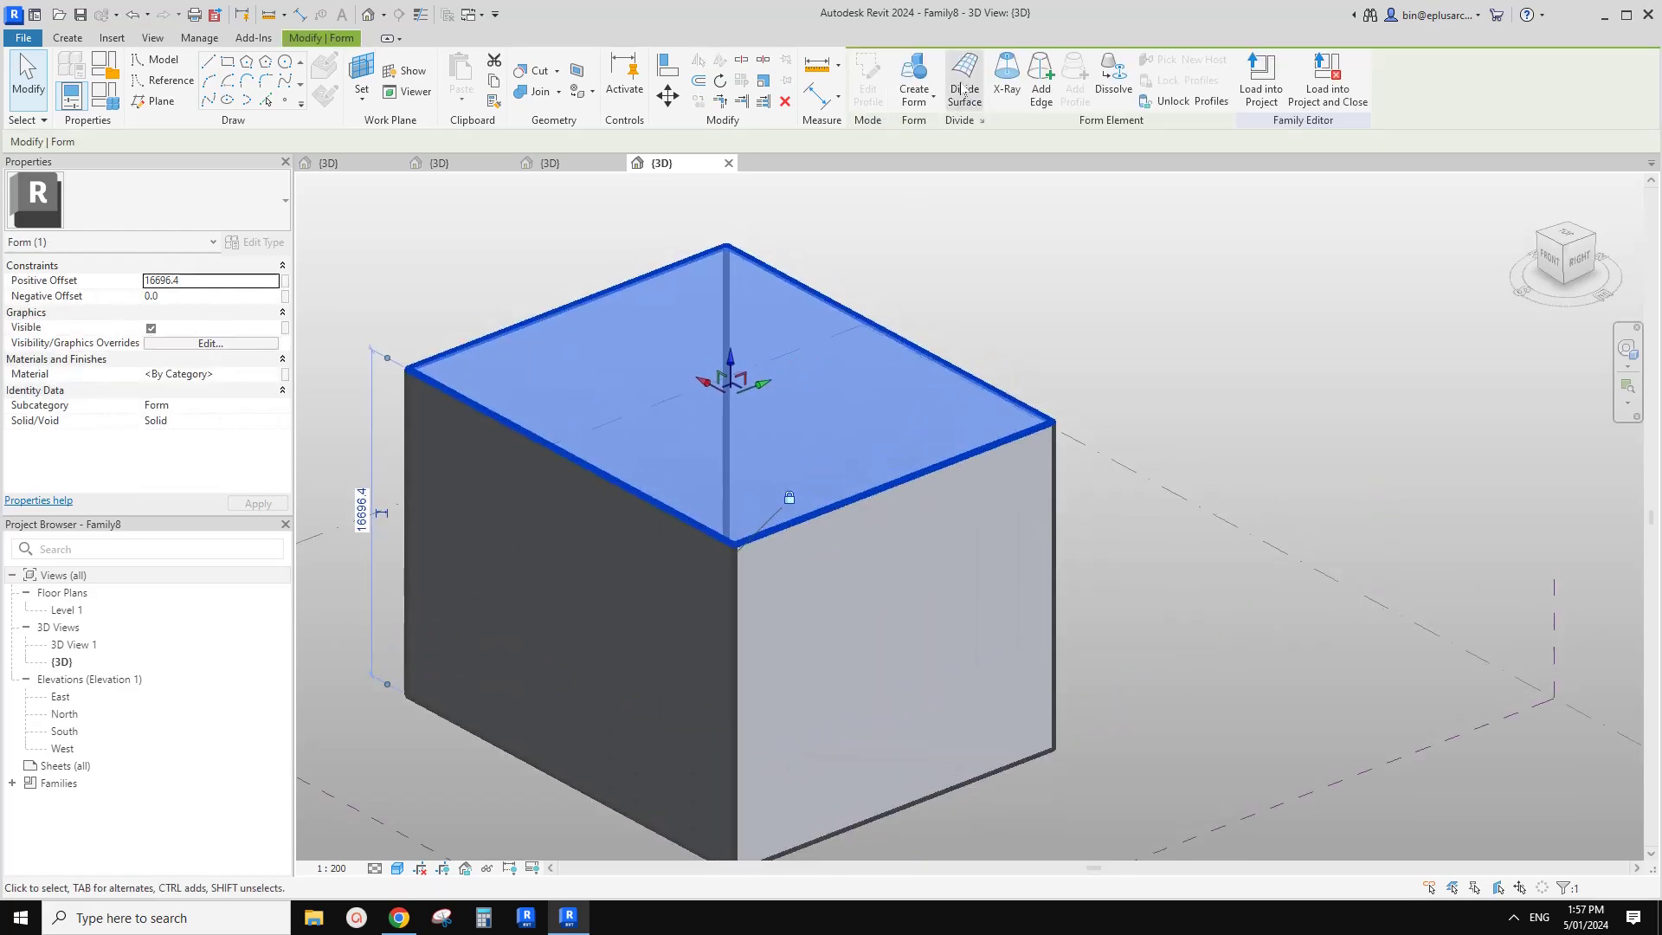
pyautogui.click(961, 78)
pyautogui.keyDown('shift'); pyautogui.moveTo(659, 386); pyautogui.dragTo(609, 444, button='middle'); pyautogui.keyUp('shift')
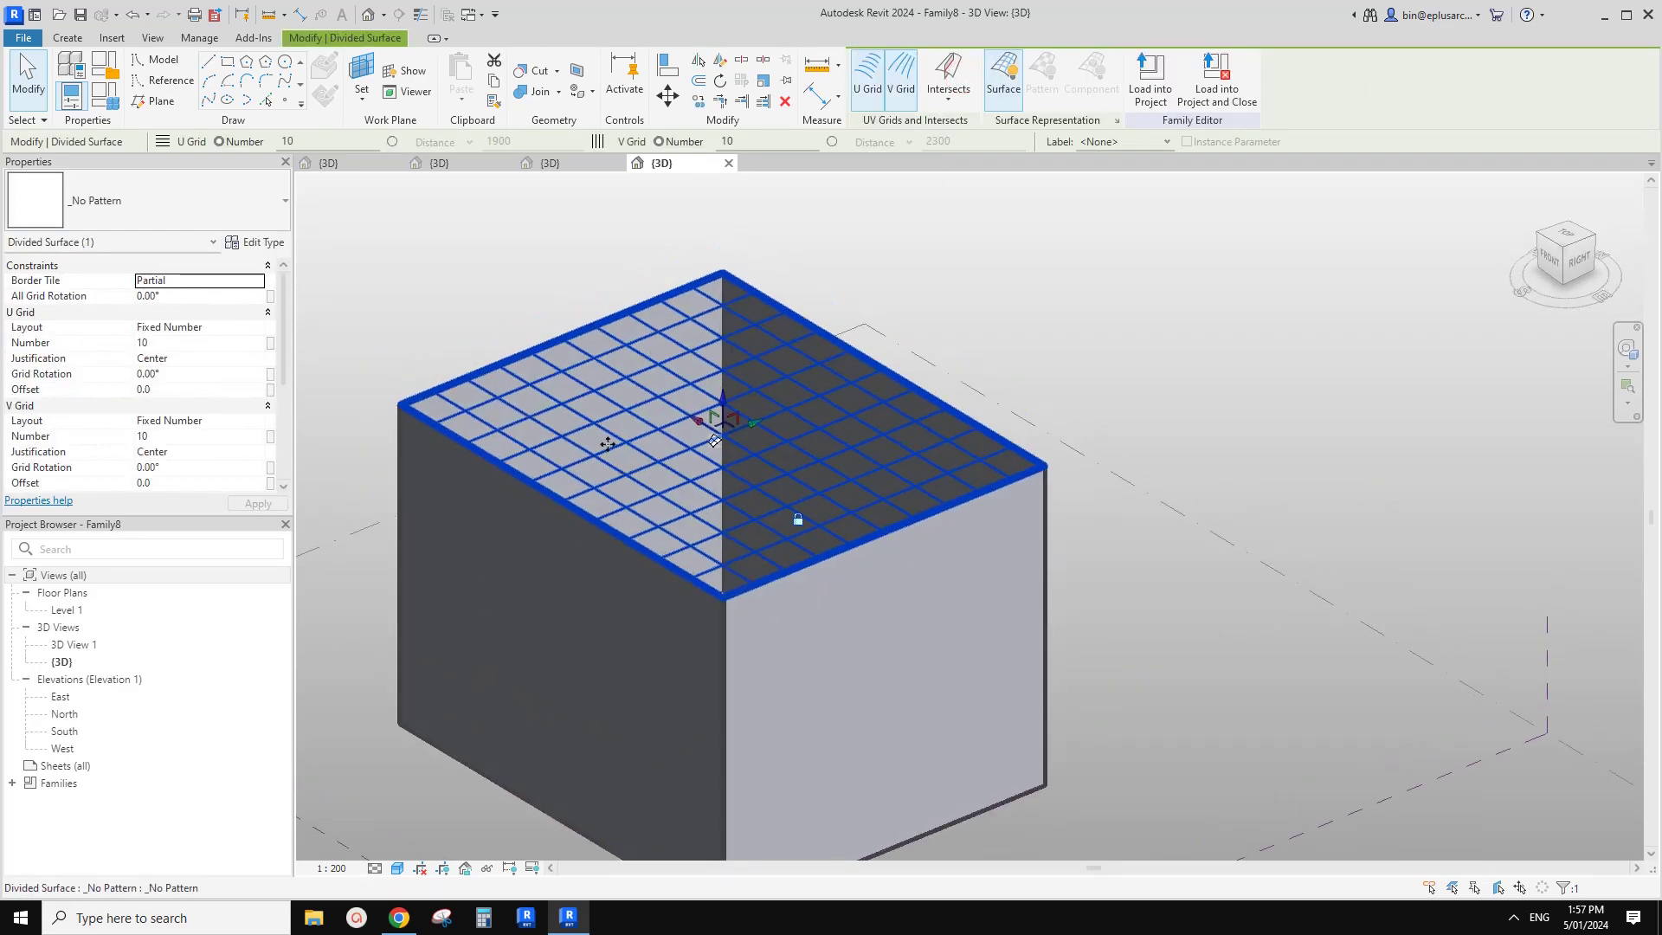
# Load the truss module family Family5 into the mass family Family8
pyautogui.click(185, 198)
pyautogui.click(185, 198)
pyautogui.click(369, 163)
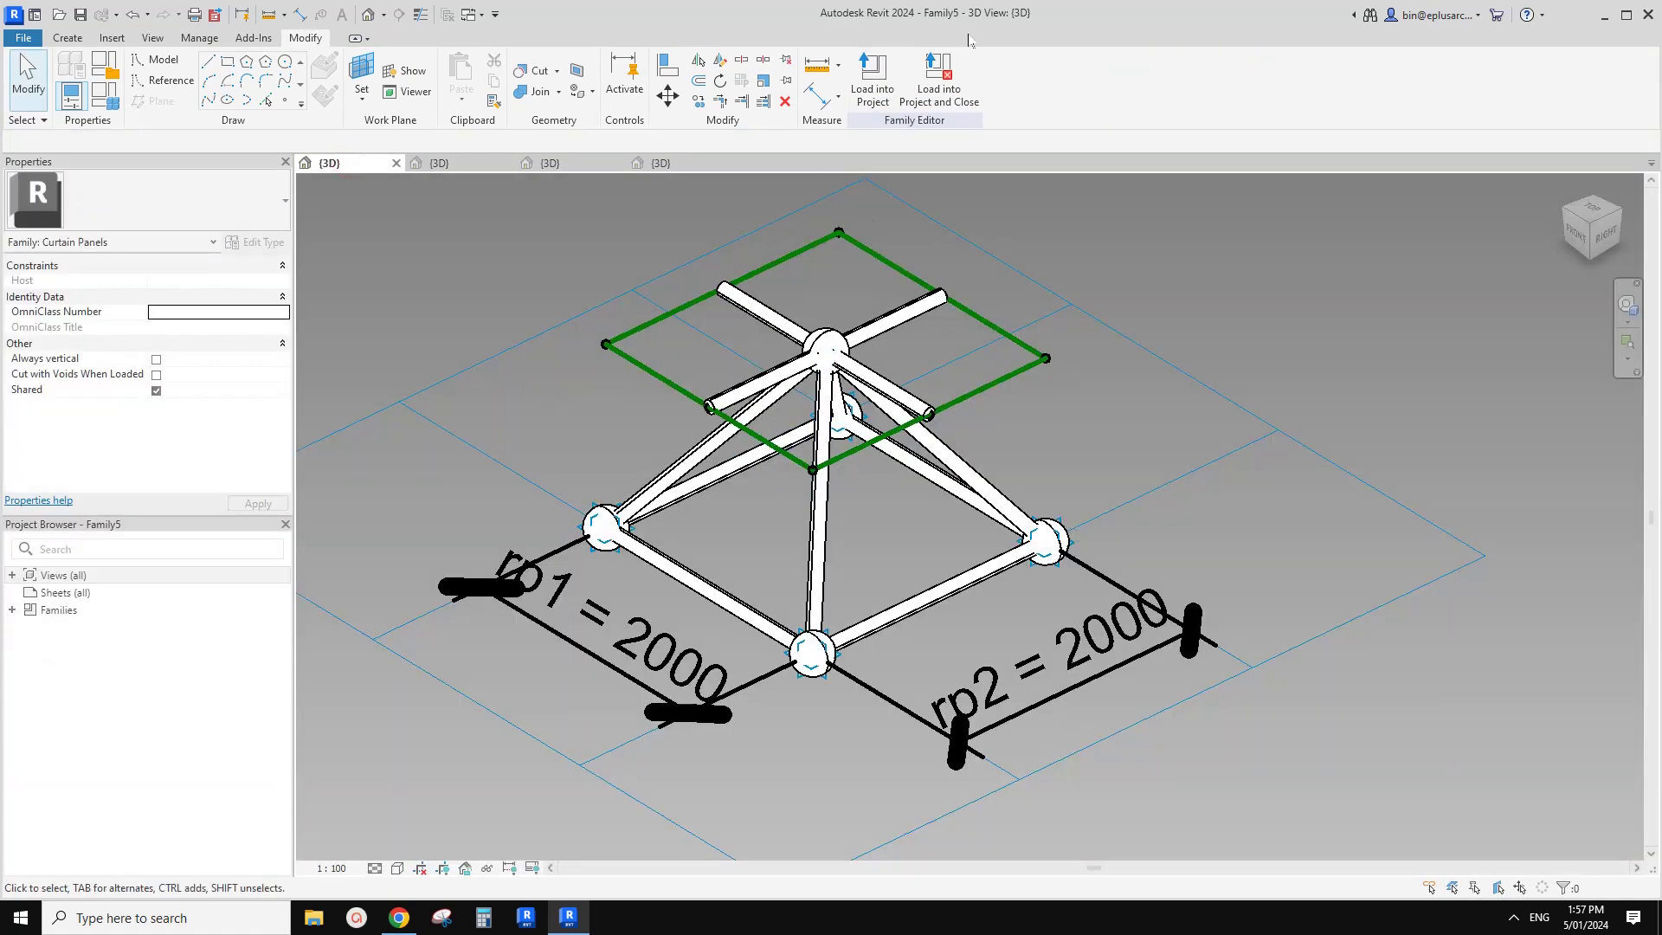
pyautogui.click(864, 93)
pyautogui.click(720, 394)
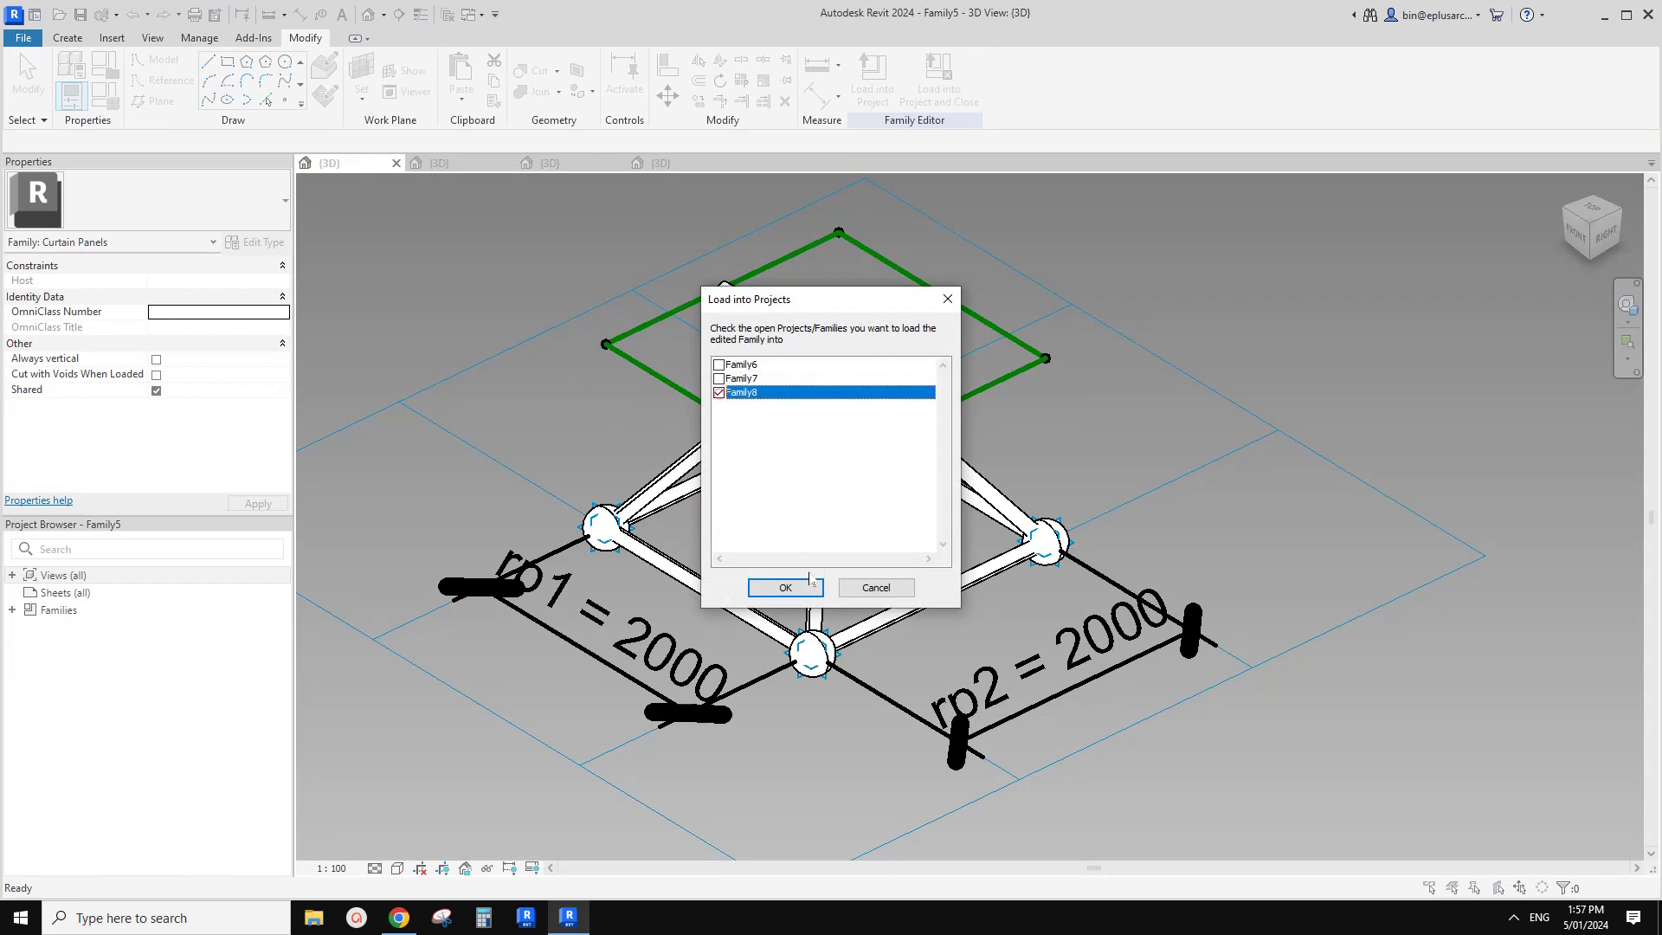
pyautogui.click(785, 587)
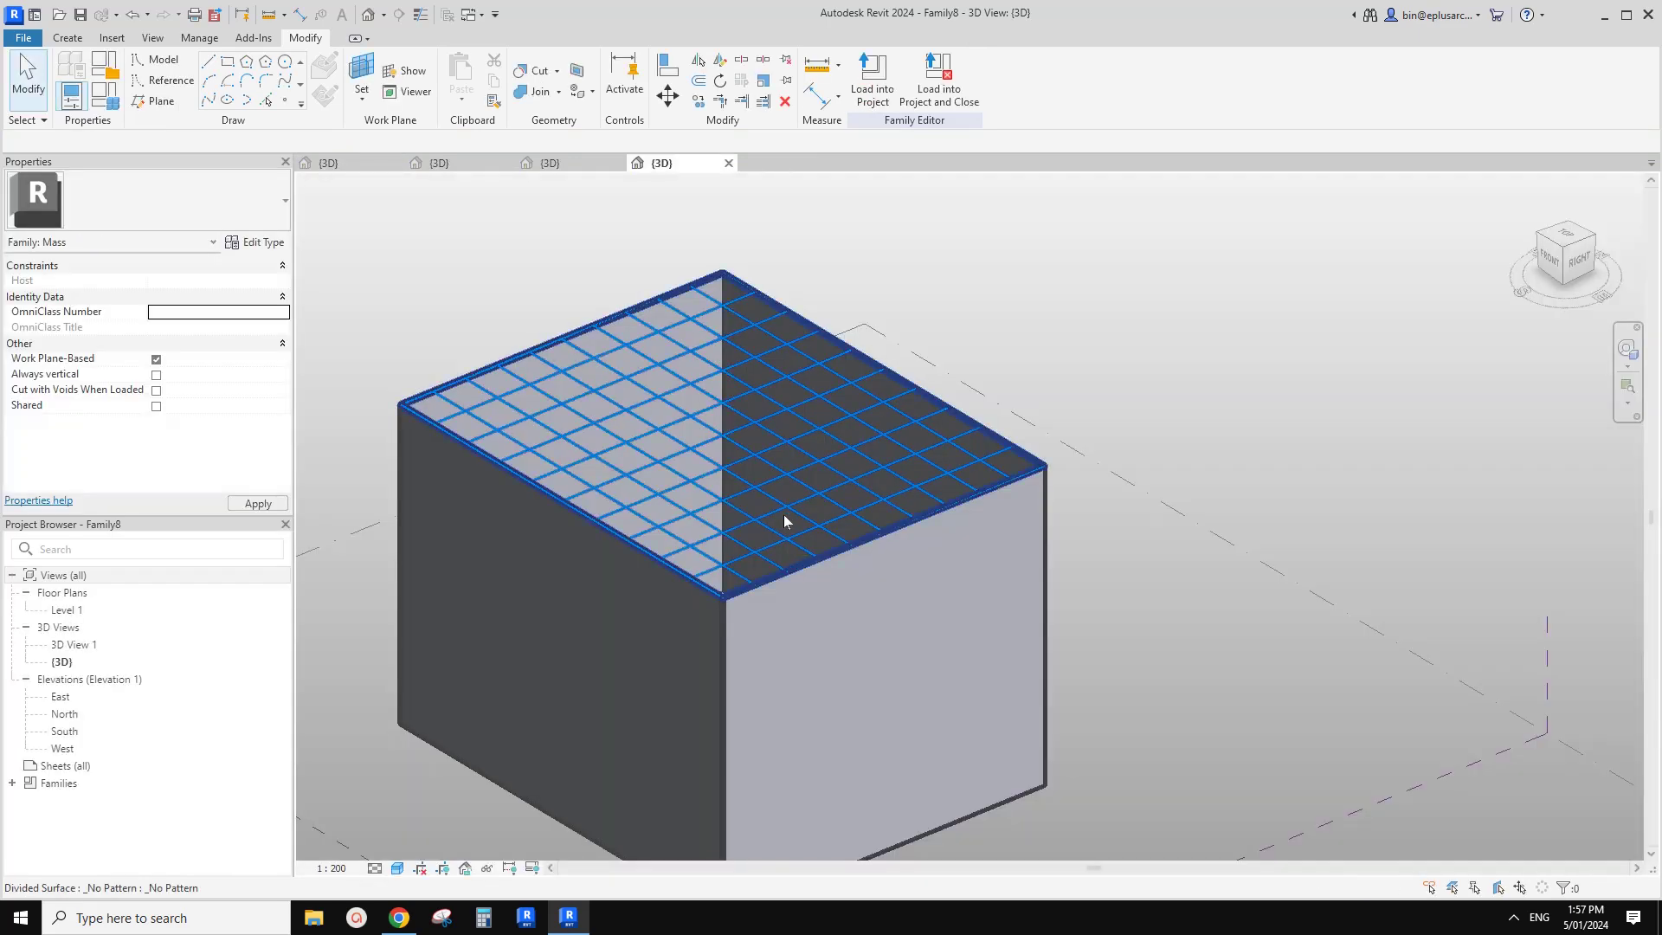
# Apply the Rectangle pattern component Family5 to the divided top surface of the box
pyautogui.click(791, 475)
pyautogui.click(214, 221)
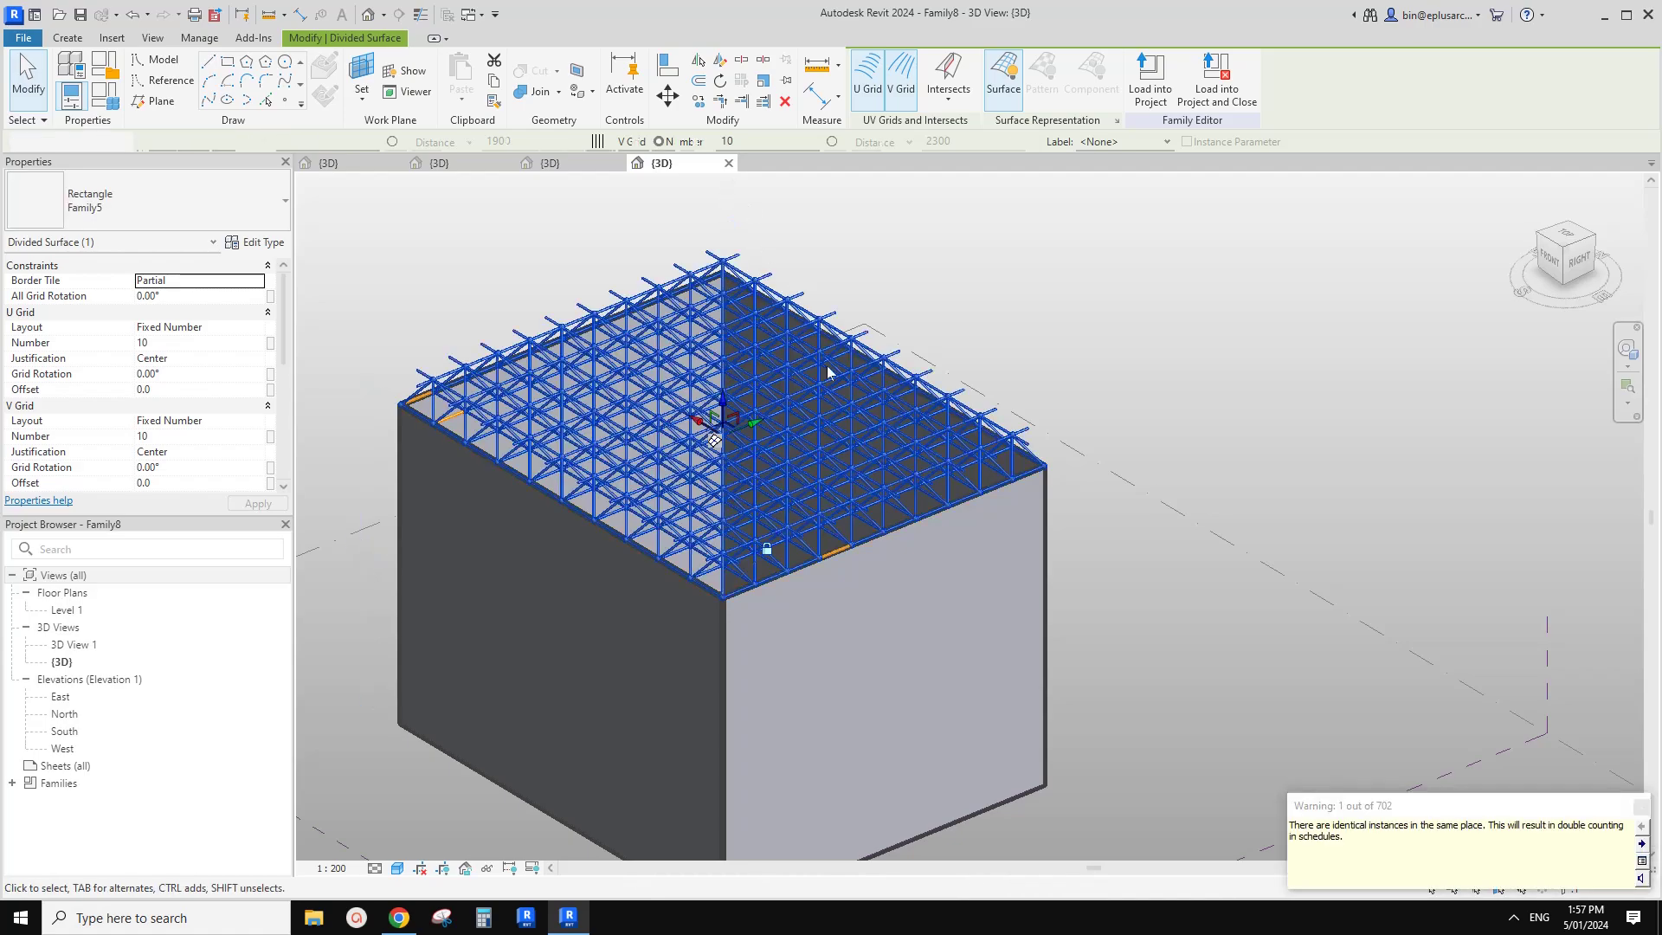
pyautogui.moveTo(1048, 523); pyautogui.dragTo(990, 500, button='middle')
pyautogui.scroll(5, 992, 507)
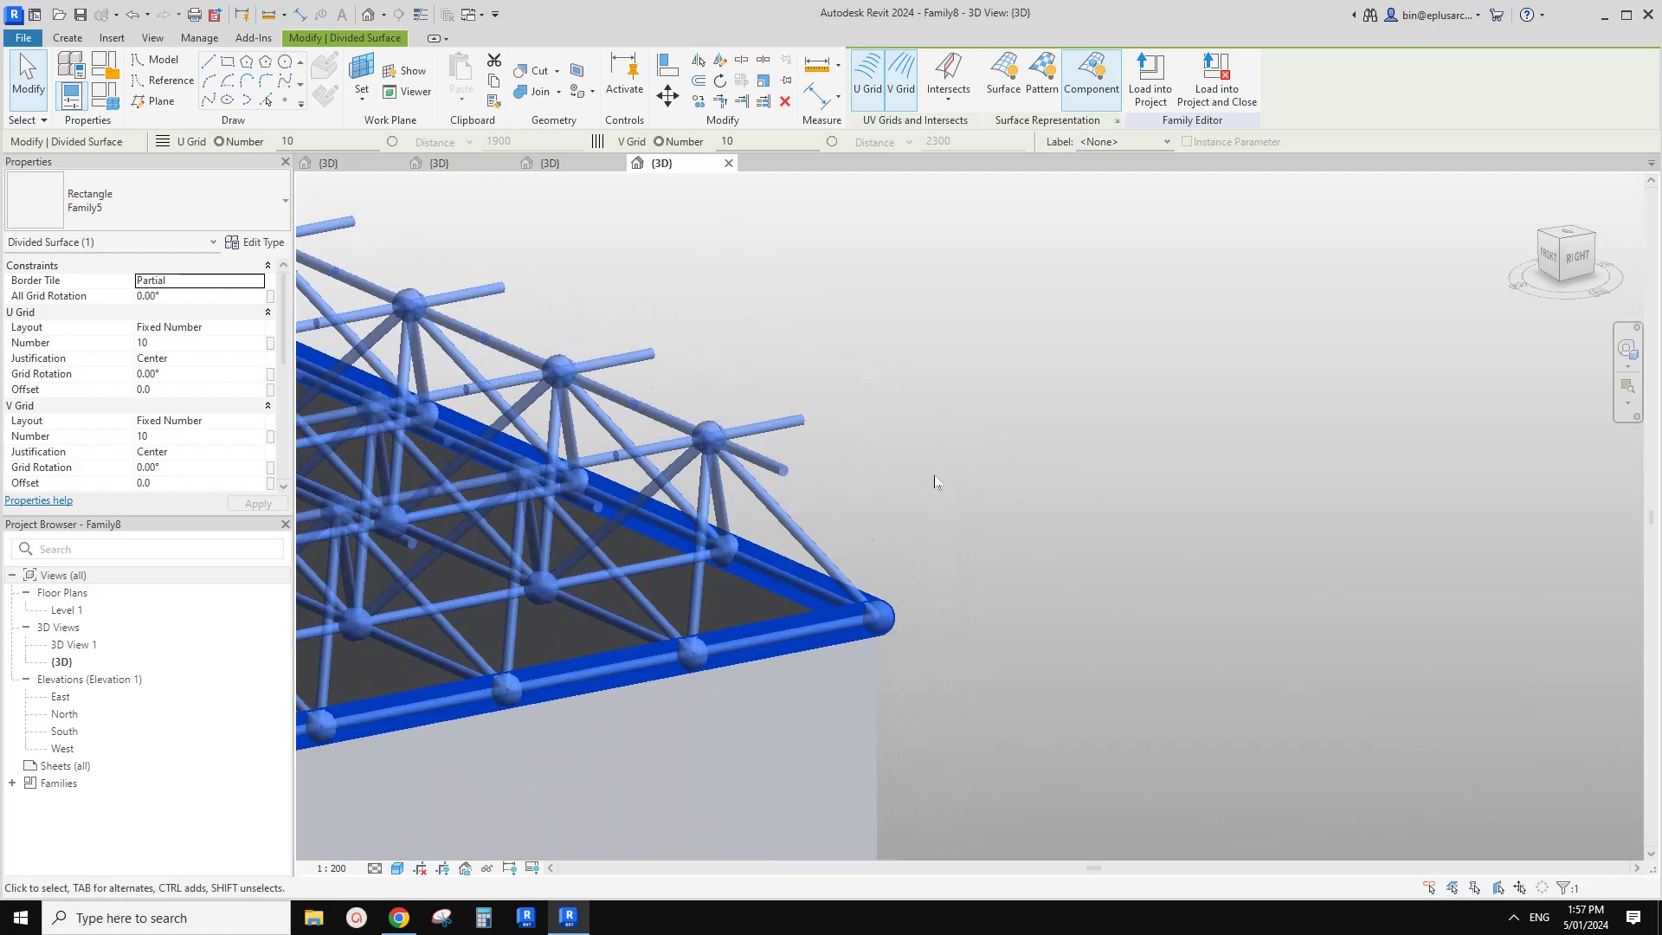
pyautogui.click(950, 462)
# Examine the truss modules across the box's top from several angles, checking how the members and ball joints meet
pyautogui.scroll(-1, 761, 445)
pyautogui.moveTo(338, 550); pyautogui.dragTo(771, 519, button='middle')
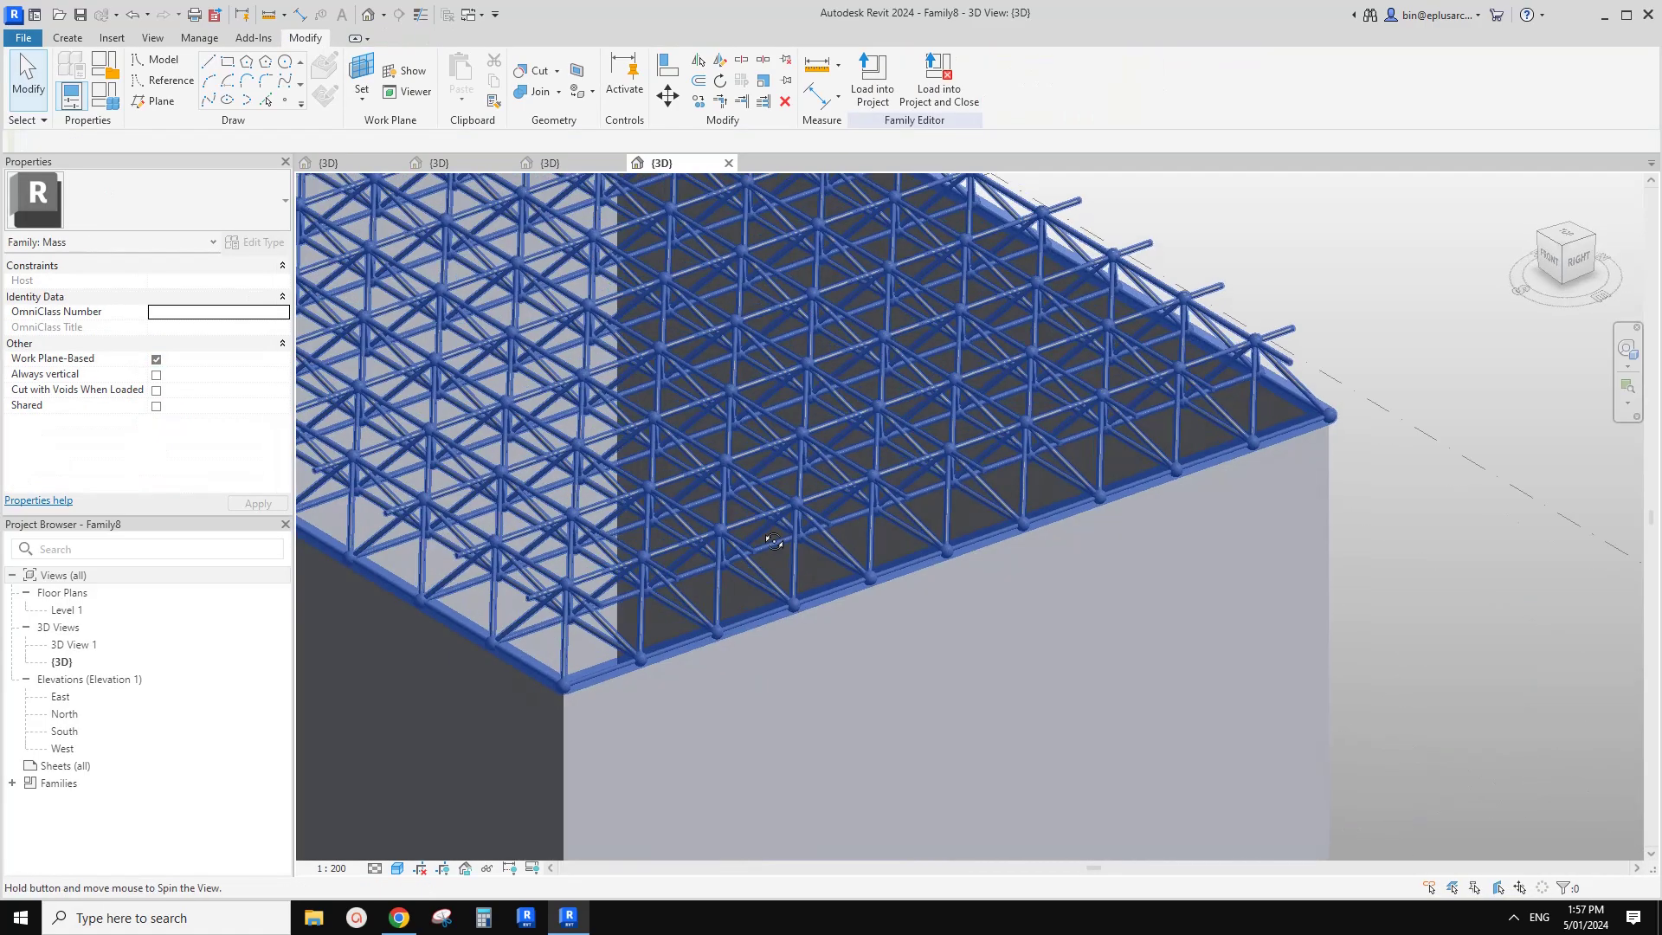
pyautogui.scroll(-3, 829, 658)
pyautogui.moveTo(829, 658); pyautogui.dragTo(861, 542, button='middle')
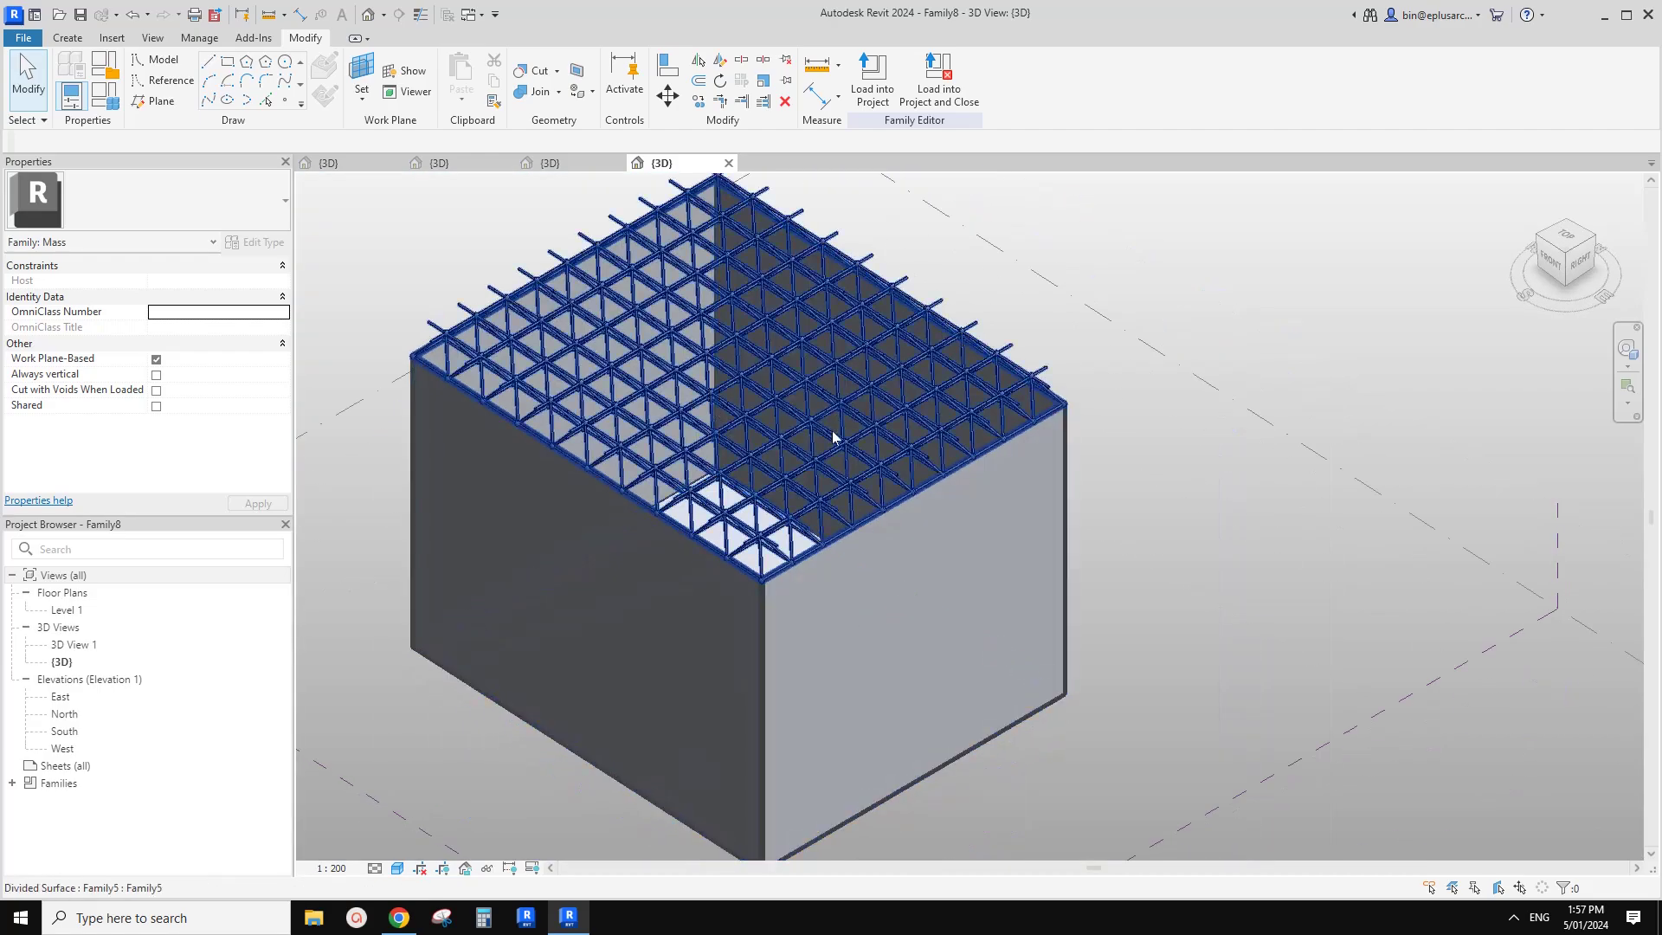
pyautogui.scroll(1, 820, 432)
pyautogui.keyDown('shift'); pyautogui.moveTo(718, 329); pyautogui.dragTo(709, 364, button='middle'); pyautogui.keyUp('shift')
pyautogui.scroll(-2, 747, 362)
pyautogui.keyDown('shift'); pyautogui.moveTo(810, 533); pyautogui.dragTo(828, 542, button='middle'); pyautogui.keyUp('shift')
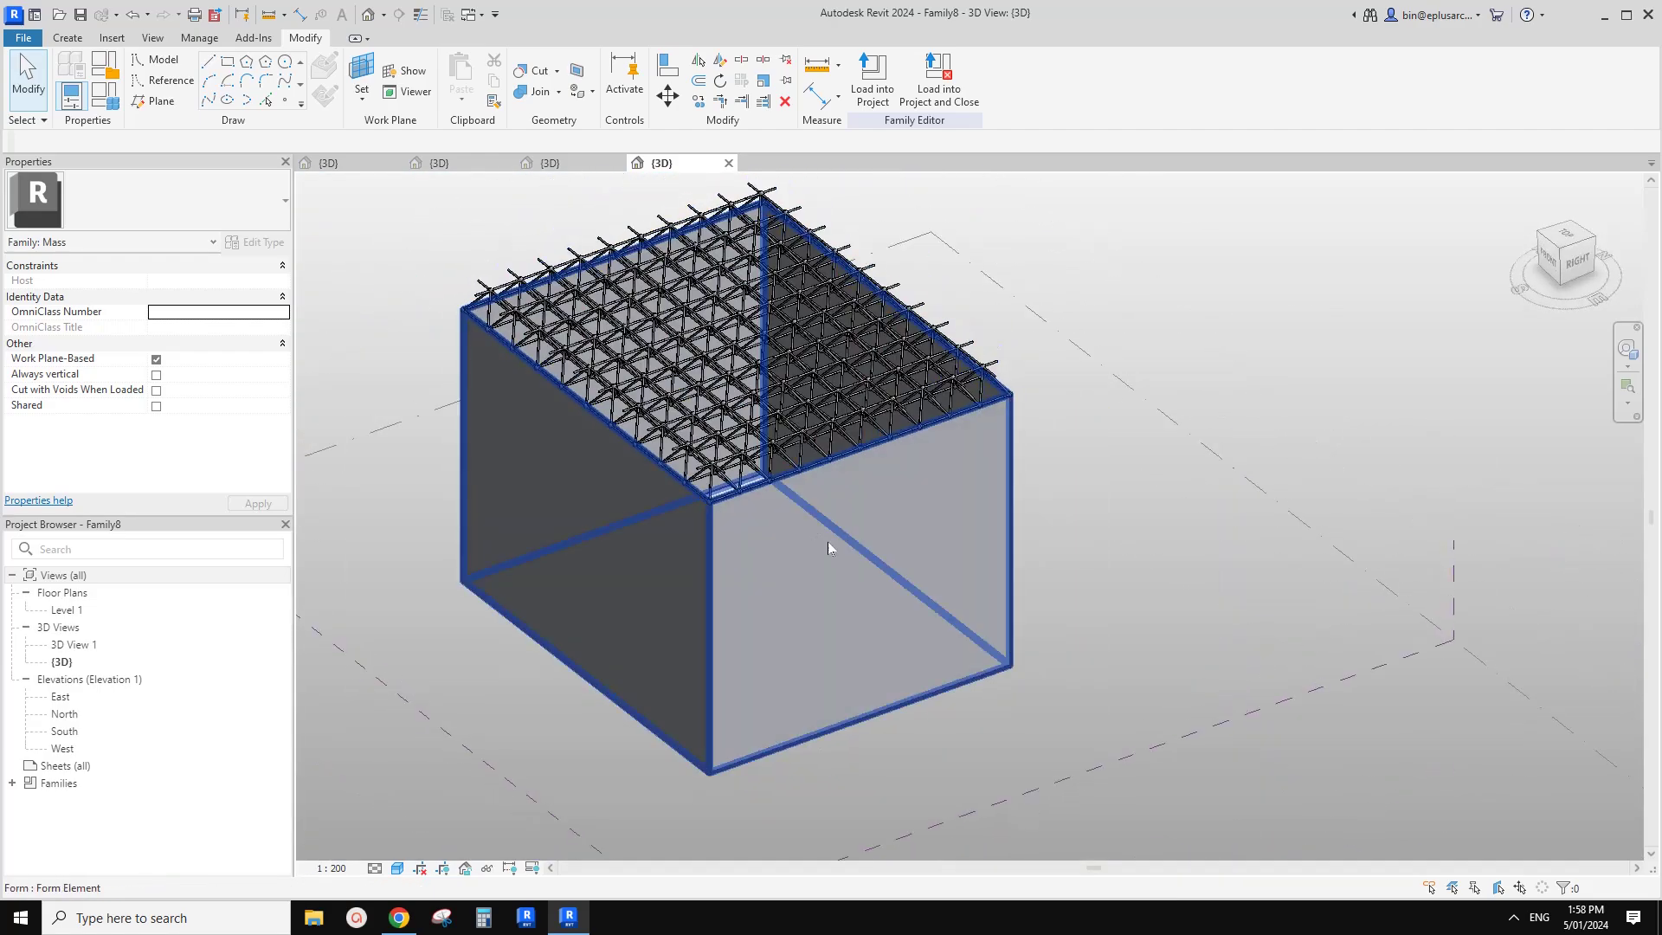
# Divide the box's right side face into a 10 by 10 grid and apply the Family5 truss component to it
pyautogui.click(846, 590)
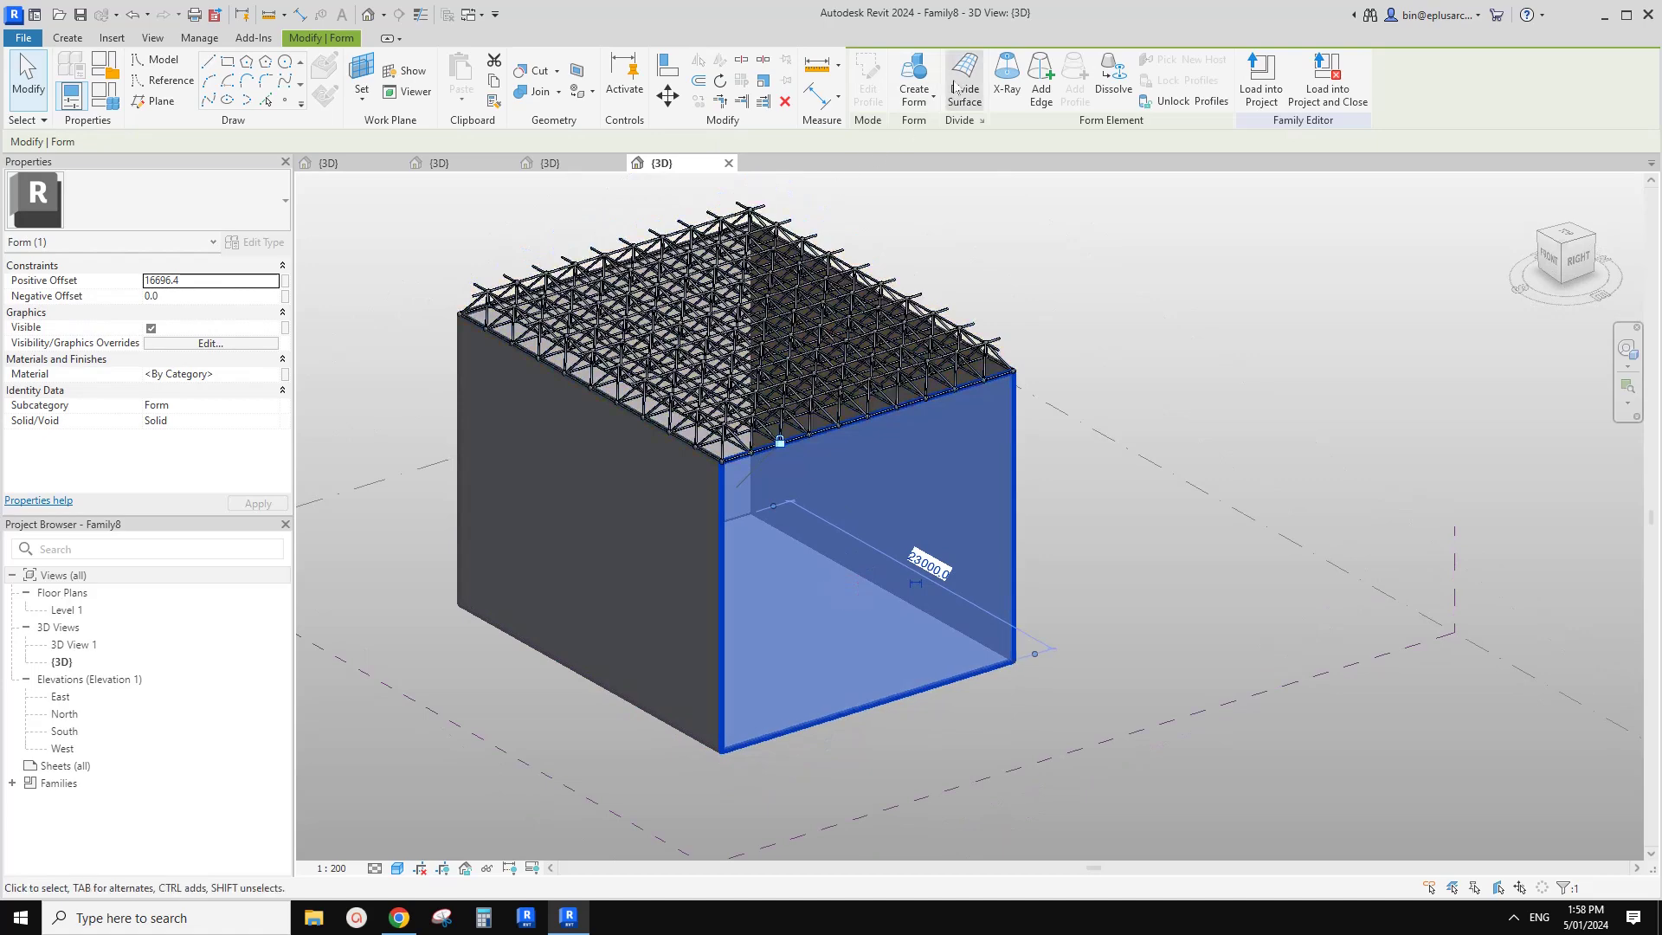
pyautogui.click(961, 76)
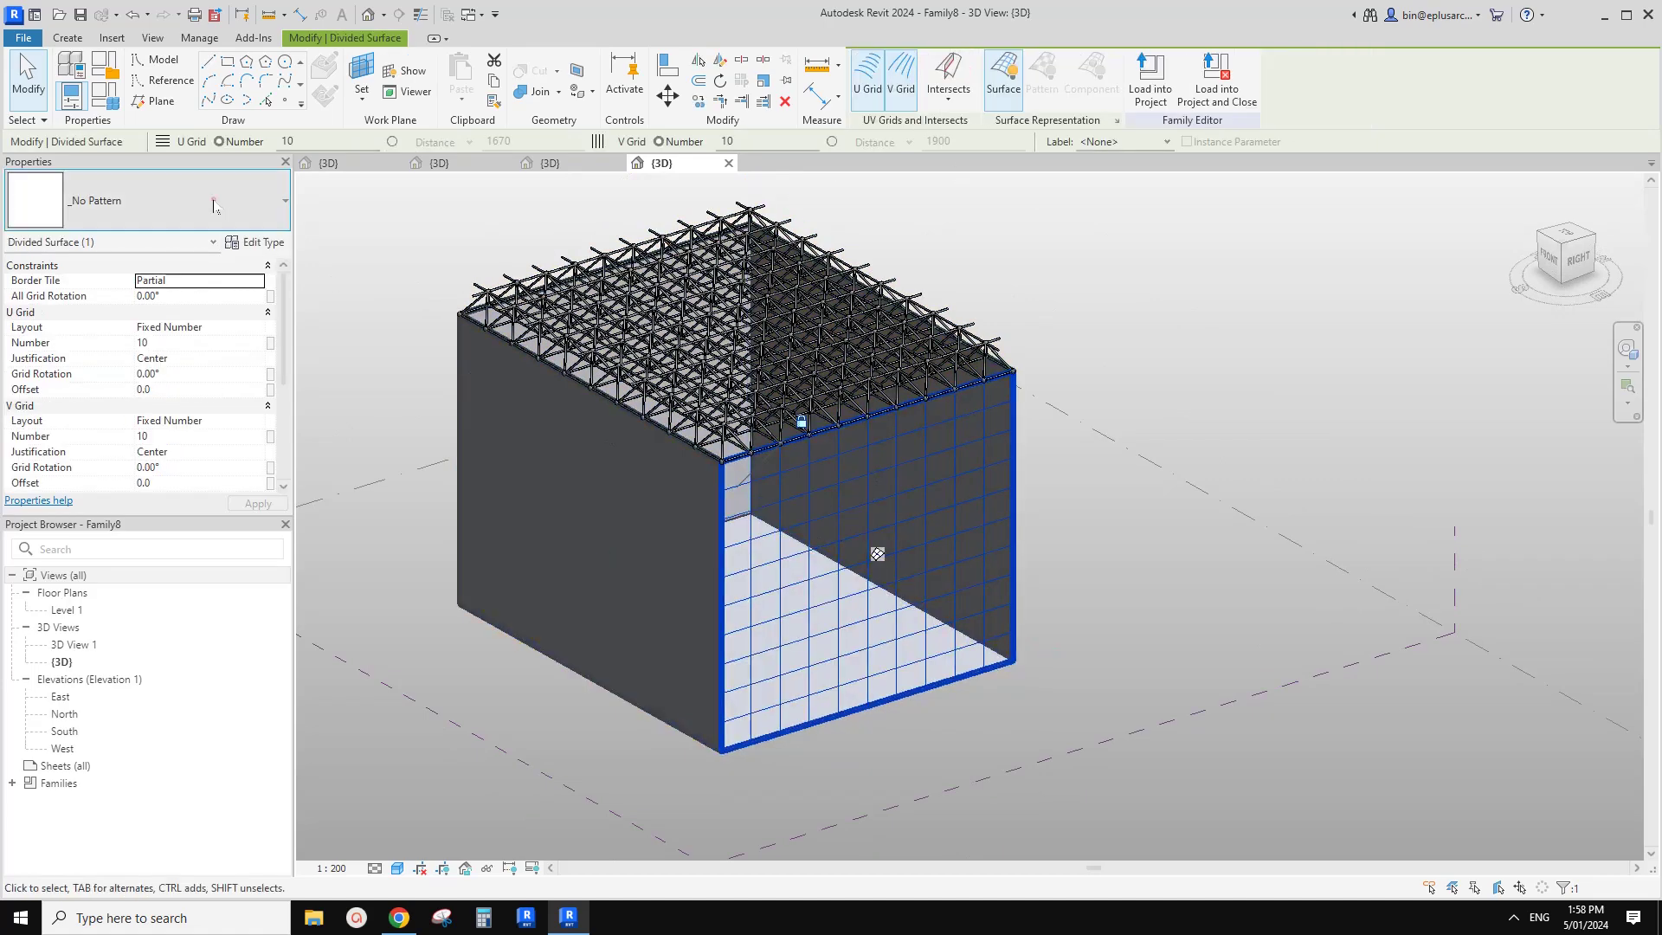
pyautogui.click(173, 201)
pyautogui.click(73, 587)
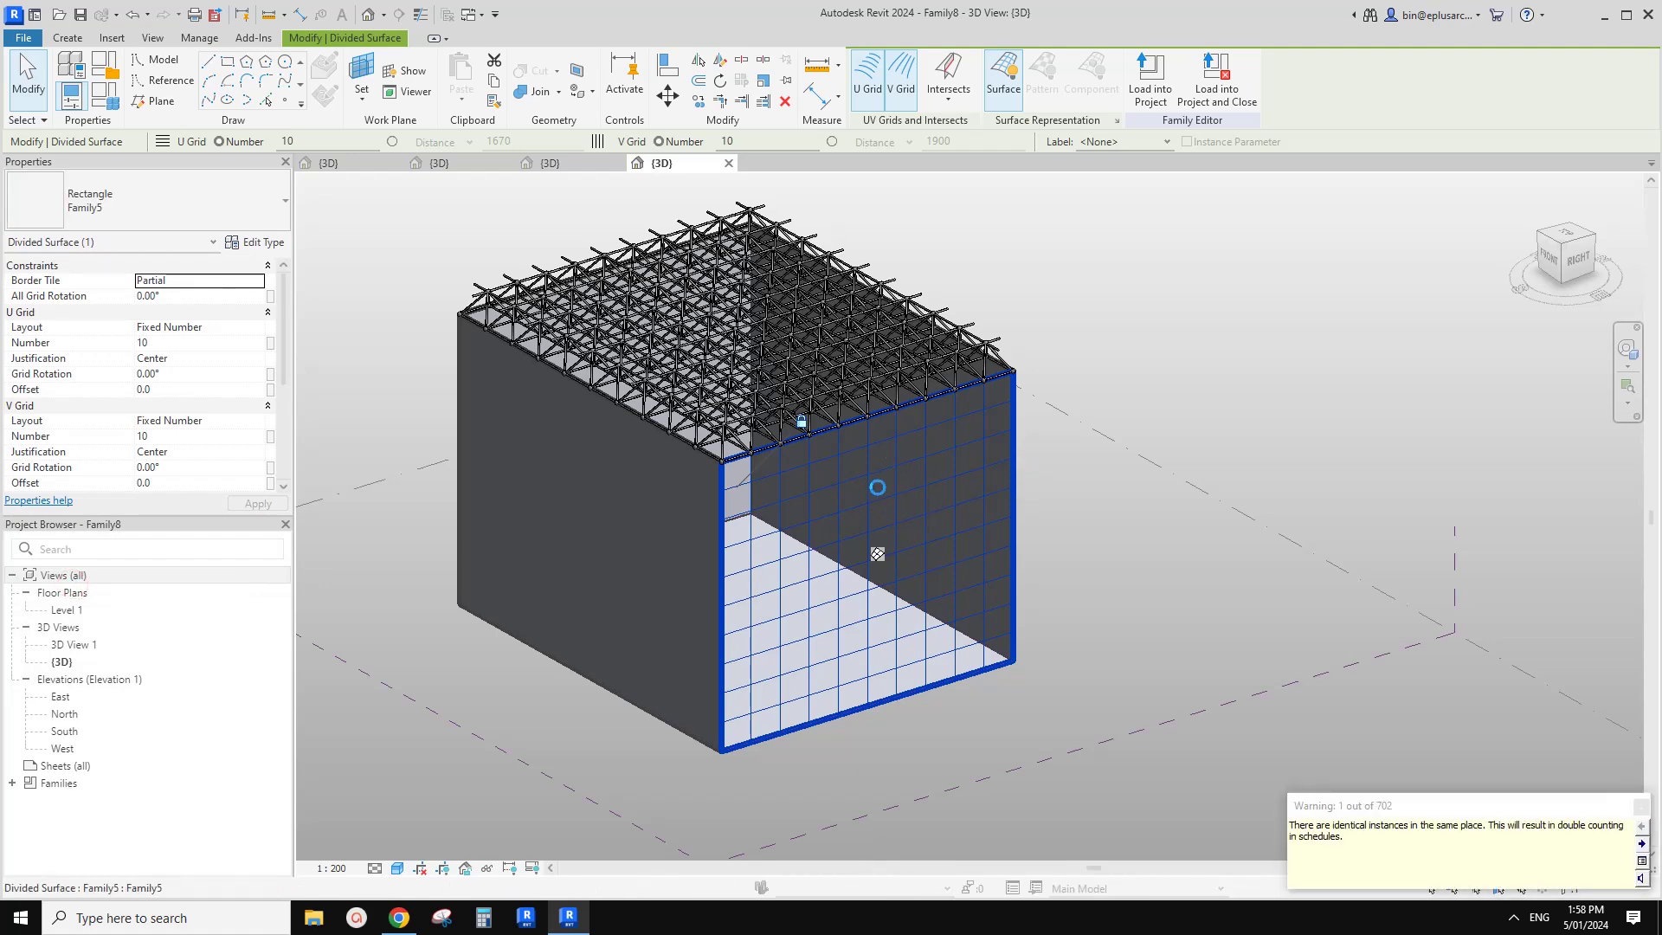
pyautogui.scroll(1, 1097, 562)
pyautogui.keyDown('shift'); pyautogui.moveTo(1097, 563); pyautogui.dragTo(806, 368, button='middle'); pyautogui.keyUp('shift')
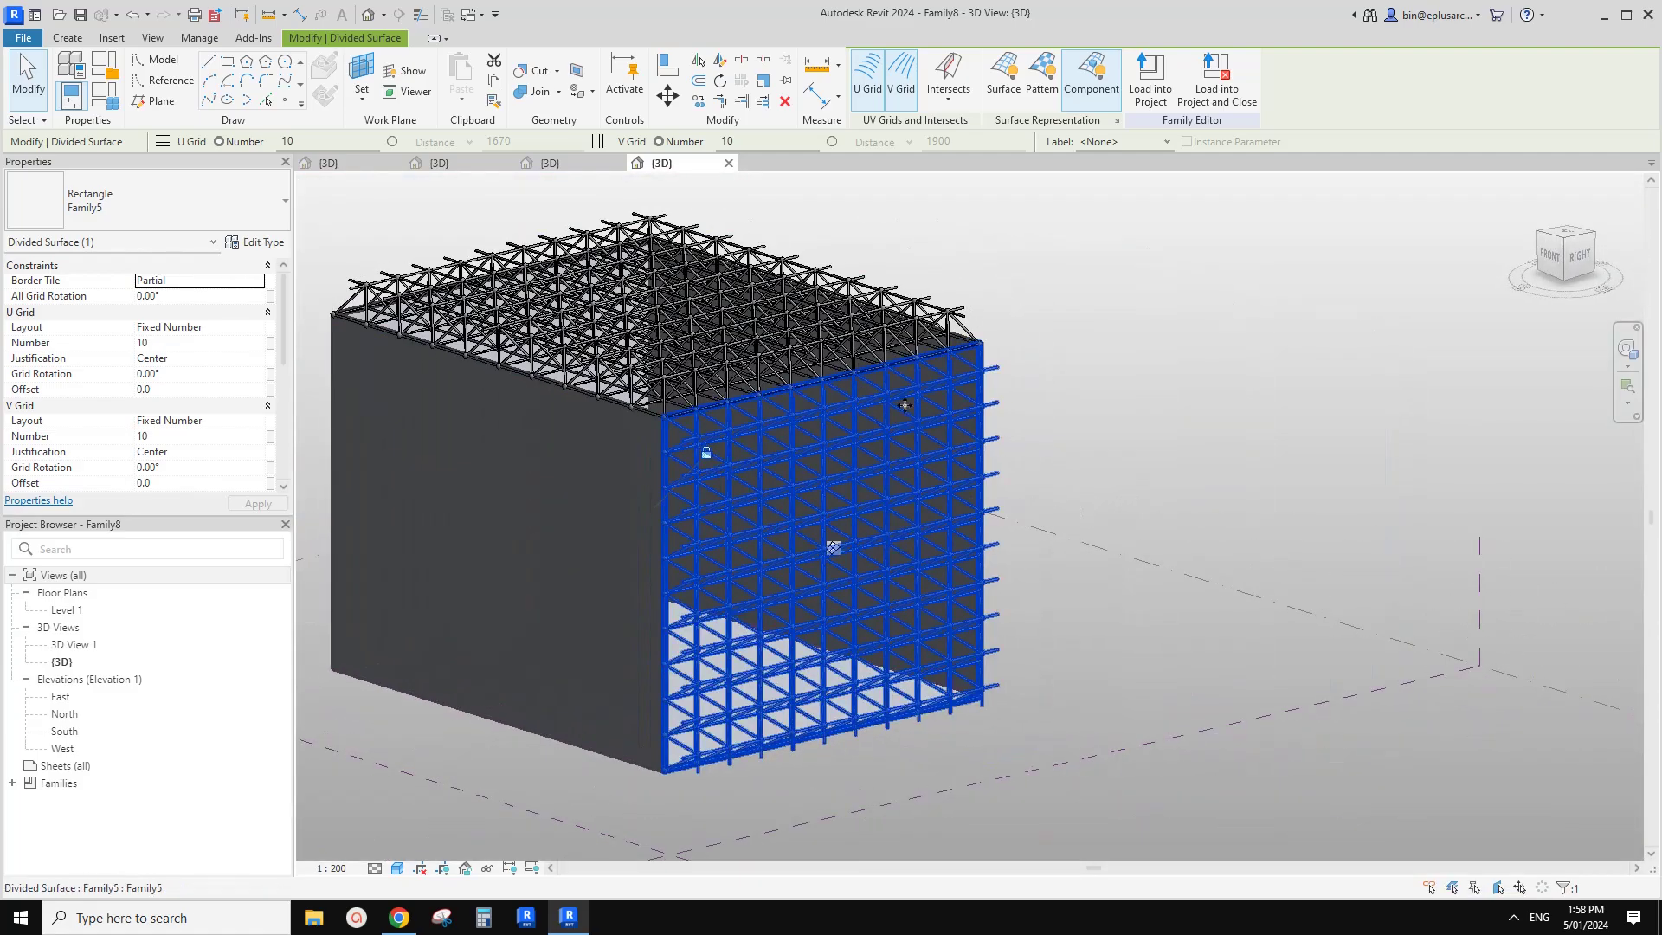
pyautogui.keyDown('shift'); pyautogui.moveTo(875, 413); pyautogui.dragTo(883, 456, button='middle'); pyautogui.keyUp('shift')
pyautogui.scroll(-1, 840, 535)
# Draw a three-point spline reference line about 20000 mm long in the open area in front of the box, and select it
pyautogui.click(165, 84)
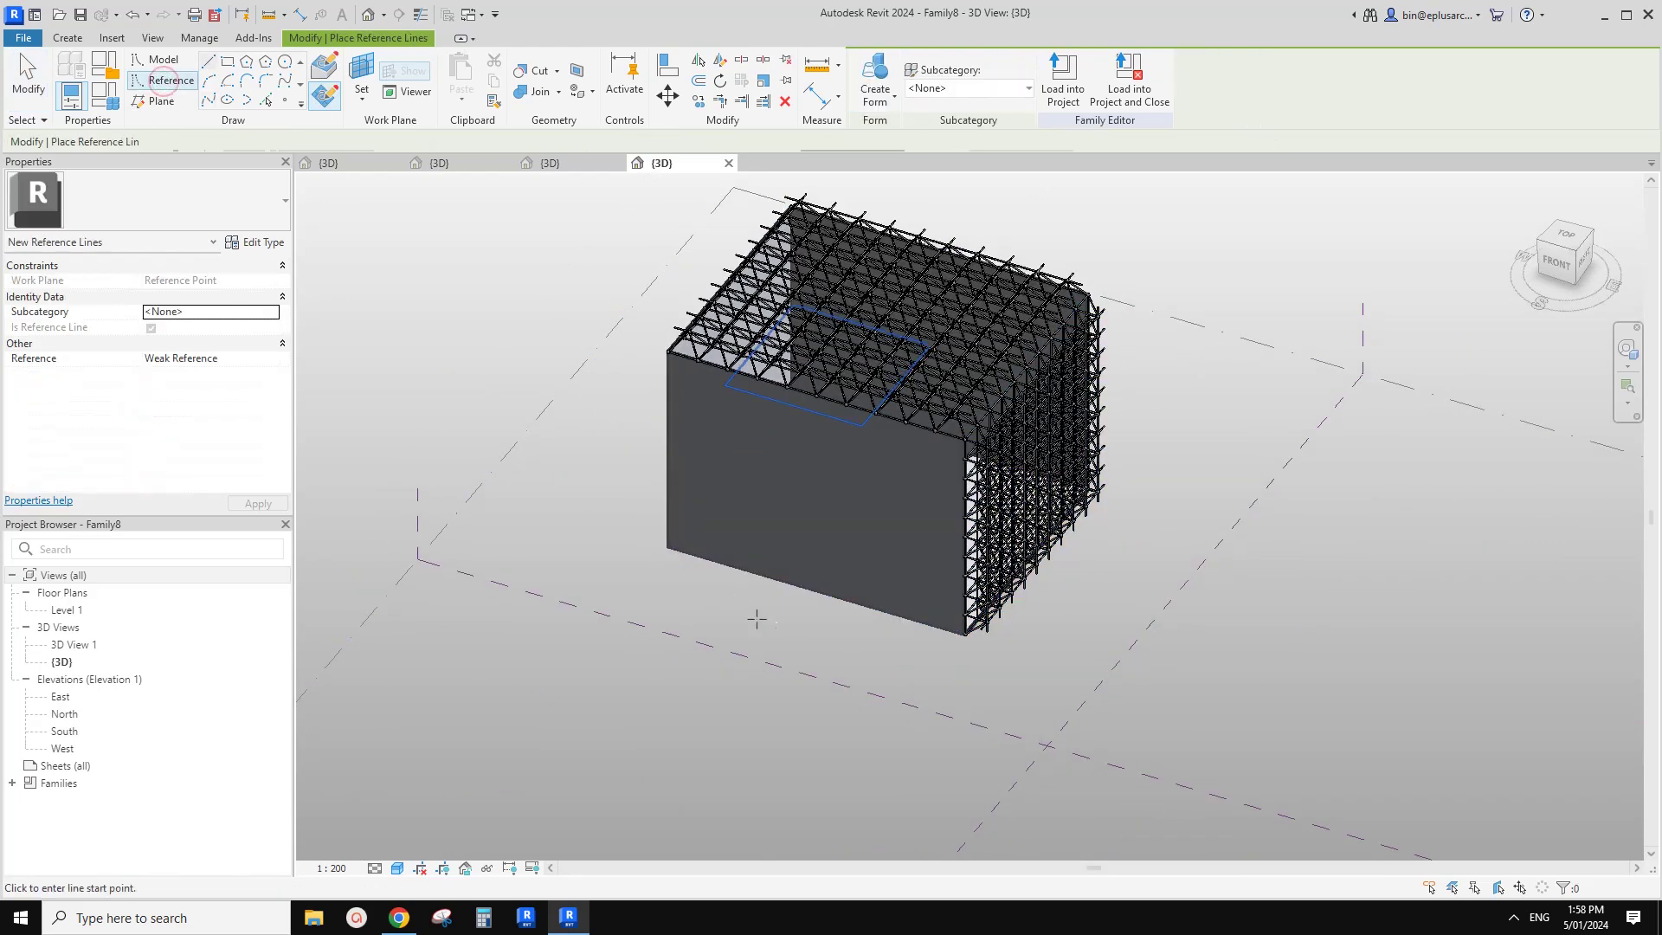
pyautogui.scroll(-2, 756, 620)
pyautogui.moveTo(756, 619); pyautogui.dragTo(827, 511, button='middle')
pyautogui.keyDown('shift'); pyautogui.moveTo(826, 511); pyautogui.dragTo(757, 578, button='middle'); pyautogui.keyUp('shift')
pyautogui.click(208, 101)
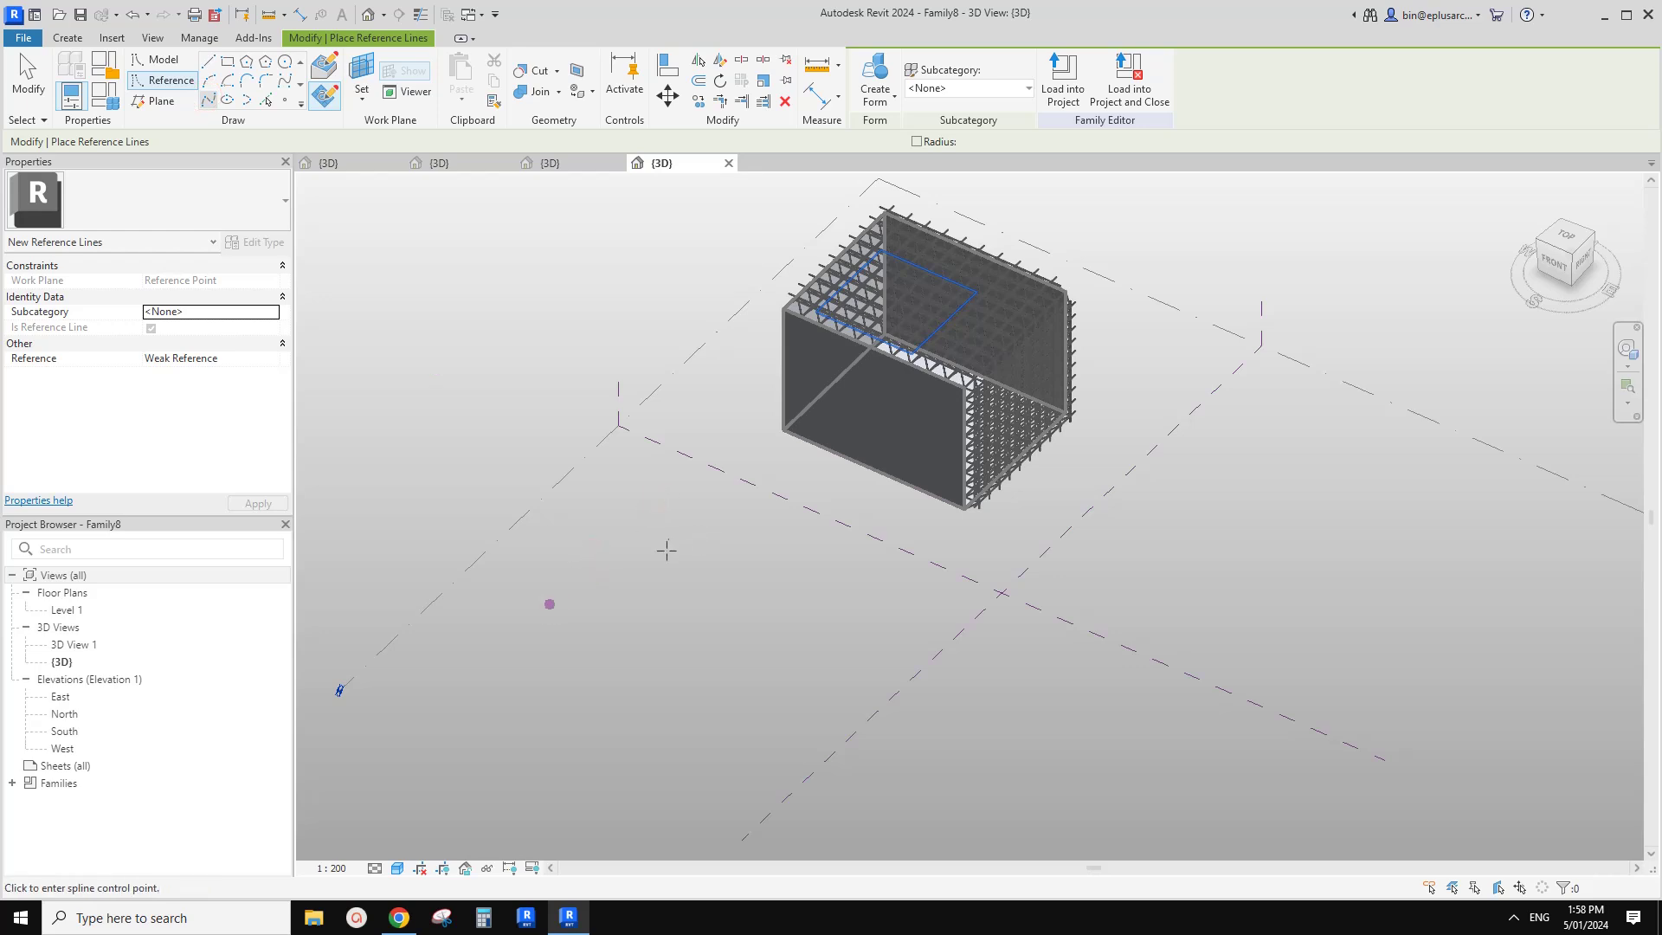
pyautogui.click(595, 555)
pyautogui.click(657, 503)
pyautogui.press('Escape')
pyautogui.press('Escape')
pyautogui.click(634, 529)
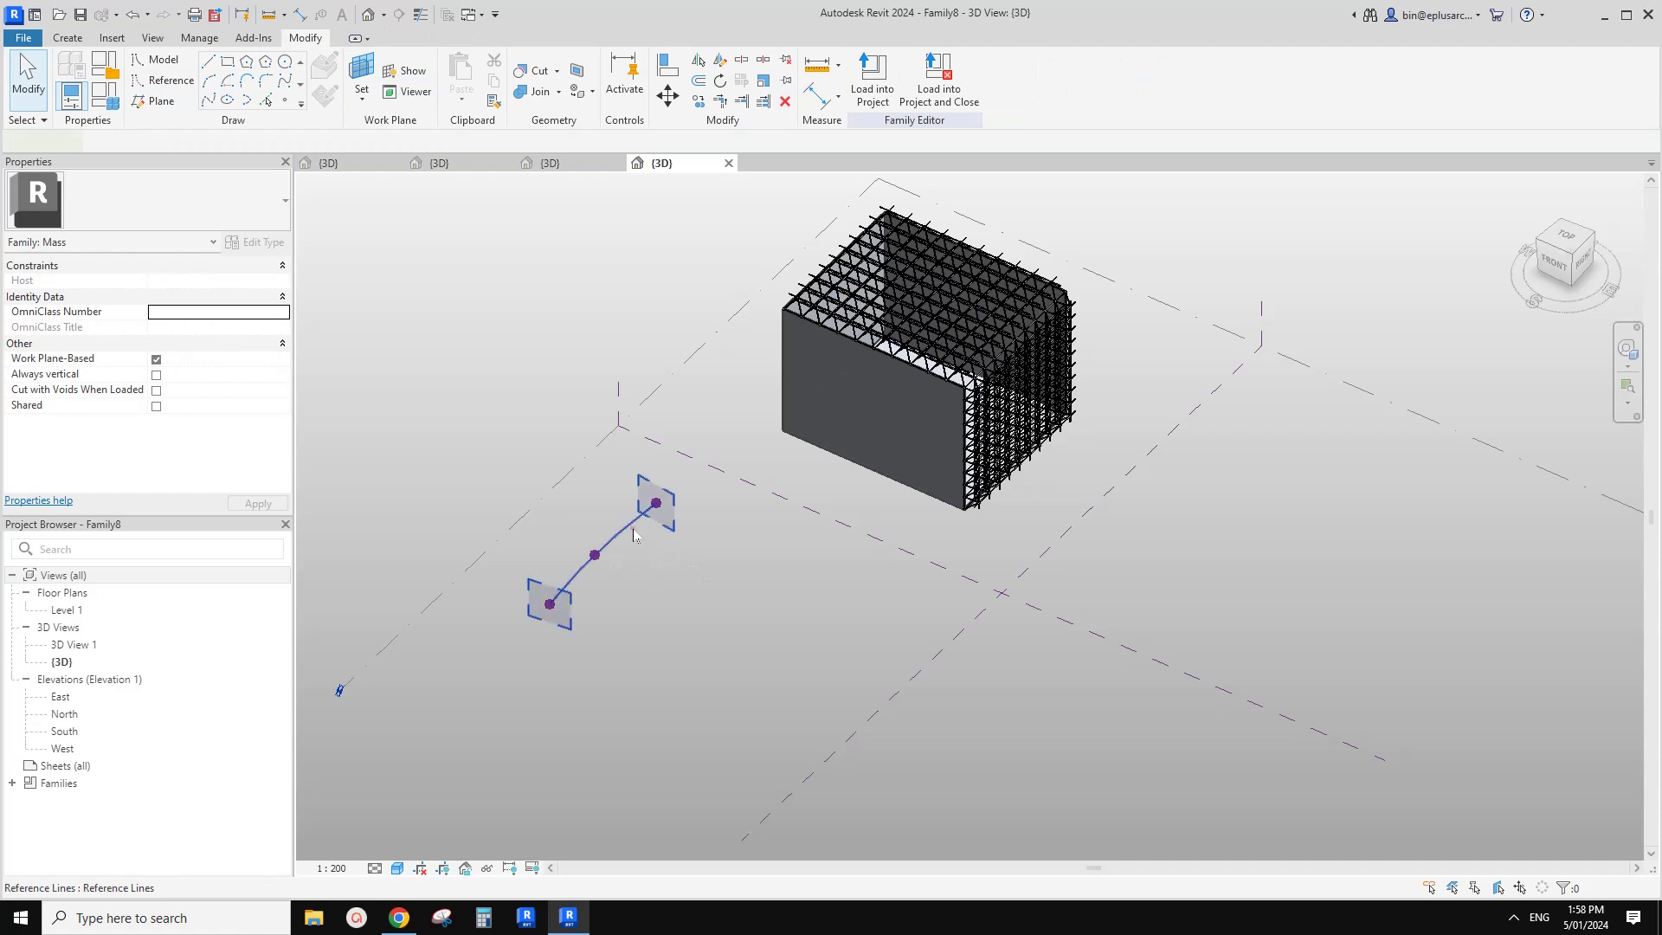
pyautogui.keyDown('shift'); pyautogui.moveTo(635, 530); pyautogui.dragTo(736, 705, button='middle'); pyautogui.keyUp('shift')
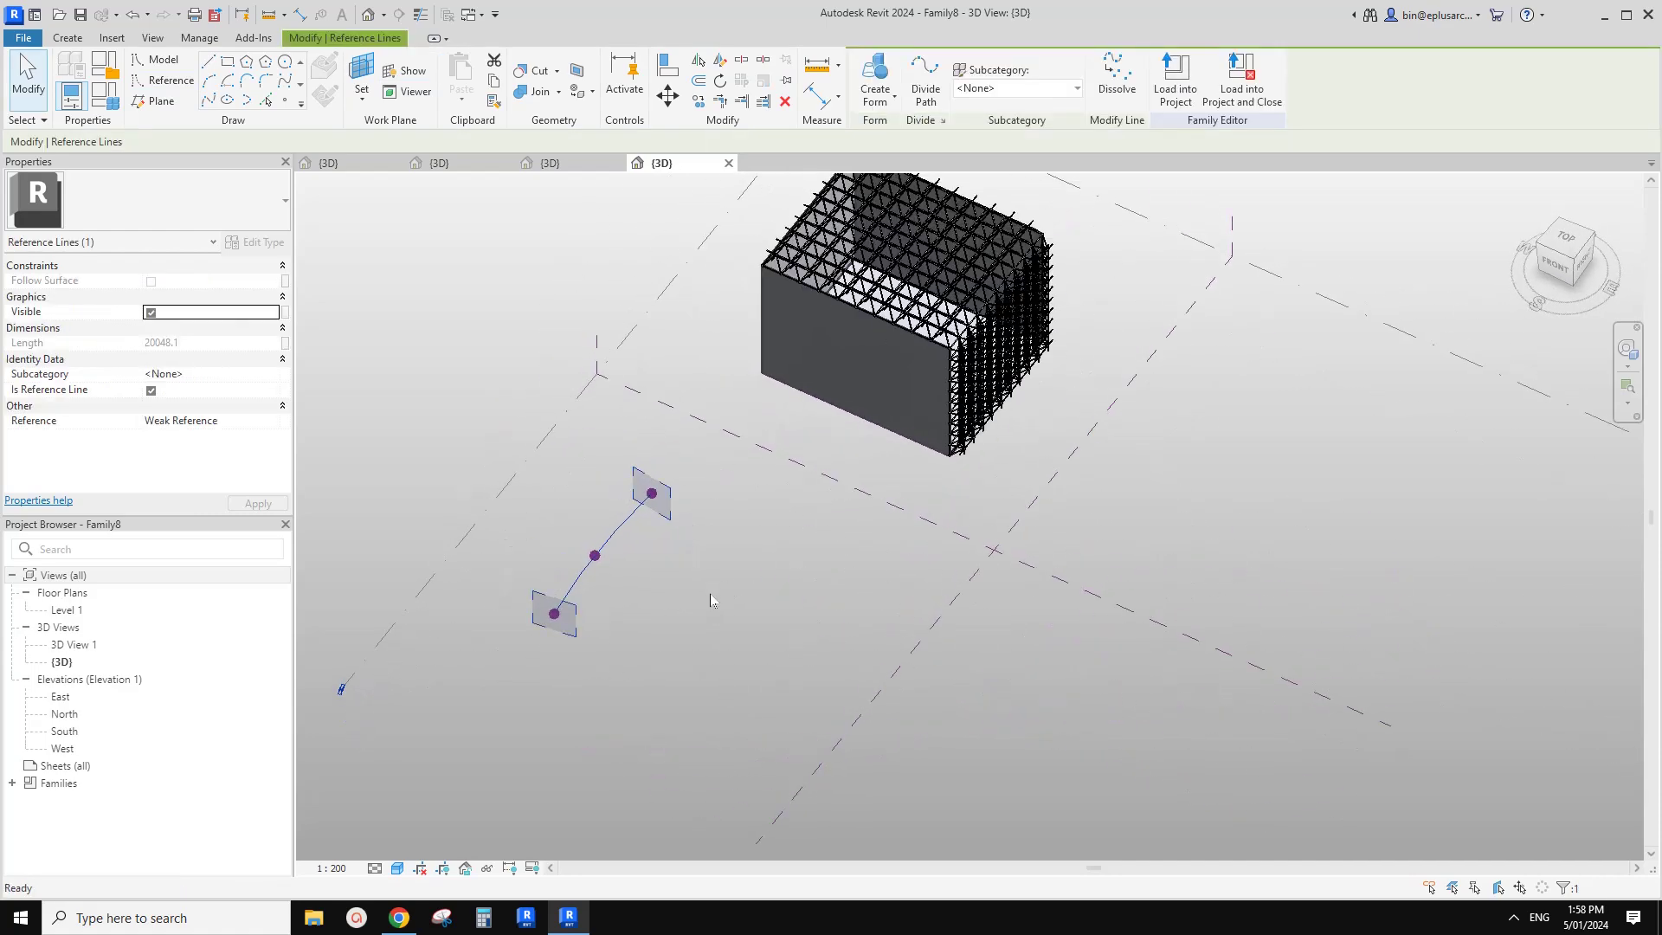
# Replace the selected spline with a three-point spline reference line about 23800 mm long, drawn on the Level 1 work plane
pyautogui.press('Delete')
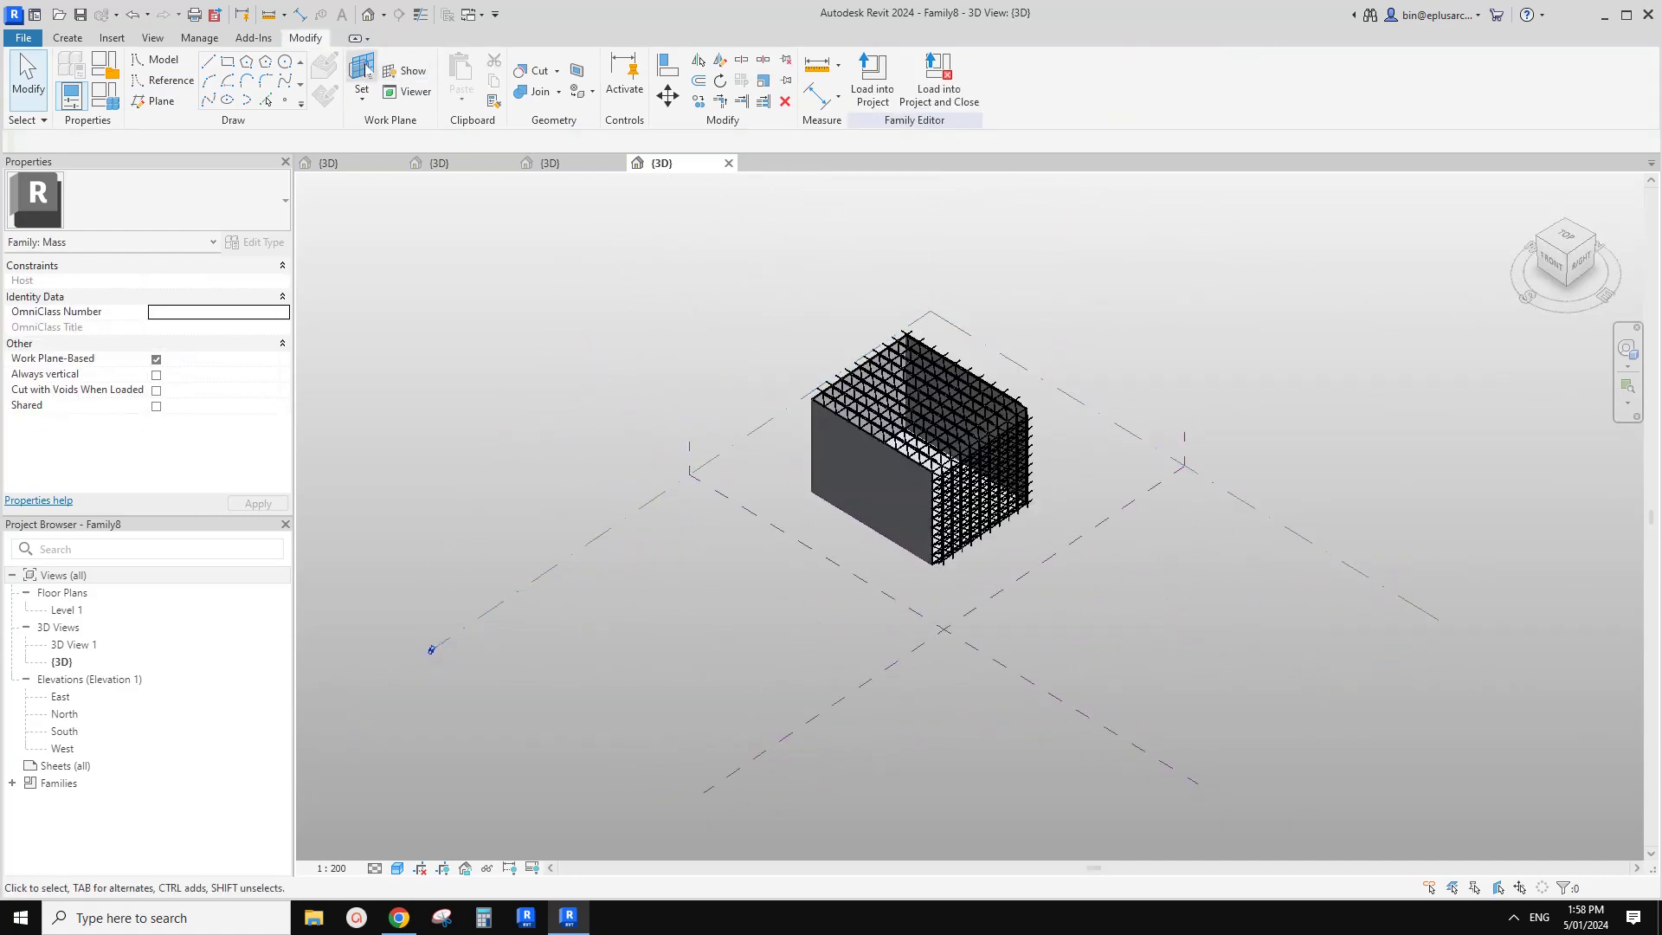
pyautogui.click(363, 69)
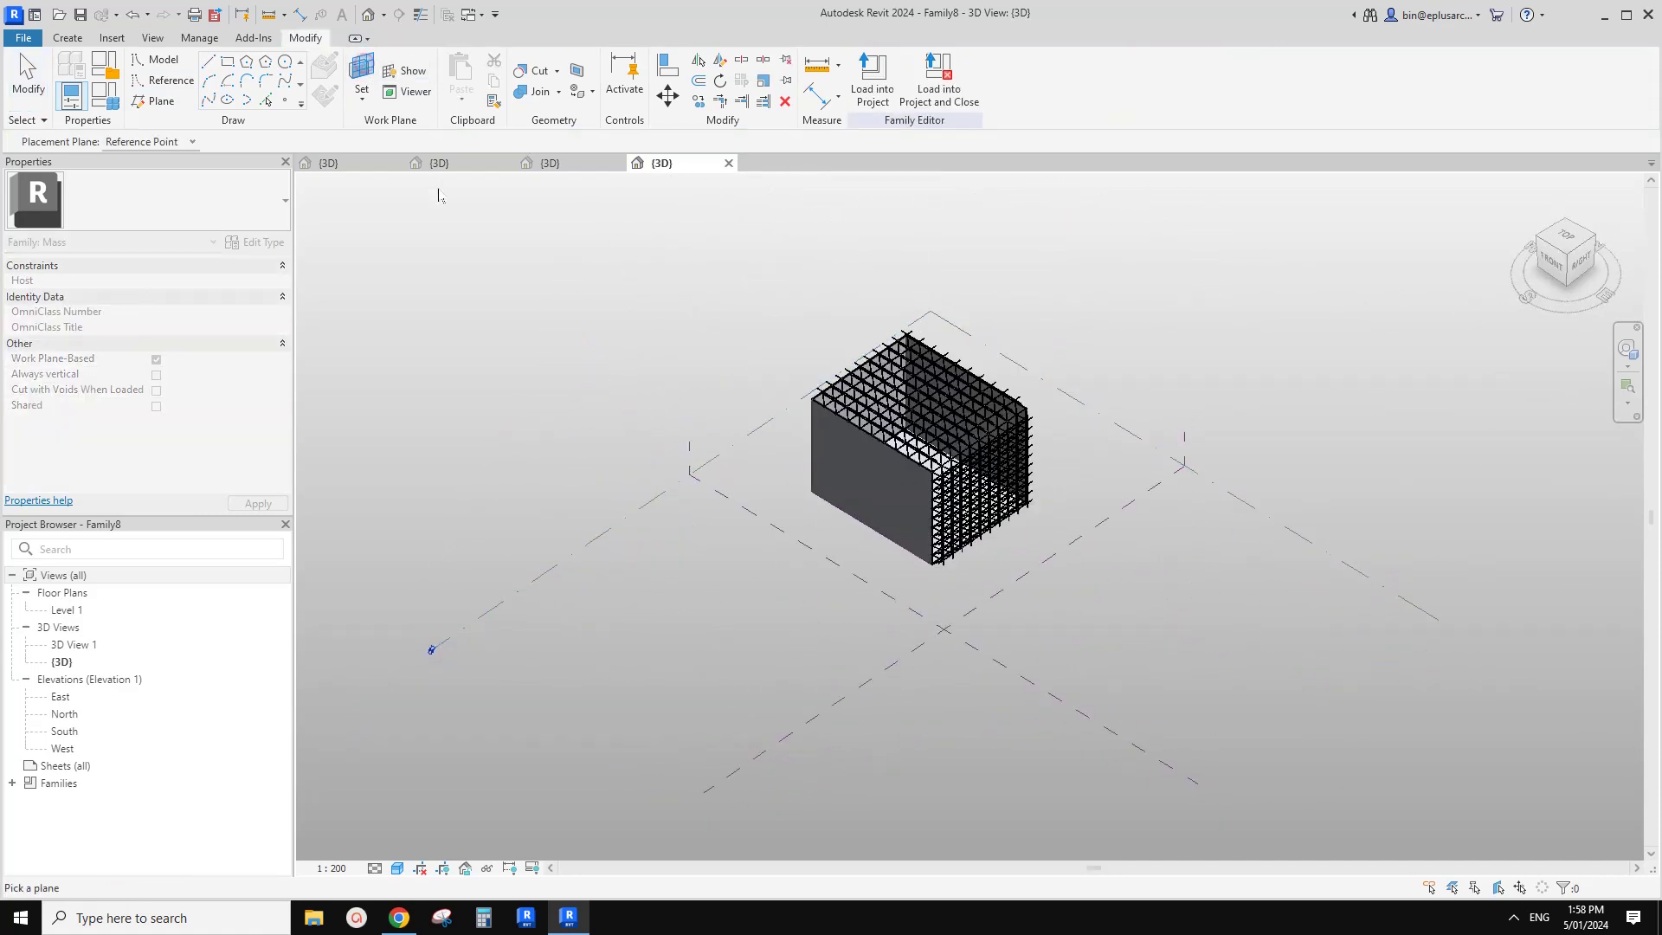
pyautogui.click(742, 436)
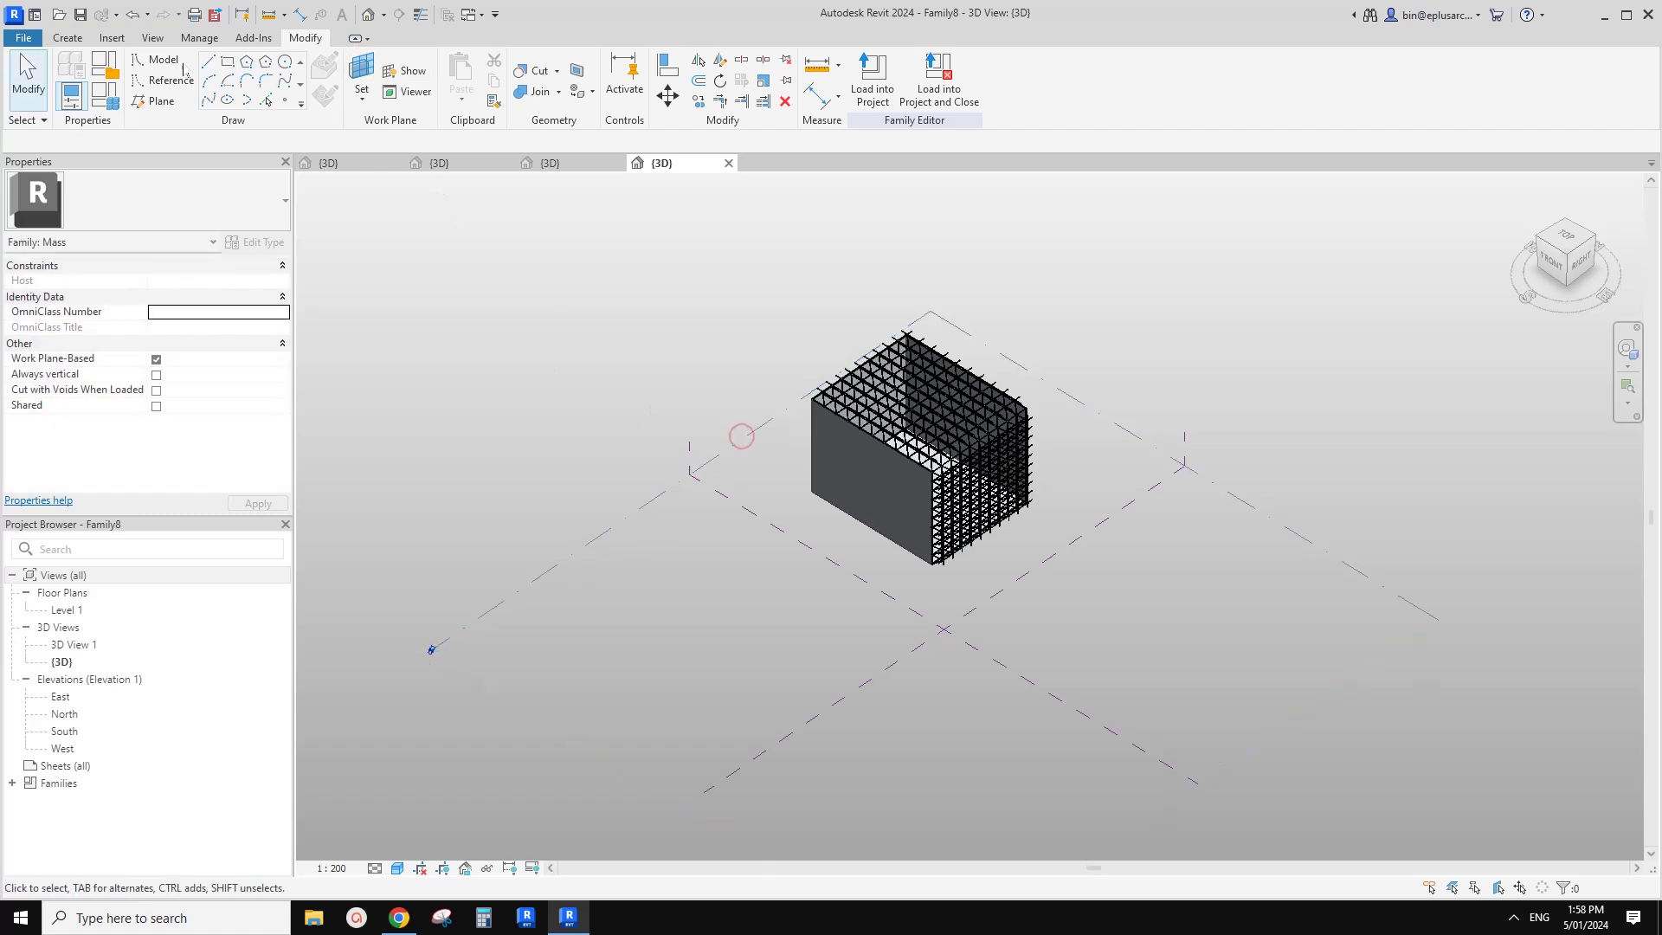
pyautogui.click(164, 81)
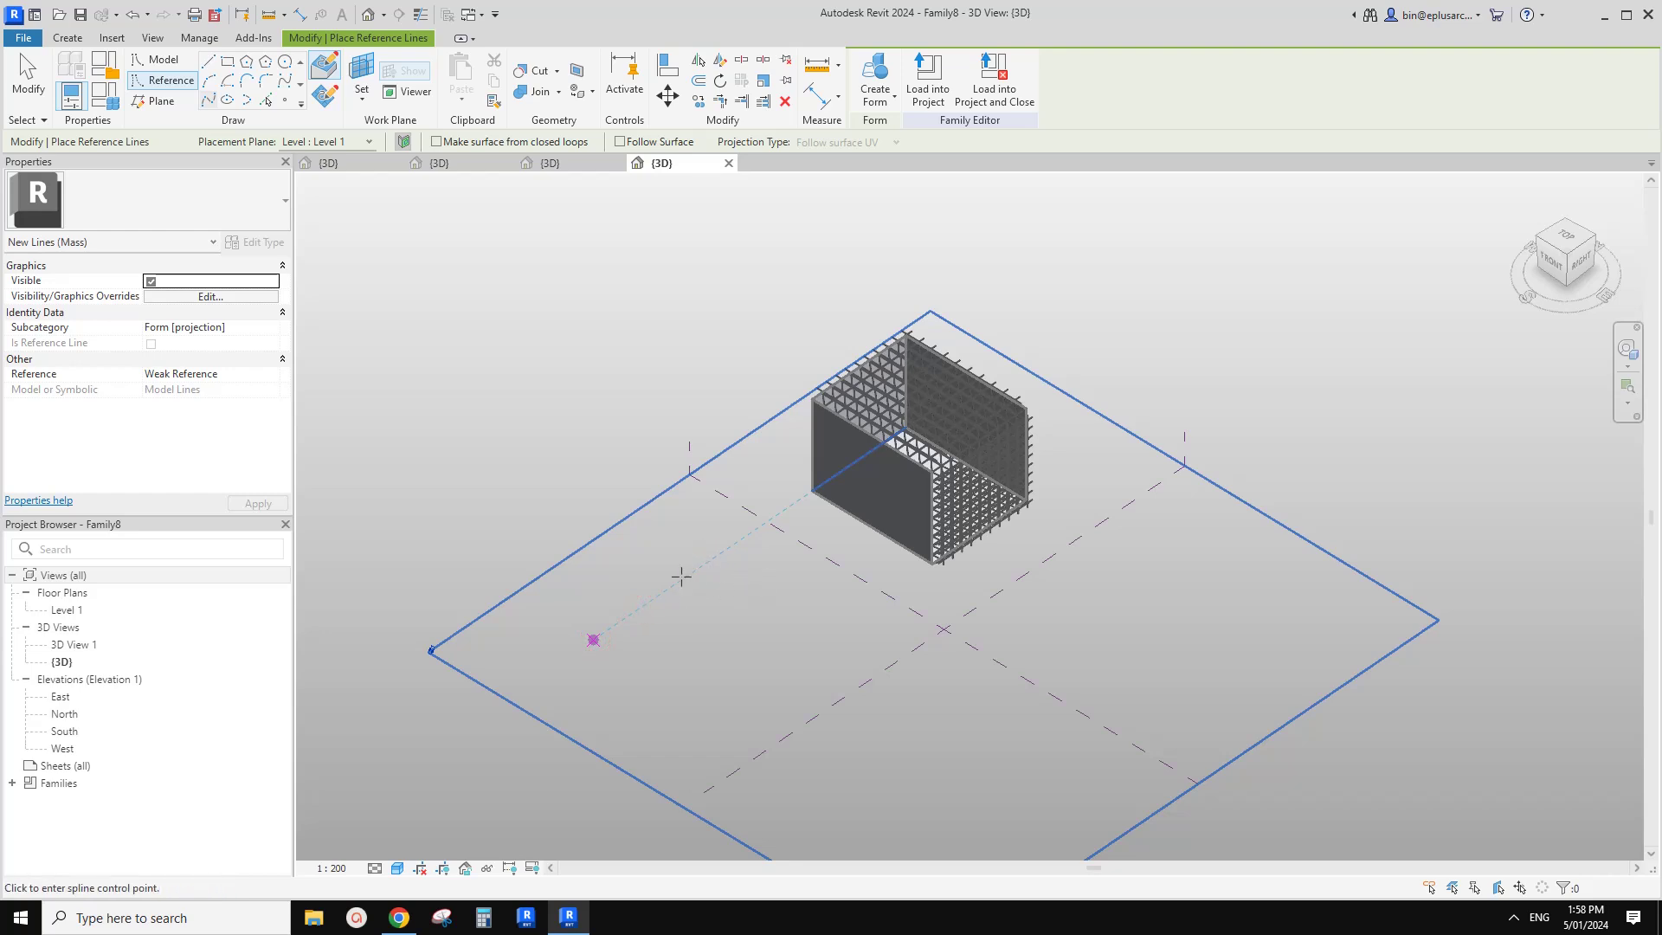
pyautogui.click(714, 582)
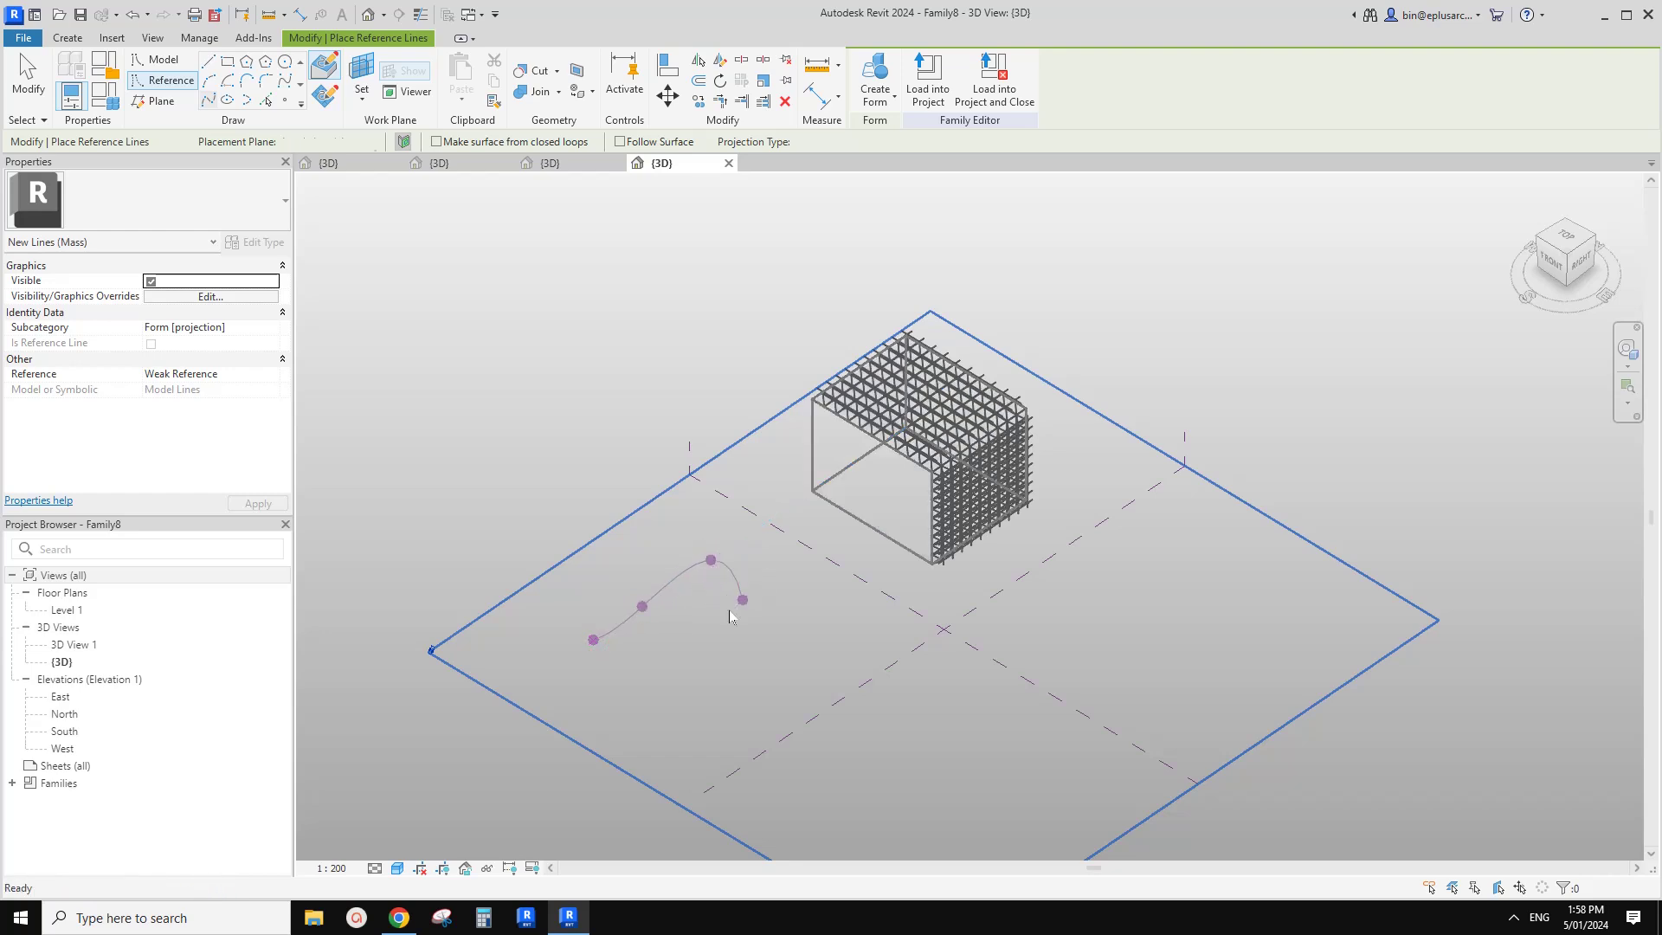
pyautogui.press('Escape')
pyautogui.press('Escape')
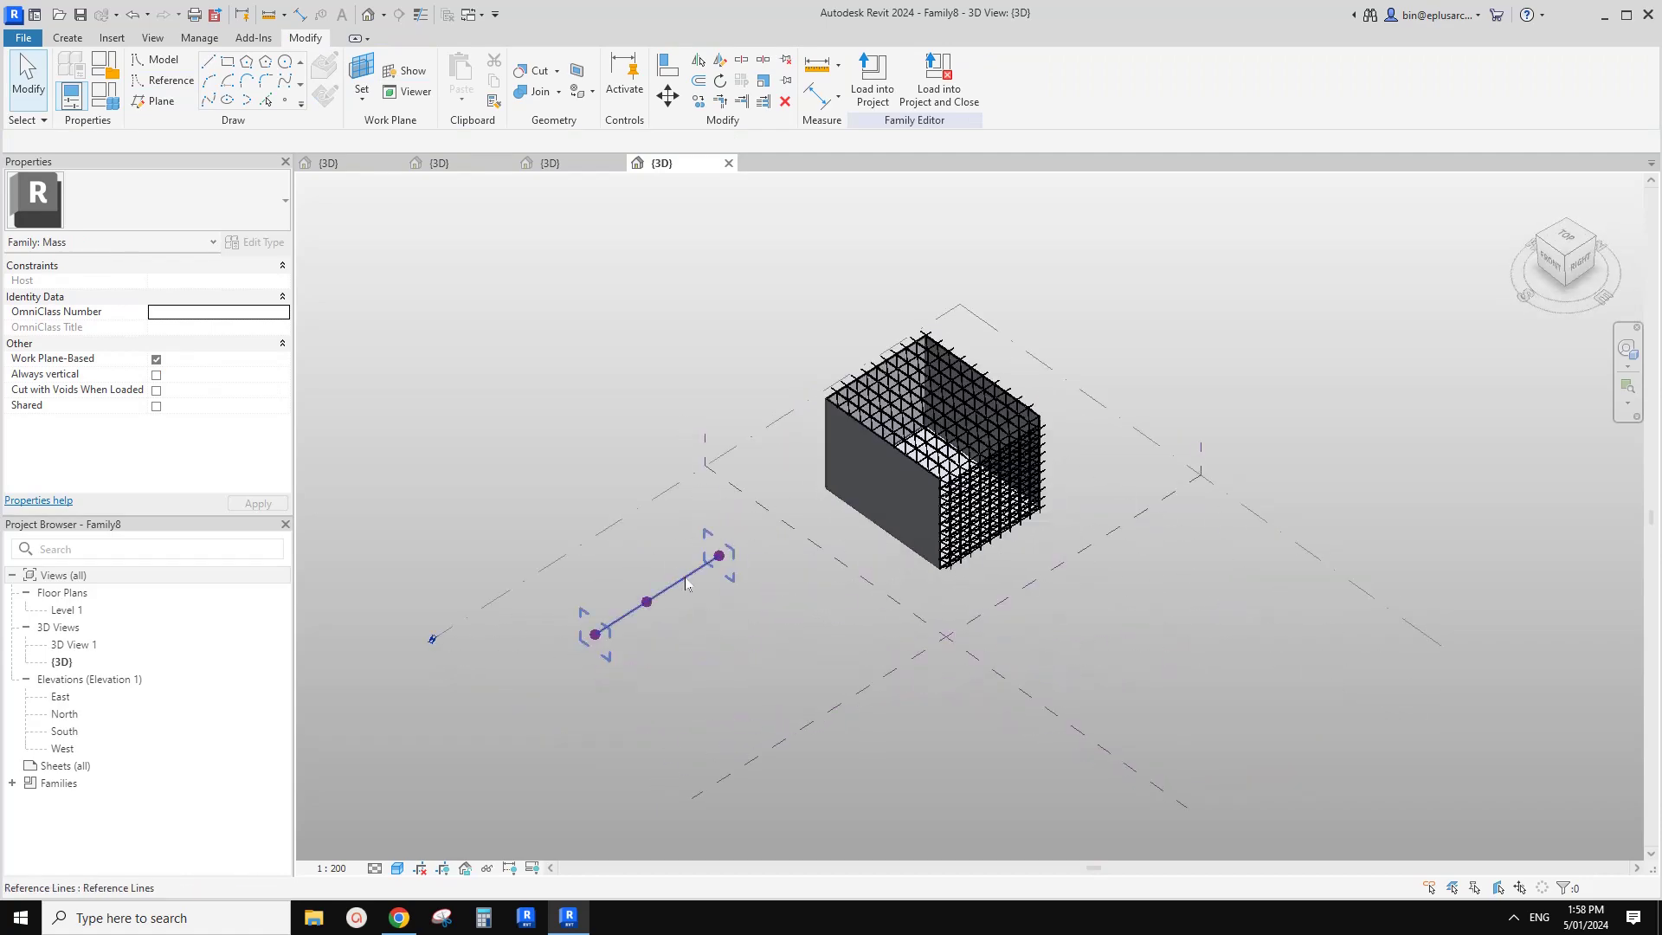
# Copy the spline reference line twice, spacing the copies out sideways to form three parallel reference lines on the ground
pyautogui.click(684, 583)
pyautogui.scroll(2, 684, 579)
pyautogui.press('c')
pyautogui.press('o')
pyautogui.click(654, 617)
pyautogui.click(731, 683)
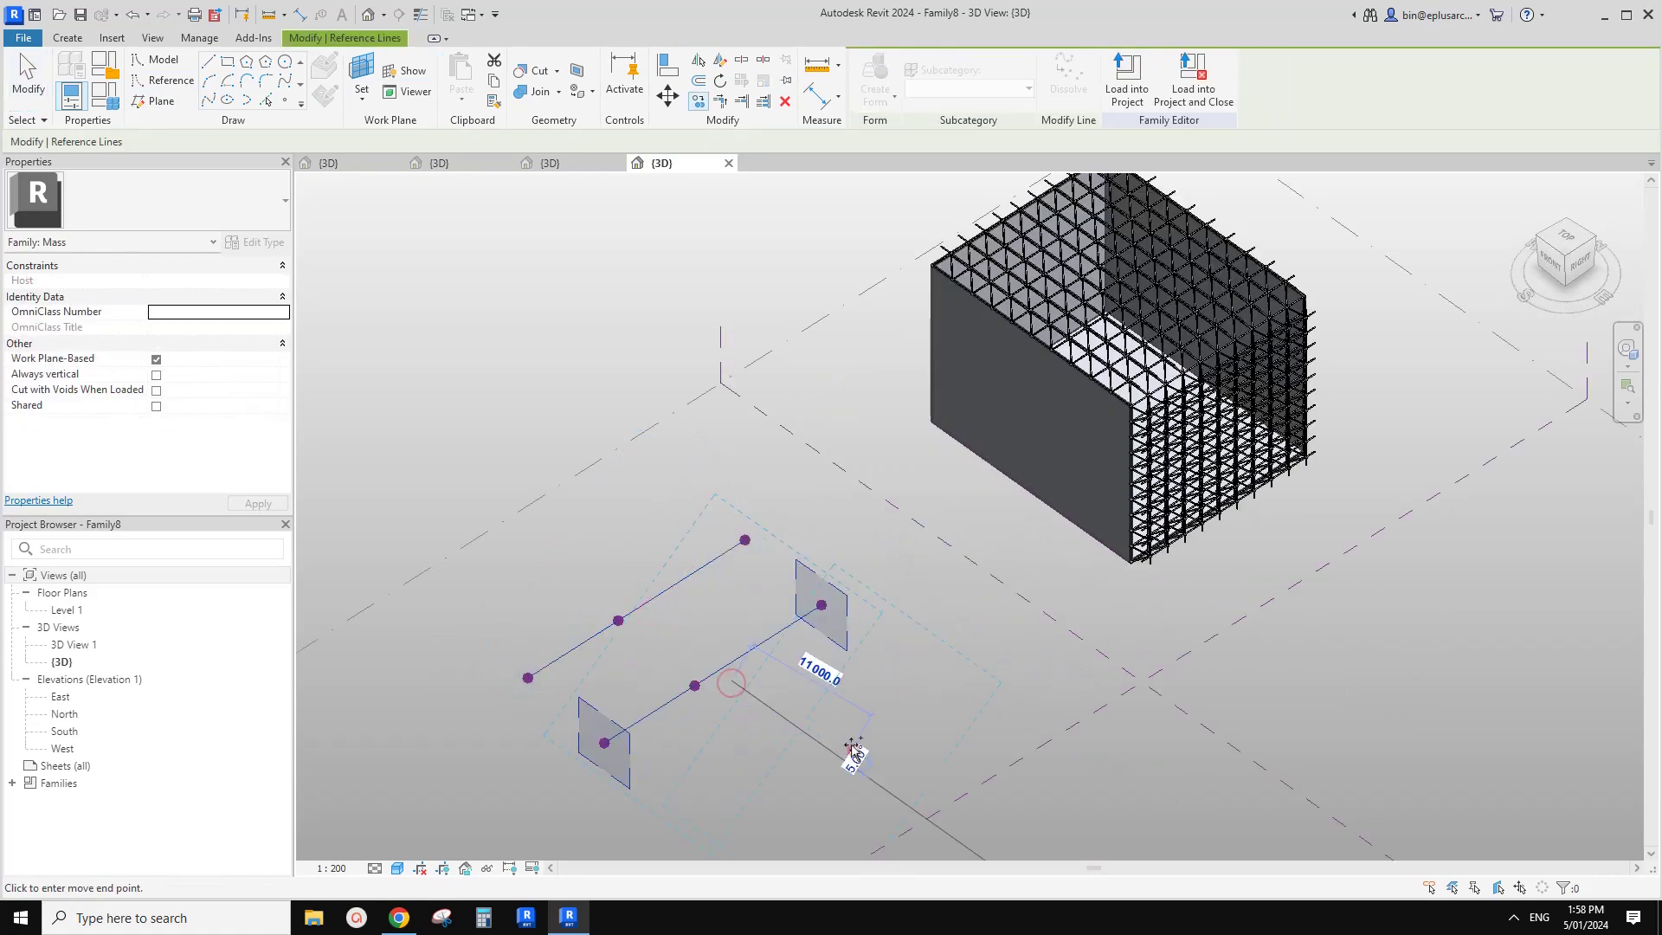
pyautogui.click(851, 753)
pyautogui.click(861, 727)
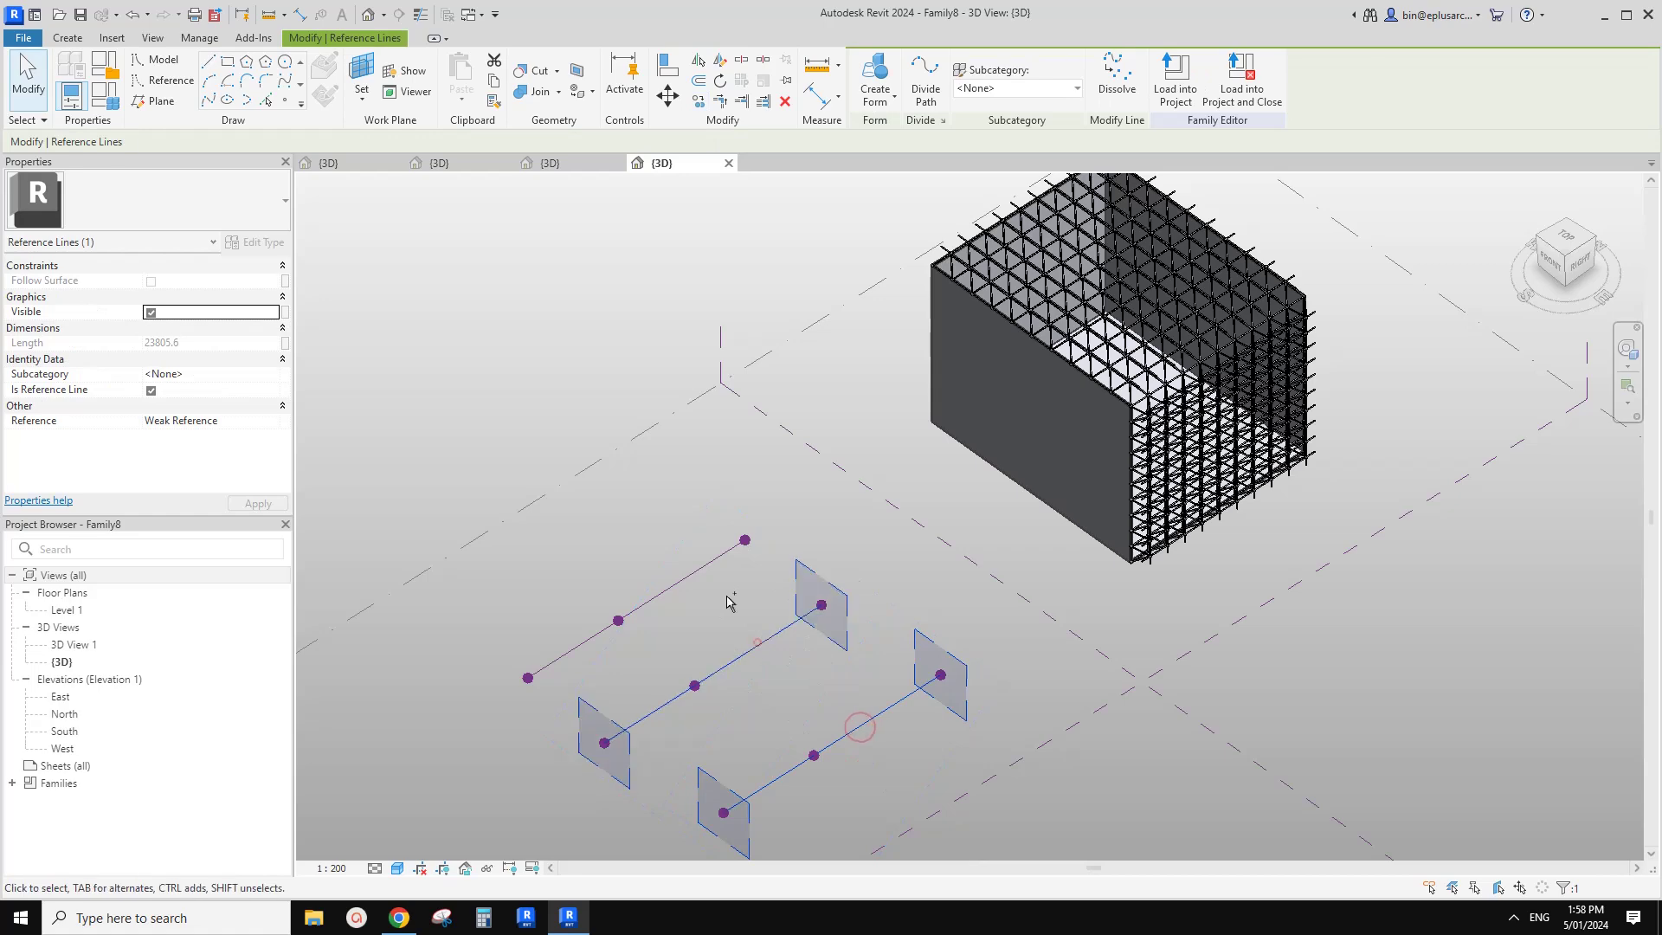
# Create a surface form through the three reference lines and raise the middle spline's centre point to an offset of about 5890 mm
pyautogui.keyDown('ctrl'); pyautogui.click(701, 568); pyautogui.keyUp('ctrl')
pyautogui.click(874, 62)
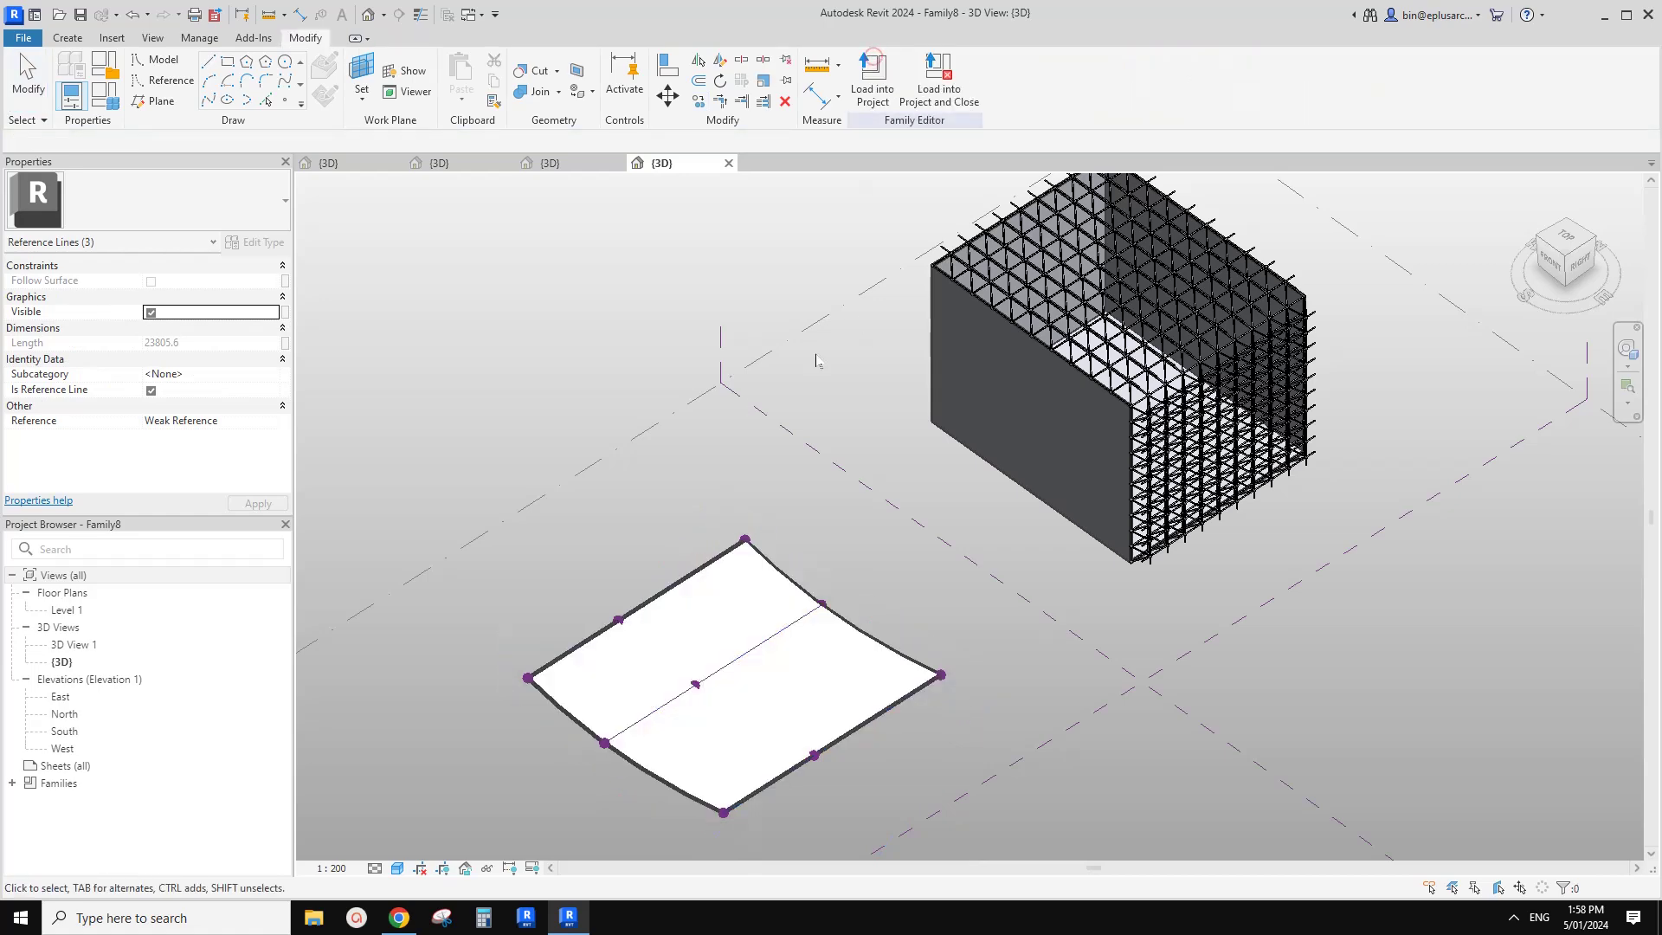
pyautogui.click(816, 360)
pyautogui.scroll(4, 678, 519)
pyautogui.click(653, 494)
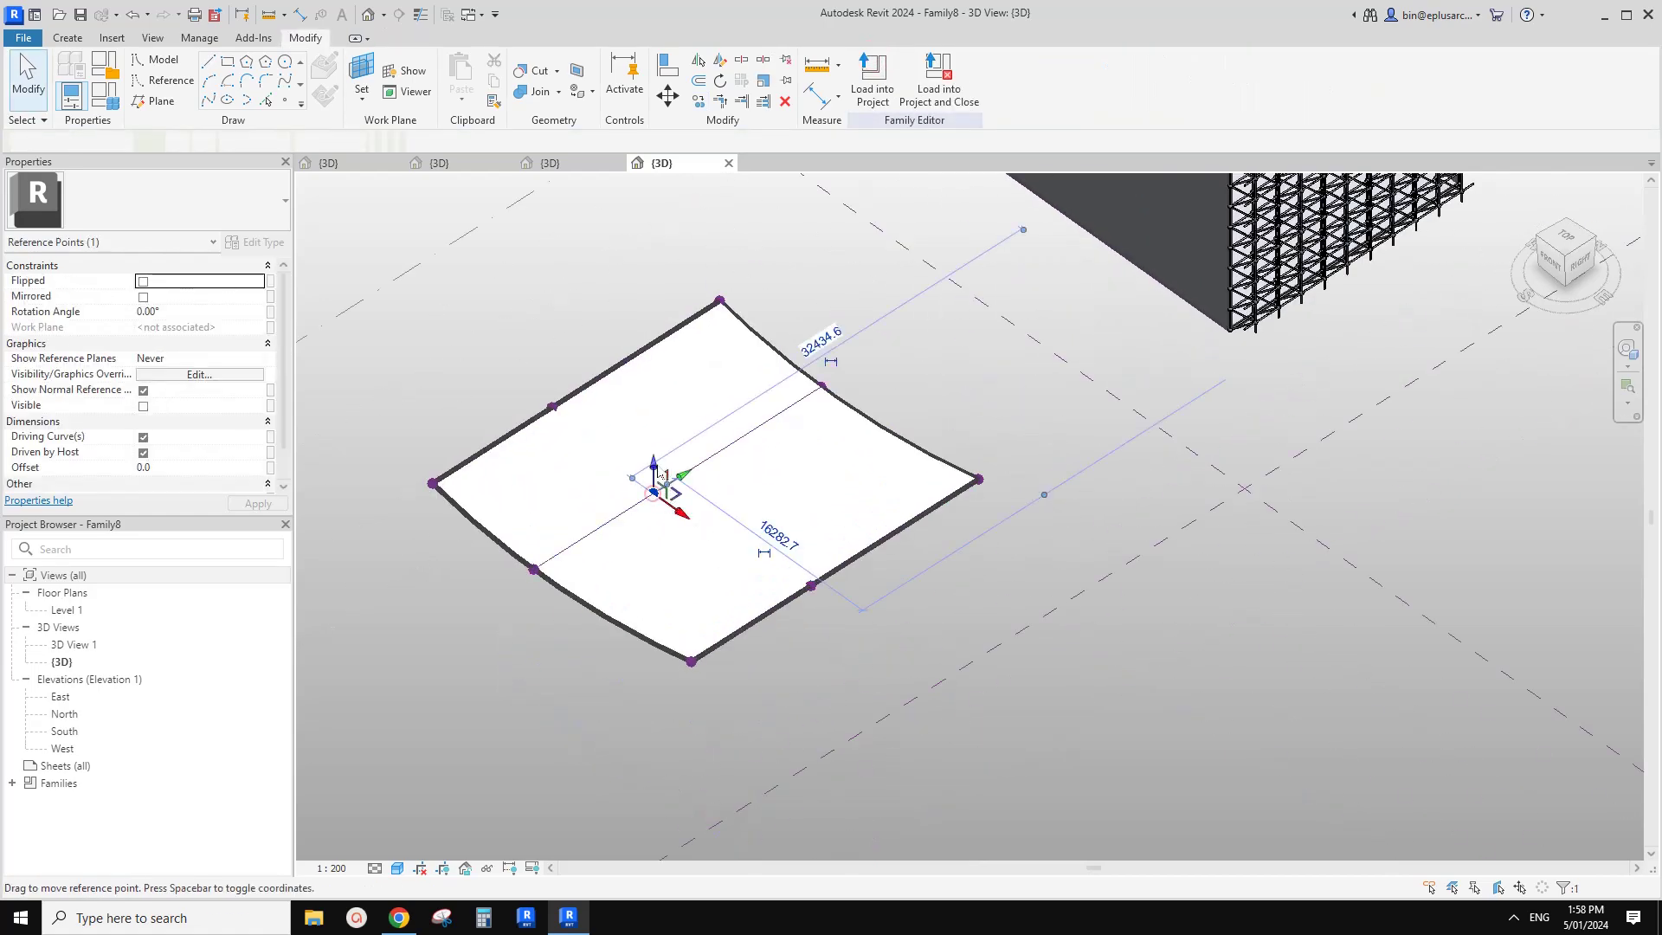
pyautogui.moveTo(653, 464); pyautogui.dragTo(654, 394)
pyautogui.keyDown('shift'); pyautogui.moveTo(762, 433); pyautogui.dragTo(676, 501, button='middle'); pyautogui.keyUp('shift')
# Divide the curved surface and set both its U grid and V grid number to 5
pyautogui.click(767, 495)
pyautogui.click(969, 70)
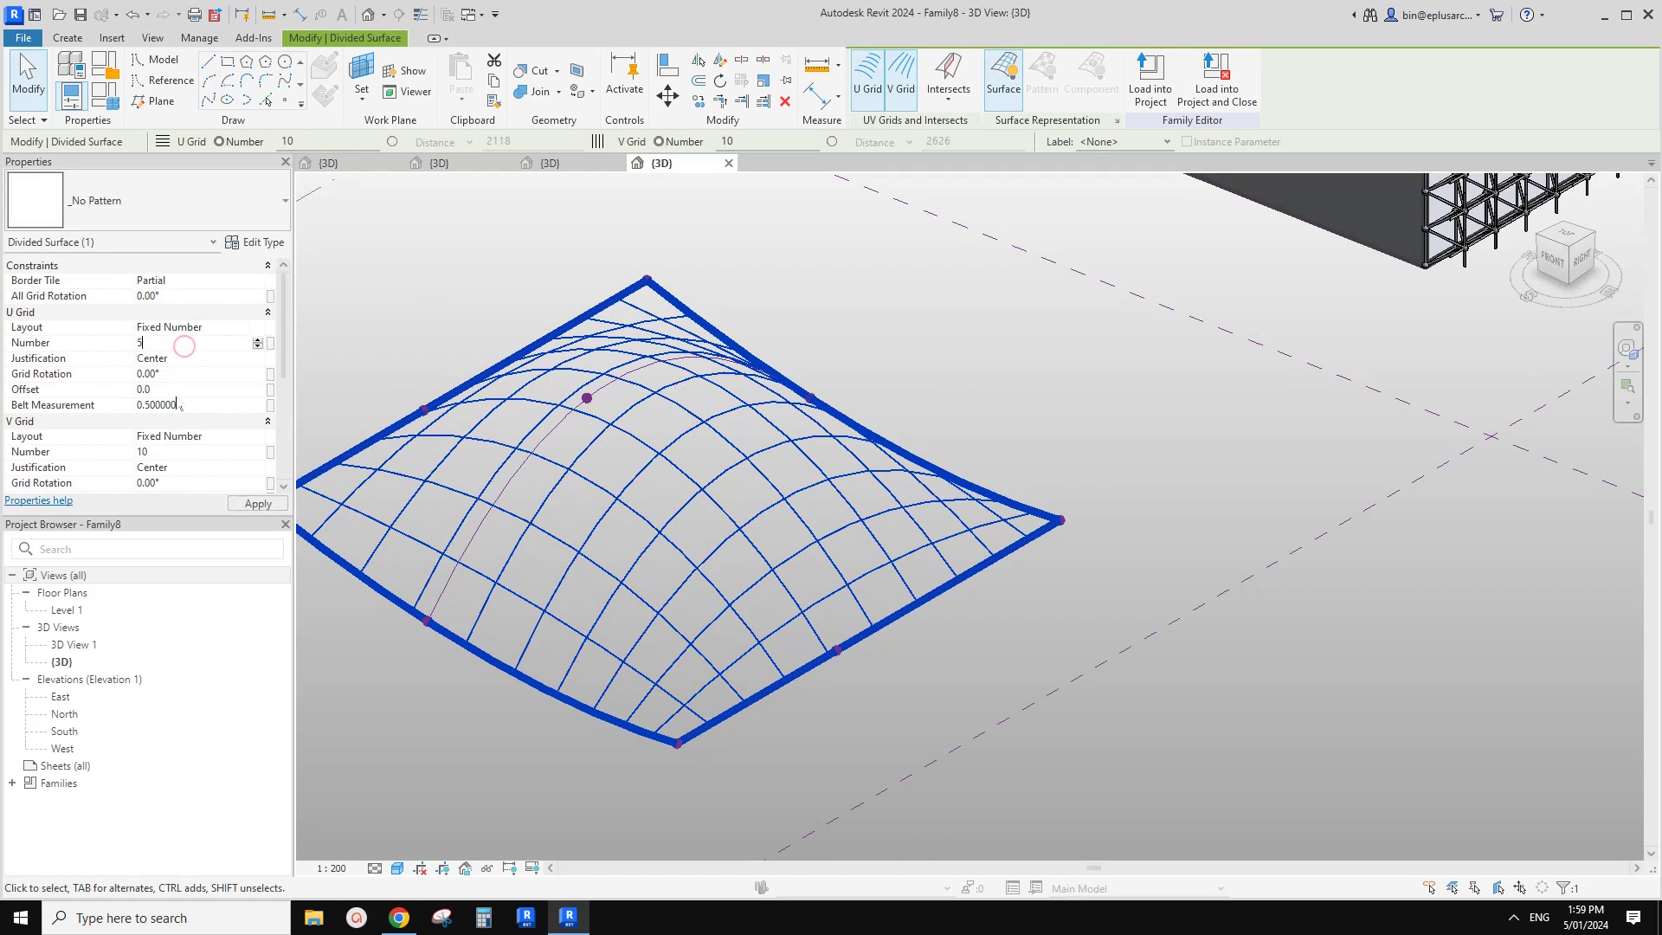
pyautogui.scroll(-2, 750, 456)
pyautogui.moveTo(750, 456); pyautogui.dragTo(738, 482, button='middle')
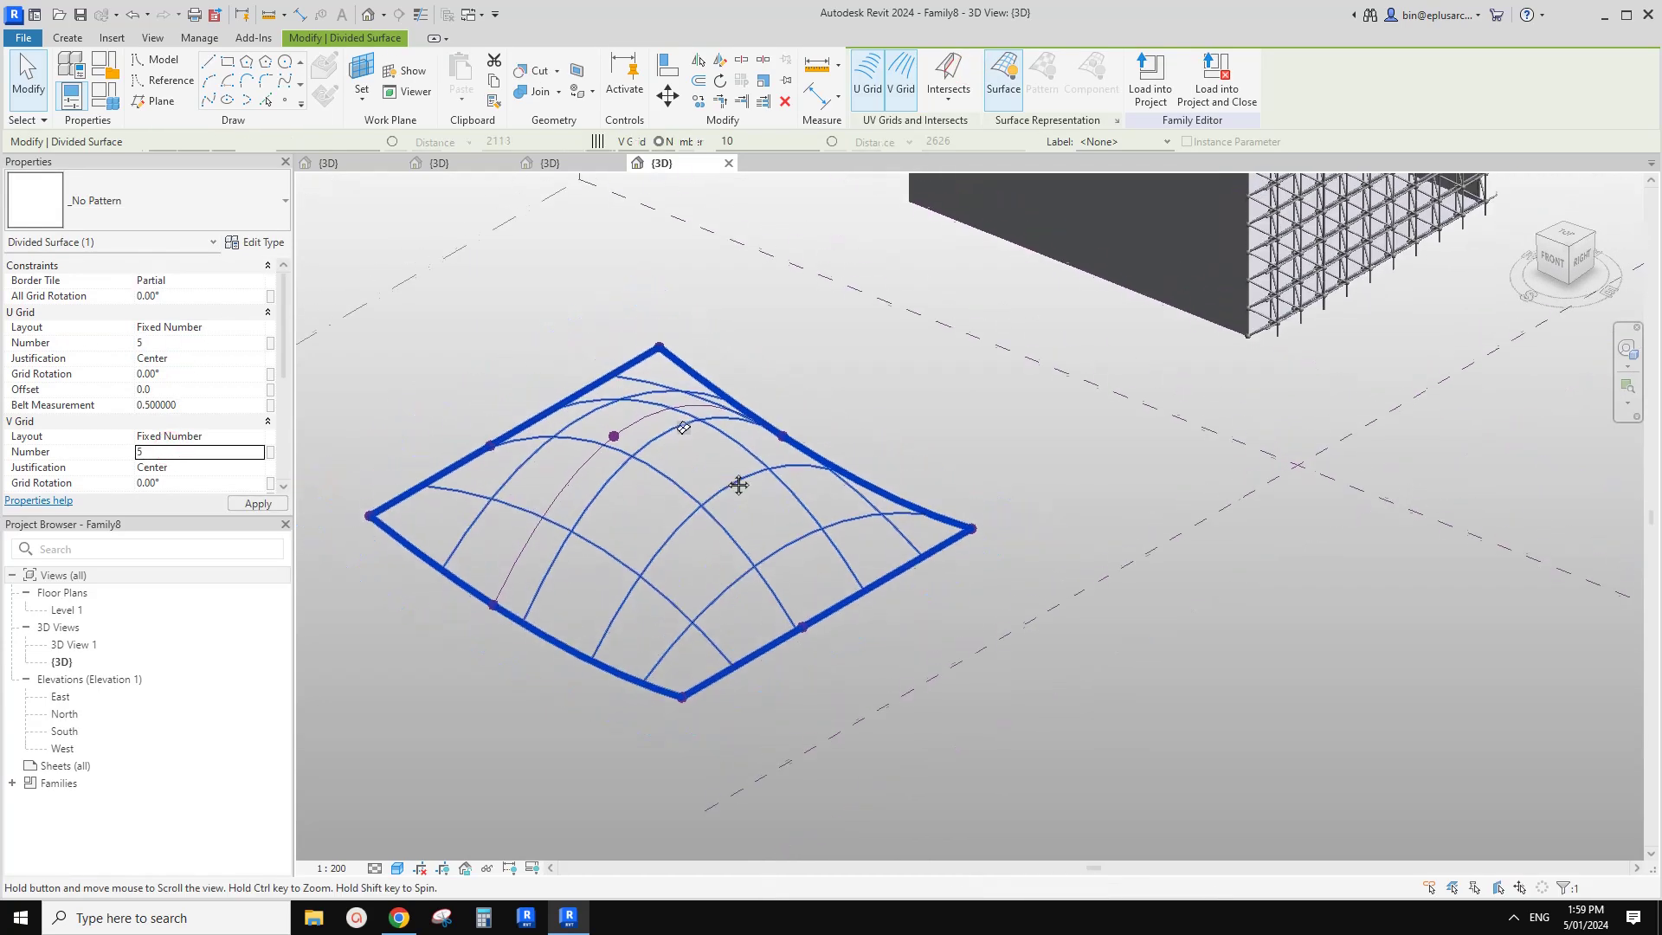
pyautogui.scroll(-2, 785, 470)
pyautogui.press('Escape')
# Compare the truss-covered top and side of the box with the divided curved surface in front of it
pyautogui.moveTo(909, 532); pyautogui.dragTo(780, 665, button='middle')
pyautogui.moveTo(1151, 336); pyautogui.dragTo(1098, 390, button='middle')
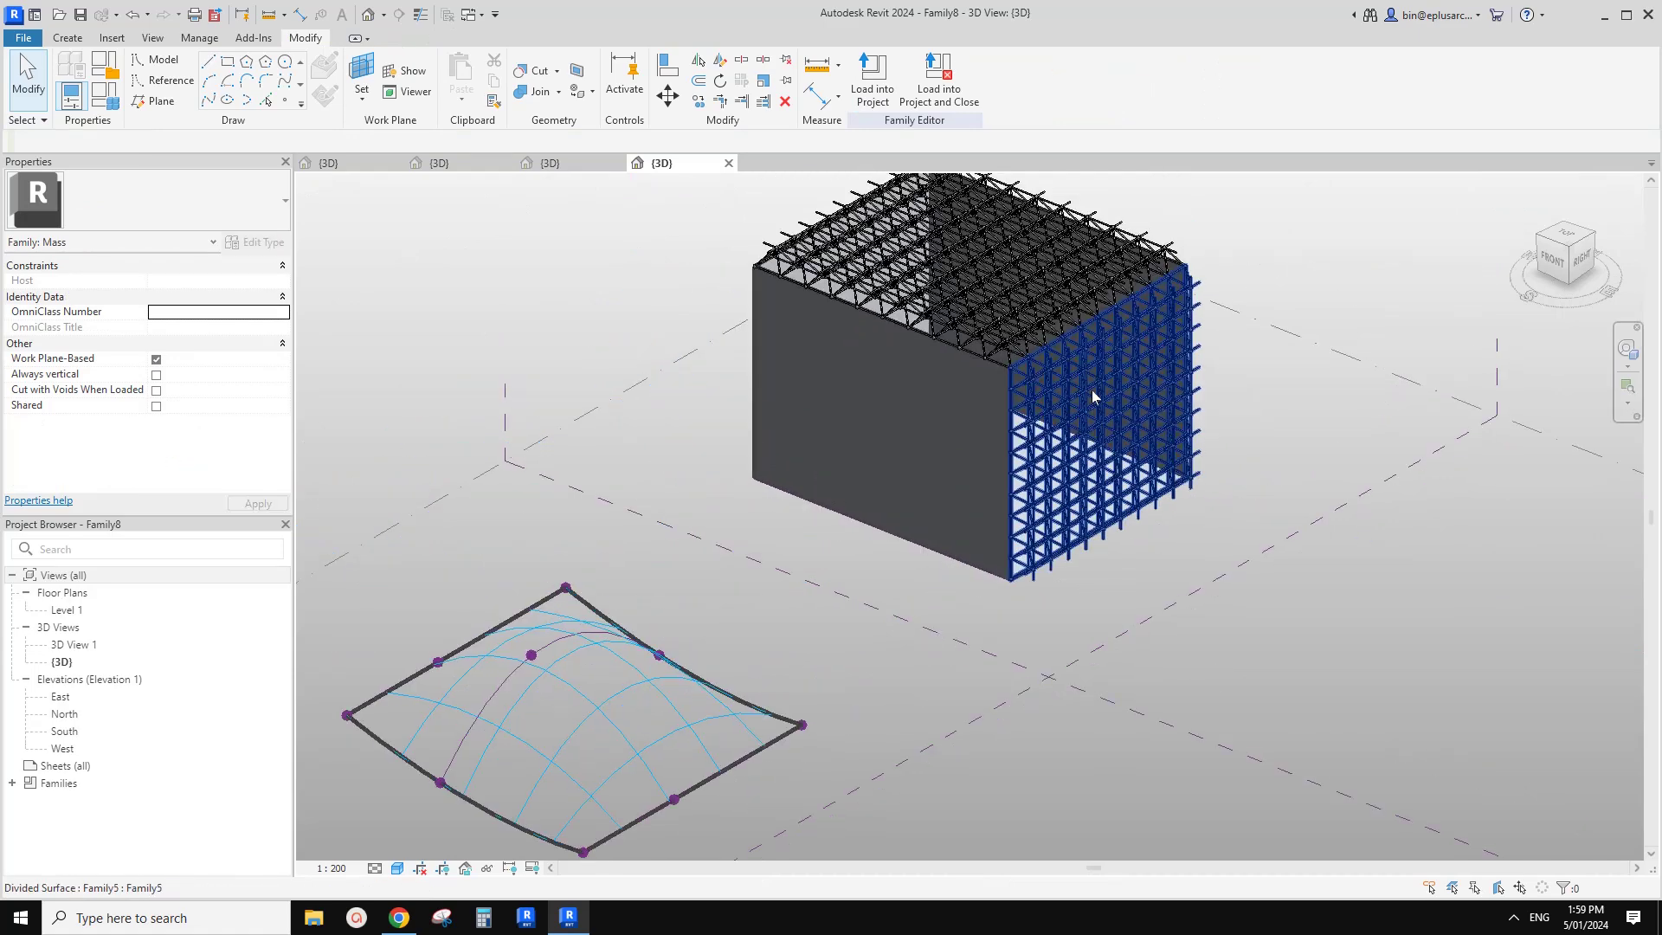
pyautogui.scroll(1, 1076, 372)
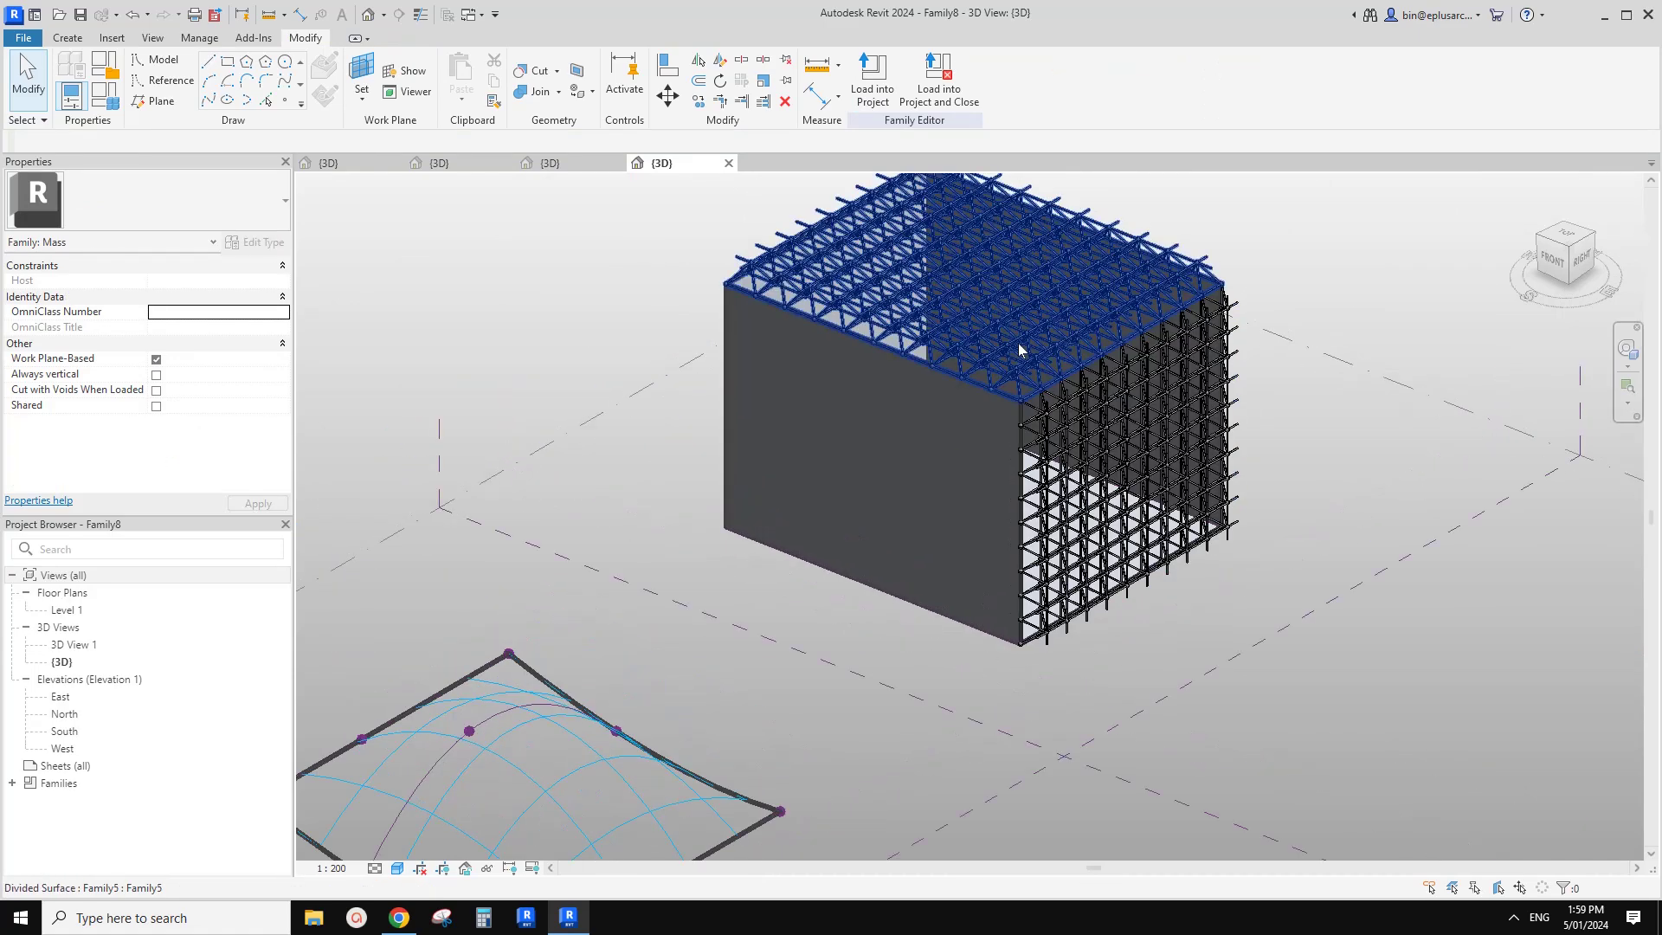
pyautogui.scroll(-1, 990, 345)
pyautogui.moveTo(948, 354); pyautogui.dragTo(1092, 289, button='middle')
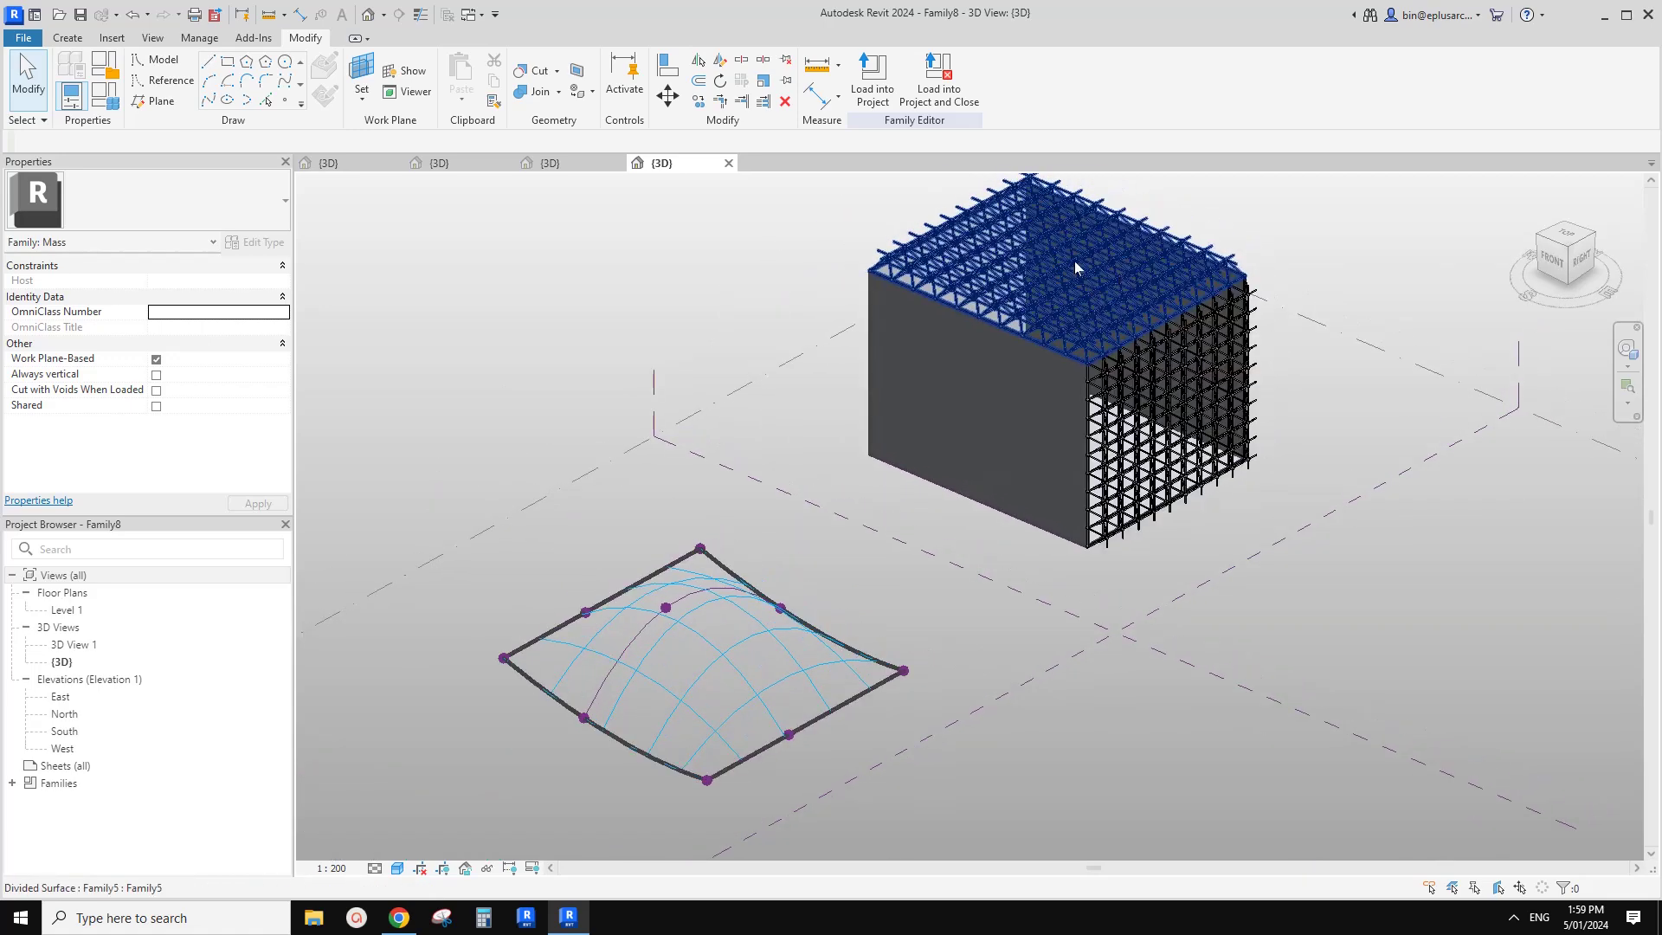
pyautogui.scroll(5, 744, 587)
pyautogui.moveTo(647, 659); pyautogui.dragTo(701, 528, button='middle')
pyautogui.scroll(-1, 661, 610)
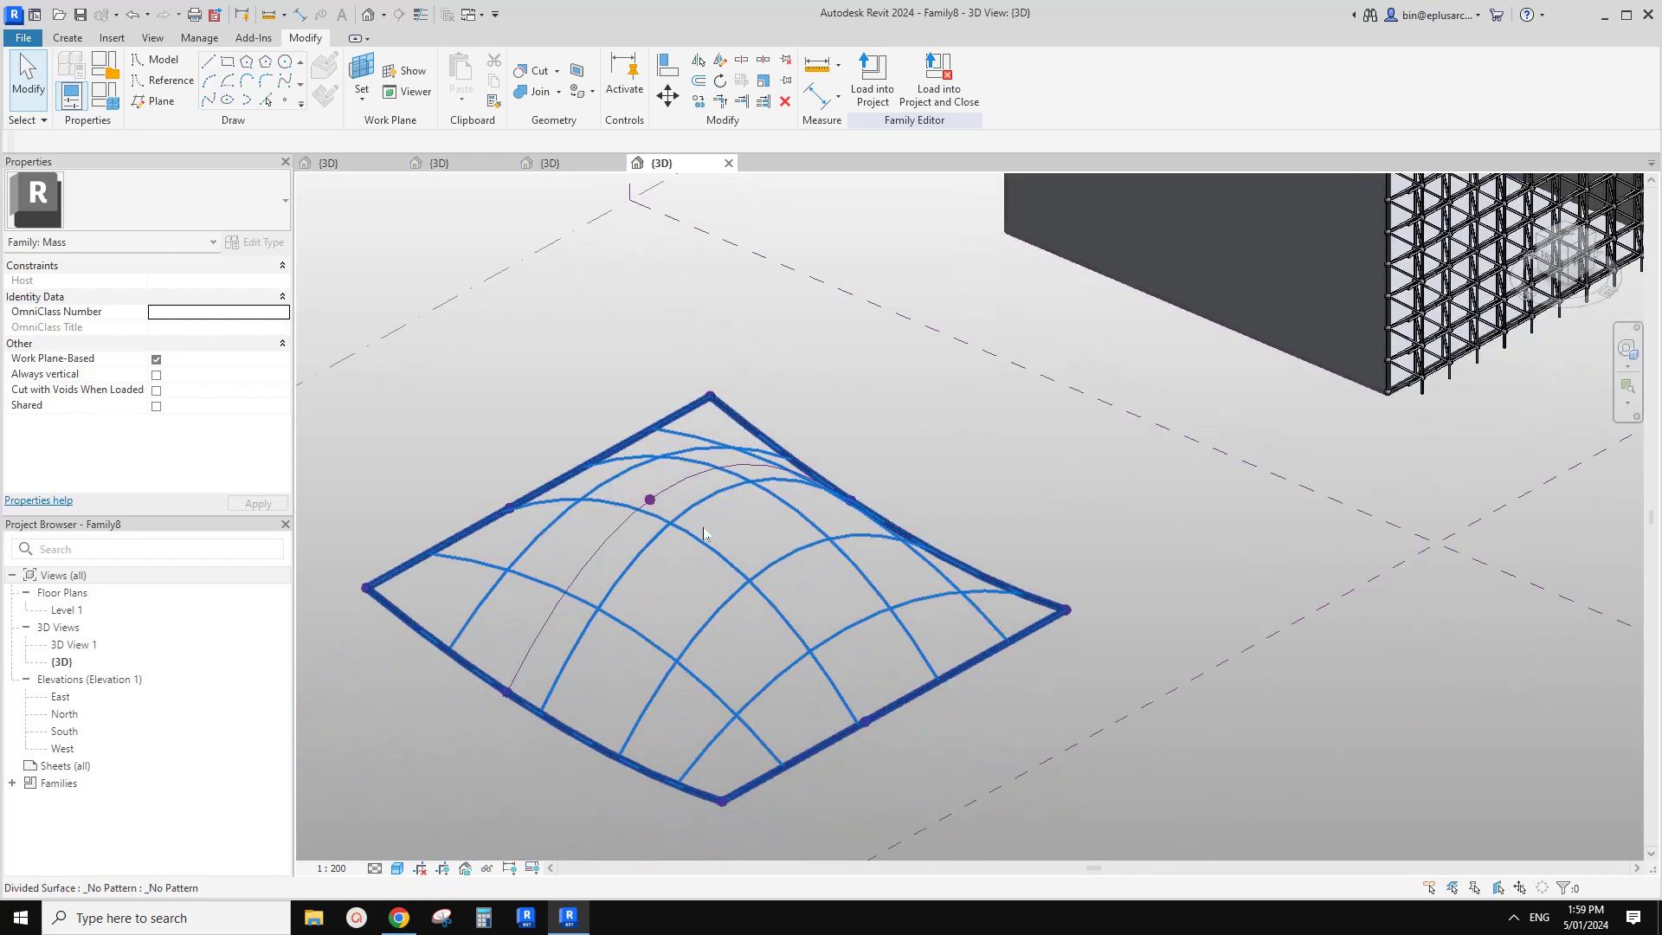
# Apply the Rectangle pattern component Family5 to the divided, strongly domed surface
pyautogui.click(693, 525)
pyautogui.click(693, 524)
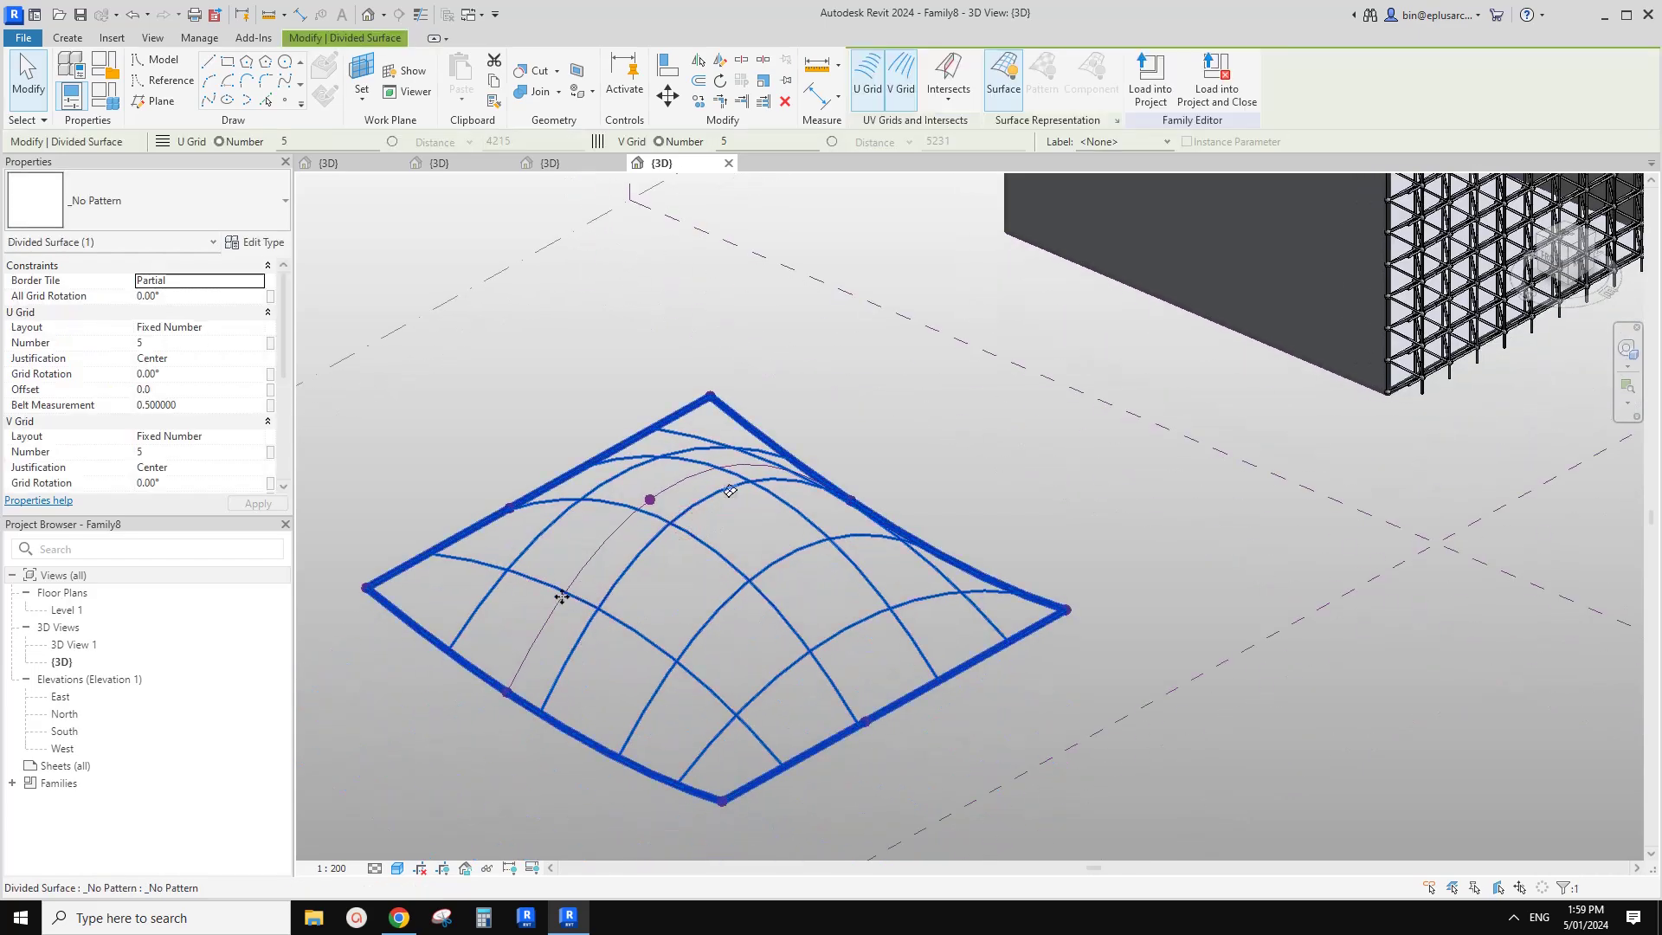
pyautogui.moveTo(592, 582); pyautogui.dragTo(603, 581, button='middle')
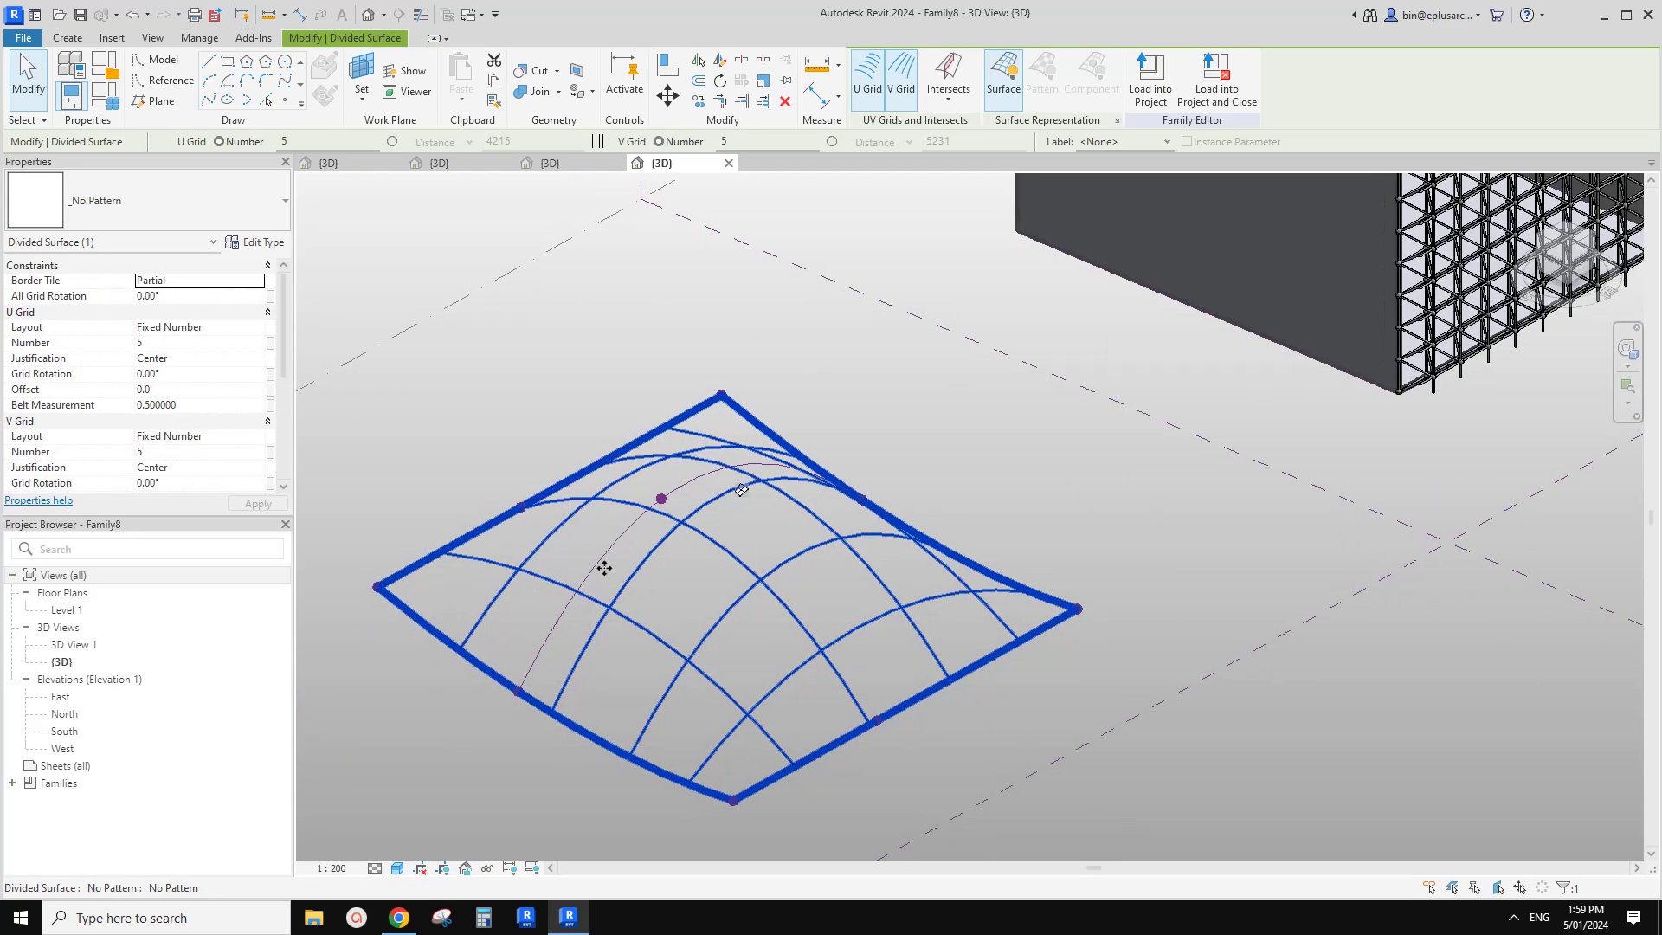
pyautogui.click(224, 213)
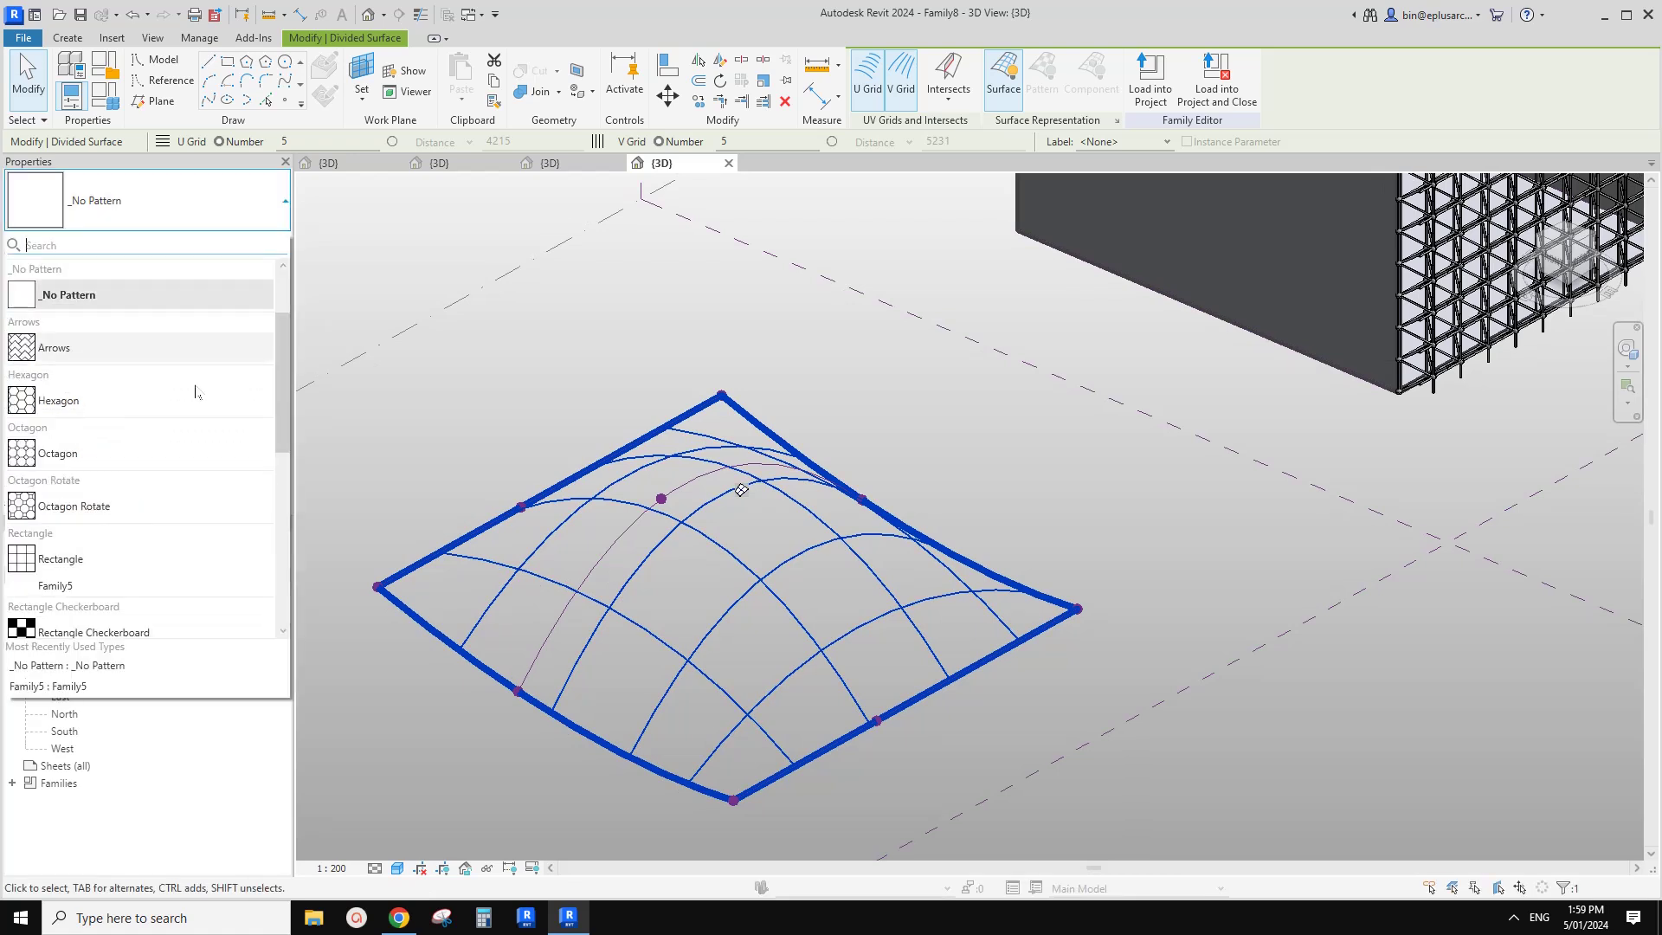
pyautogui.click(49, 586)
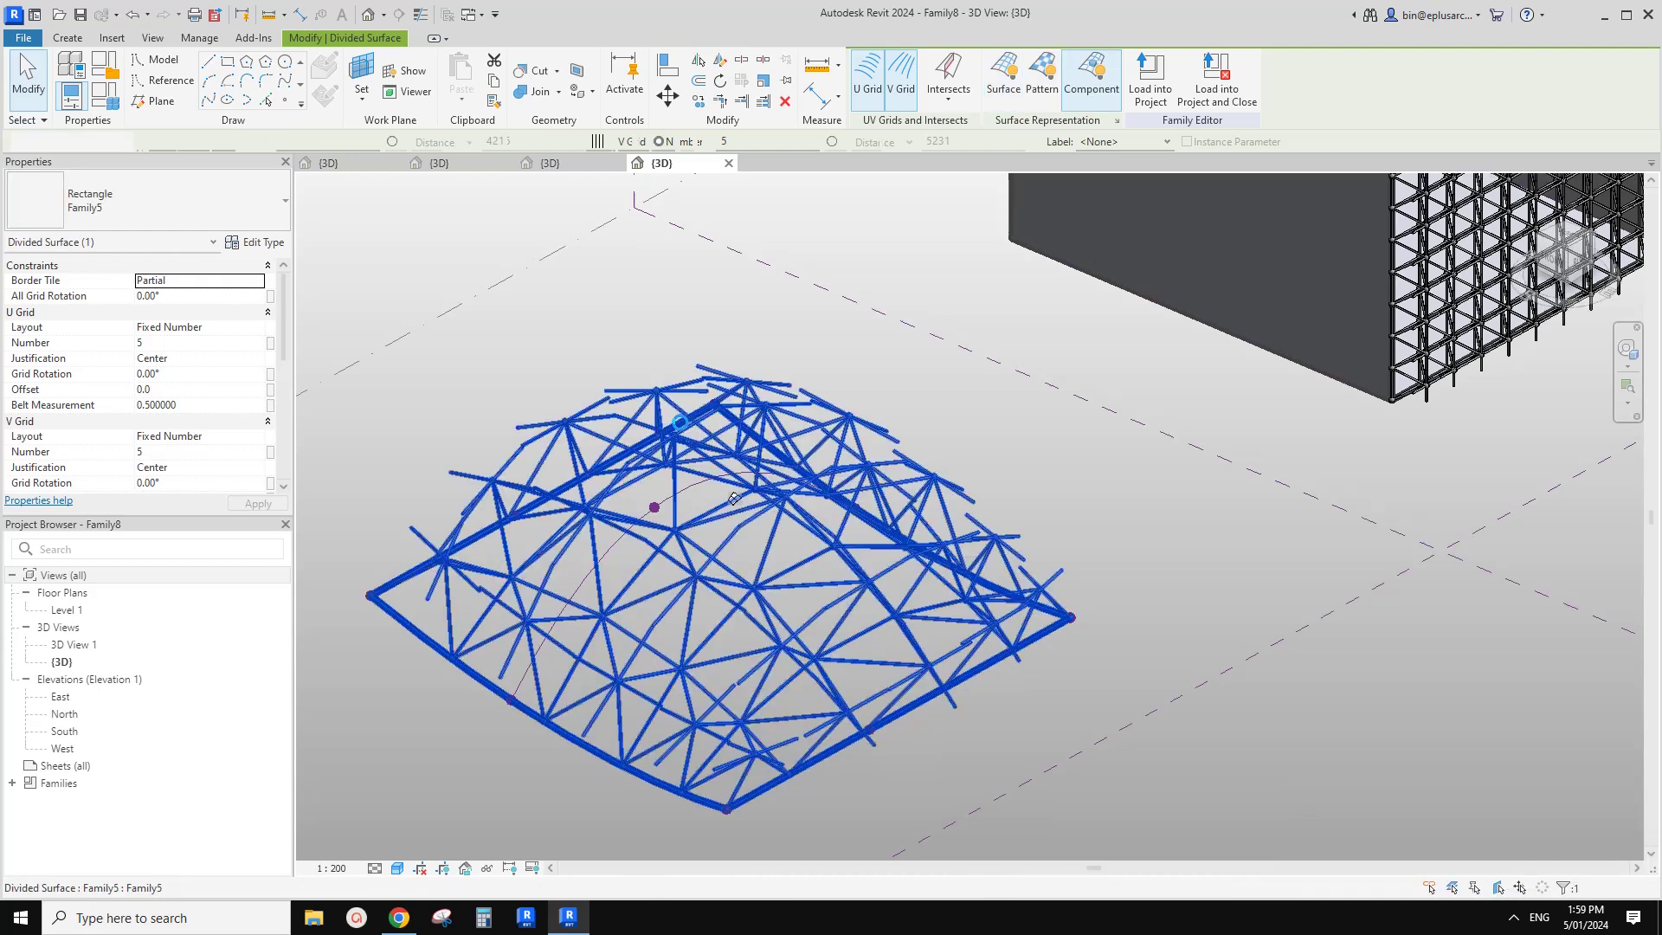
# Examine the truss on the domed surface from several angles, checking how the members follow the steep curvature and meet each other
pyautogui.click(1092, 471)
pyautogui.keyDown('shift'); pyautogui.moveTo(1093, 471); pyautogui.dragTo(698, 433, button='middle'); pyautogui.keyUp('shift')
pyautogui.scroll(-1, 603, 456)
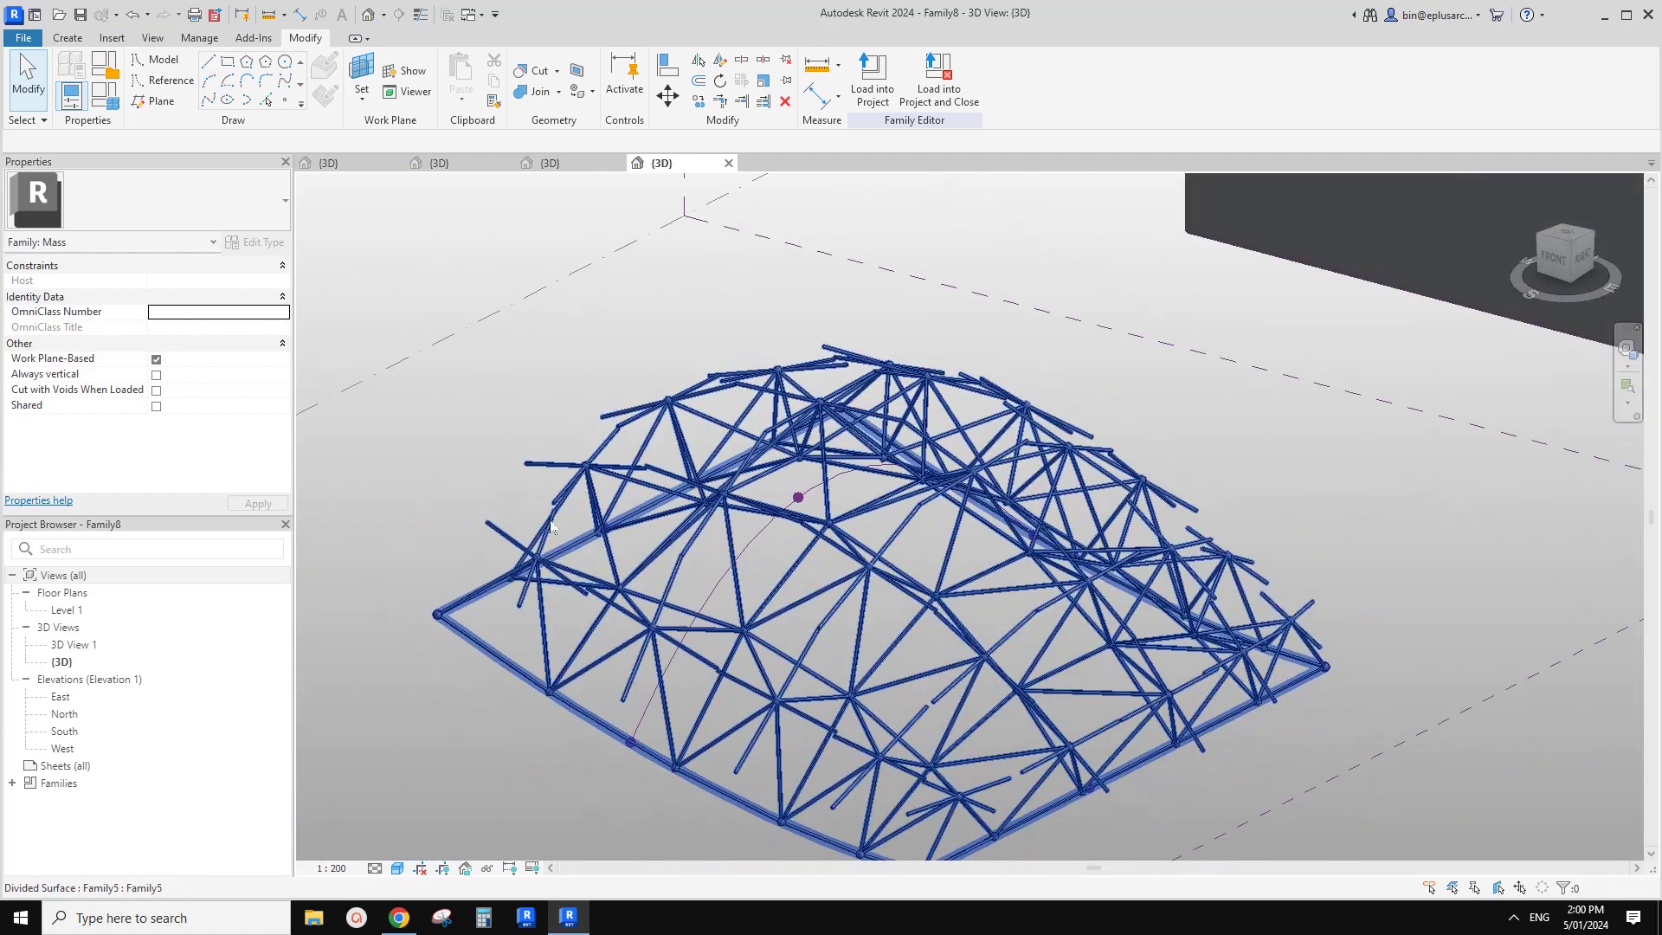
pyautogui.scroll(-1, 750, 541)
pyautogui.moveTo(750, 541); pyautogui.dragTo(1017, 430, button='middle')
pyautogui.scroll(-2, 931, 598)
pyautogui.scroll(1, 896, 464)
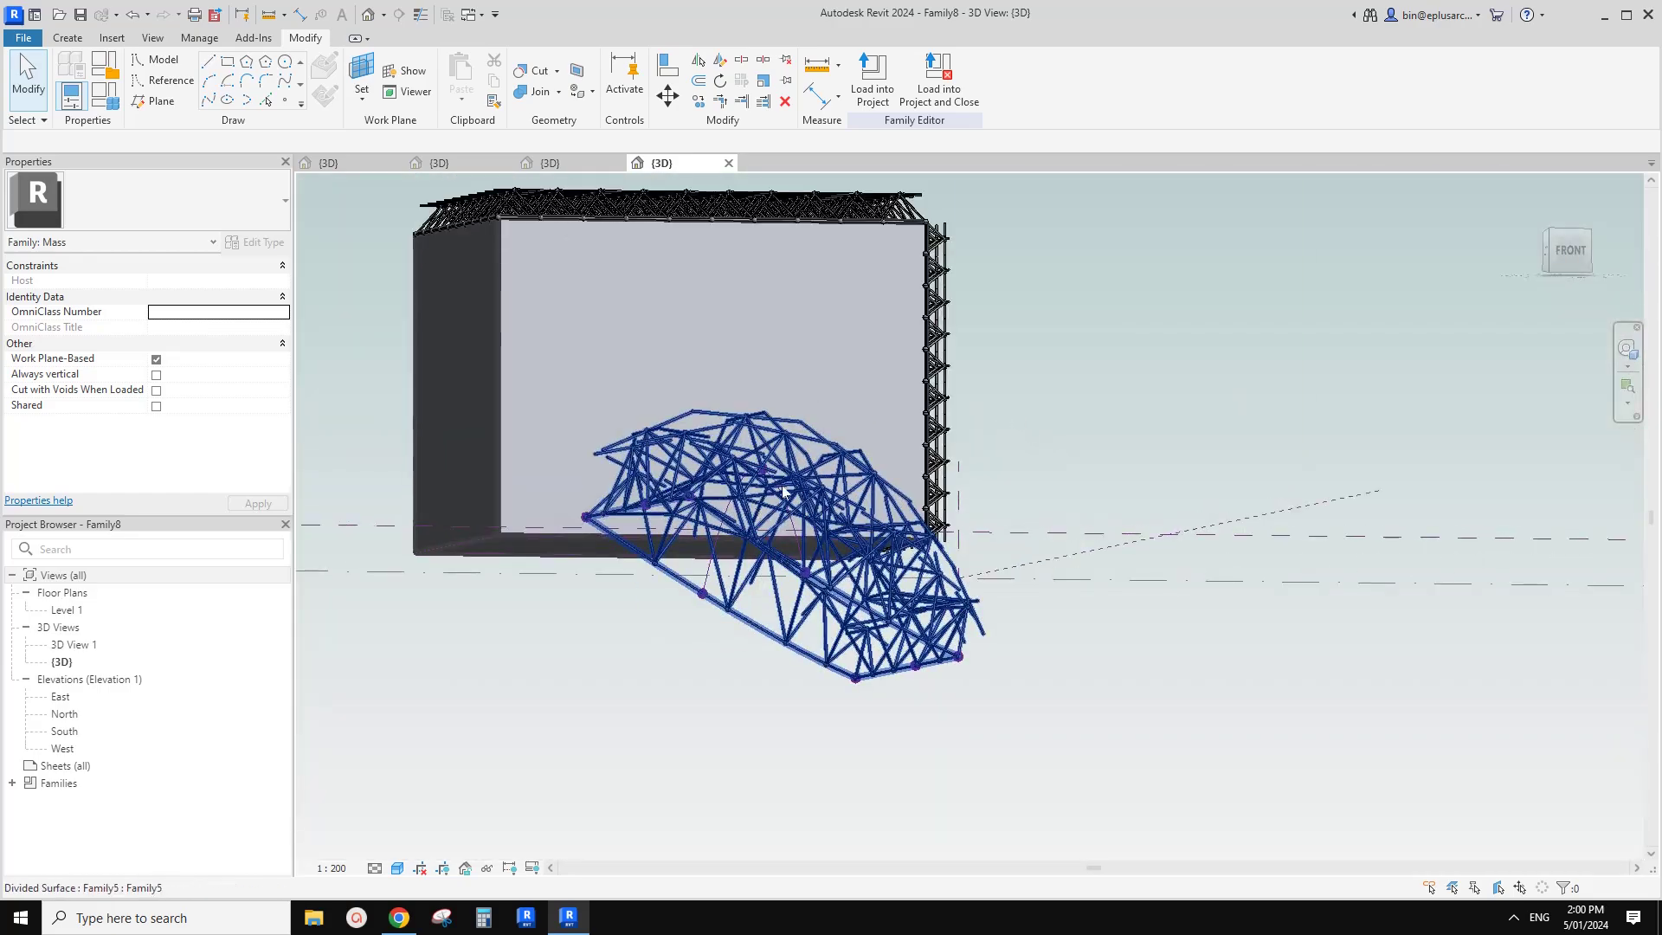
pyautogui.scroll(2, 784, 510)
pyautogui.keyDown('shift'); pyautogui.moveTo(784, 511); pyautogui.dragTo(718, 491, button='middle'); pyautogui.keyUp('shift')
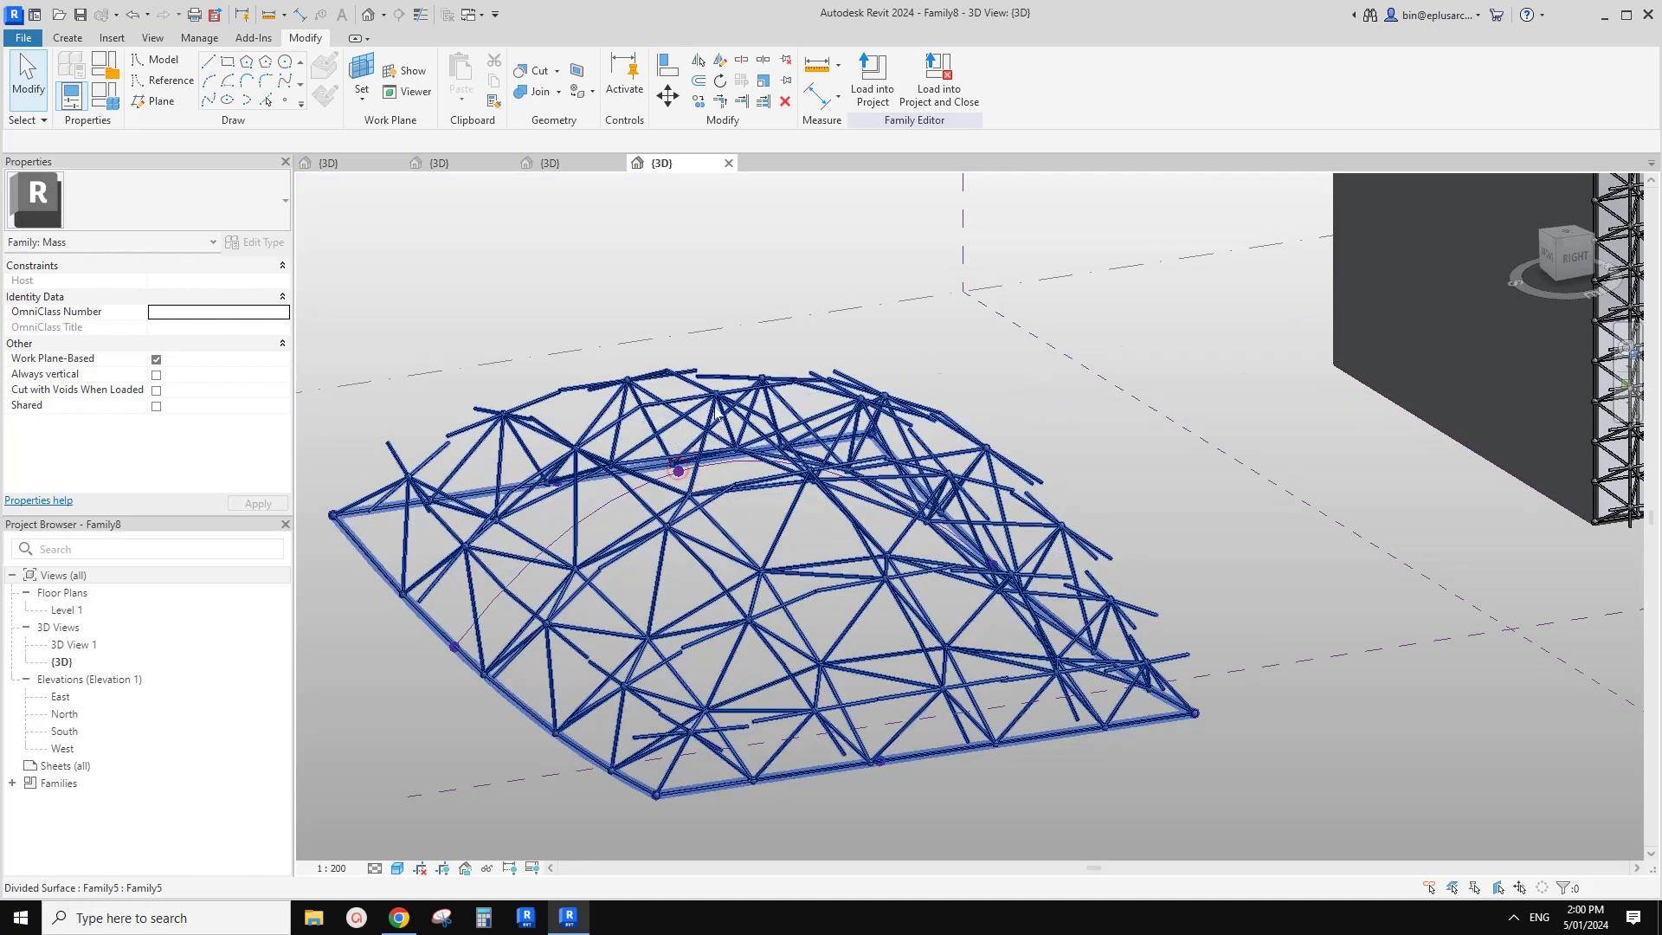
# Undo the Family5 application on the domed surface and lower its centre point to an offset of about 1580 mm
pyautogui.hotkey('ctrl', 'z')
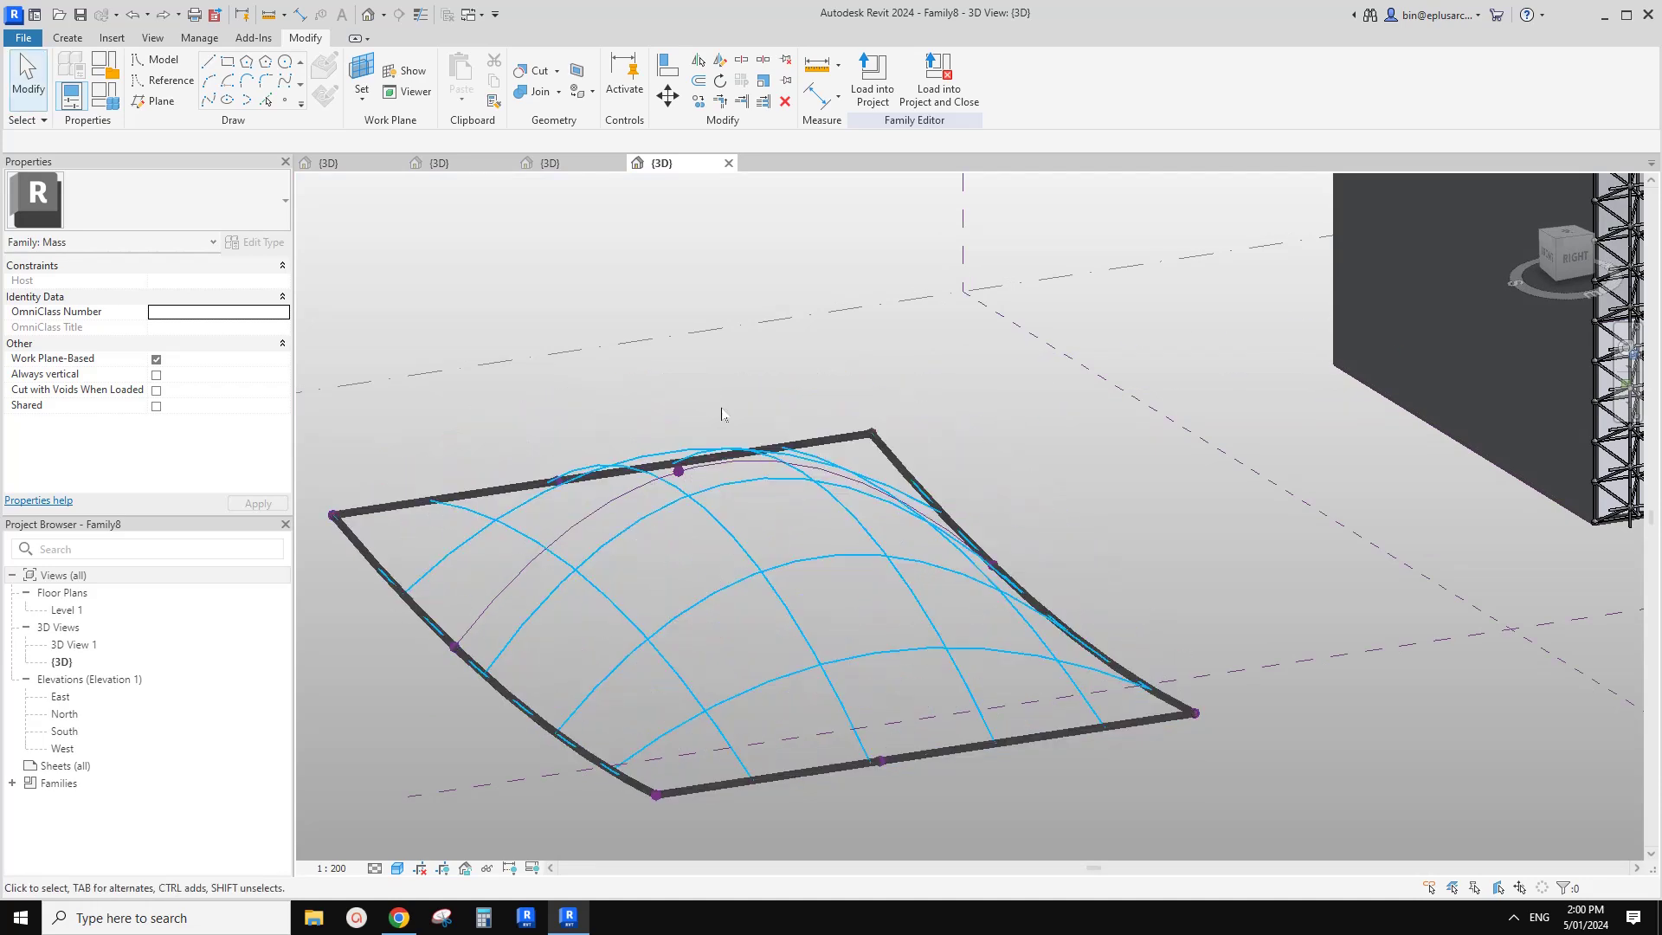
pyautogui.click(680, 470)
pyautogui.keyDown('shift'); pyautogui.moveTo(681, 472); pyautogui.dragTo(862, 378, button='middle'); pyautogui.keyUp('shift')
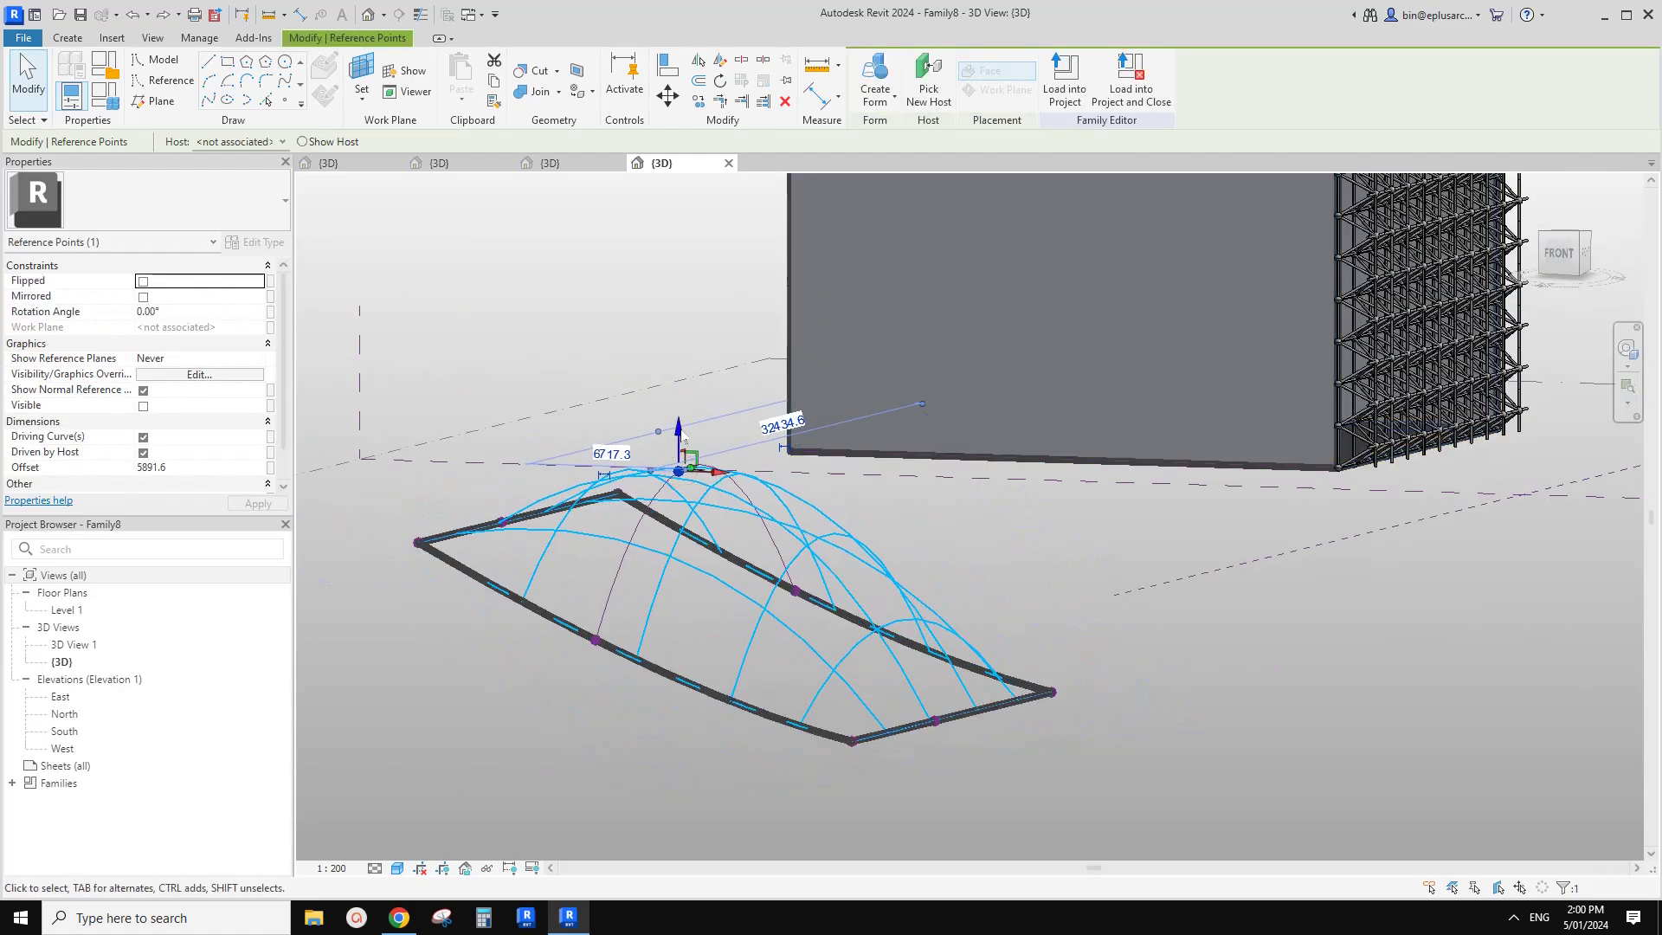
pyautogui.moveTo(680, 462); pyautogui.dragTo(693, 550)
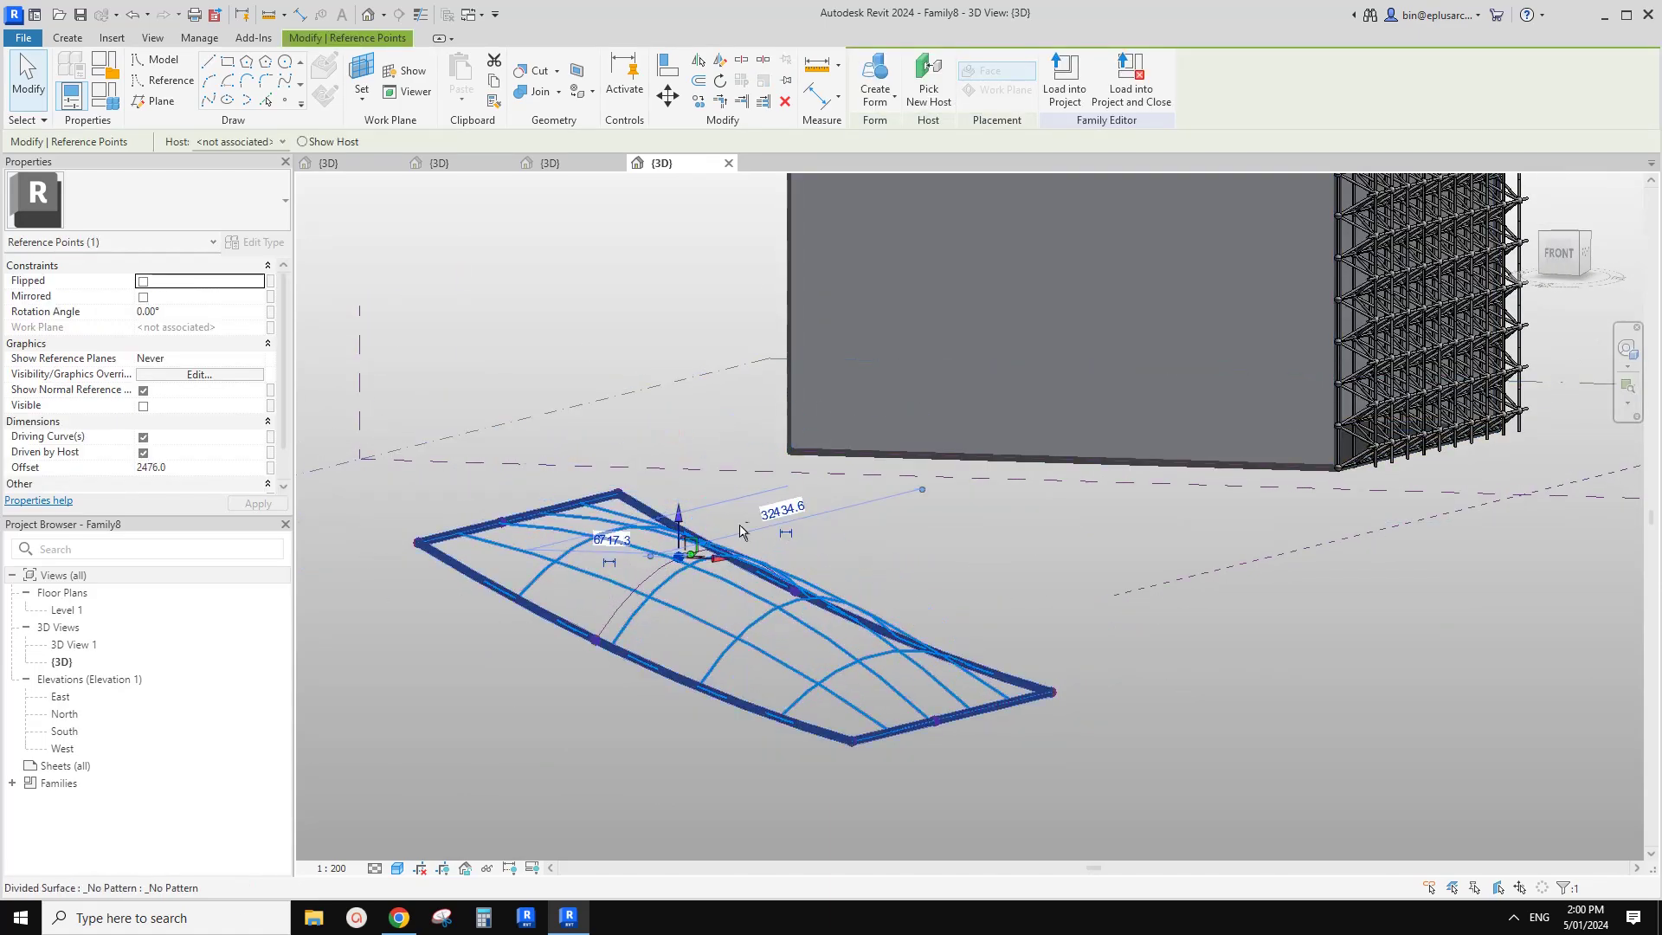
pyautogui.keyDown('shift'); pyautogui.moveTo(692, 550); pyautogui.dragTo(781, 529, button='middle'); pyautogui.keyUp('shift')
pyautogui.moveTo(679, 518); pyautogui.dragTo(680, 539)
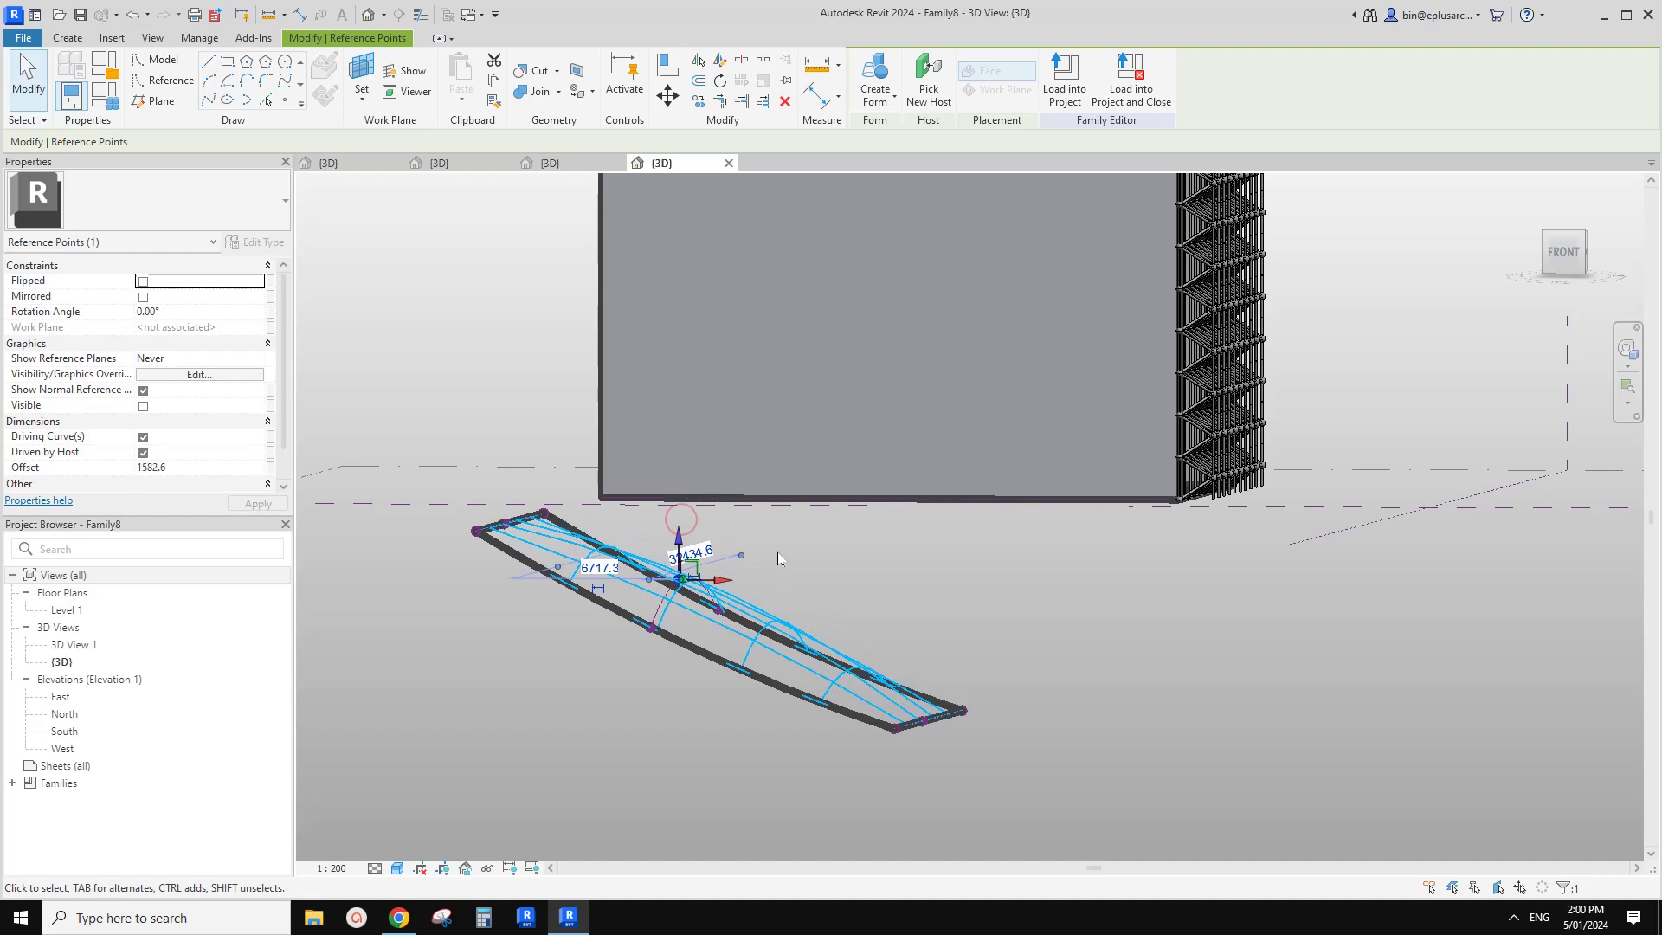
# Apply the Rectangle pattern component Family5 to the flattened 5 by 5 divided surface
pyautogui.keyDown('shift'); pyautogui.moveTo(779, 557); pyautogui.dragTo(638, 666, button='middle'); pyautogui.keyUp('shift')
pyautogui.click(766, 571)
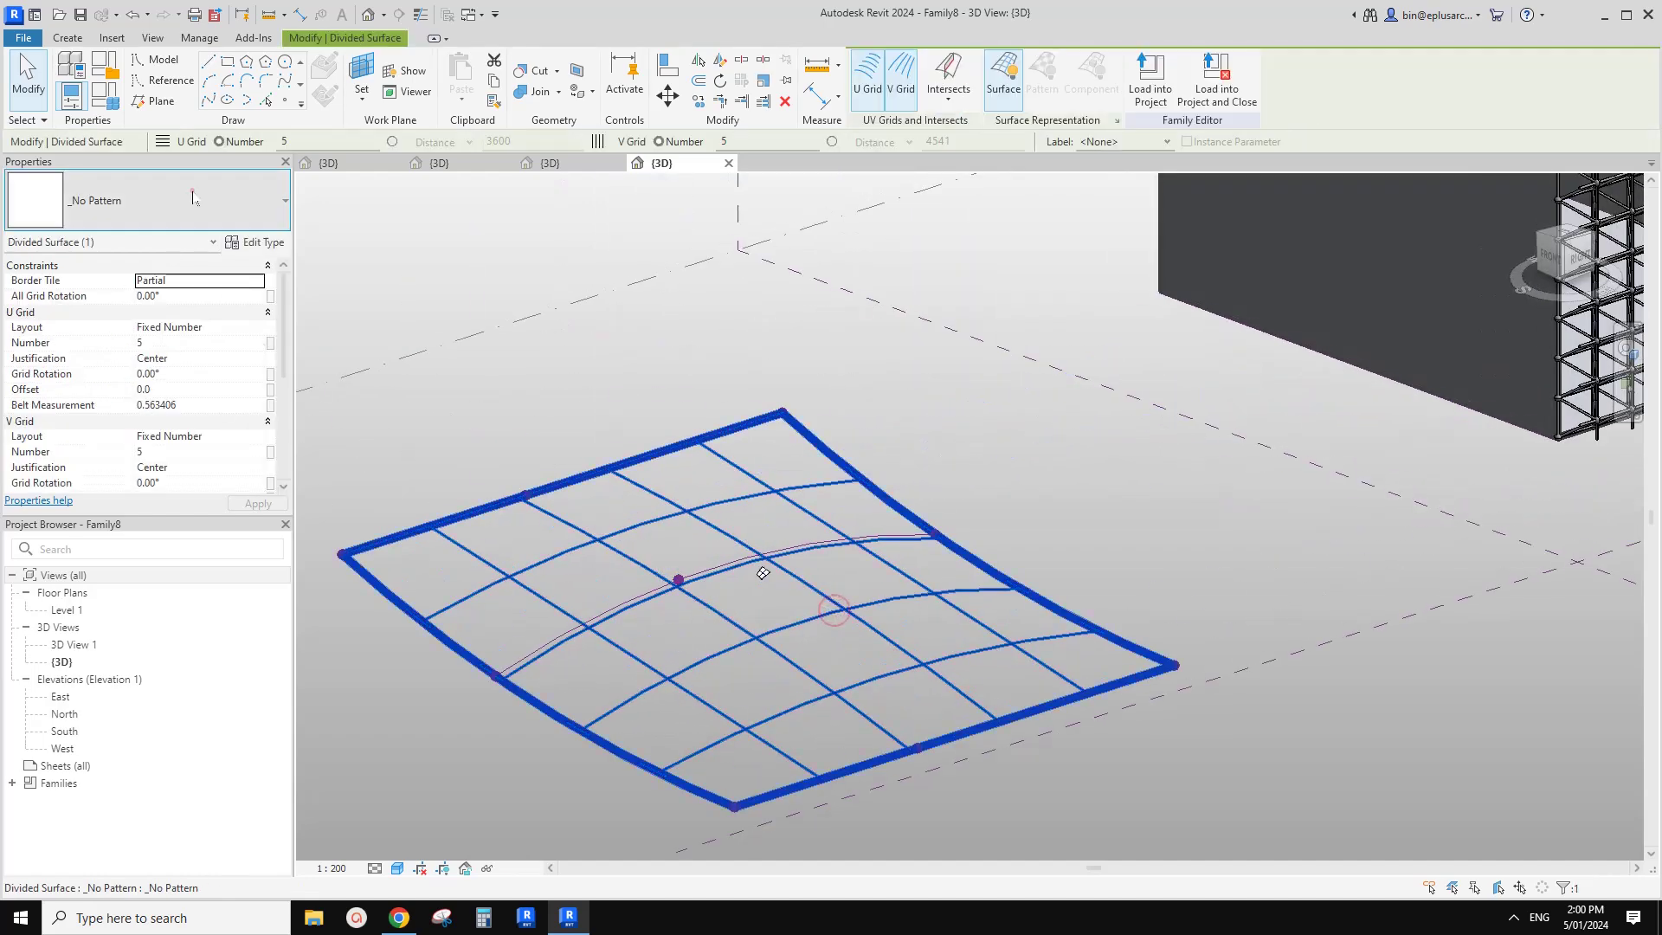
pyautogui.click(192, 190)
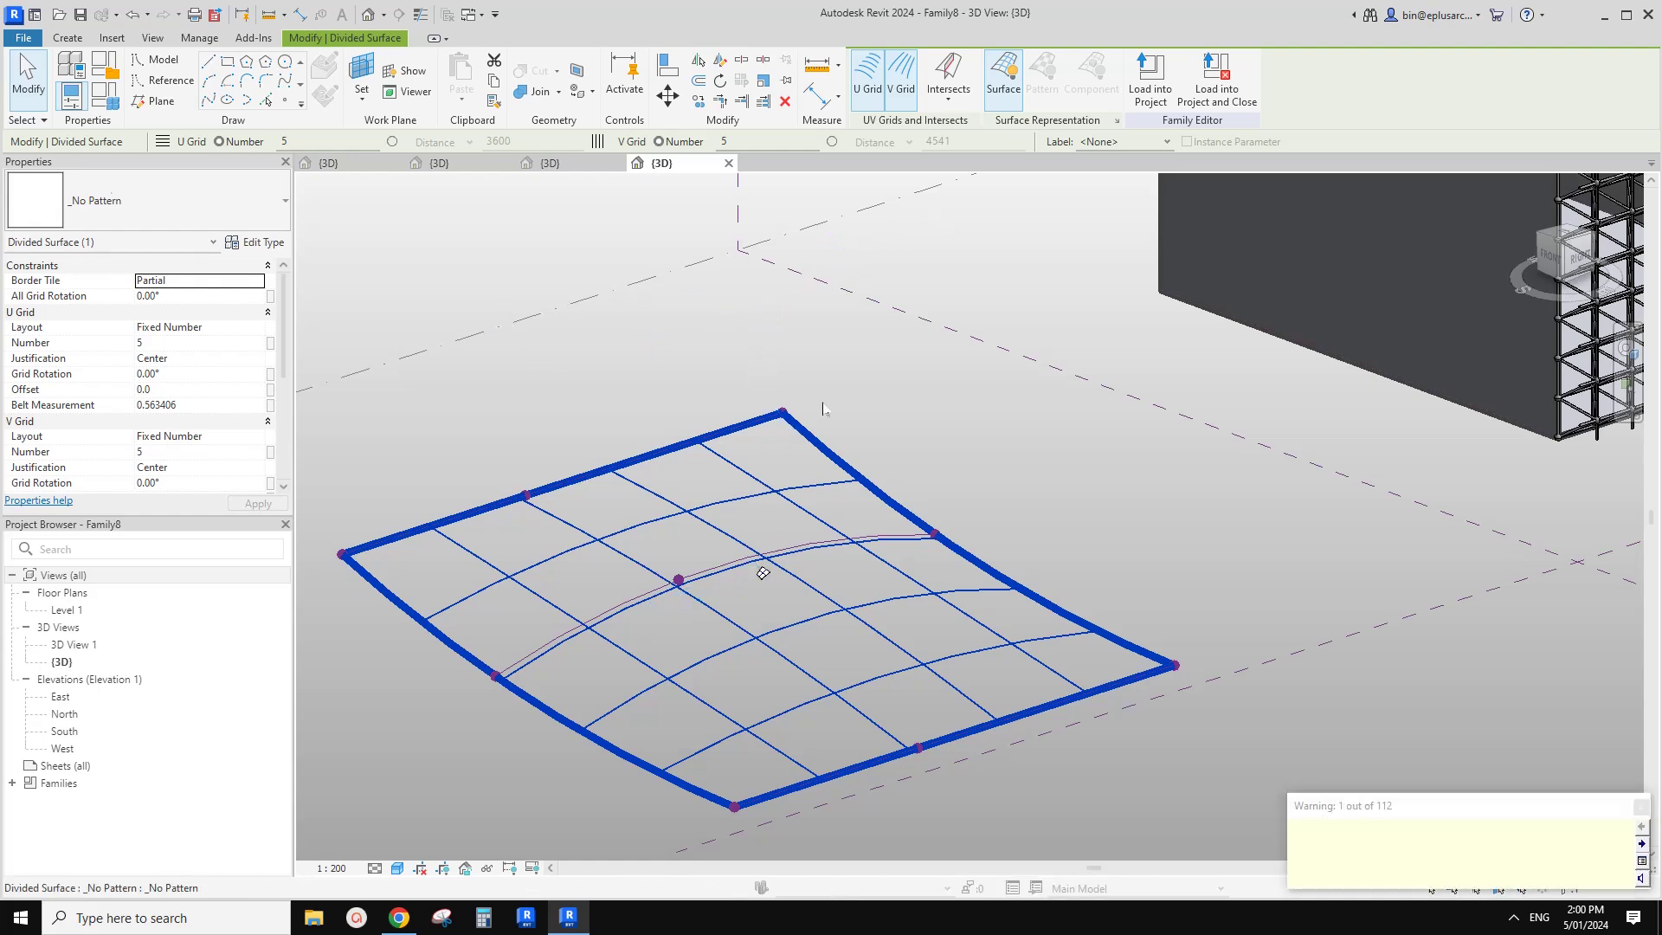
pyautogui.moveTo(973, 453); pyautogui.dragTo(902, 434, button='middle')
pyautogui.click(1045, 446)
# Examine the ball joints and members along the lower edge of the box's side truss, and compare them with the flattened surface's truss
pyautogui.keyDown('shift'); pyautogui.moveTo(1051, 486); pyautogui.dragTo(883, 308, button='middle'); pyautogui.keyUp('shift')
pyautogui.keyDown('shift'); pyautogui.moveTo(978, 451); pyautogui.dragTo(987, 683, button='middle'); pyautogui.keyUp('shift')
pyautogui.scroll(5, 828, 654)
pyautogui.scroll(2, 829, 654)
pyautogui.moveTo(828, 654); pyautogui.dragTo(925, 653, button='middle')
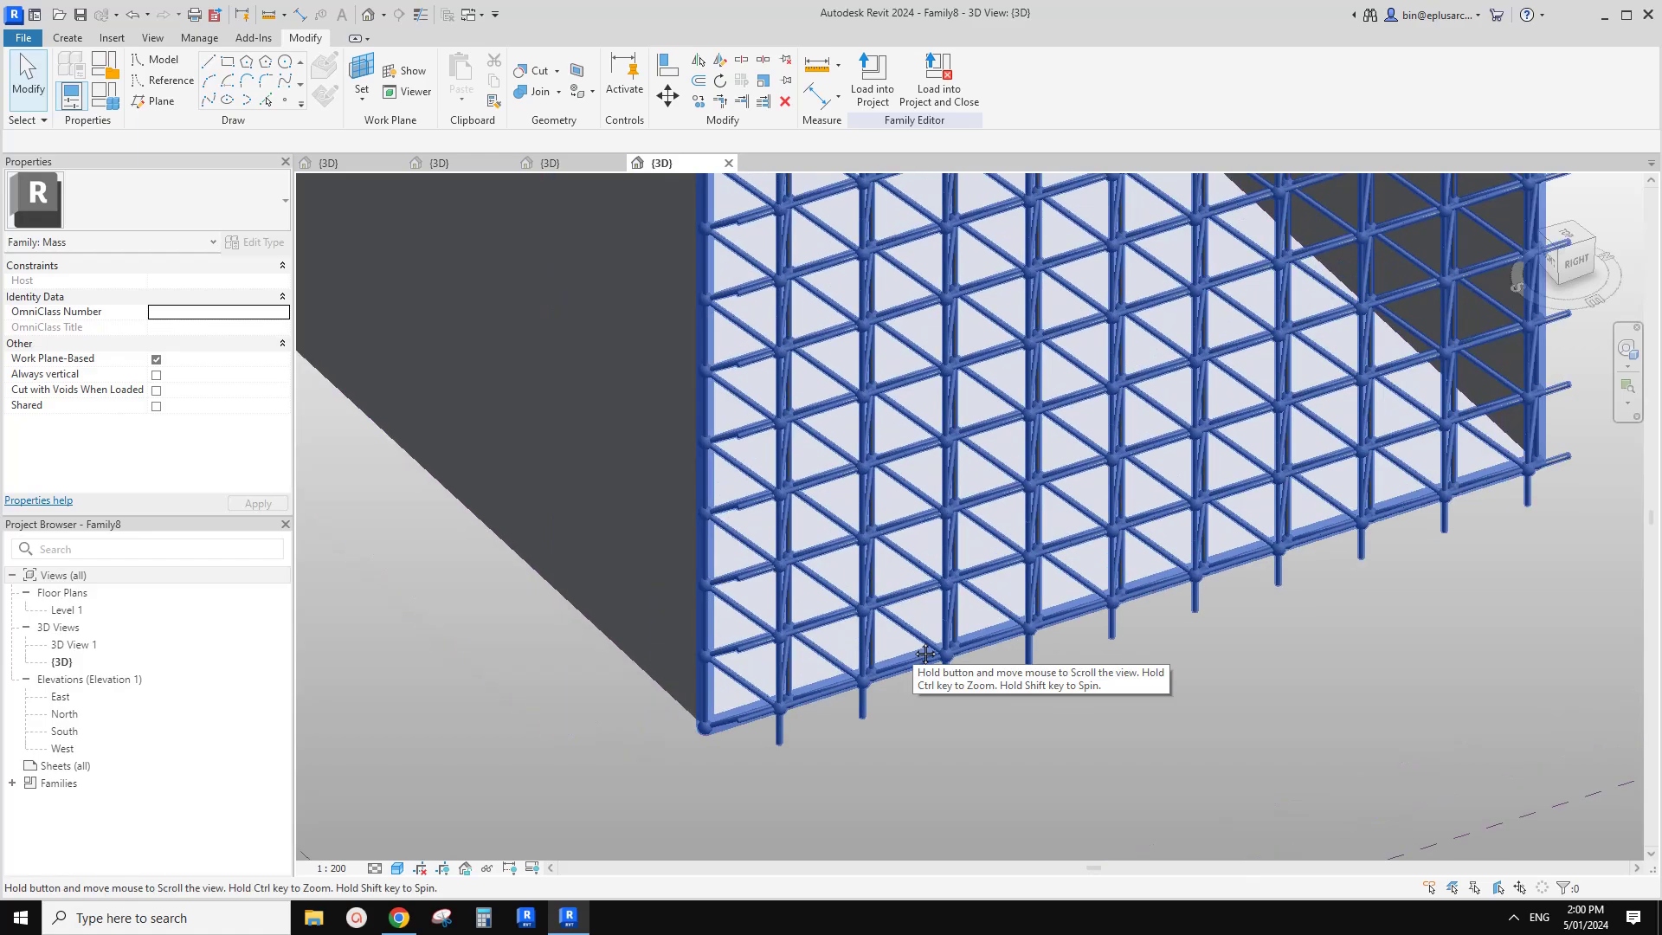
pyautogui.scroll(-5, 926, 654)
pyautogui.moveTo(459, 763); pyautogui.dragTo(856, 616, button='middle')
pyautogui.scroll(-1, 812, 699)
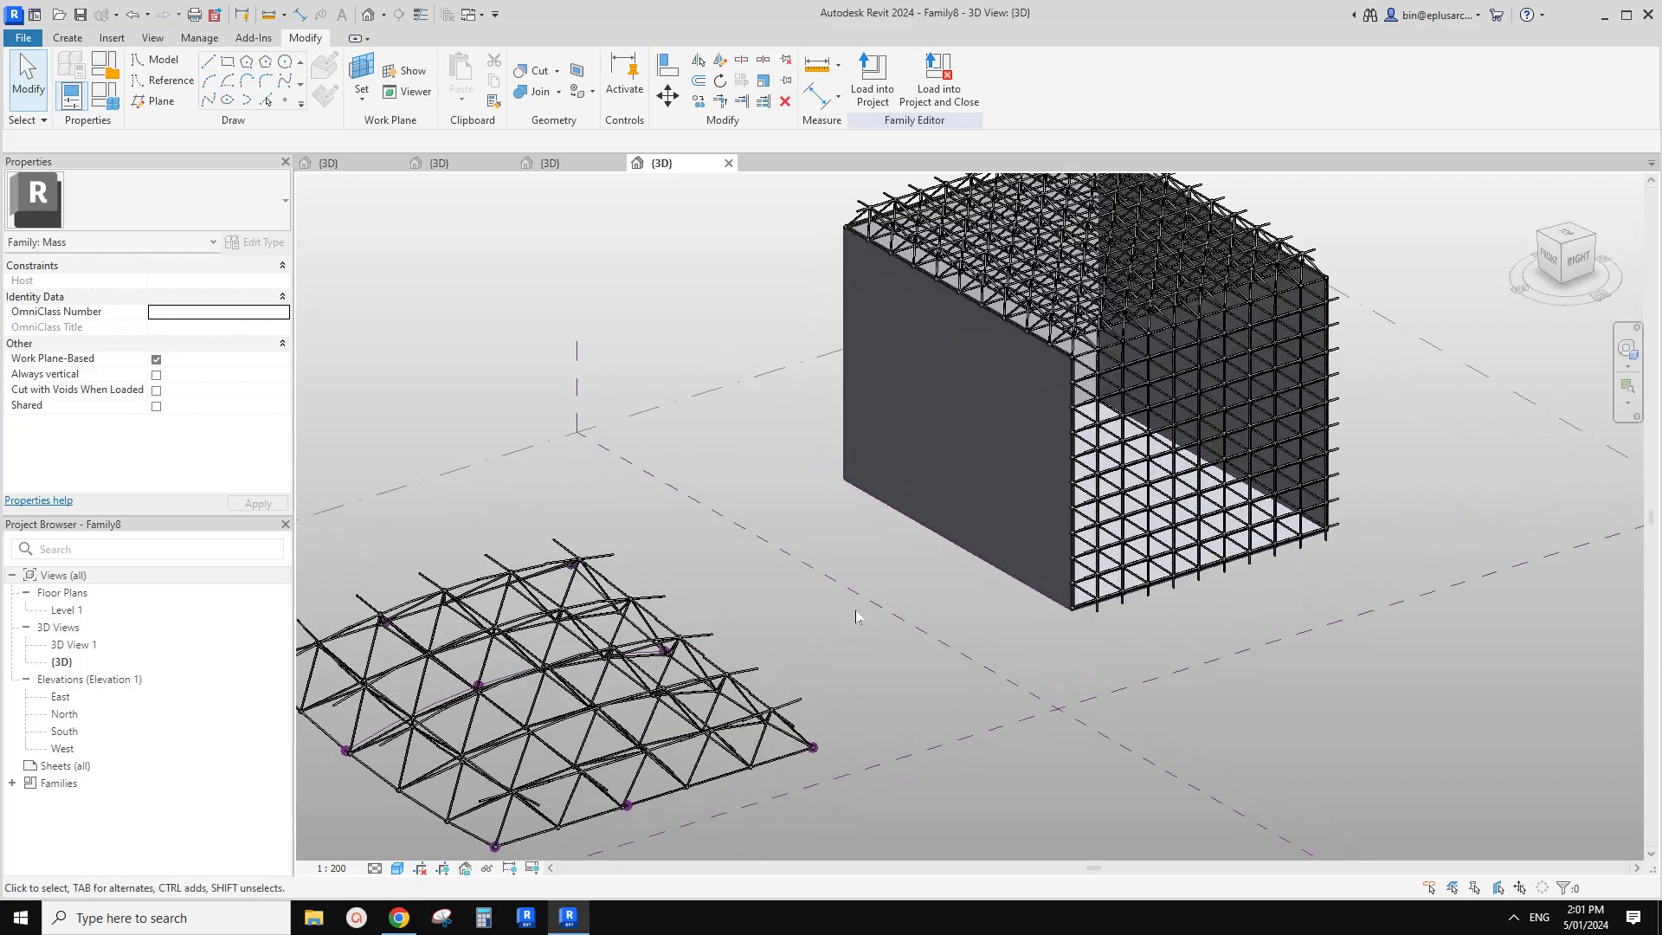